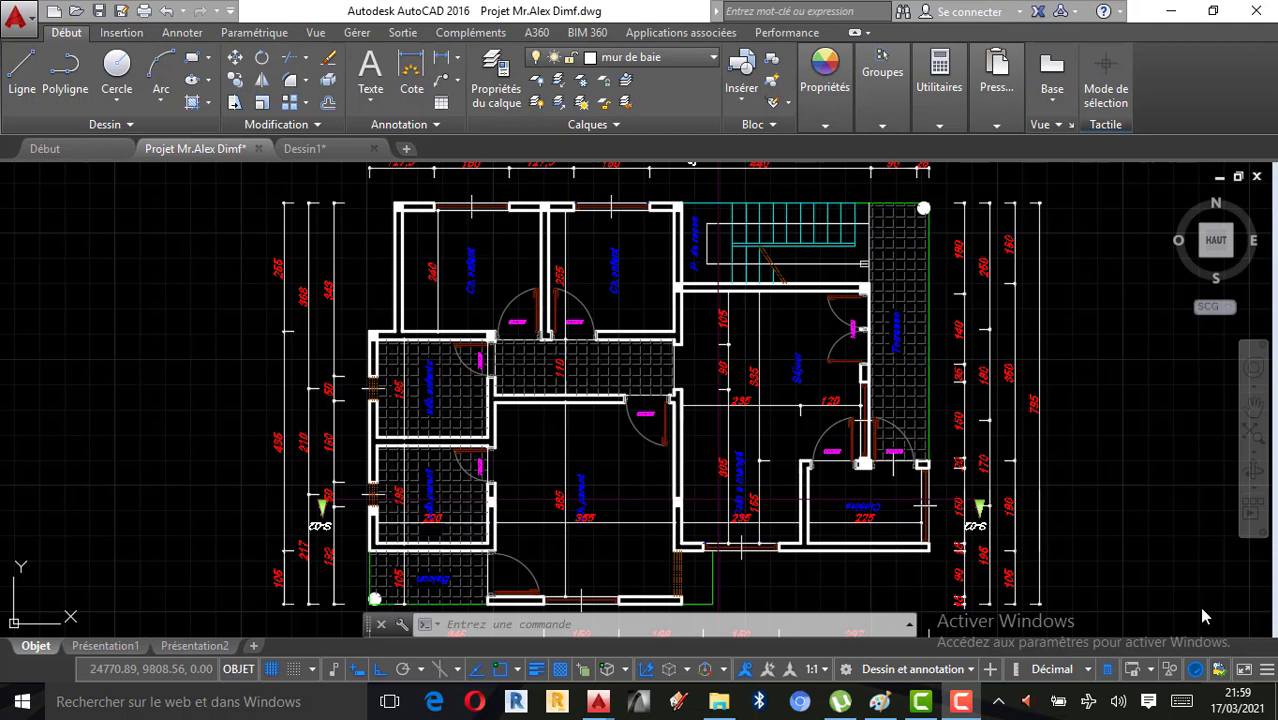
Review the list of five commands in Paint, and return to the Dessin1 drawing in AutoCAD
{"action": "left_click", "coordinate": [880, 701]}
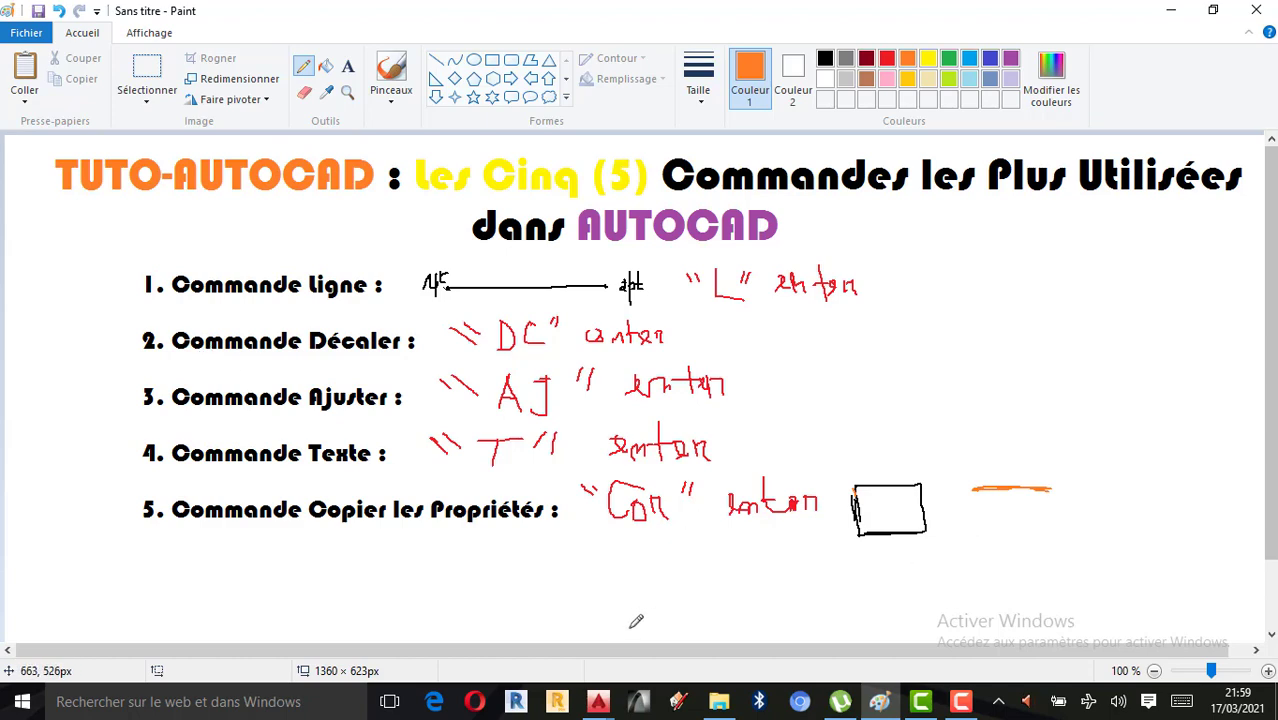
{"action": "mouse_move", "coordinate": [597, 701]}
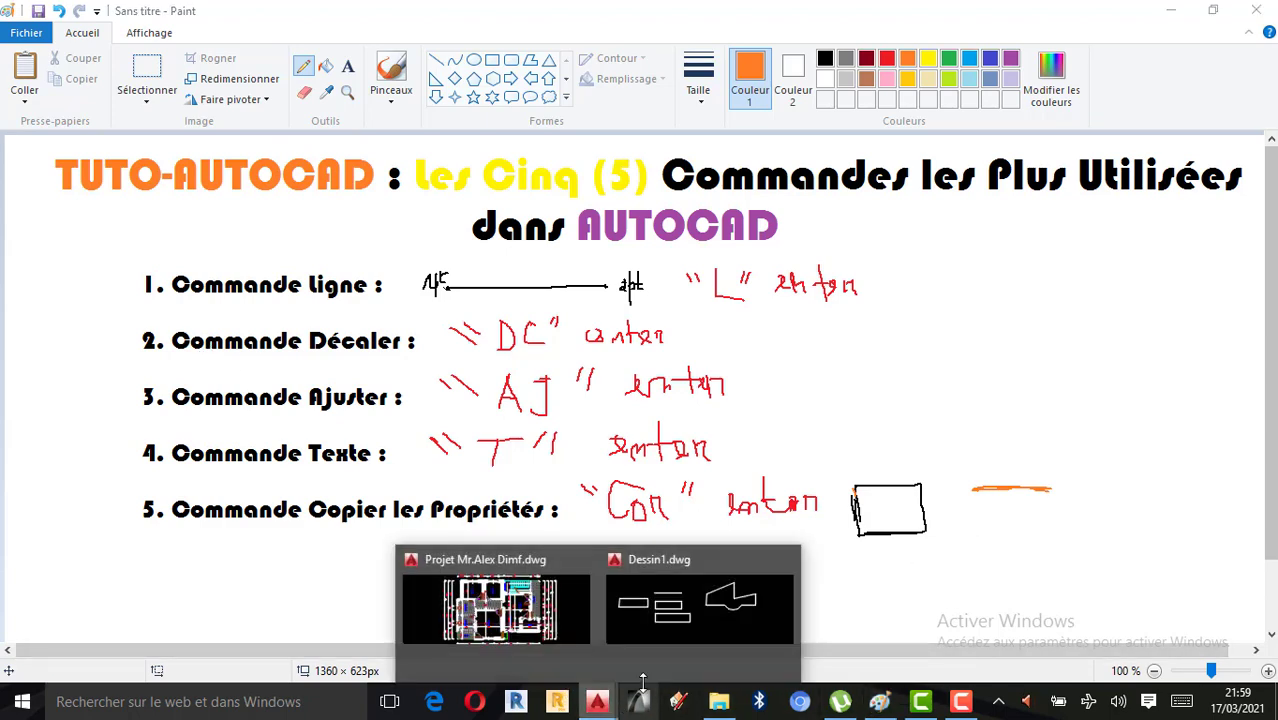
{"action": "left_click", "coordinate": [732, 616]}
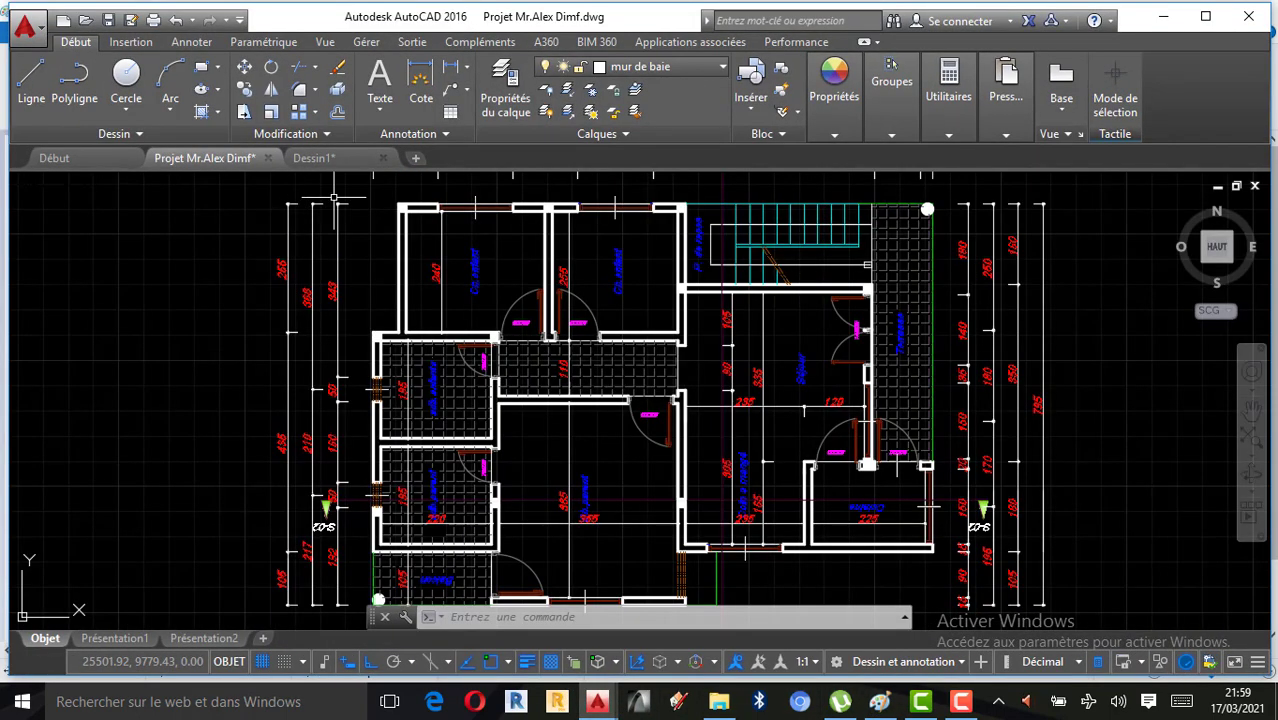
{"action": "left_click", "coordinate": [100, 160]}
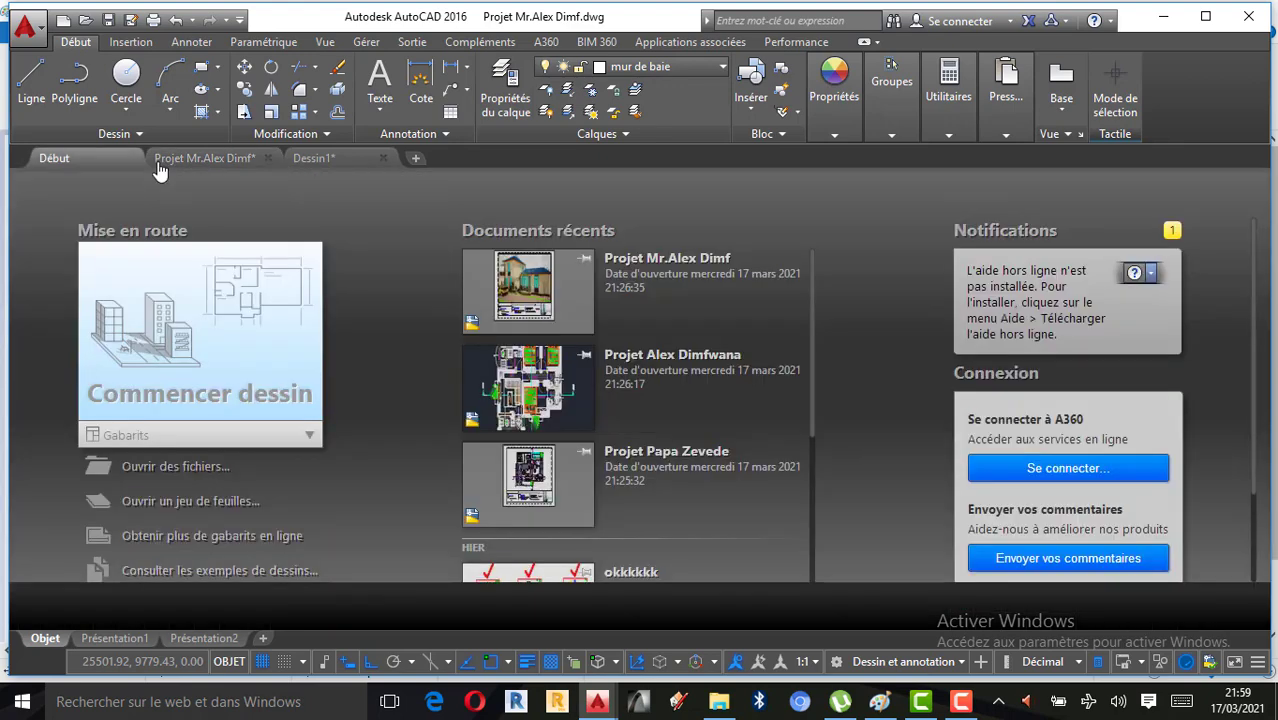
{"action": "left_click", "coordinate": [191, 158]}
{"action": "left_click", "coordinate": [310, 160]}
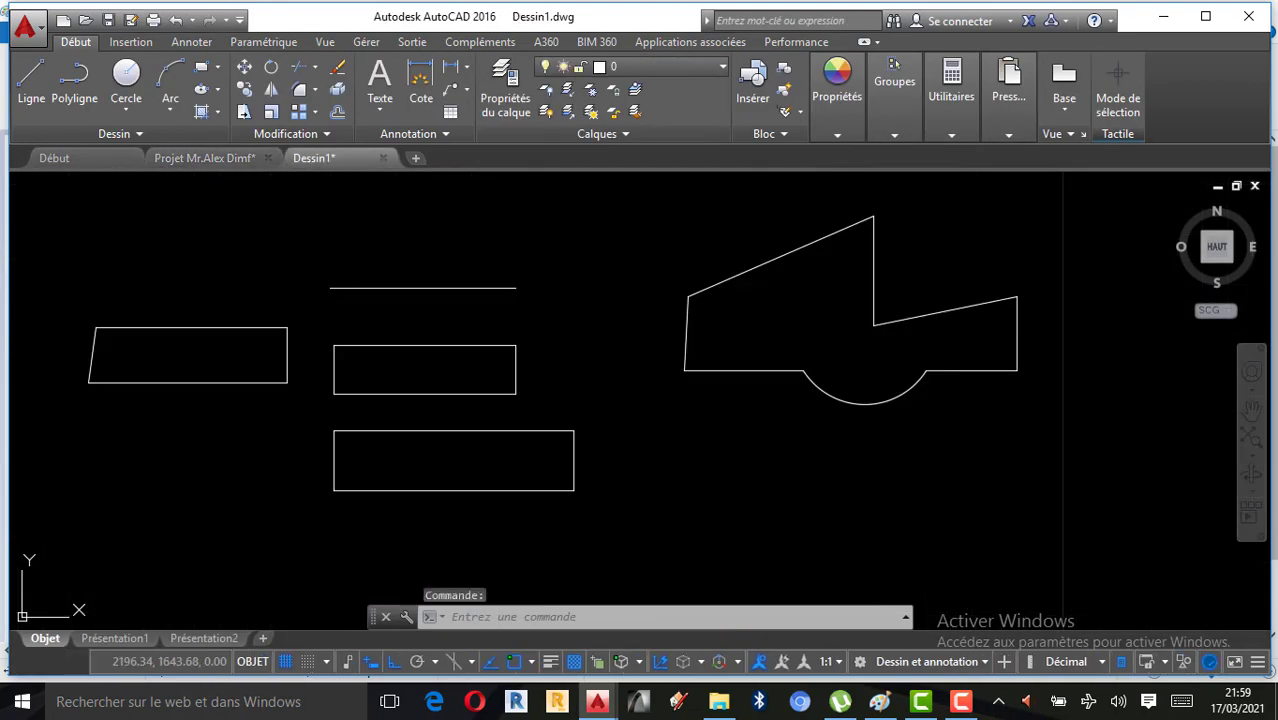
Erase all the existing rectangles, lines and the arc shape from the Dessin1 drawing
{"action": "scroll", "coordinate": [616, 416], "scroll_direction": "up", "scroll_amount": 3}
{"action": "scroll", "coordinate": [605, 414], "scroll_direction": "down", "scroll_amount": 1}
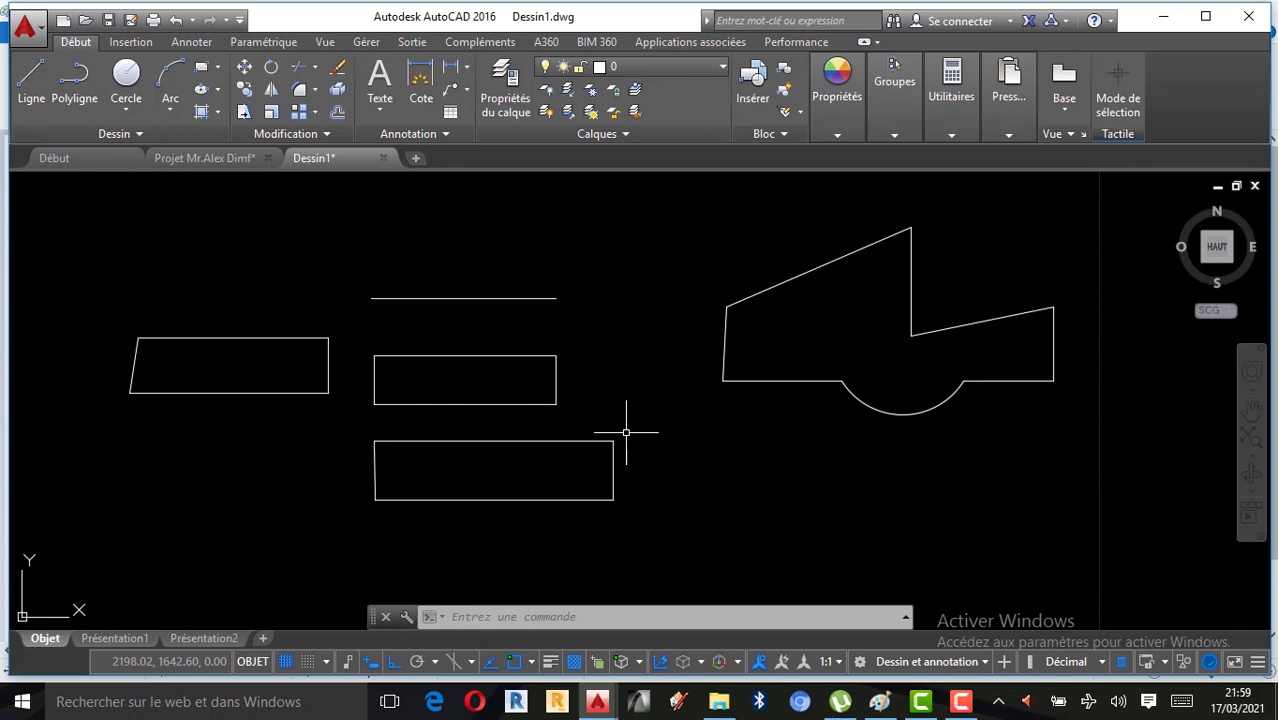
{"action": "scroll", "coordinate": [640, 431], "scroll_direction": "down", "scroll_amount": 2}
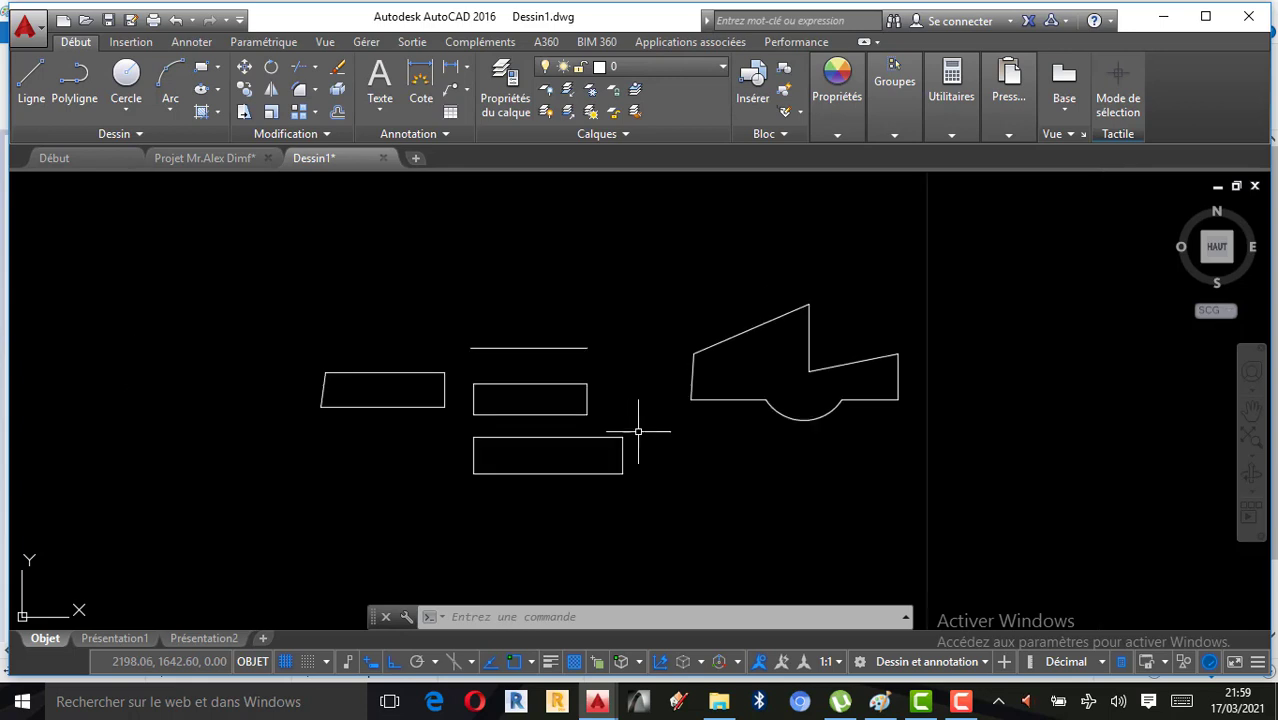
{"action": "left_click", "coordinate": [932, 546]}
{"action": "left_click", "coordinate": [313, 226]}
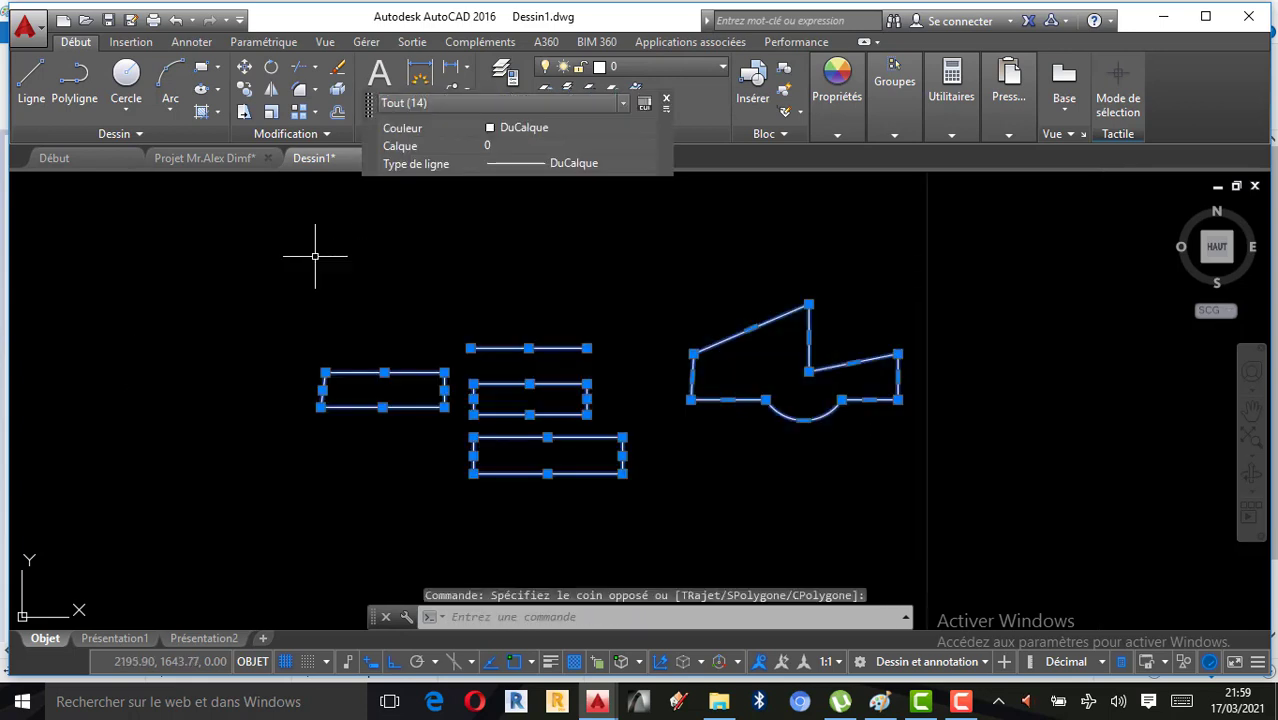
{"action": "key", "text": "Delete"}
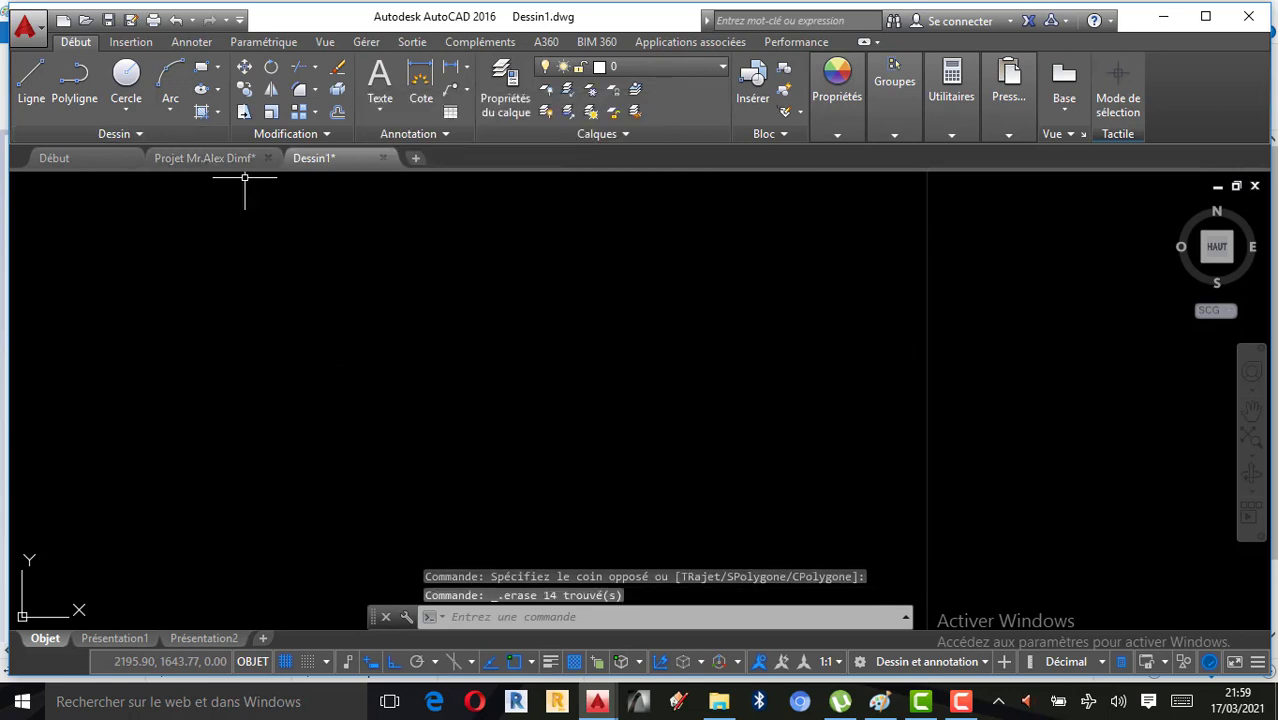
Draw a closed square with 1-unit sides in the empty drawing using the Line command
{"action": "left_click", "coordinate": [1206, 16]}
{"action": "left_click", "coordinate": [24, 78]}
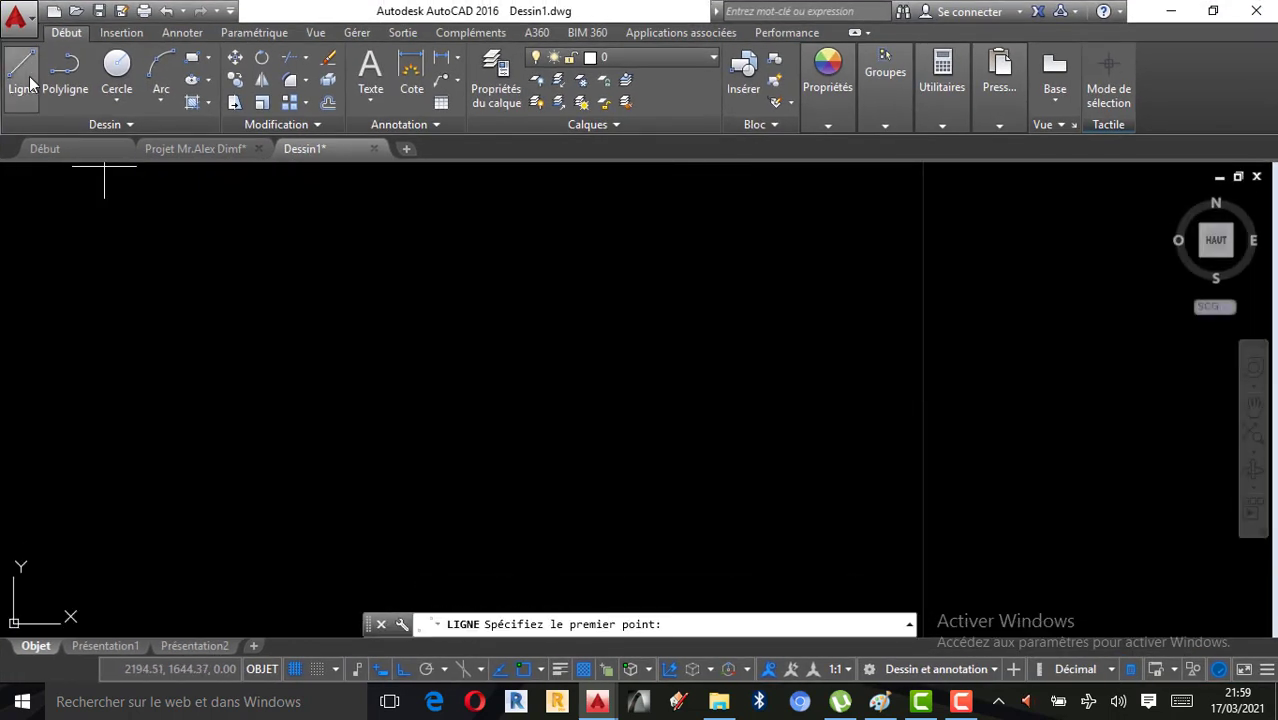
{"action": "left_click", "coordinate": [407, 270]}
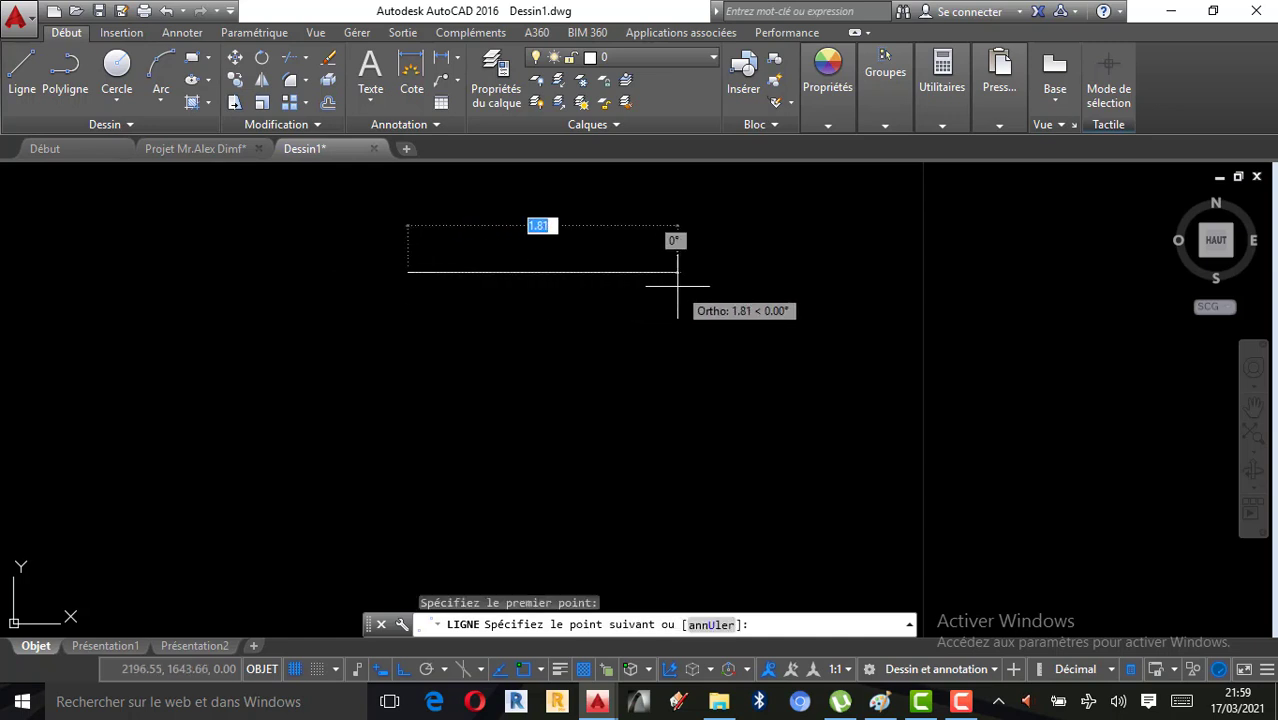
{"action": "type", "text": "1"}
{"action": "key", "text": "Return"}
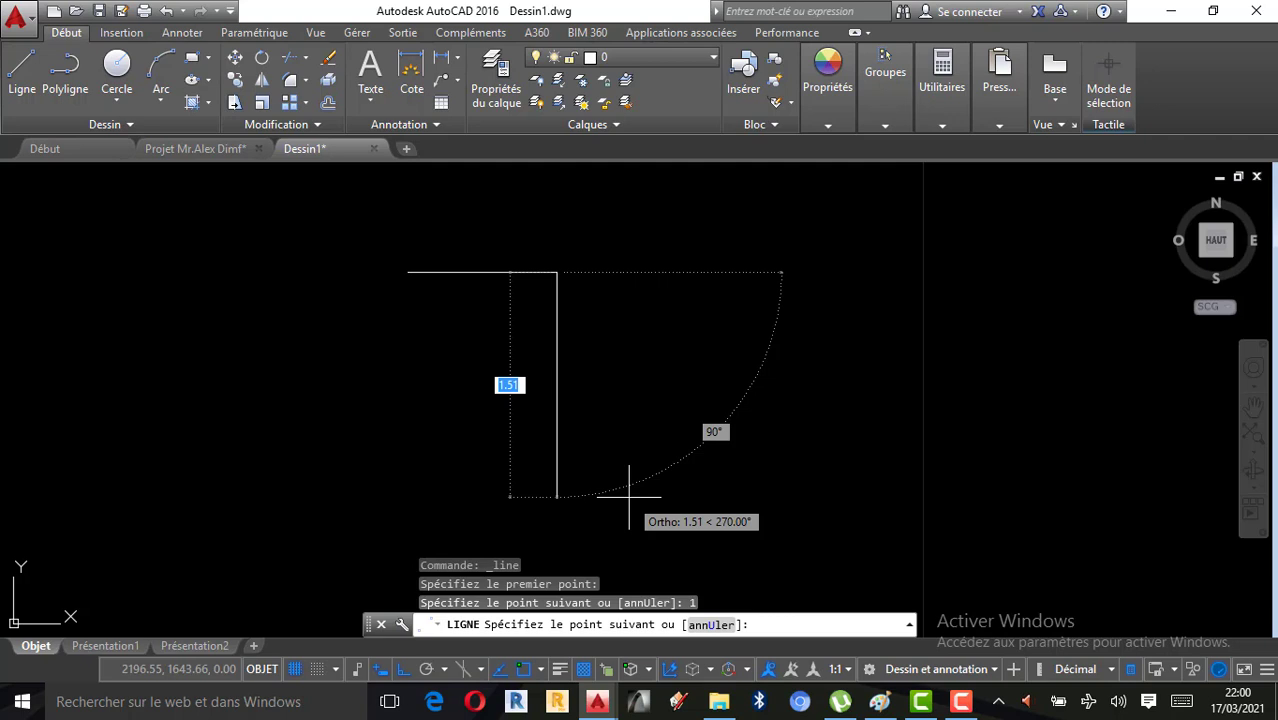
{"action": "type", "text": "1"}
{"action": "key", "text": "Return"}
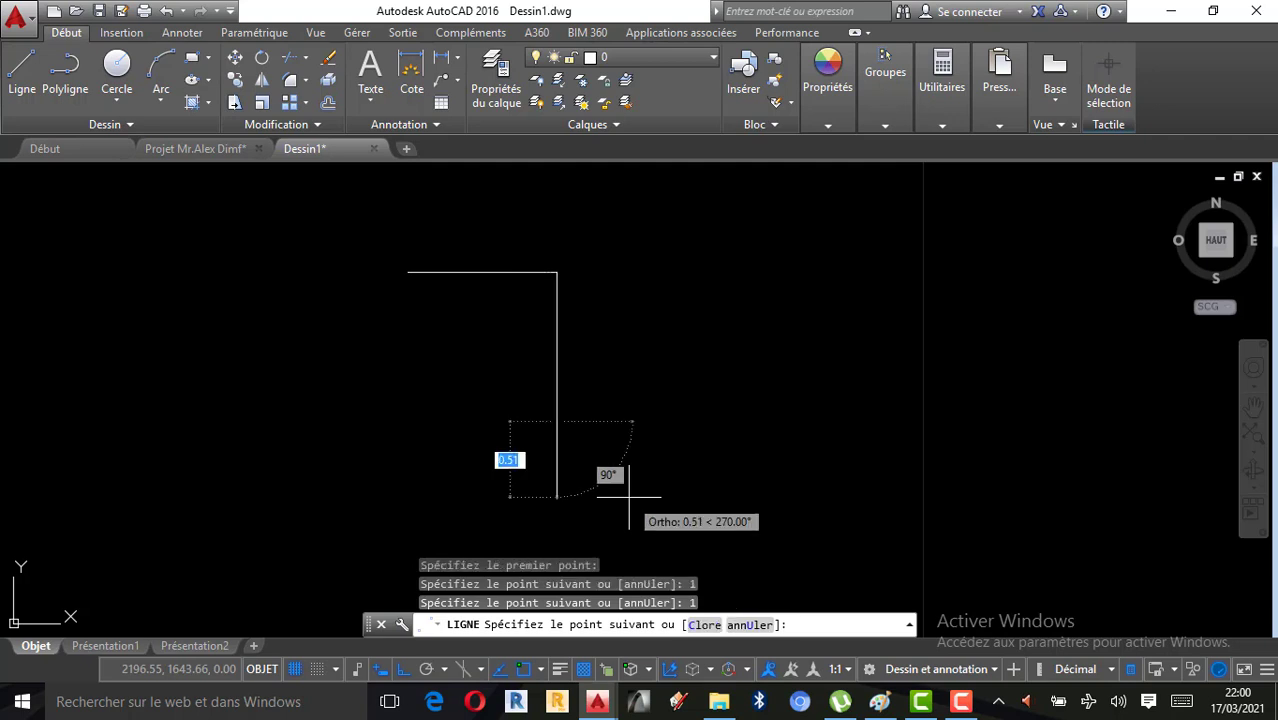
{"action": "type", "text": "1"}
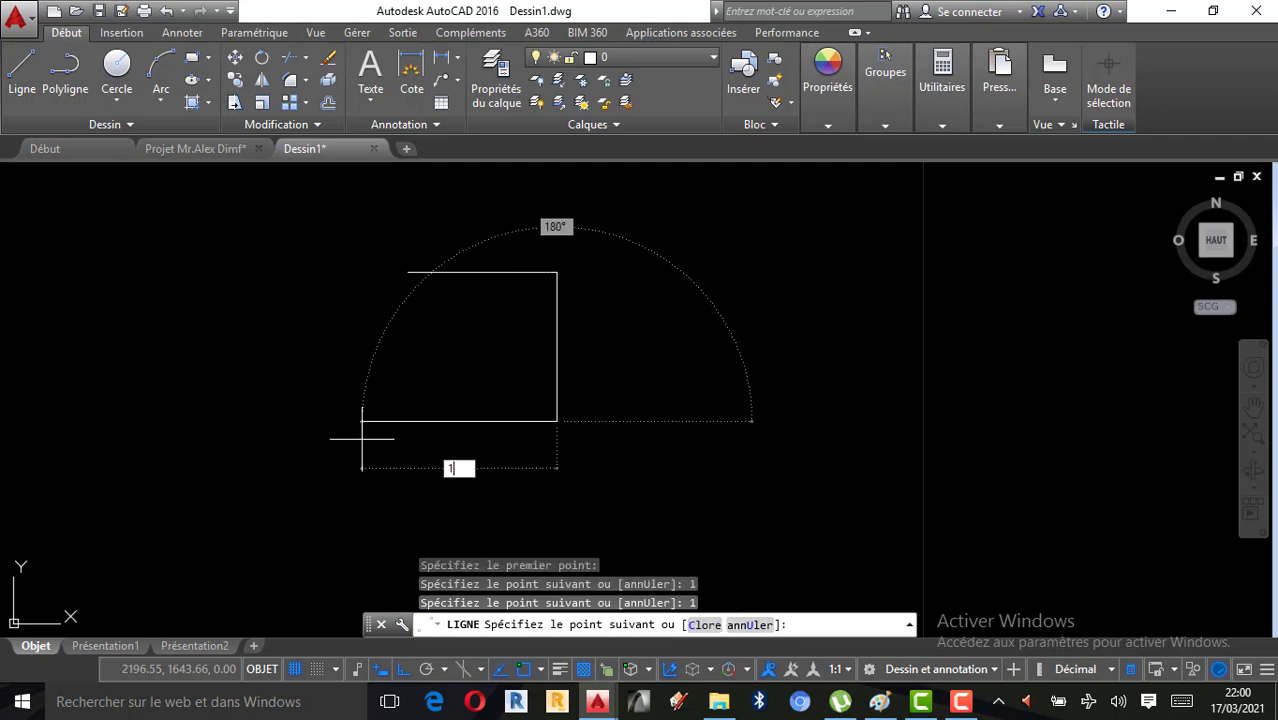
{"action": "key", "text": "Return"}
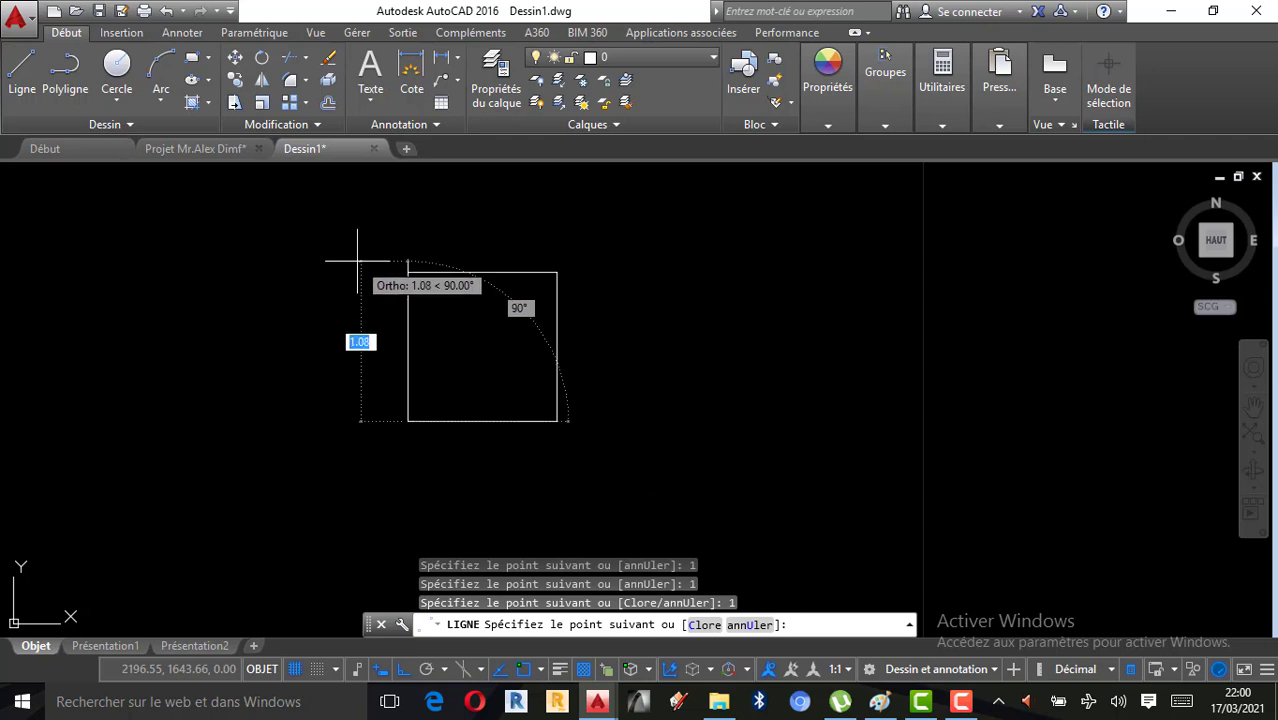
{"action": "type", "text": "C"}
{"action": "key", "text": "Return"}
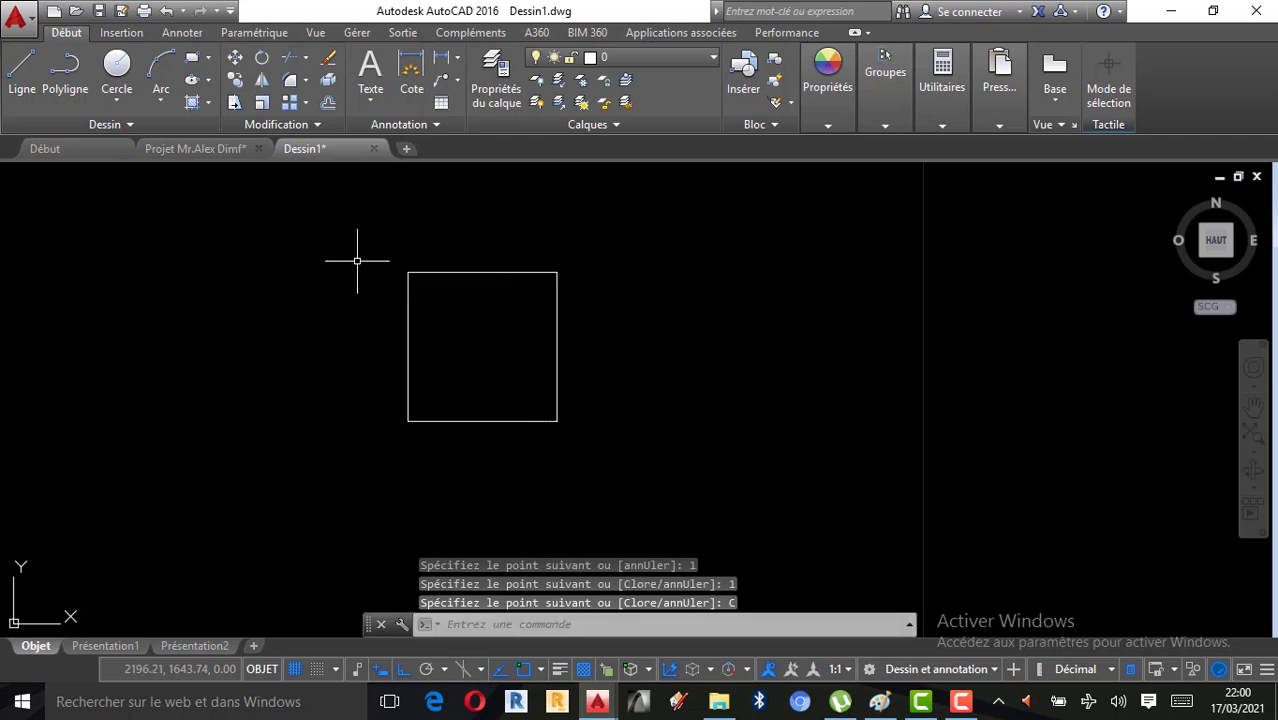
Draw three 1-unit lines from the square's upper-right corner to form a second square sharing its right side
{"action": "scroll", "coordinate": [428, 300], "scroll_direction": "up", "scroll_amount": 4}
{"action": "scroll", "coordinate": [777, 402], "scroll_direction": "down", "scroll_amount": 2}
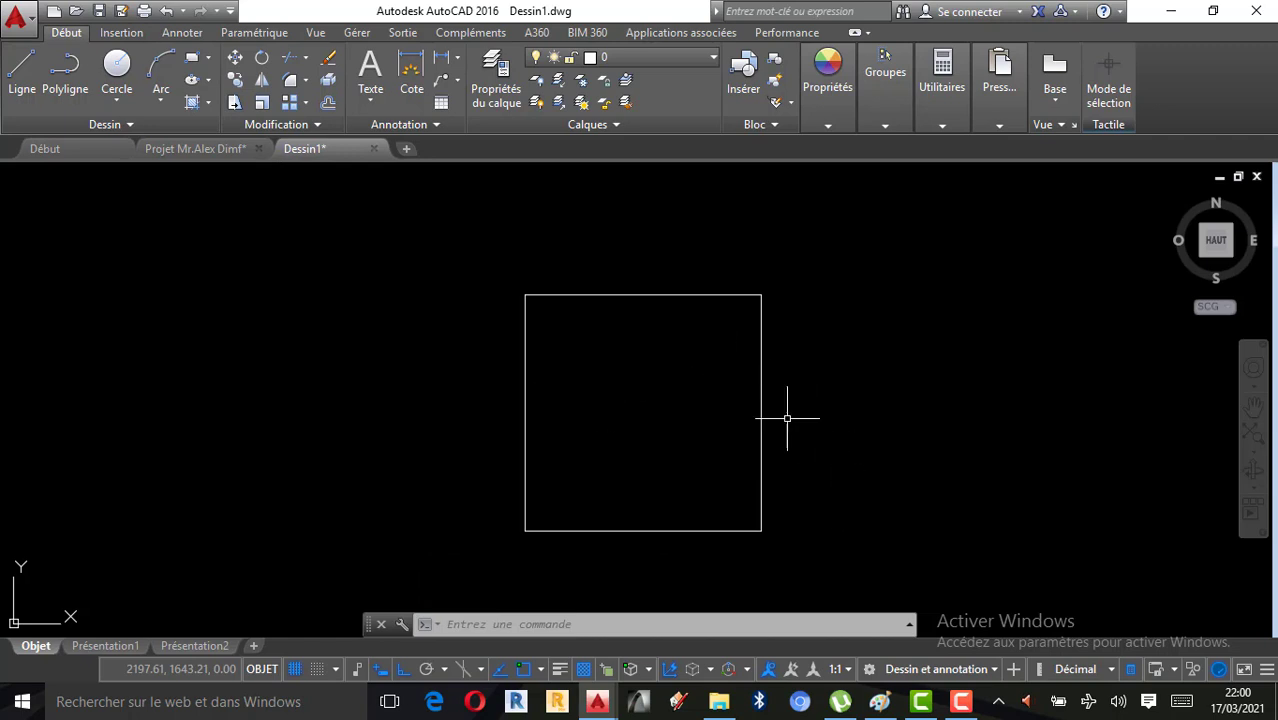
{"action": "left_click", "coordinate": [21, 70]}
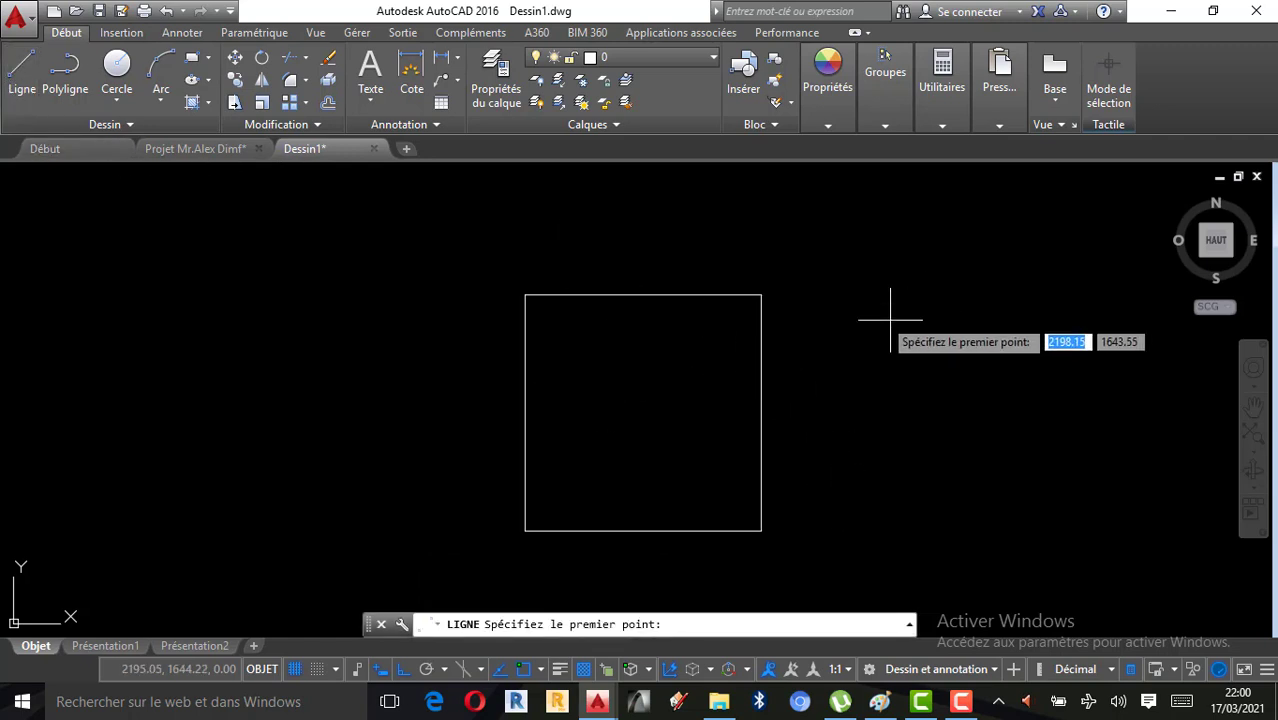
{"action": "left_click", "coordinate": [762, 295]}
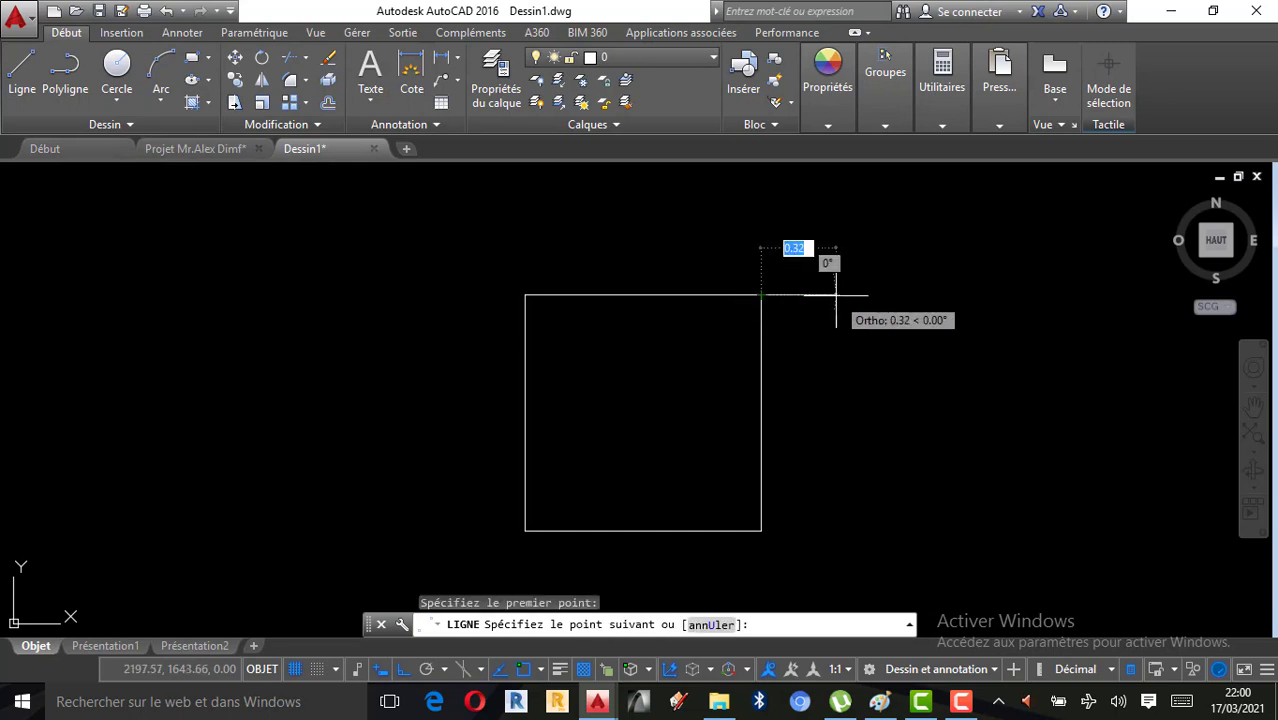
{"action": "type", "text": "1"}
{"action": "key", "text": "Return"}
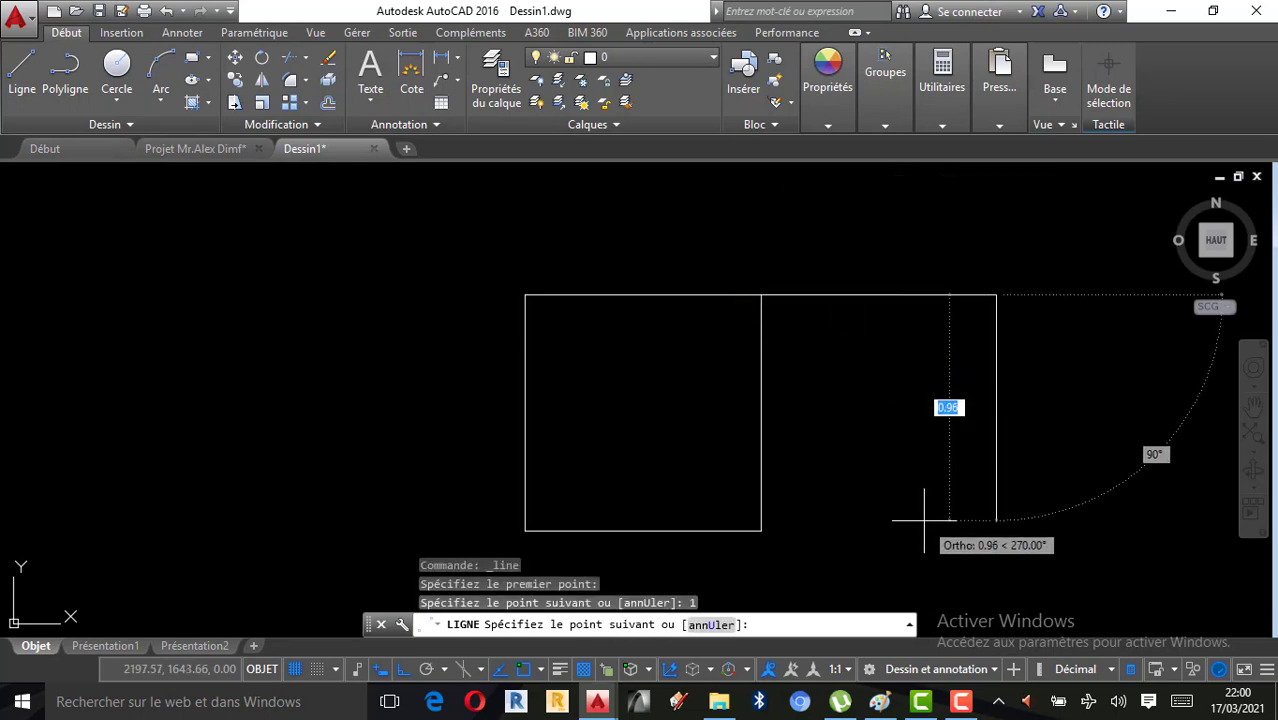
{"action": "type", "text": "1"}
{"action": "key", "text": "Return"}
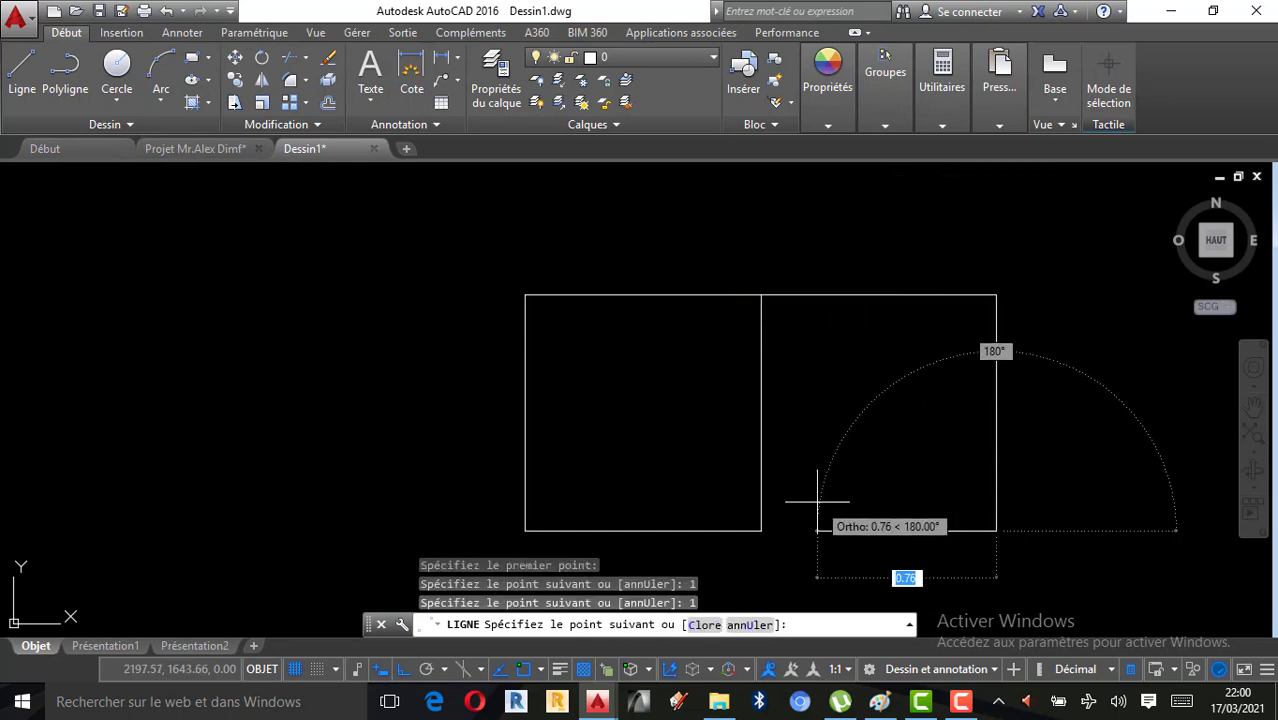
{"action": "type", "text": "1"}
{"action": "key", "text": "Return"}
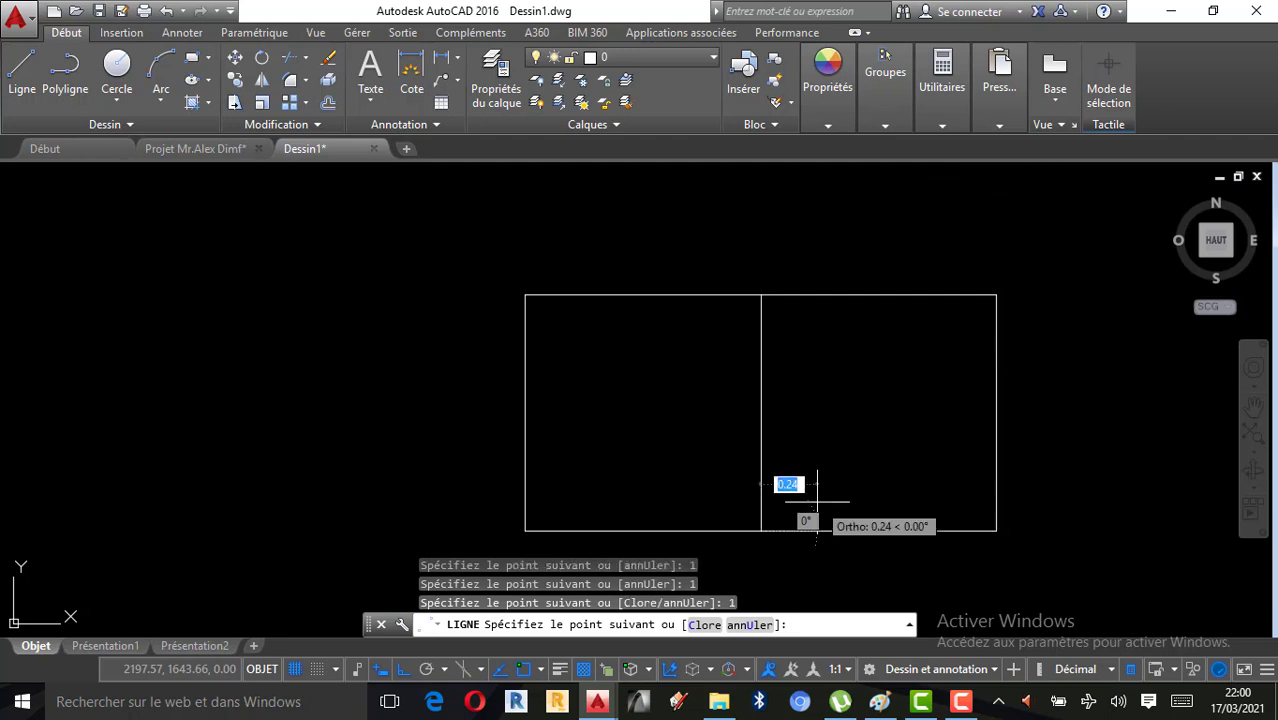
{"action": "key", "text": "Escape"}
{"action": "scroll", "coordinate": [736, 296], "scroll_direction": "down", "scroll_amount": 1}
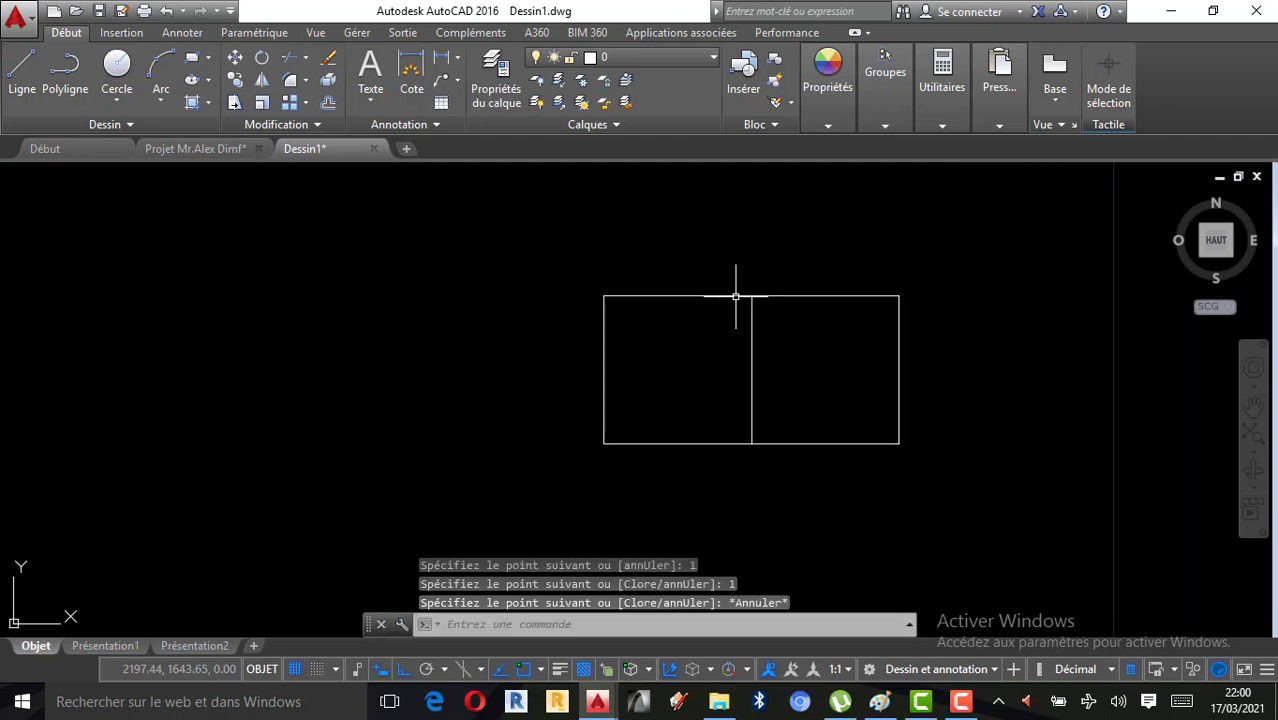
{"action": "scroll", "coordinate": [762, 357], "scroll_direction": "up", "scroll_amount": 1}
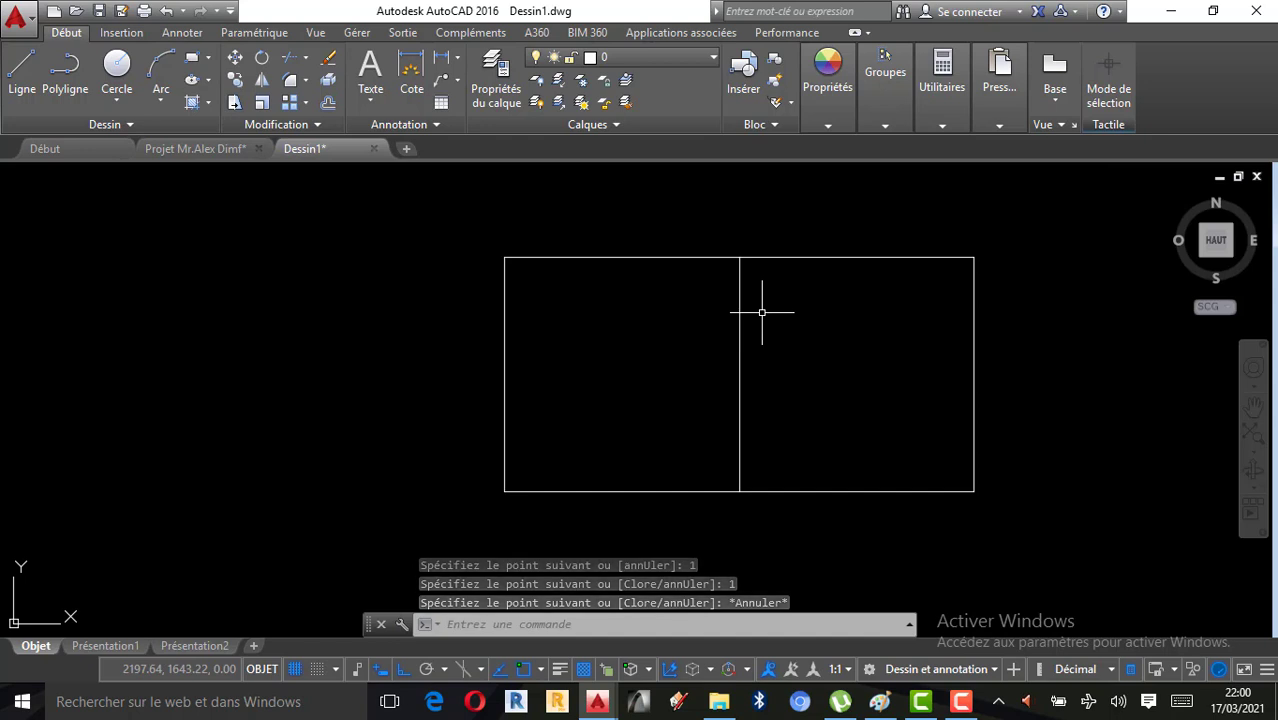
{"action": "scroll", "coordinate": [812, 315], "scroll_direction": "up", "scroll_amount": 1}
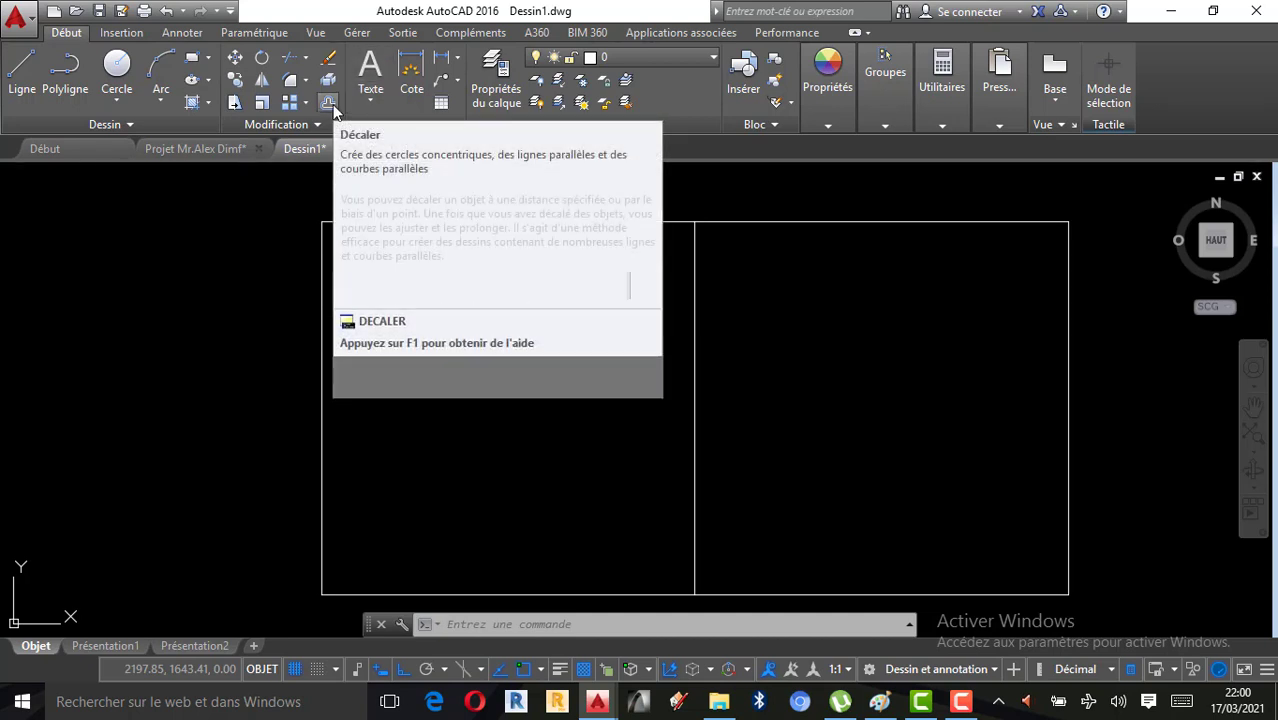
{"action": "left_click", "coordinate": [329, 103]}
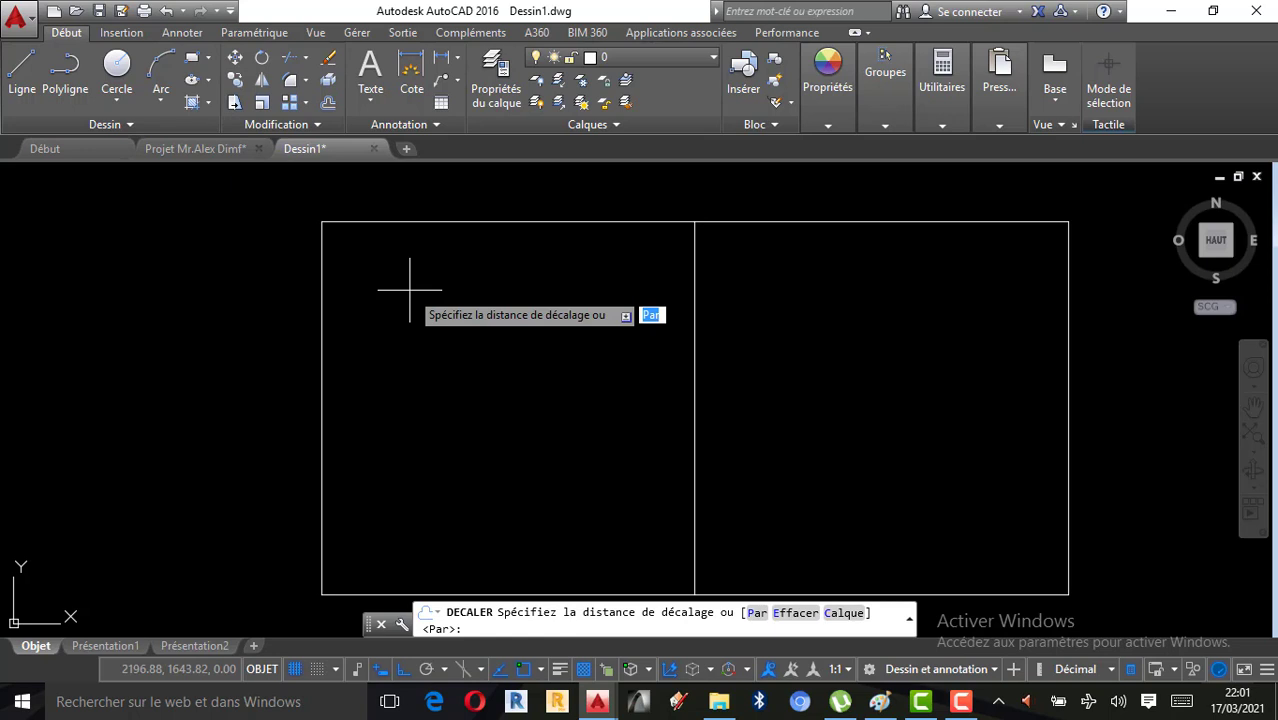
{"action": "type", "text": "0.2"}
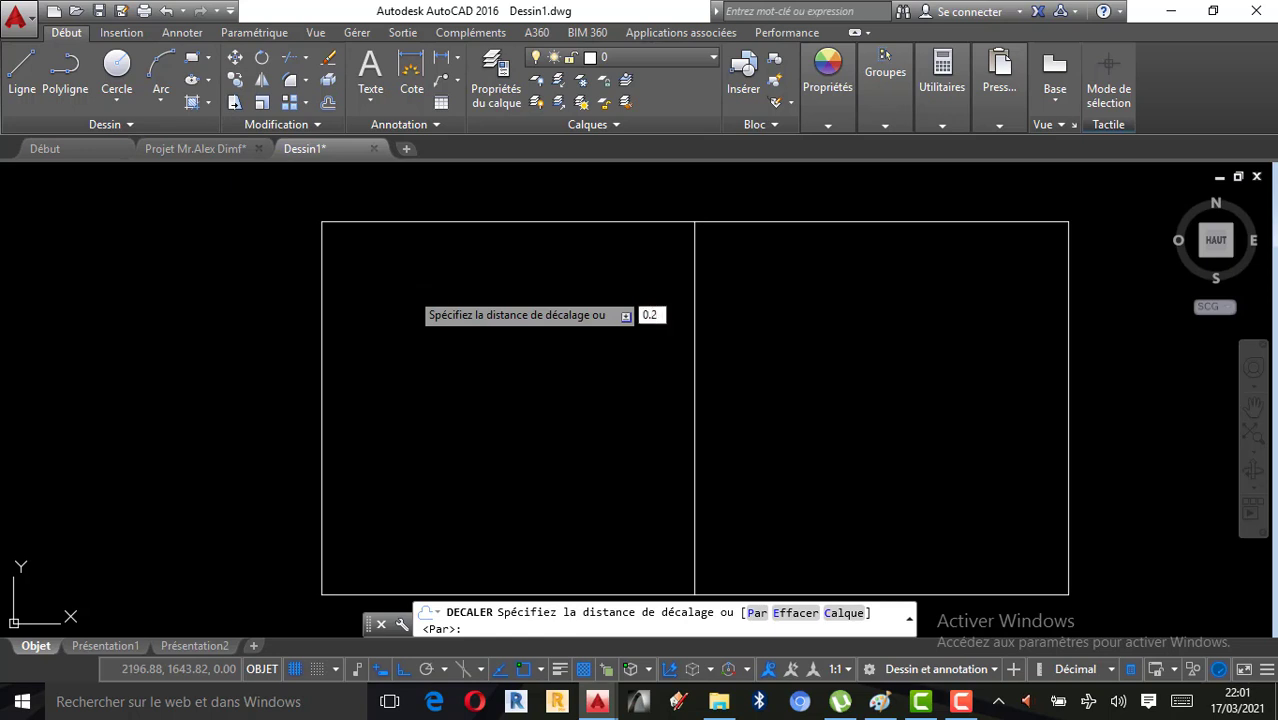
{"action": "key", "text": "Return"}
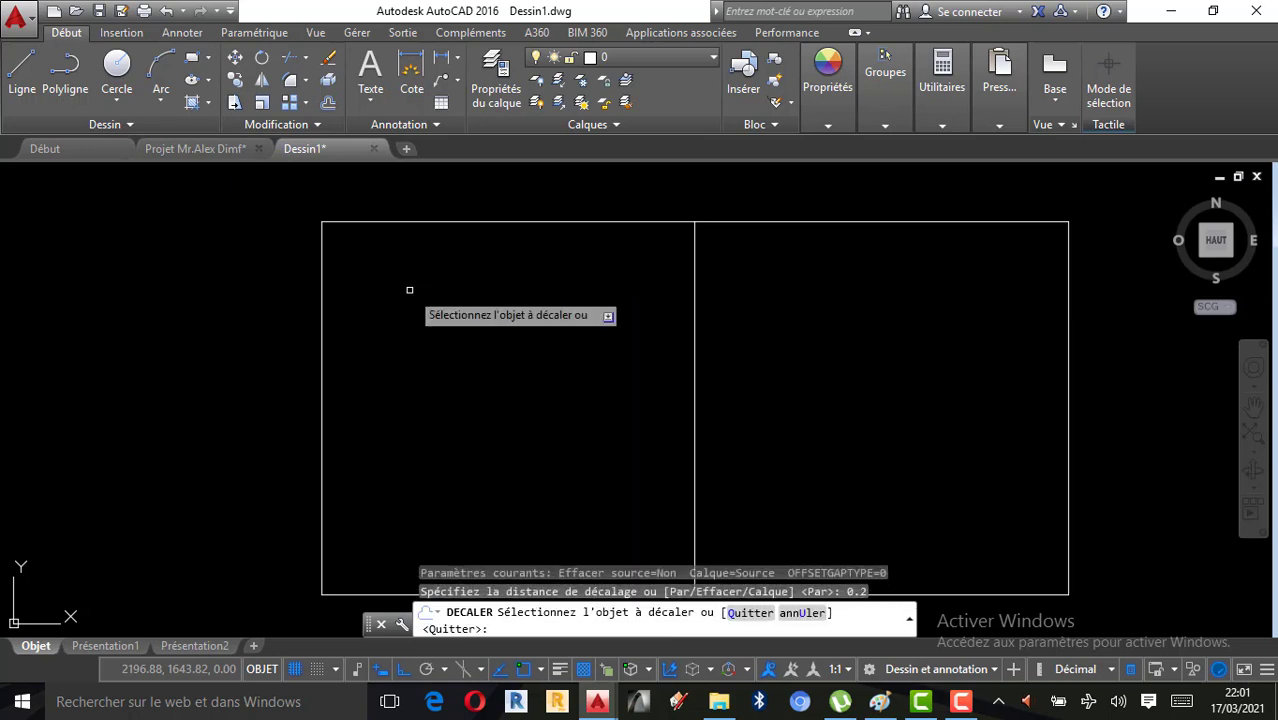
{"action": "left_click", "coordinate": [321, 306]}
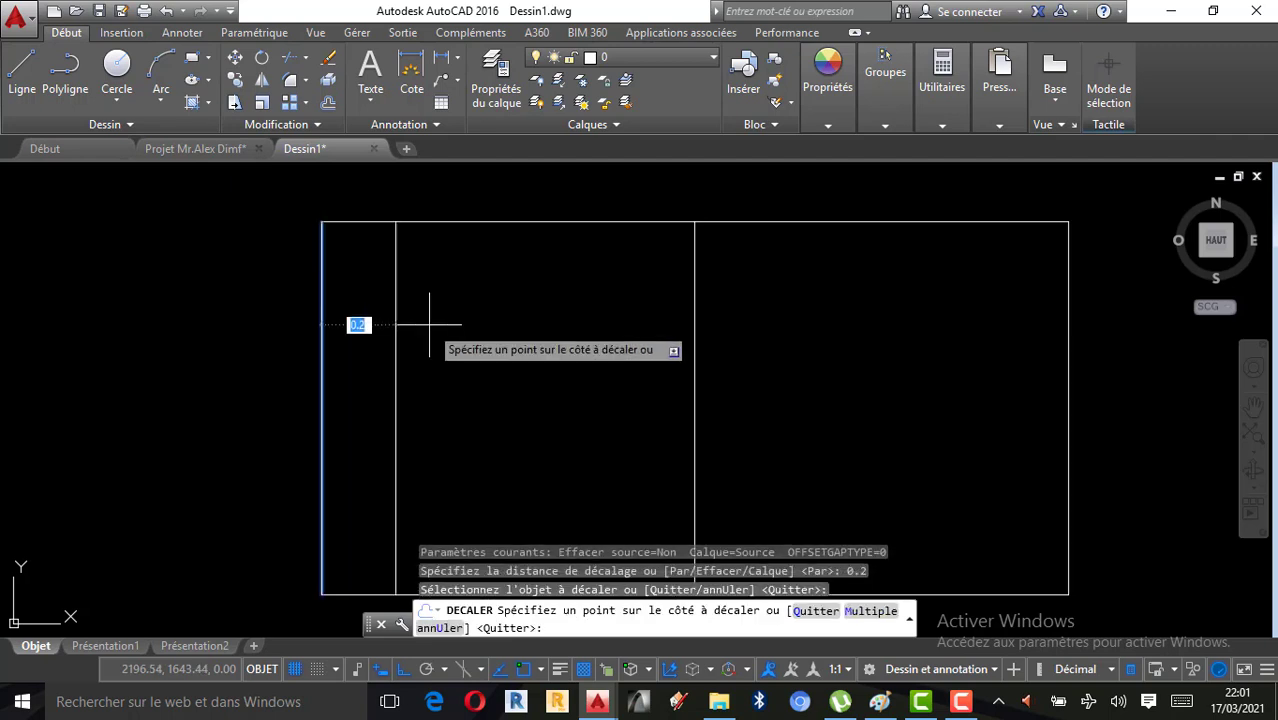
{"action": "key", "text": "Escape"}
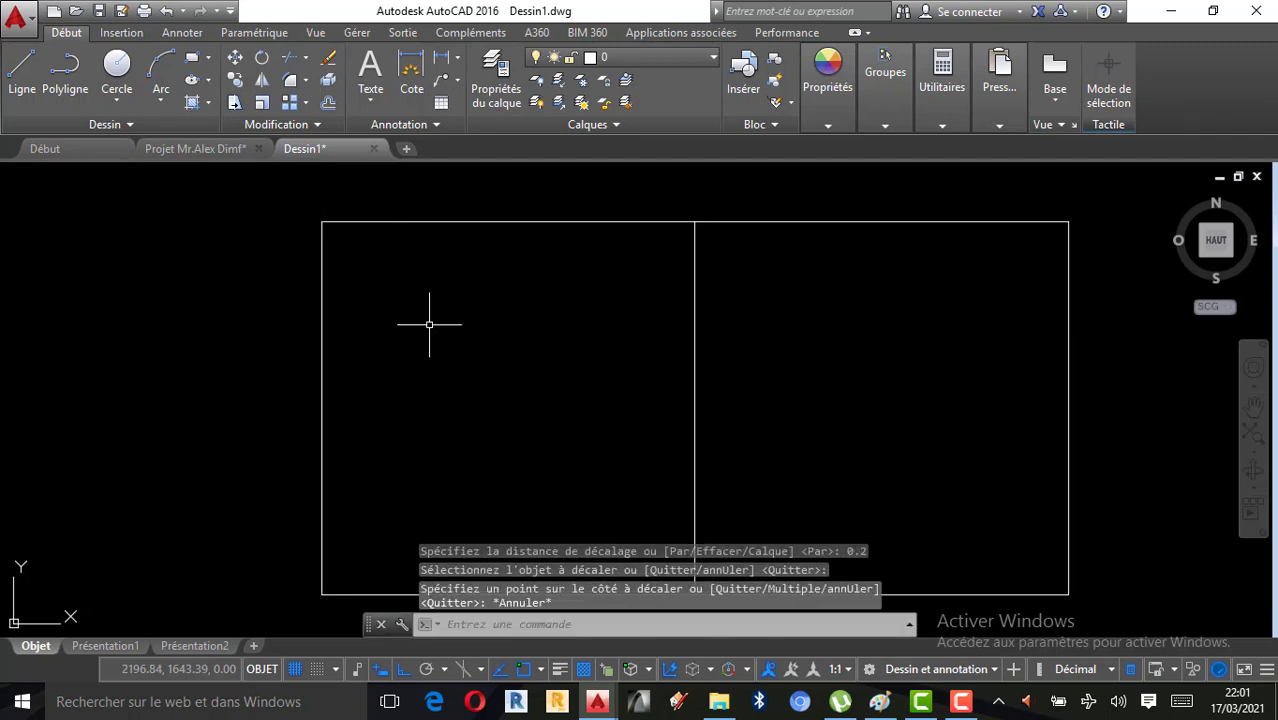
Try offsetting the left square's outer vertical side inward by 0.1, and undo the offset
{"action": "left_click", "coordinate": [328, 103]}
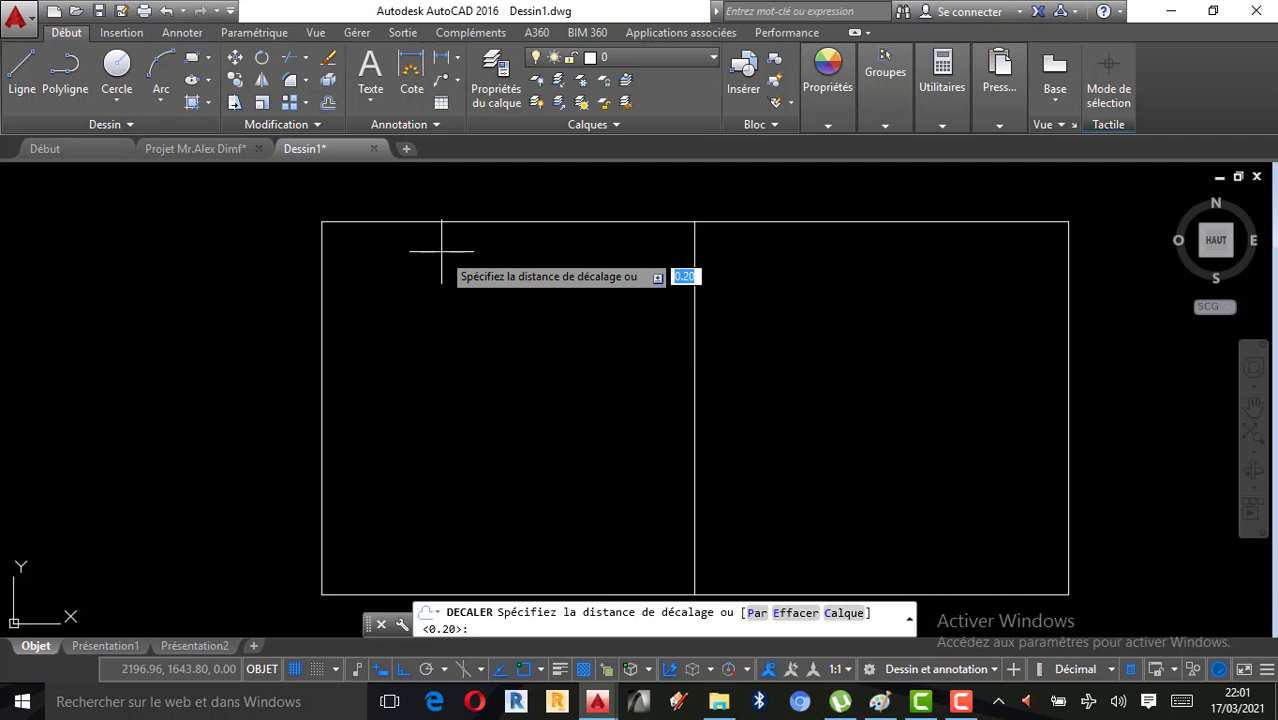
{"action": "type", "text": "0.1"}
{"action": "key", "text": "Return"}
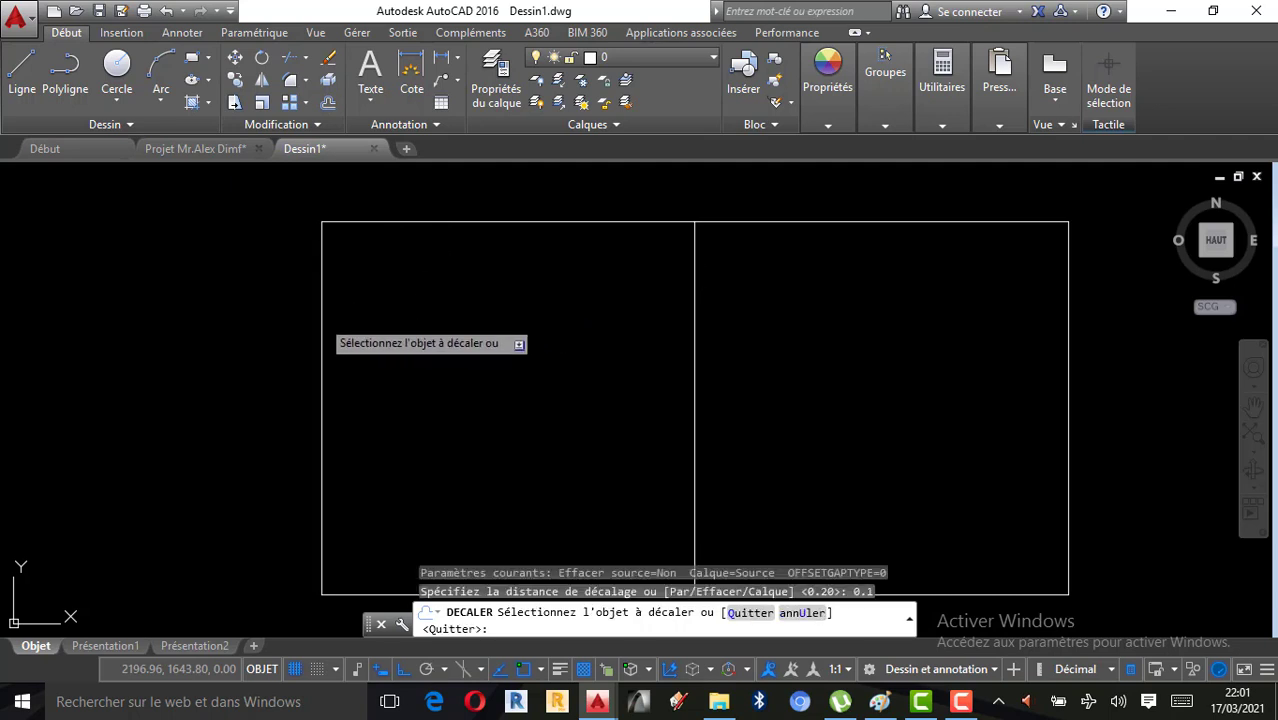
{"action": "left_click", "coordinate": [323, 314]}
{"action": "left_click", "coordinate": [428, 322]}
{"action": "key", "text": "Escape"}
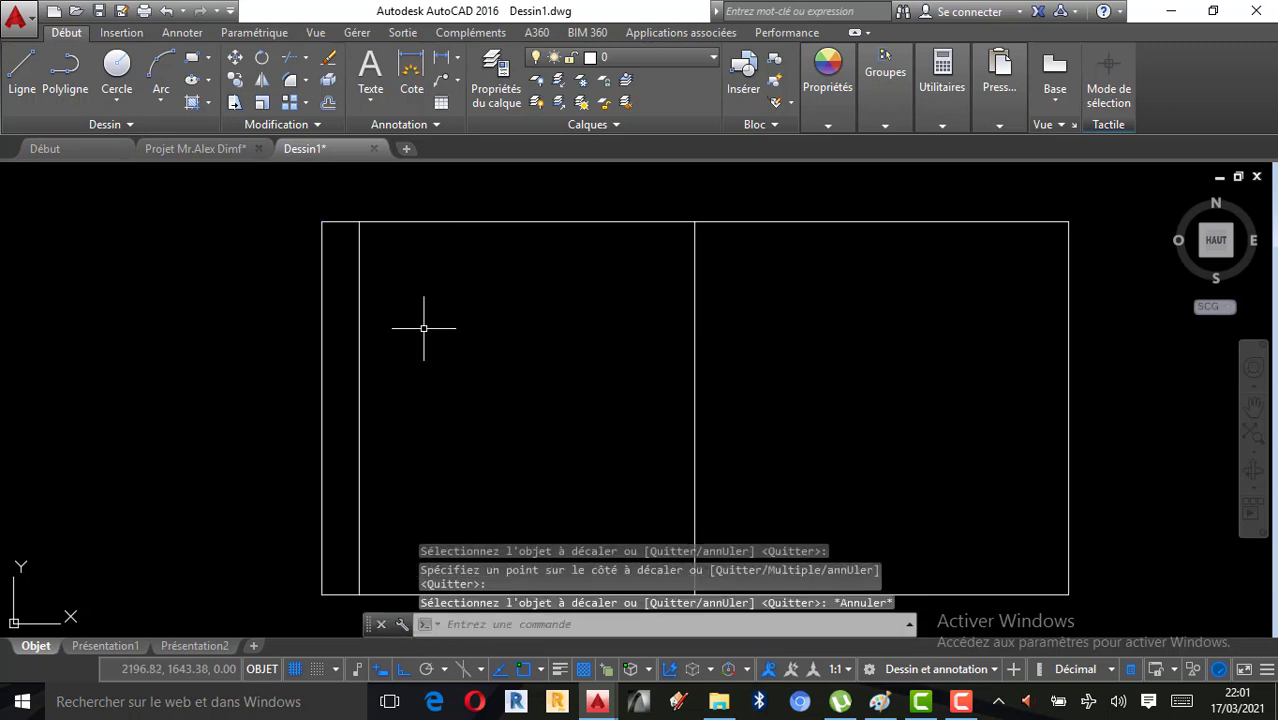
{"action": "key", "text": "ctrl+z"}
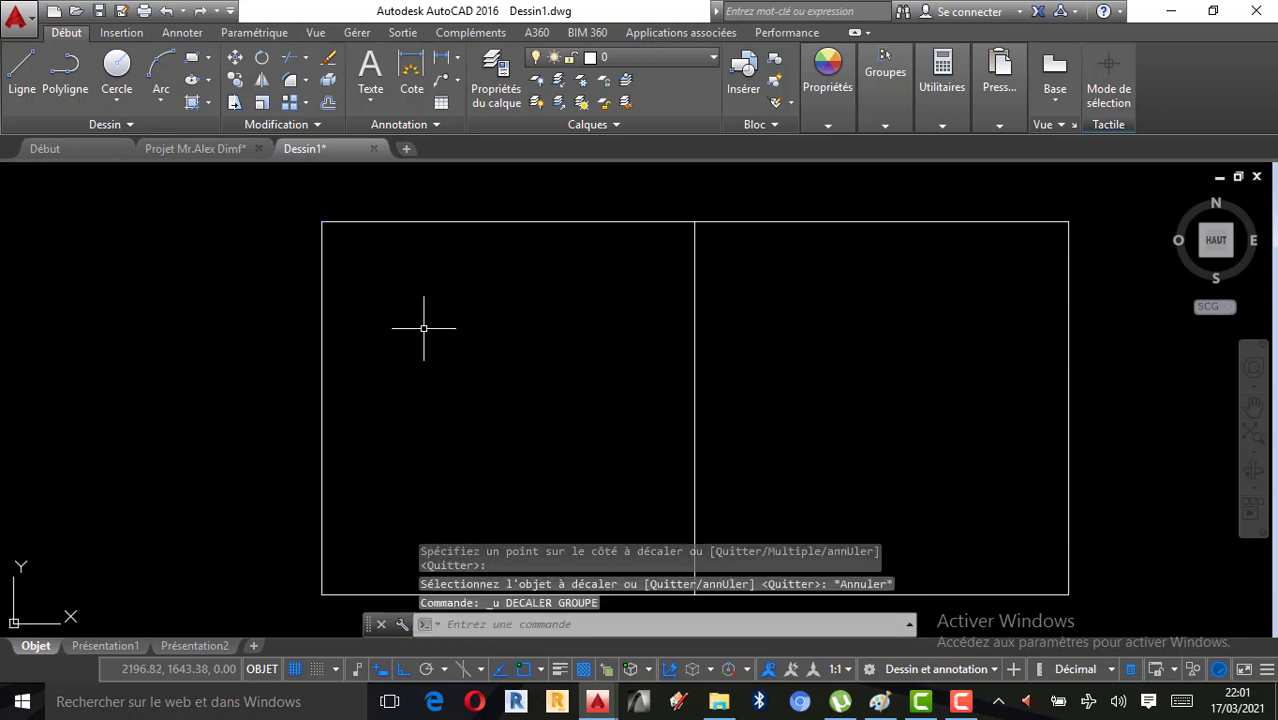
{"action": "left_click", "coordinate": [328, 102]}
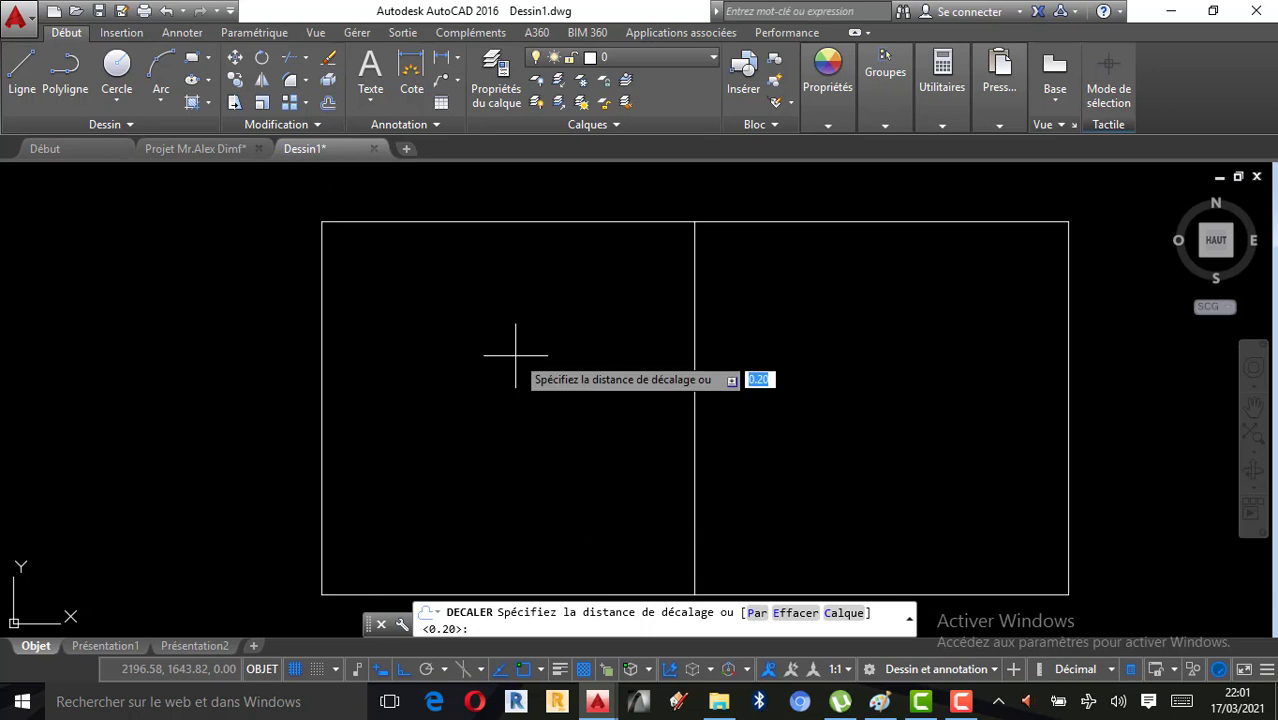
{"action": "type", "text": "0.05"}
{"action": "key", "text": "Return"}
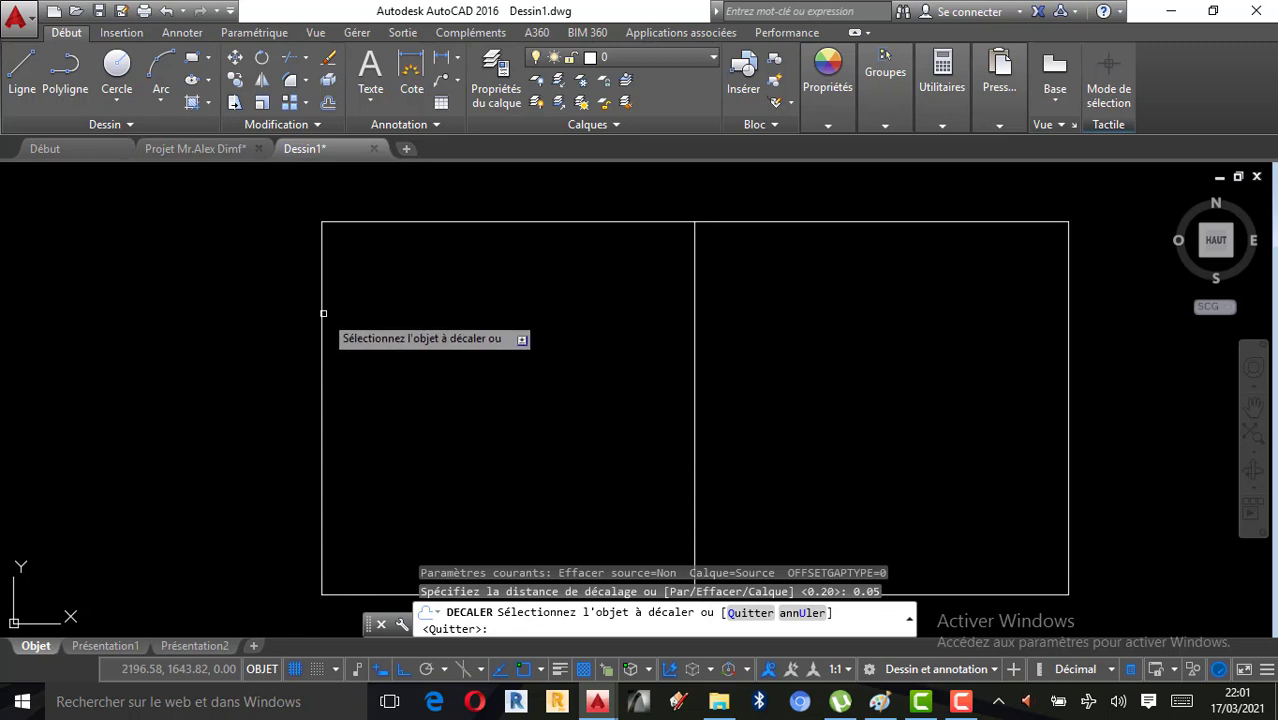
{"action": "key", "text": "Escape"}
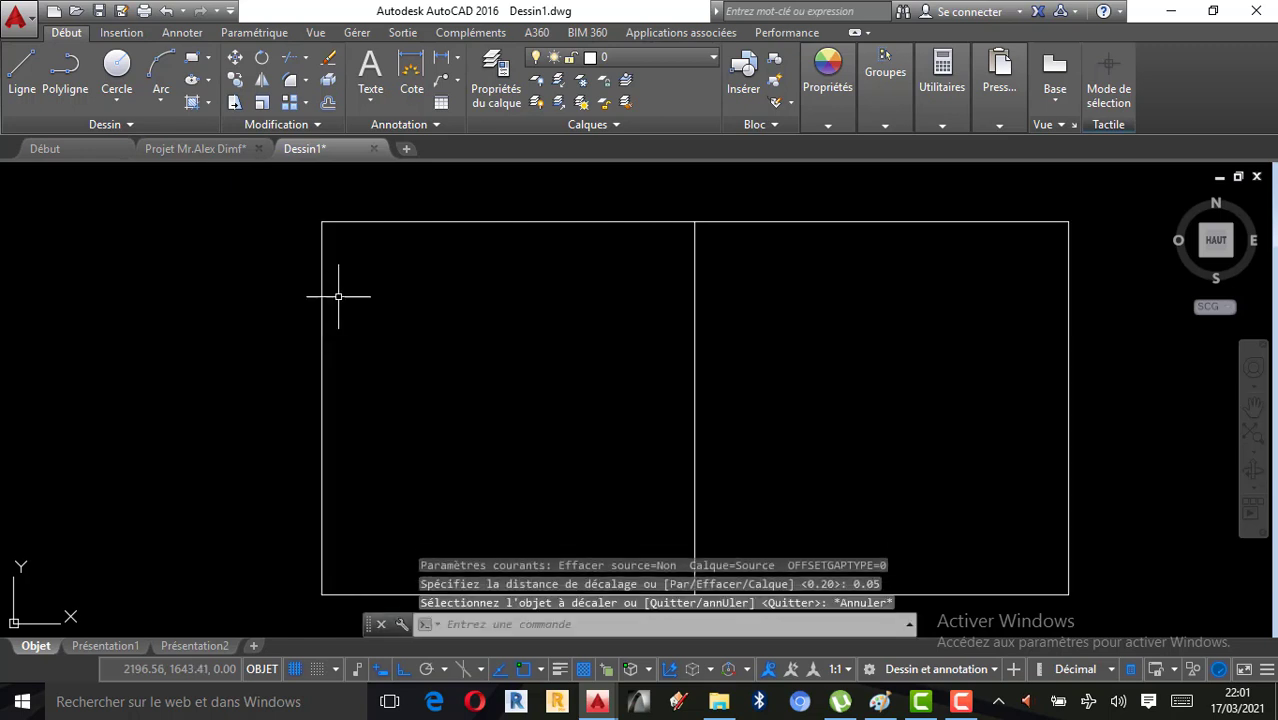
Offset the left square's outer vertical side and its top side inward by 0.05
{"action": "left_click", "coordinate": [325, 106]}
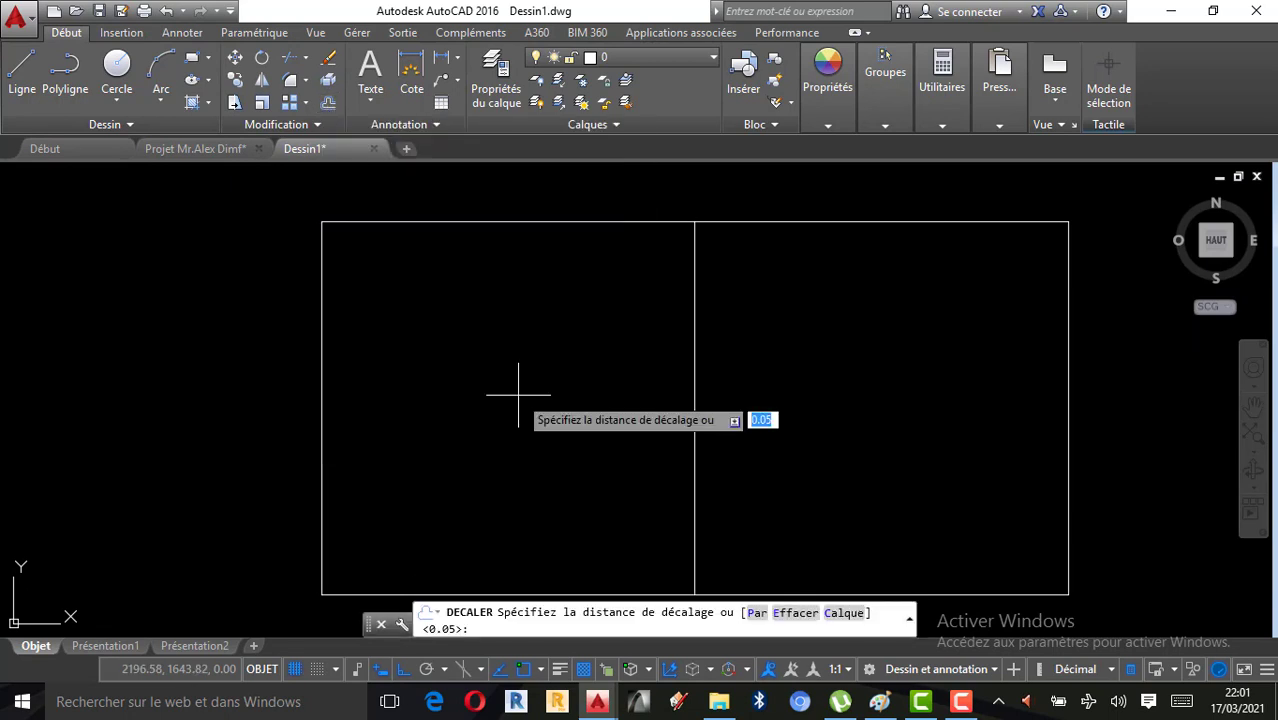
{"action": "type", "text": "0.05"}
{"action": "key", "text": "Return"}
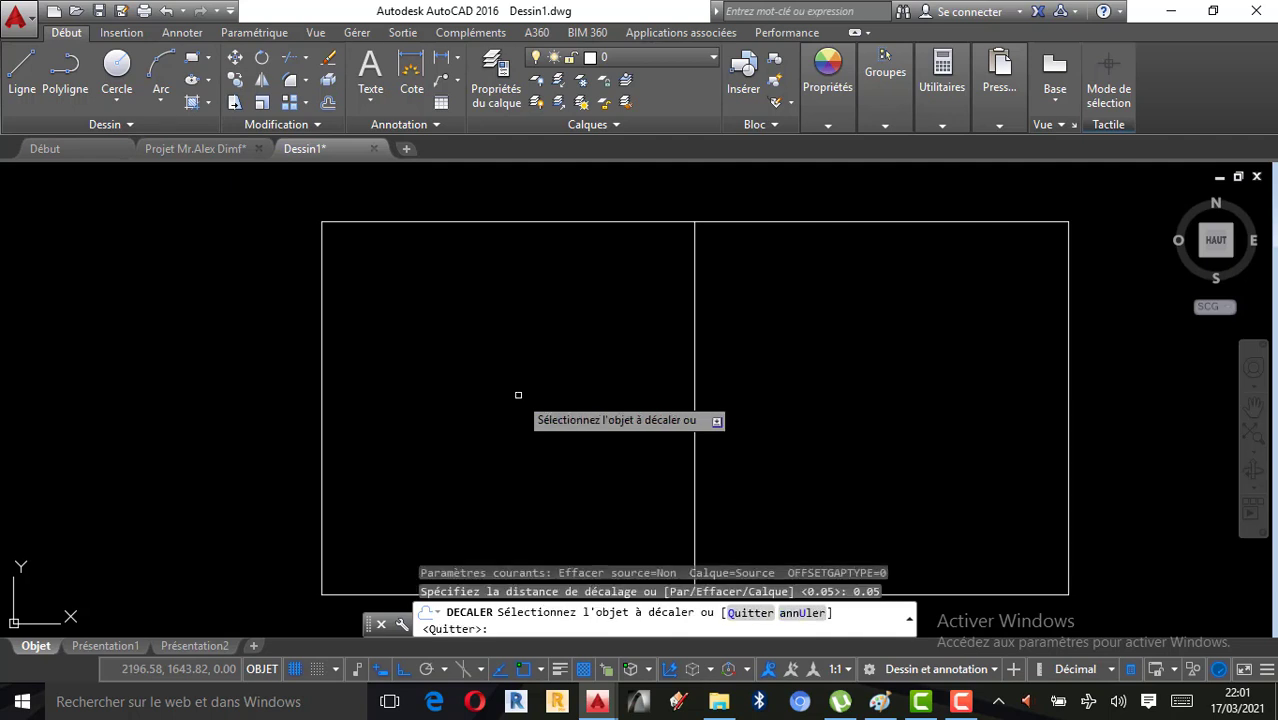
{"action": "left_click", "coordinate": [322, 398]}
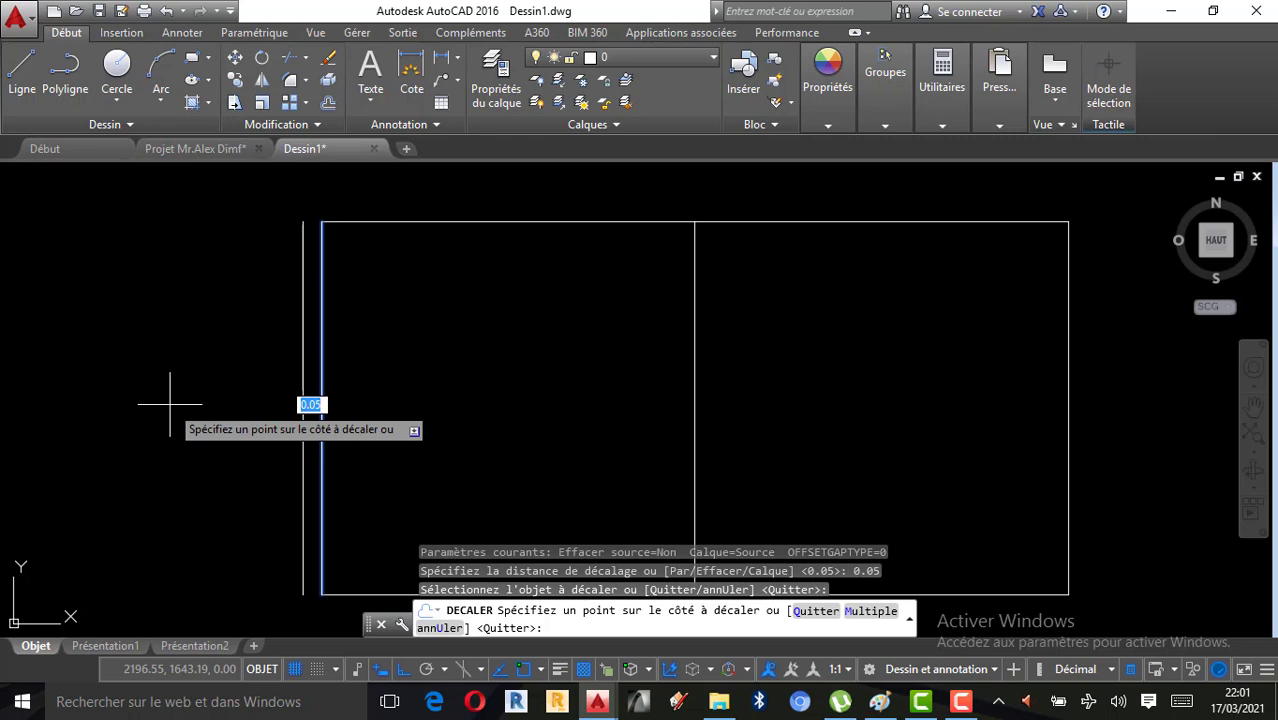
{"action": "left_click", "coordinate": [385, 392]}
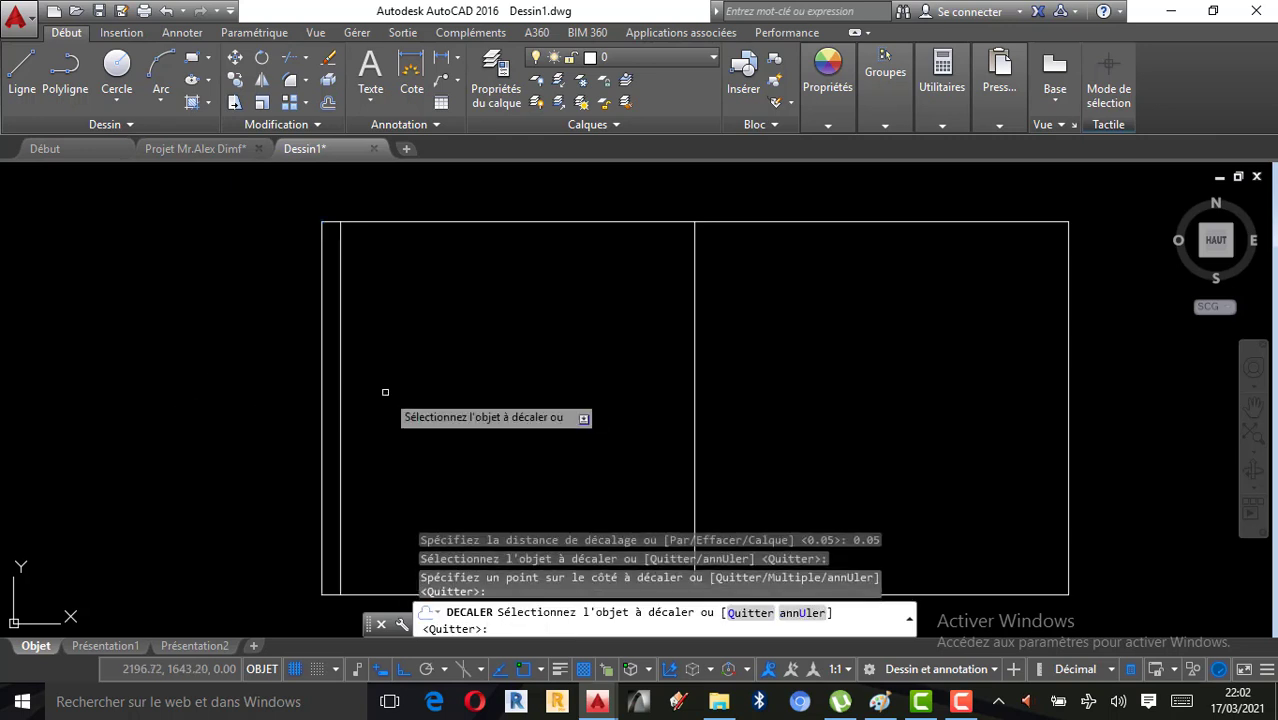
{"action": "left_click", "coordinate": [529, 220]}
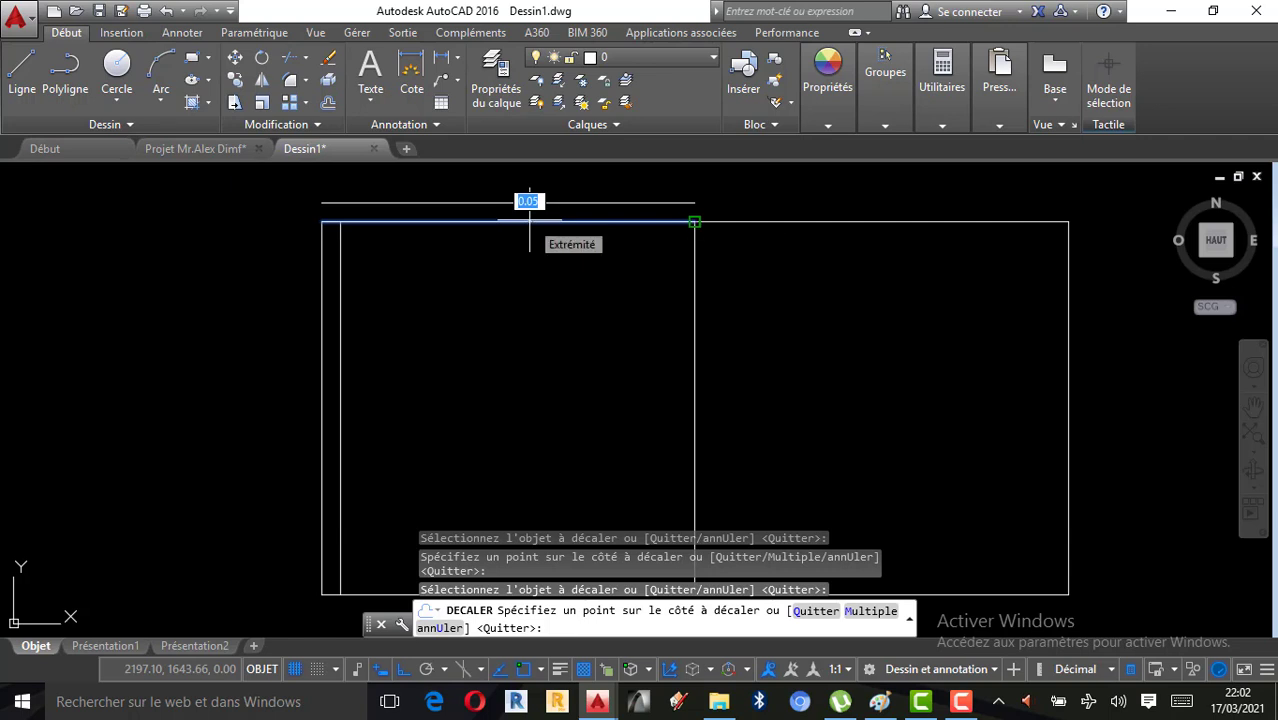
{"action": "left_click", "coordinate": [528, 289]}
Offset the left square's bottom side and the shared middle side into the left square by 0.05
{"action": "scroll", "coordinate": [441, 263], "scroll_direction": "down", "scroll_amount": 2}
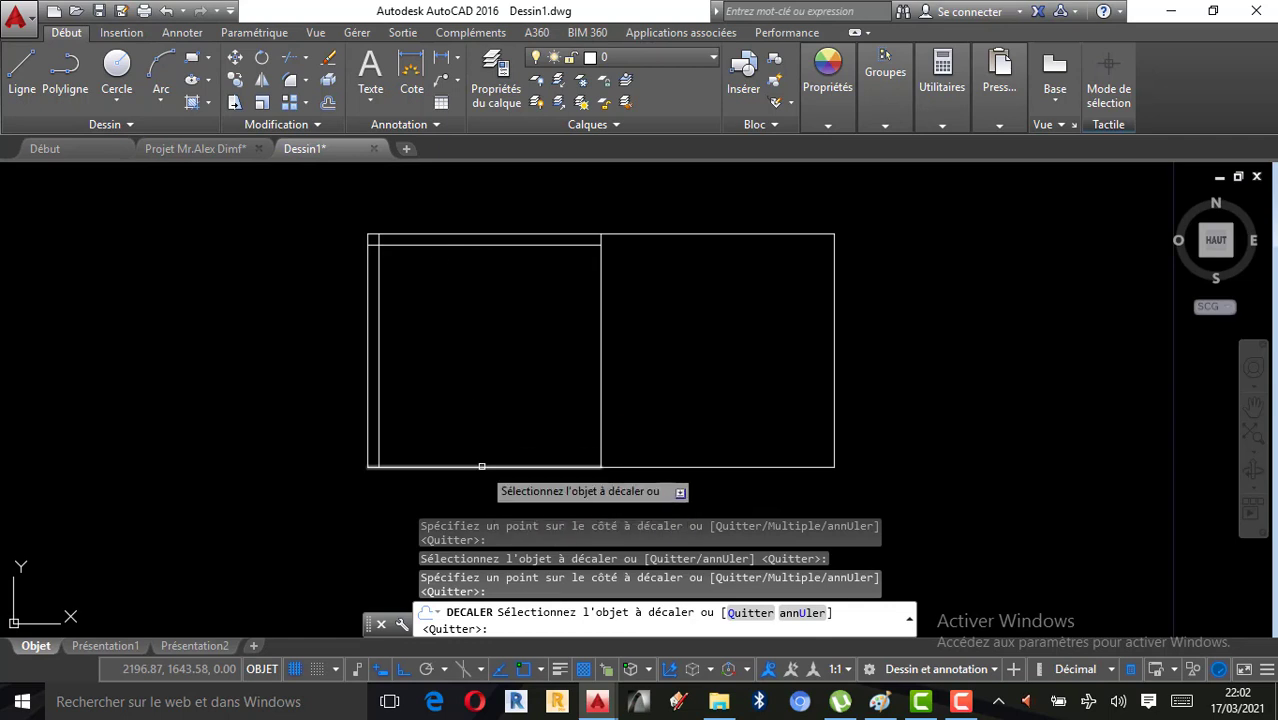
{"action": "left_click", "coordinate": [481, 466]}
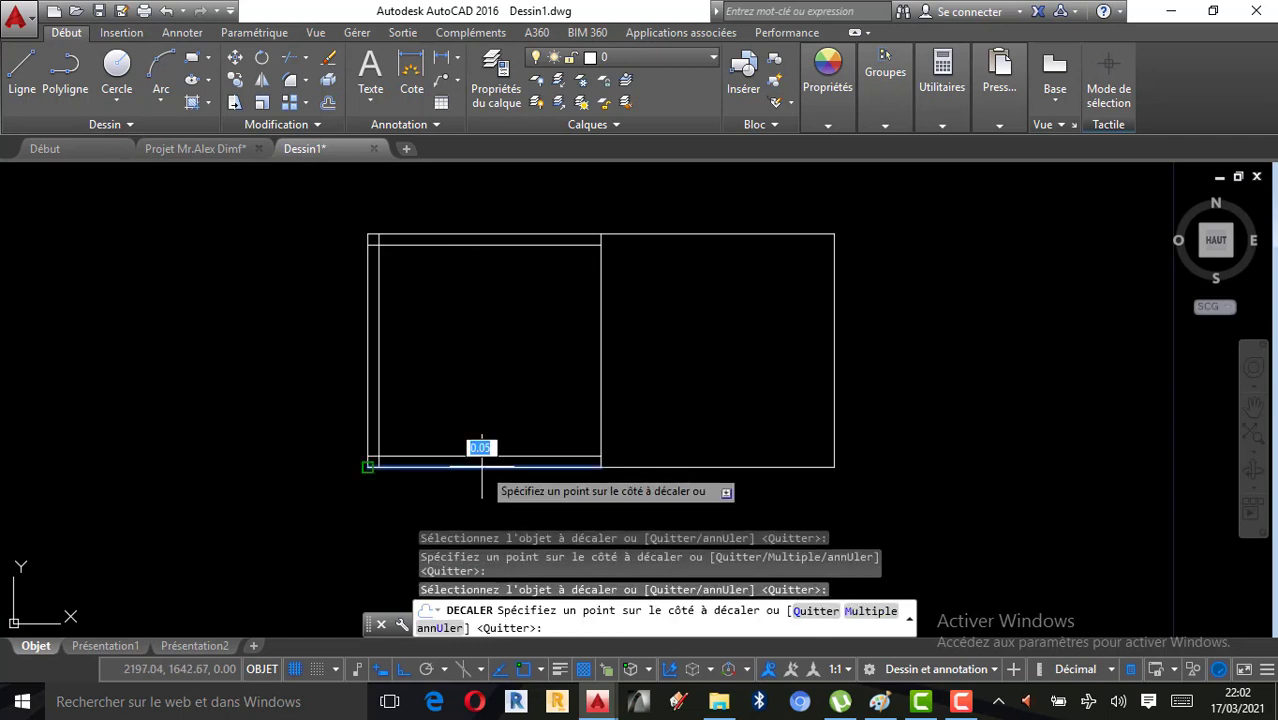
{"action": "left_click", "coordinate": [494, 324]}
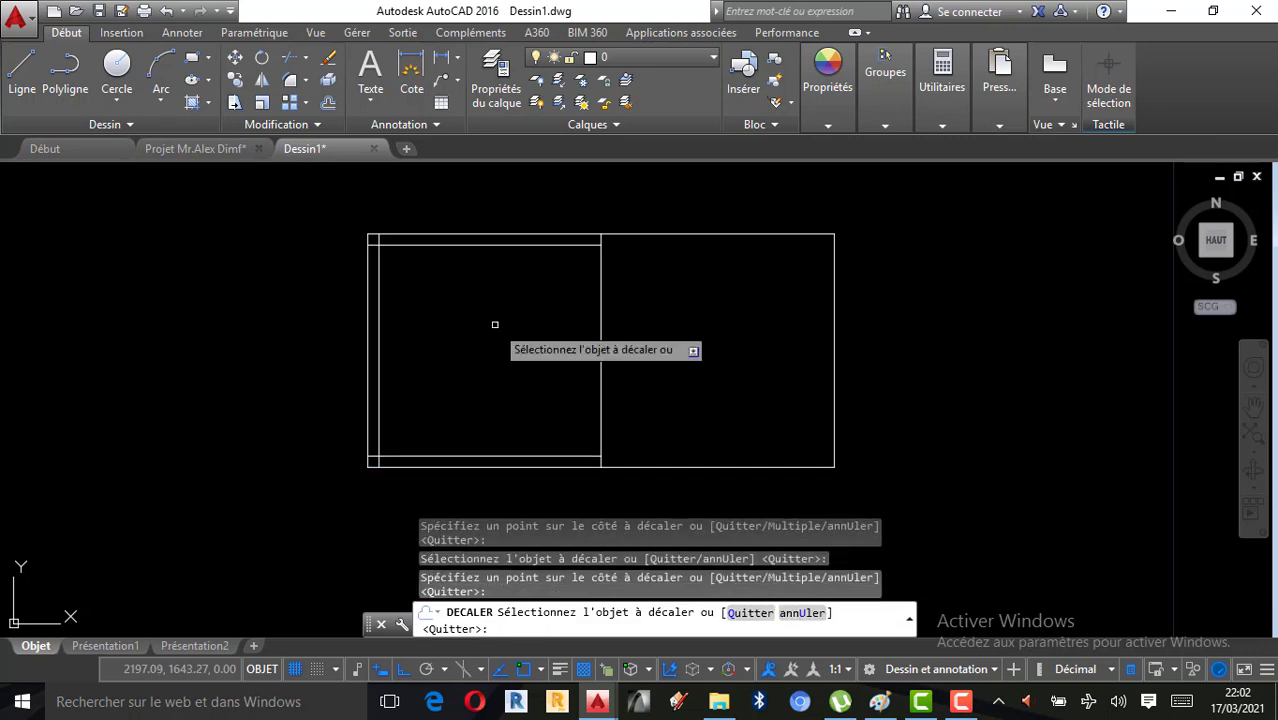
{"action": "scroll", "coordinate": [494, 324], "scroll_direction": "up", "scroll_amount": 2}
{"action": "scroll", "coordinate": [461, 359], "scroll_direction": "down", "scroll_amount": 2}
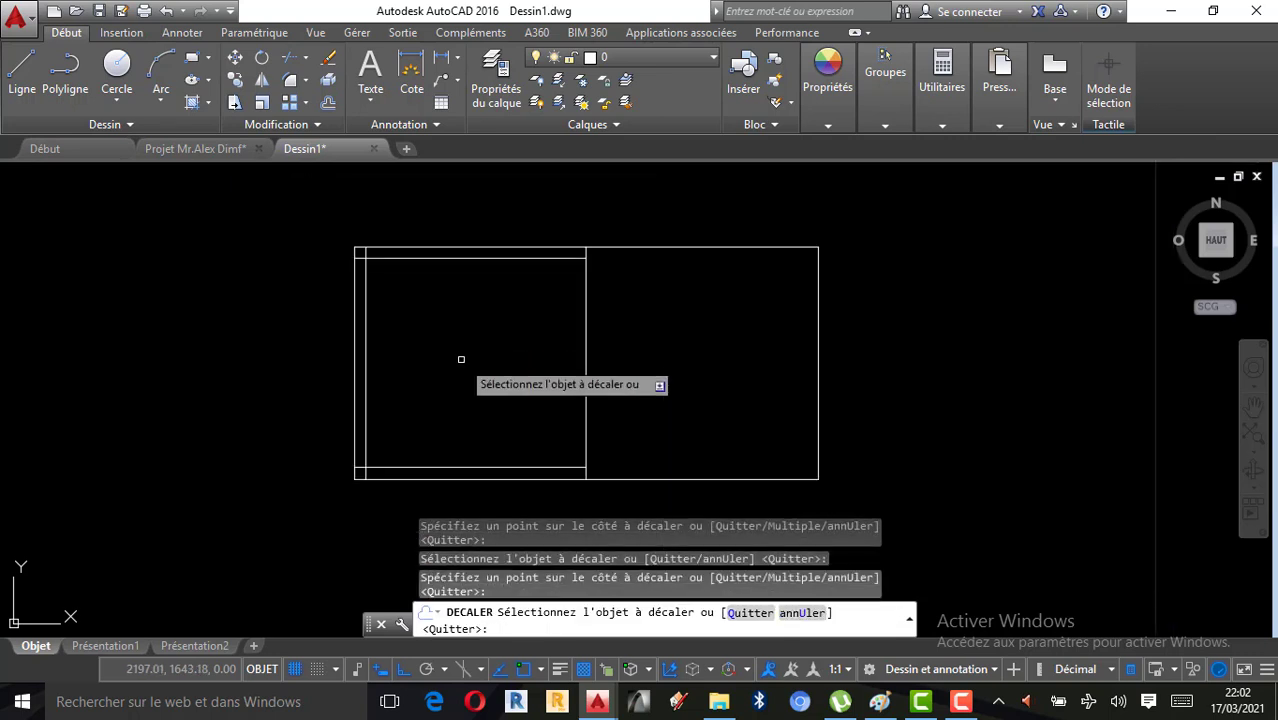
{"action": "left_click", "coordinate": [586, 365]}
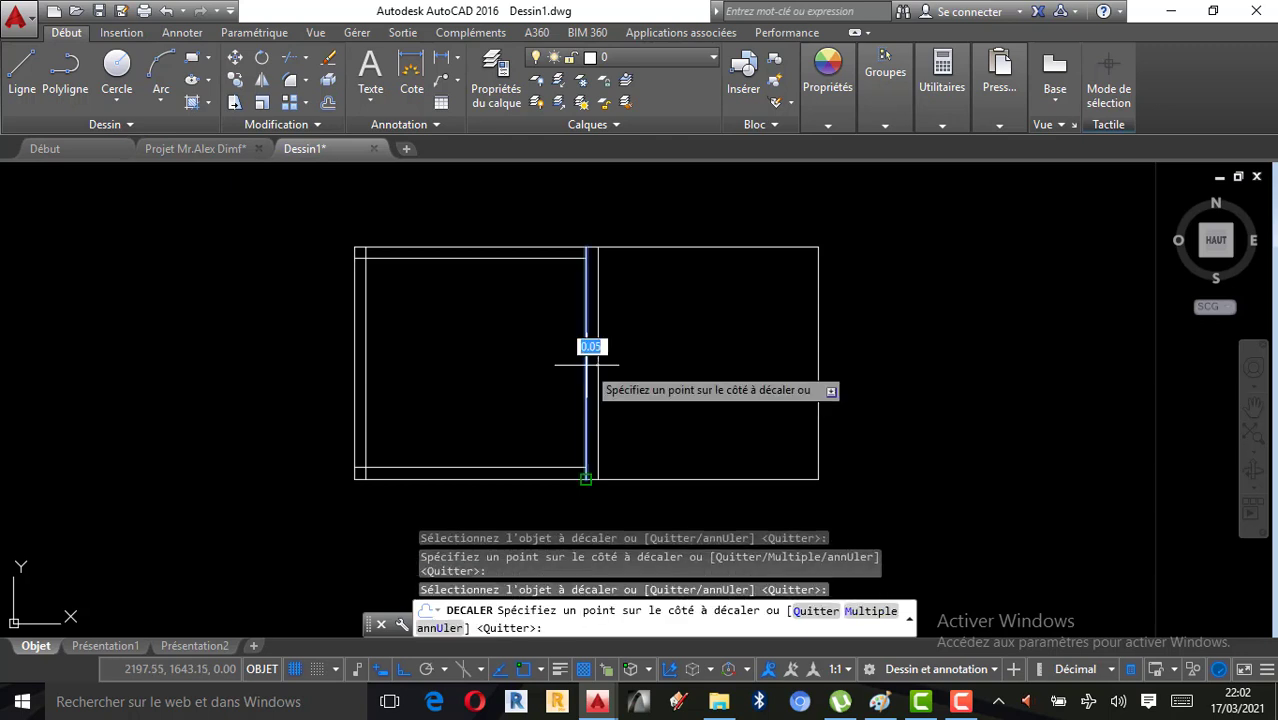
{"action": "left_click", "coordinate": [495, 373]}
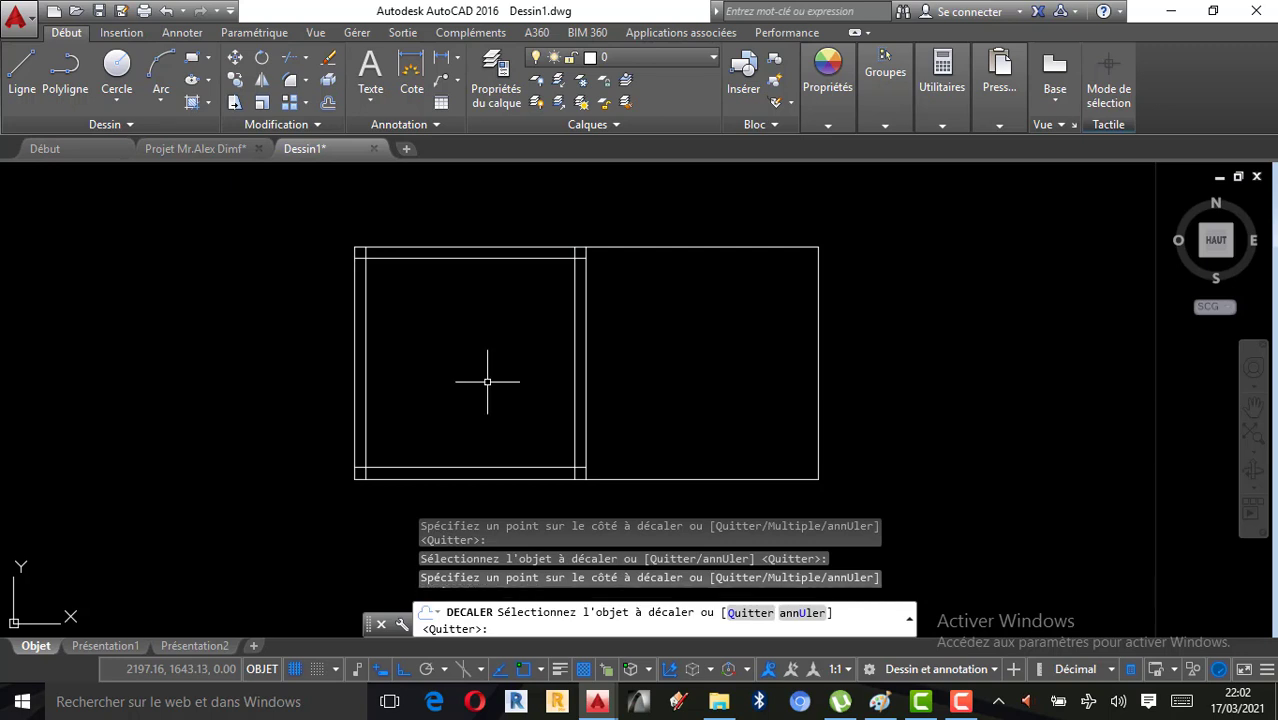
{"action": "key", "text": "Escape"}
{"action": "scroll", "coordinate": [507, 270], "scroll_direction": "up", "scroll_amount": 2}
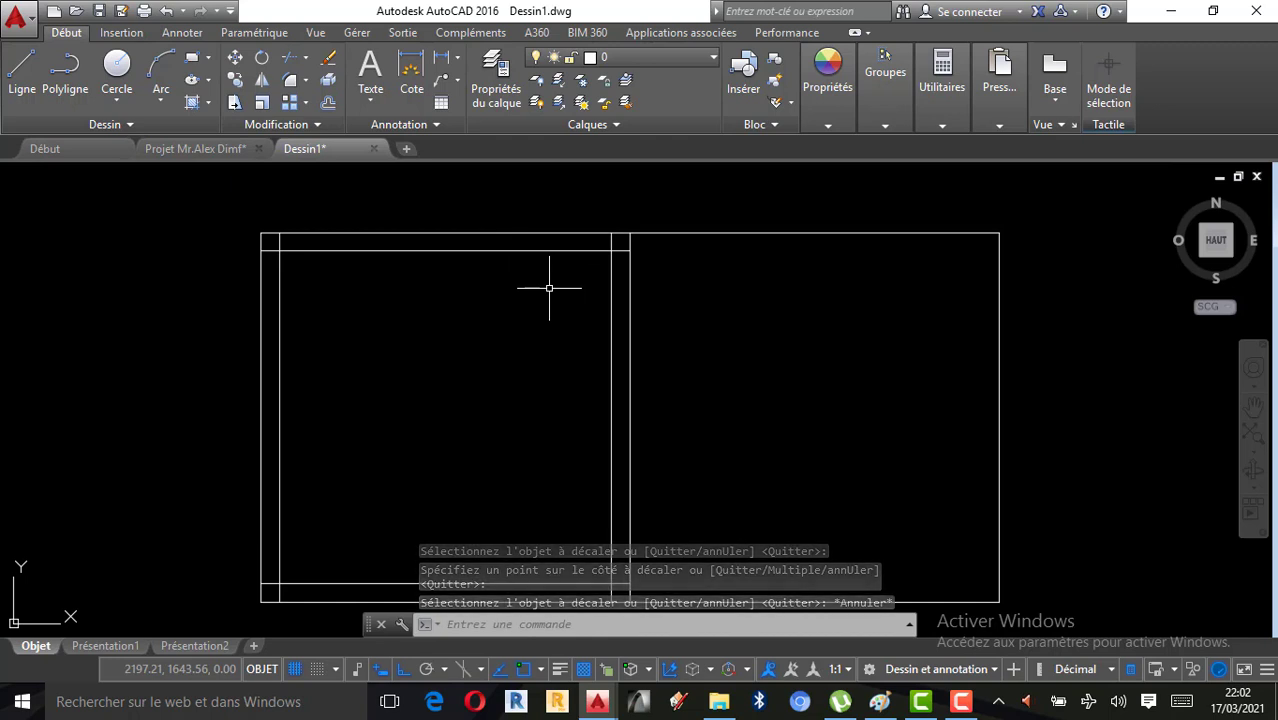
{"action": "left_click", "coordinate": [960, 702]}
{"action": "left_click", "coordinate": [1230, 612]}
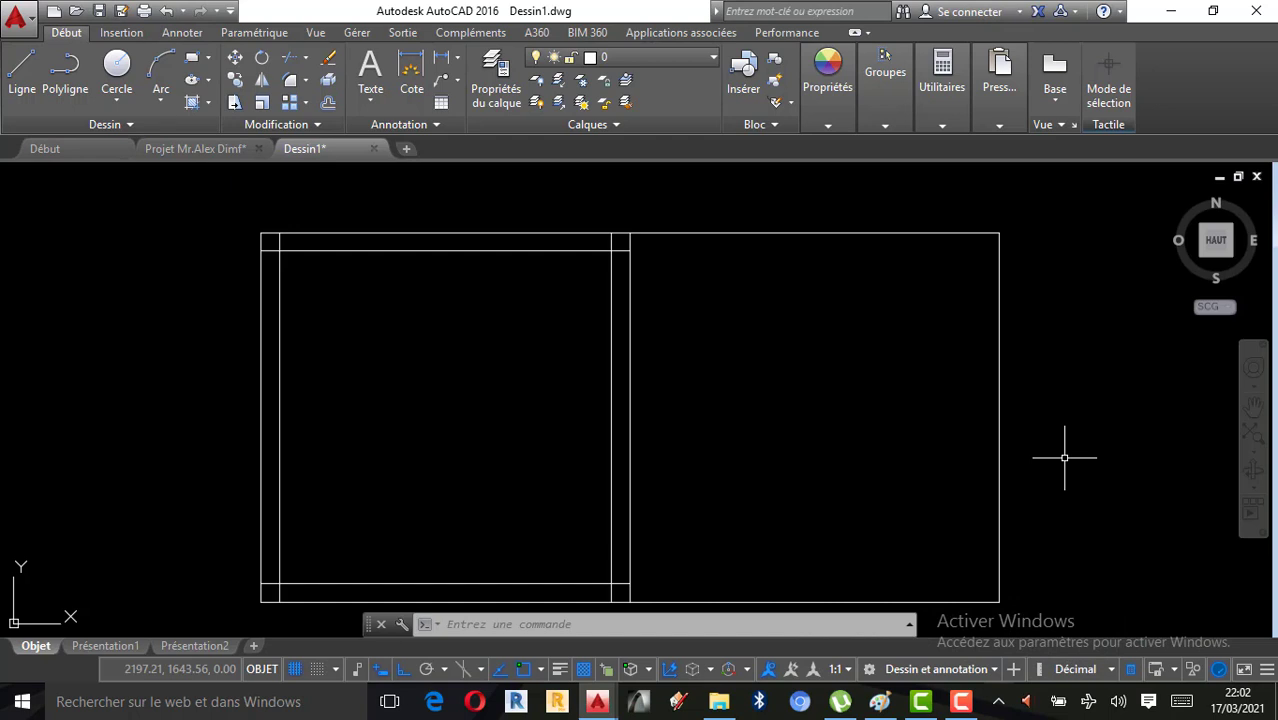
{"action": "scroll", "coordinate": [960, 385], "scroll_direction": "down", "scroll_amount": 2}
{"action": "scroll", "coordinate": [900, 389], "scroll_direction": "up", "scroll_amount": 2}
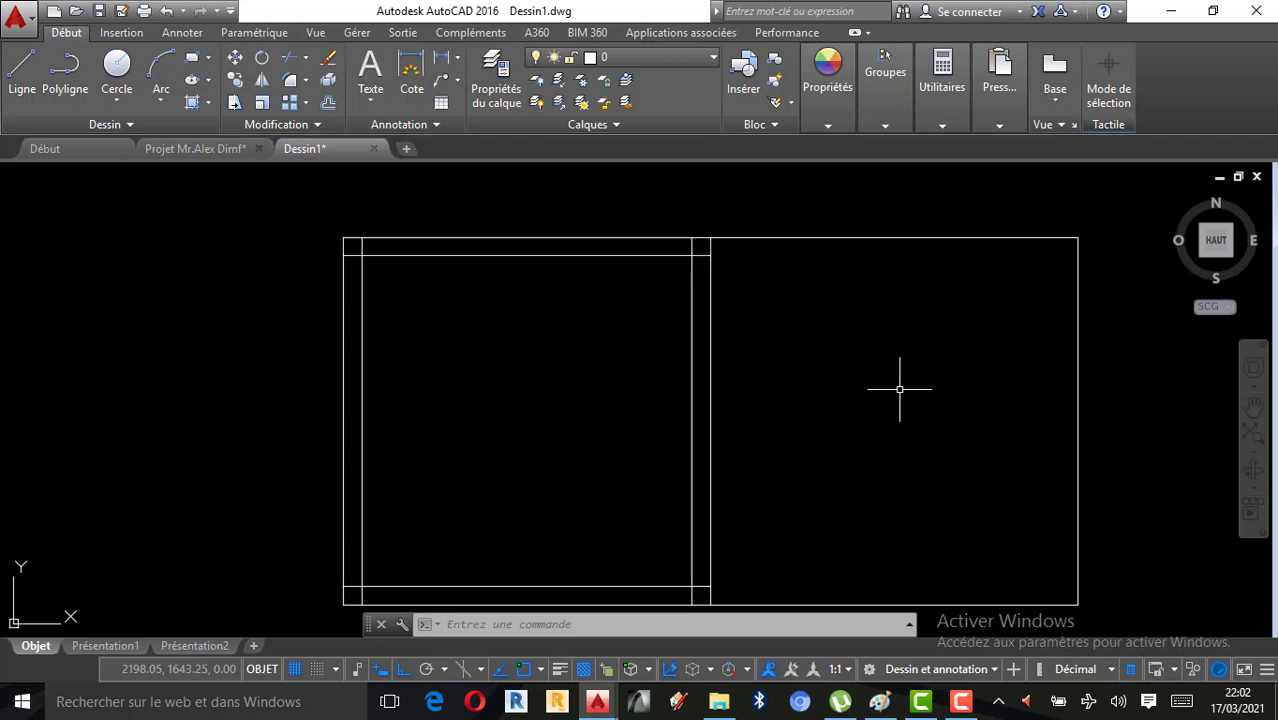
{"action": "scroll", "coordinate": [590, 311], "scroll_direction": "down", "scroll_amount": 2}
{"action": "scroll", "coordinate": [709, 338], "scroll_direction": "up", "scroll_amount": 2}
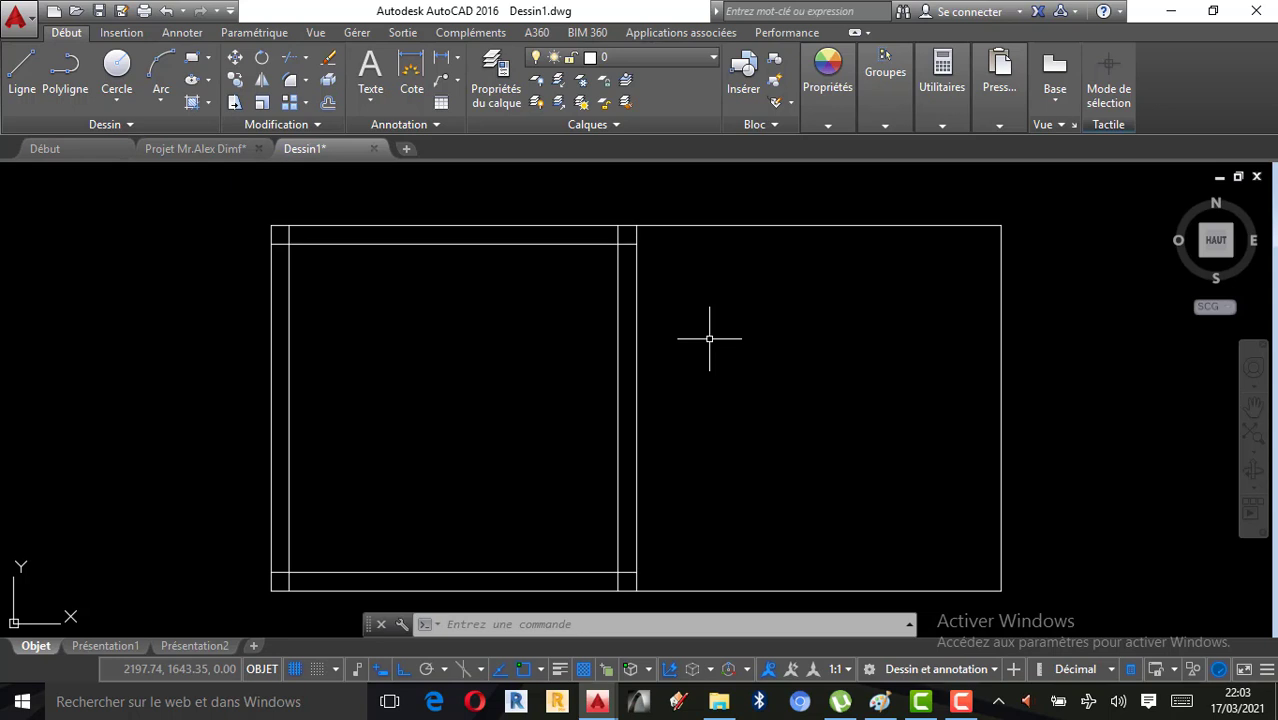
Offset the right square's top side and its outer vertical side inward by 0.05, using the DC command alias
{"action": "type", "text": "DC"}
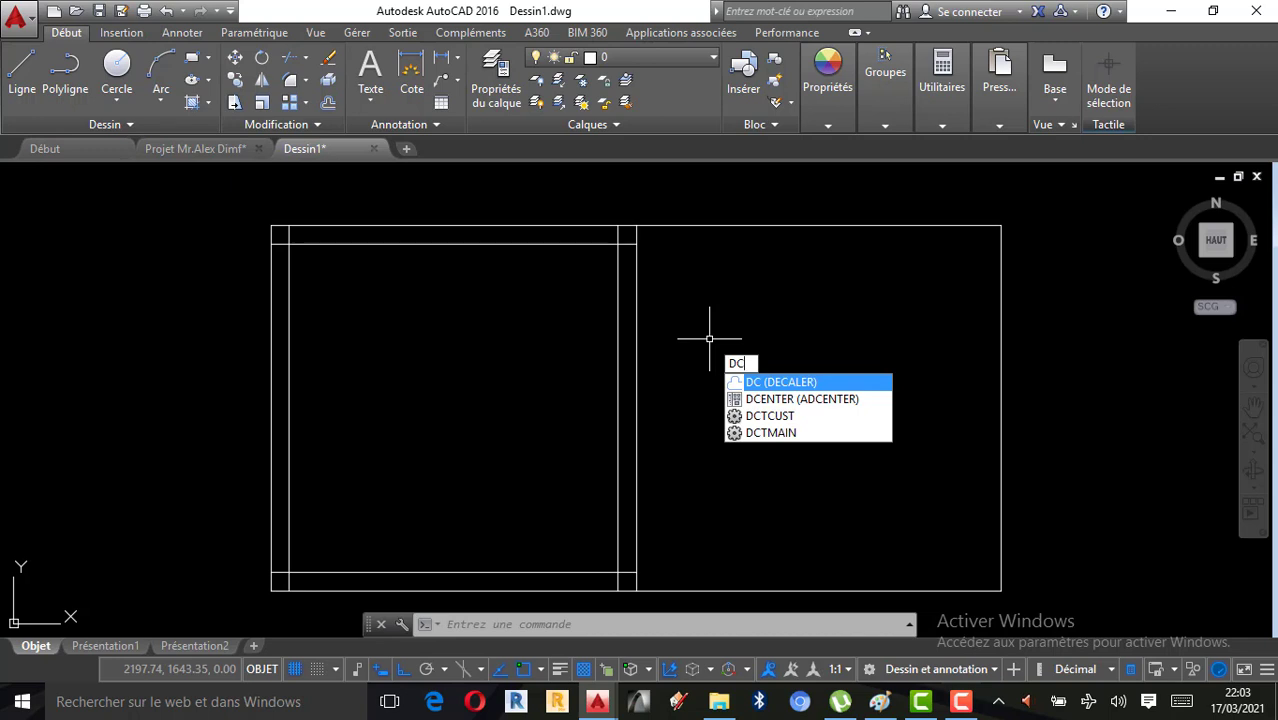
{"action": "key", "text": "Return"}
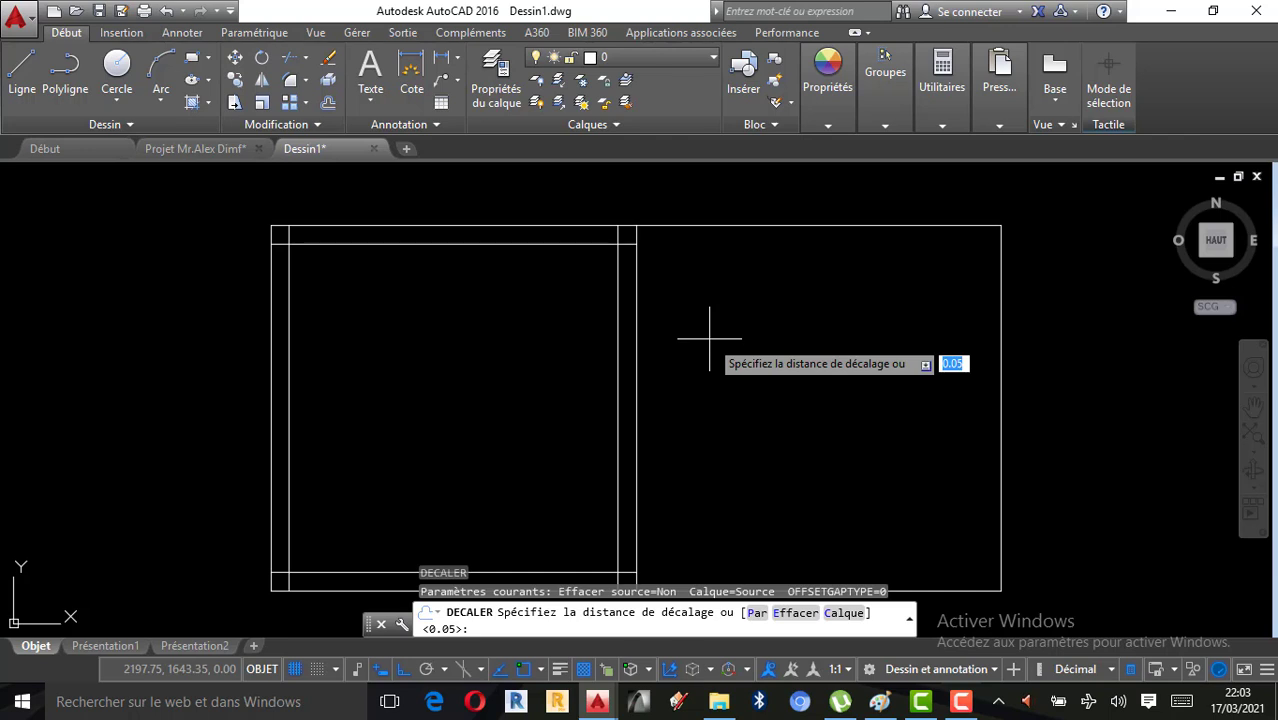
{"action": "type", "text": "0.05"}
{"action": "key", "text": "Return"}
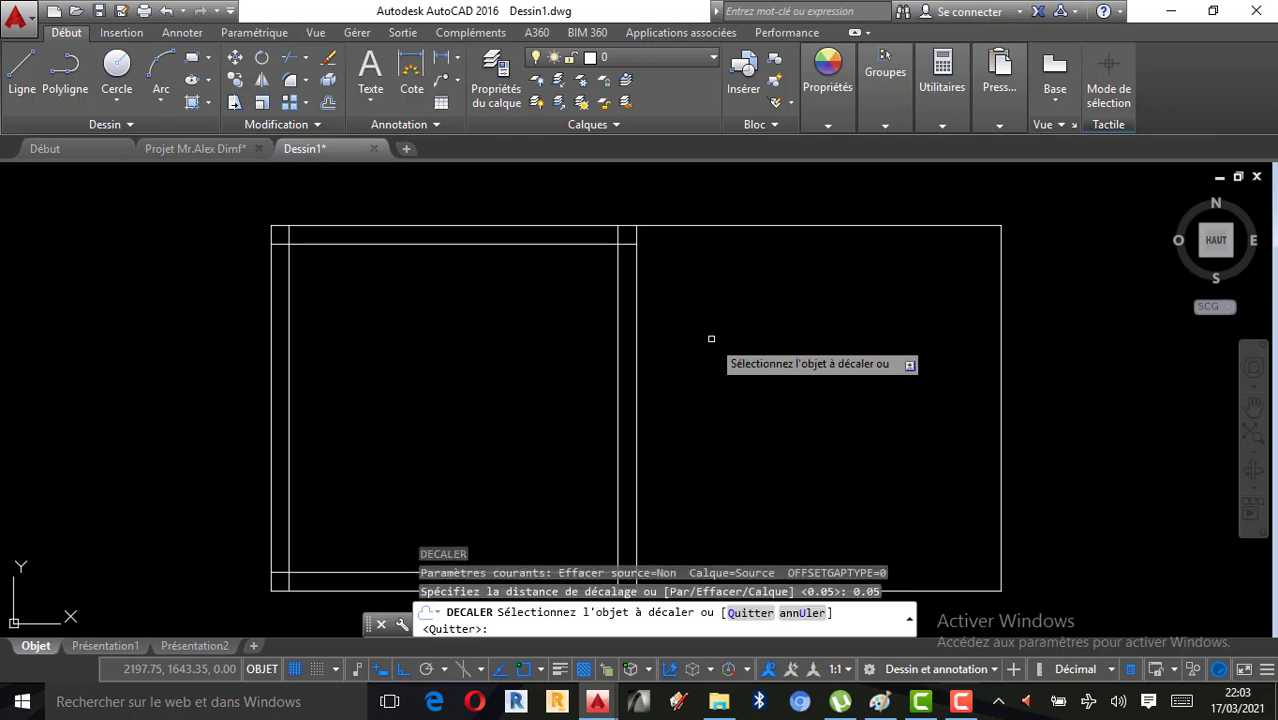
{"action": "left_click", "coordinate": [778, 226]}
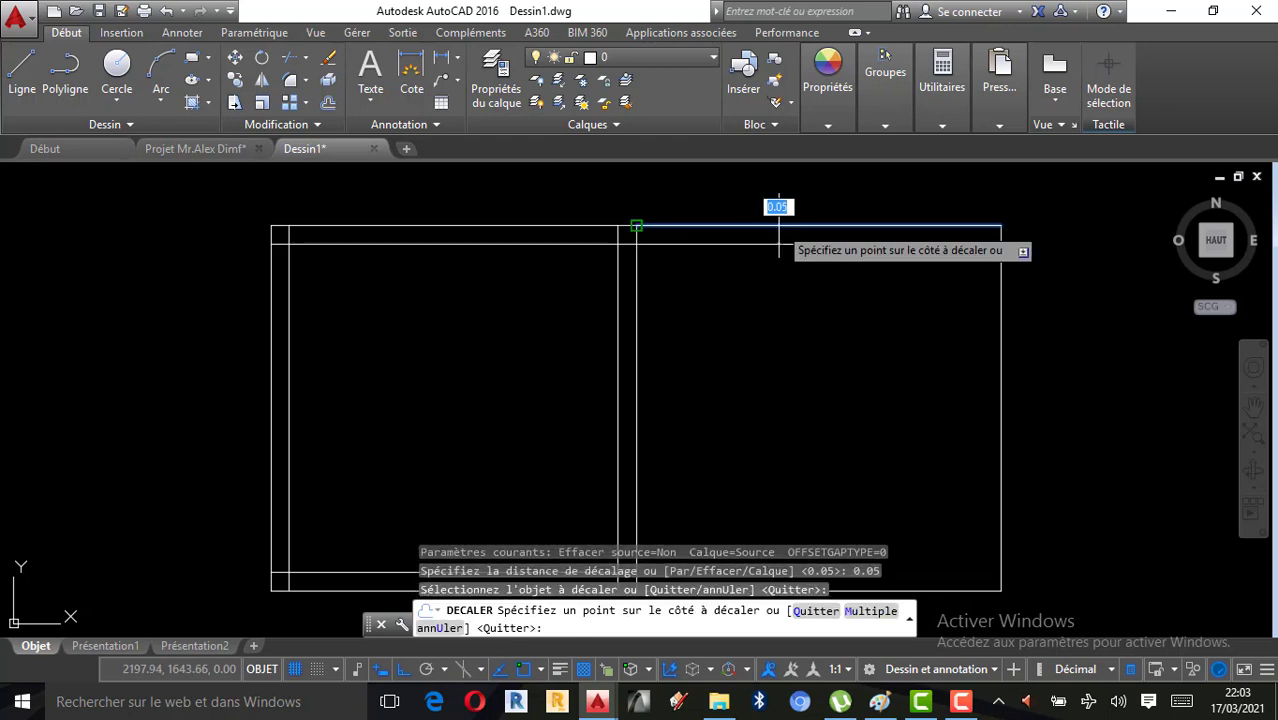
{"action": "left_click", "coordinate": [780, 304]}
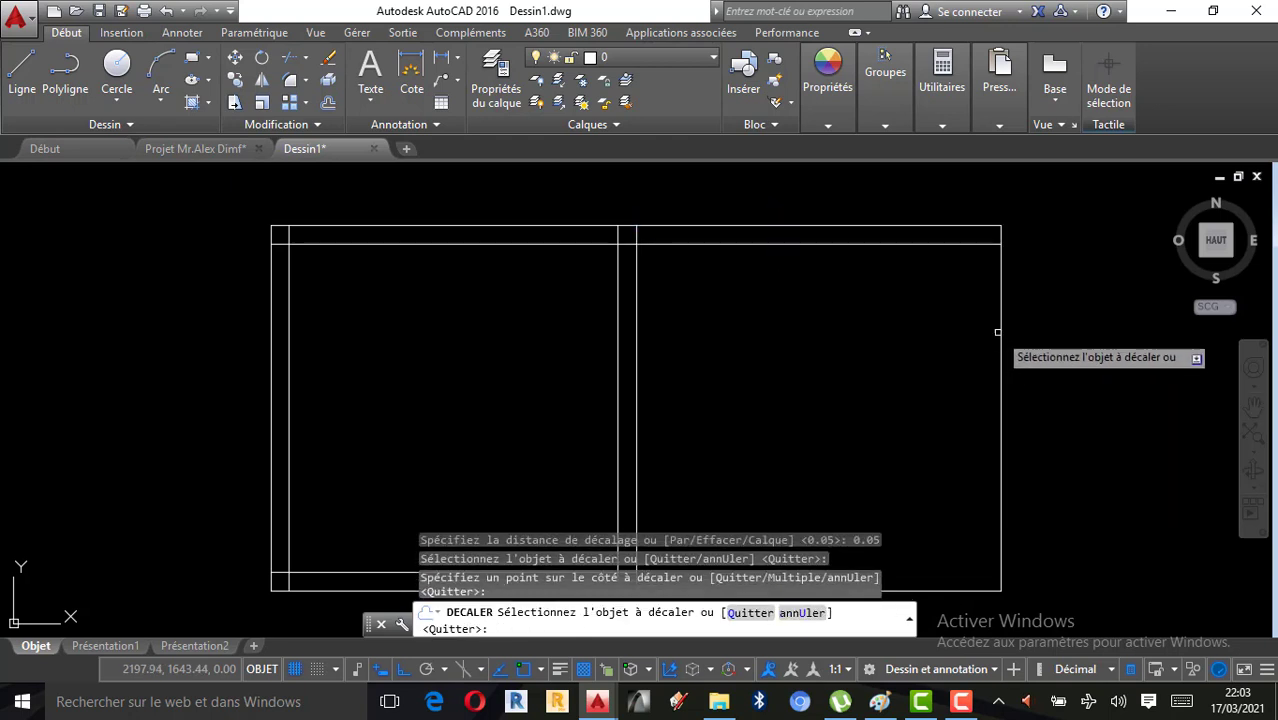
{"action": "left_click", "coordinate": [1000, 328]}
{"action": "left_click", "coordinate": [866, 325]}
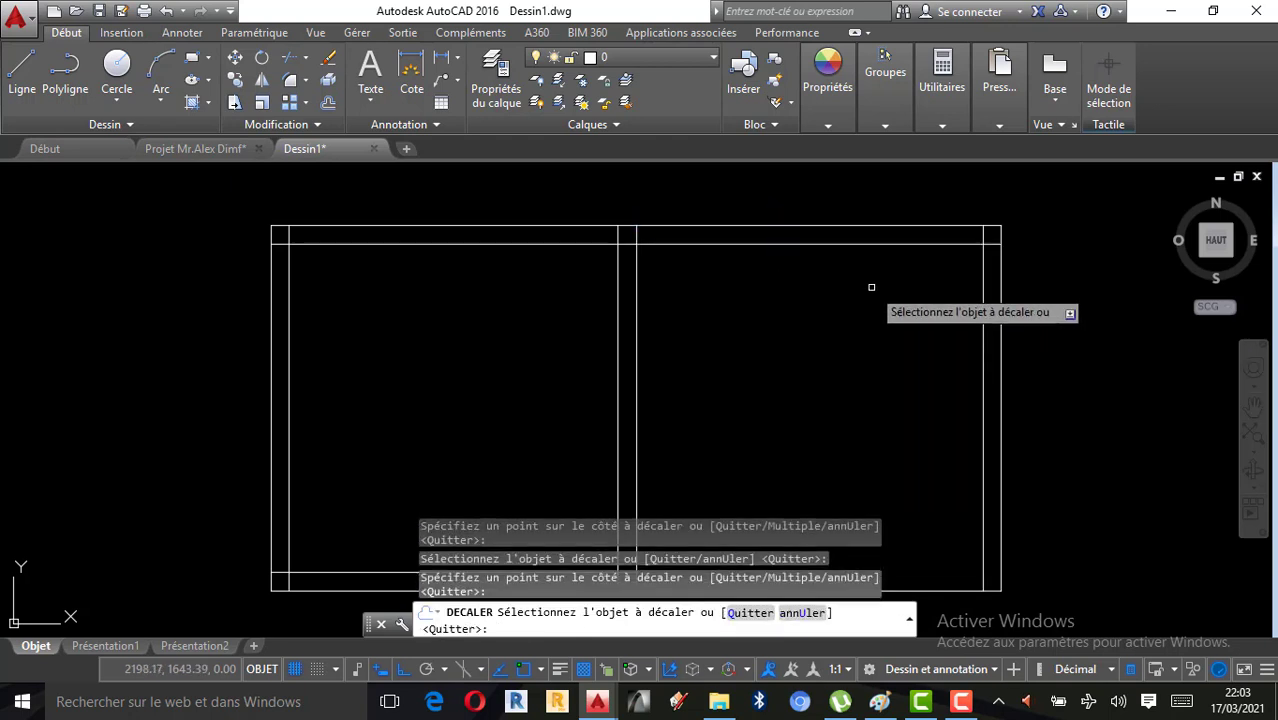
Offset the right square's bottom side and the shared middle side into the right square by 0.05
{"action": "scroll", "coordinate": [869, 285], "scroll_direction": "down", "scroll_amount": 2}
{"action": "left_click", "coordinate": [881, 476]}
{"action": "left_click", "coordinate": [881, 412]}
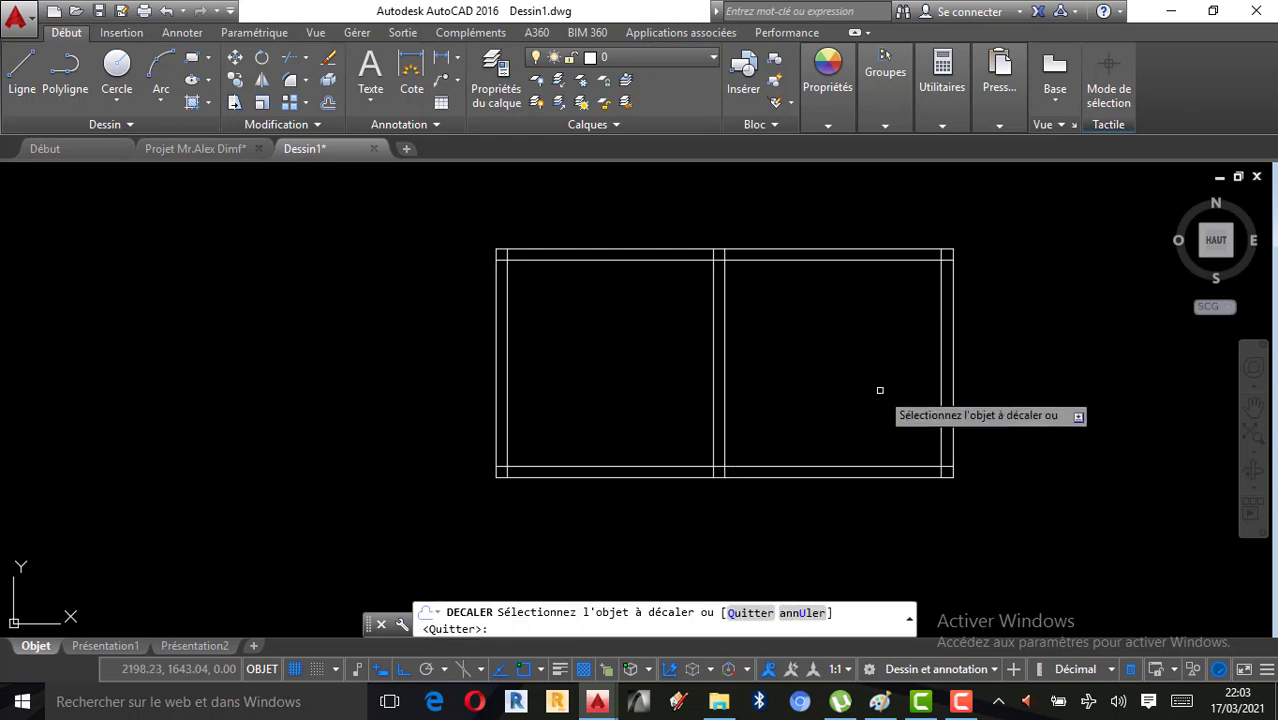
{"action": "left_click", "coordinate": [725, 335]}
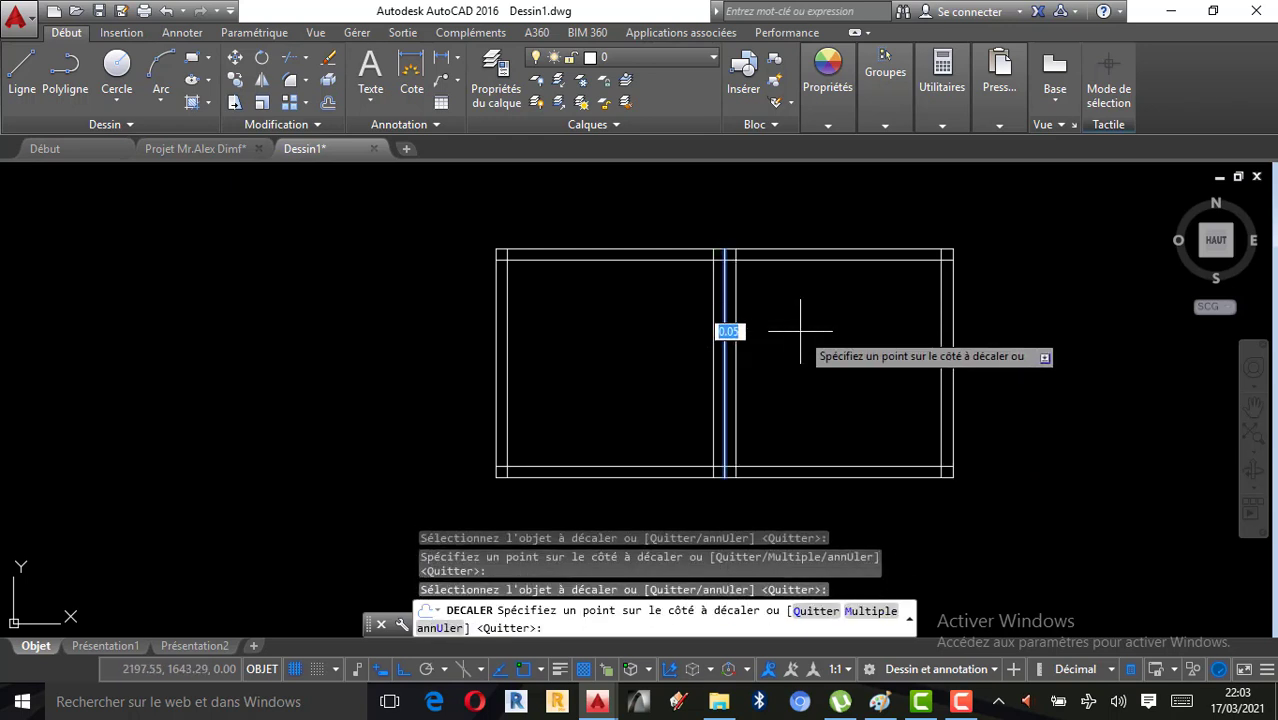
{"action": "left_click", "coordinate": [819, 334]}
{"action": "scroll", "coordinate": [742, 271], "scroll_direction": "up", "scroll_amount": 1}
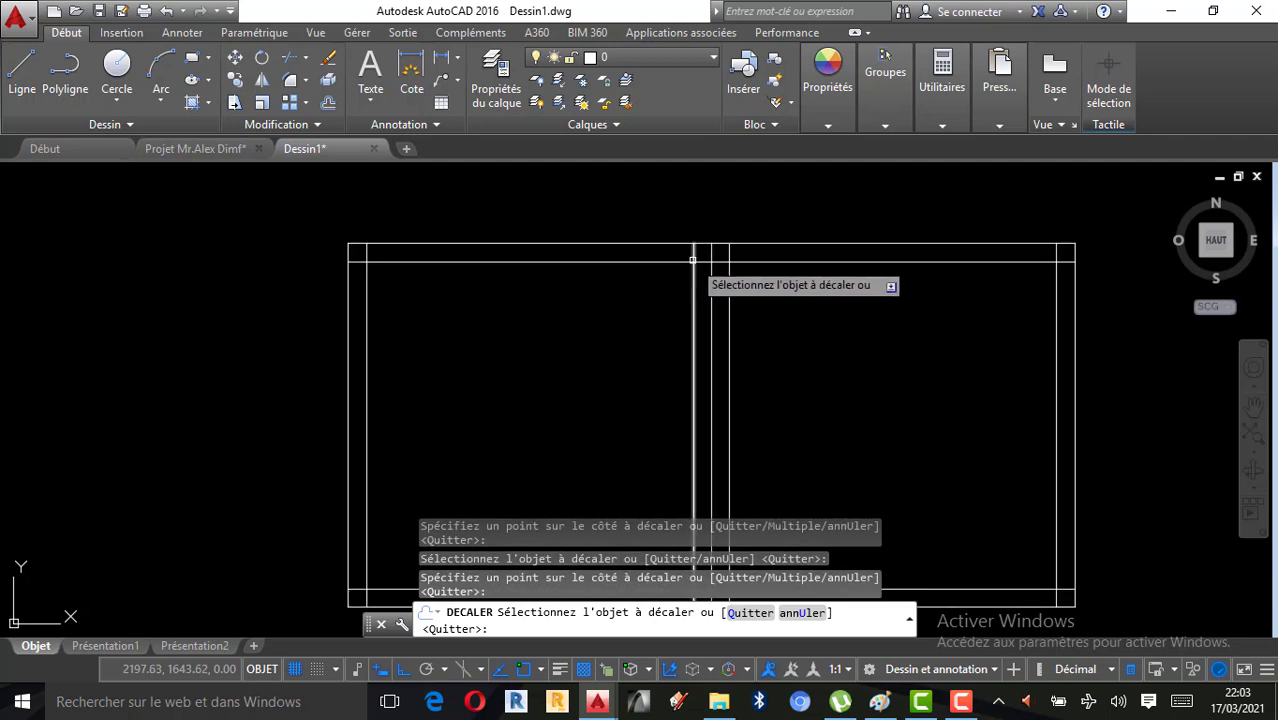
{"action": "key", "text": "Escape"}
{"action": "key", "text": "Escape"}
{"action": "scroll", "coordinate": [685, 235], "scroll_direction": "down", "scroll_amount": 1}
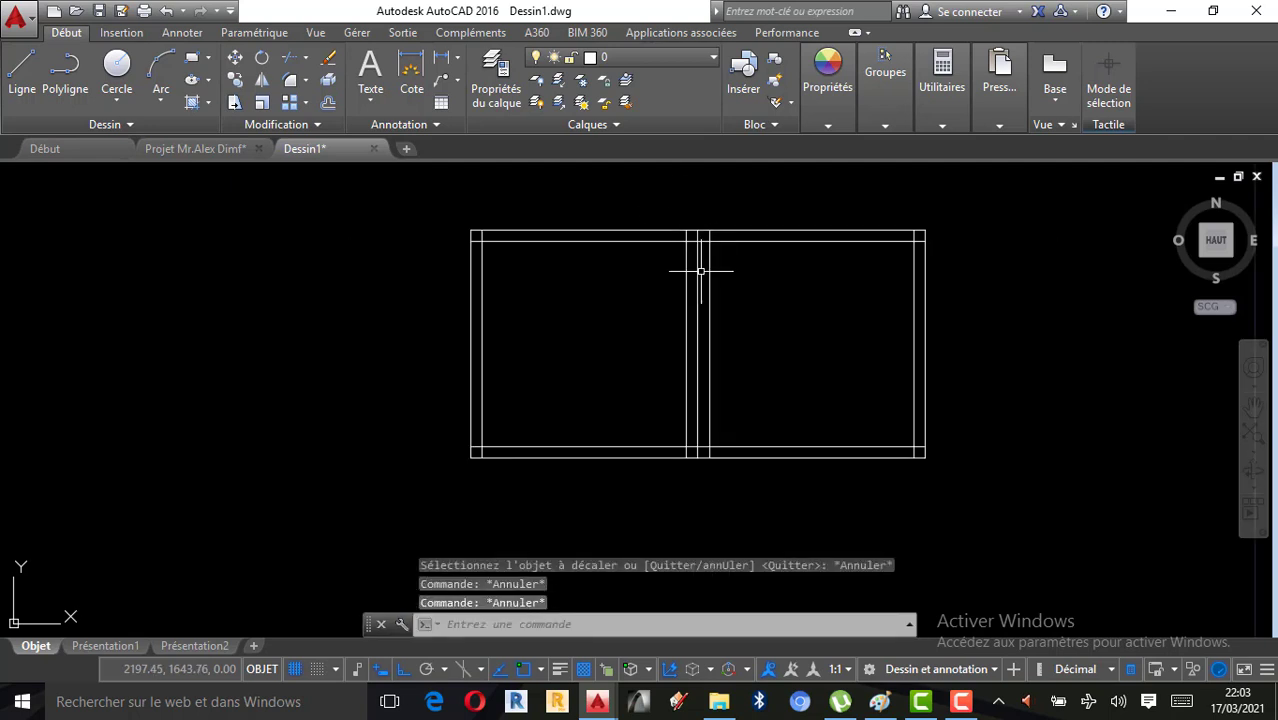
{"action": "scroll", "coordinate": [701, 271], "scroll_direction": "up", "scroll_amount": 1}
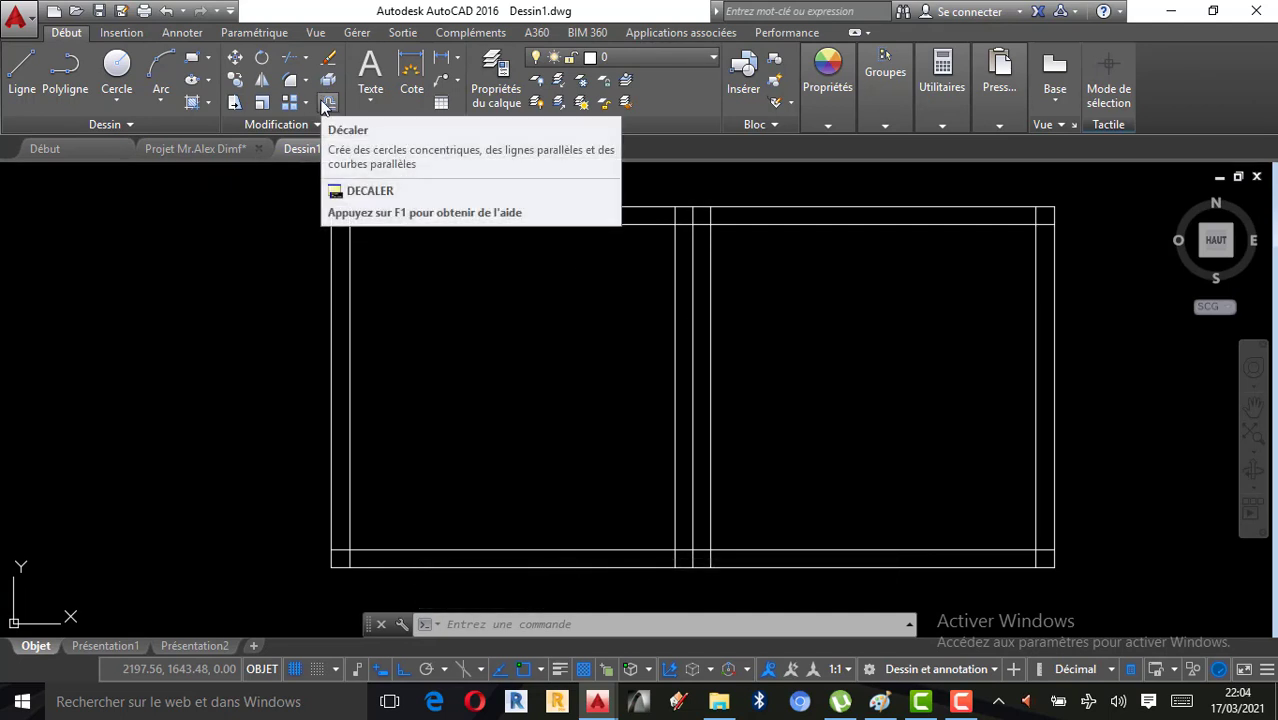
Switch to Paint to draw yellow check marks beside the Ligne and Décaler entries of the command list, and return to AutoCAD
{"action": "left_click", "coordinate": [879, 701]}
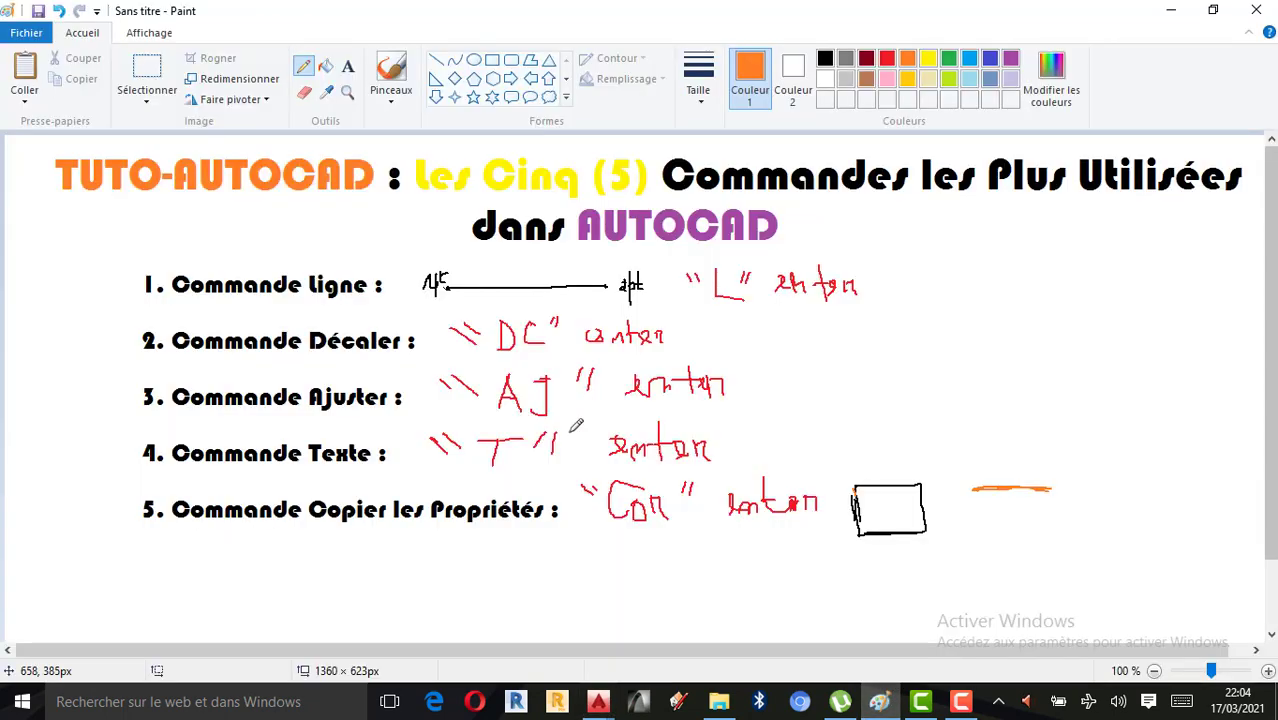
{"action": "left_click", "coordinate": [928, 58]}
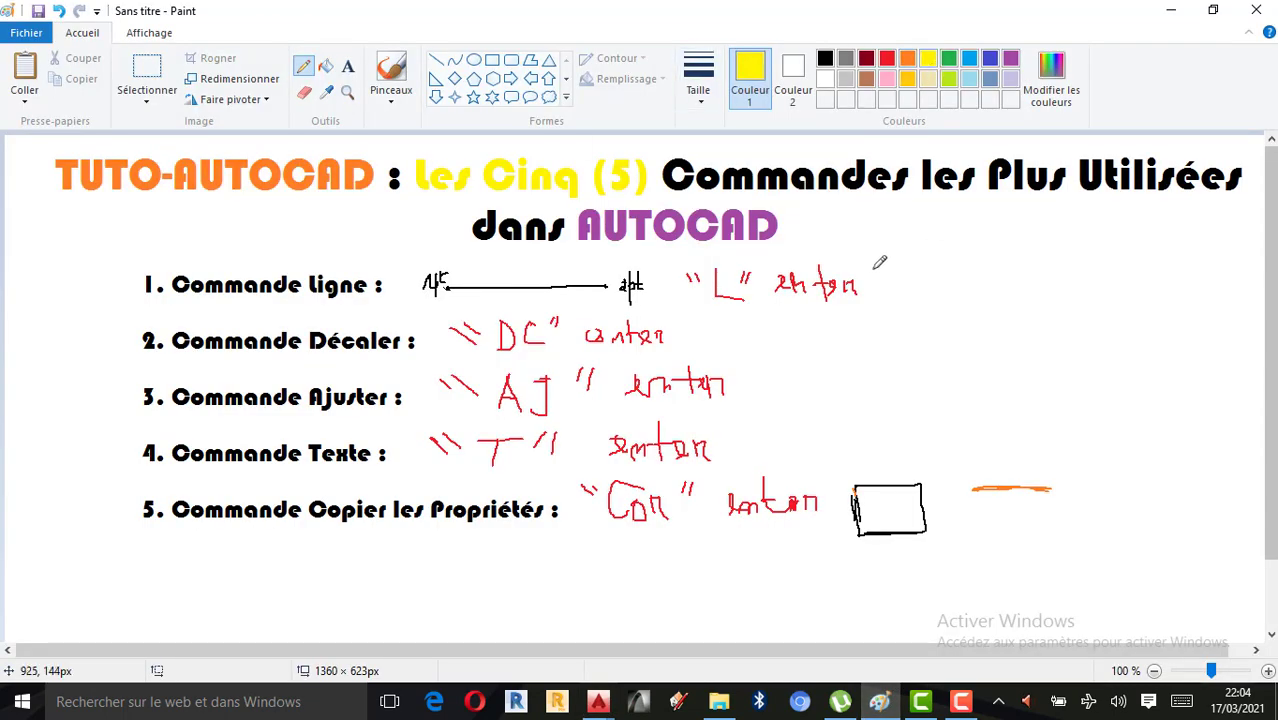
{"action": "left_click_drag", "start_coordinate": [880, 276], "coordinate": [932, 246]}
{"action": "left_click_drag", "start_coordinate": [686, 330], "coordinate": [766, 310]}
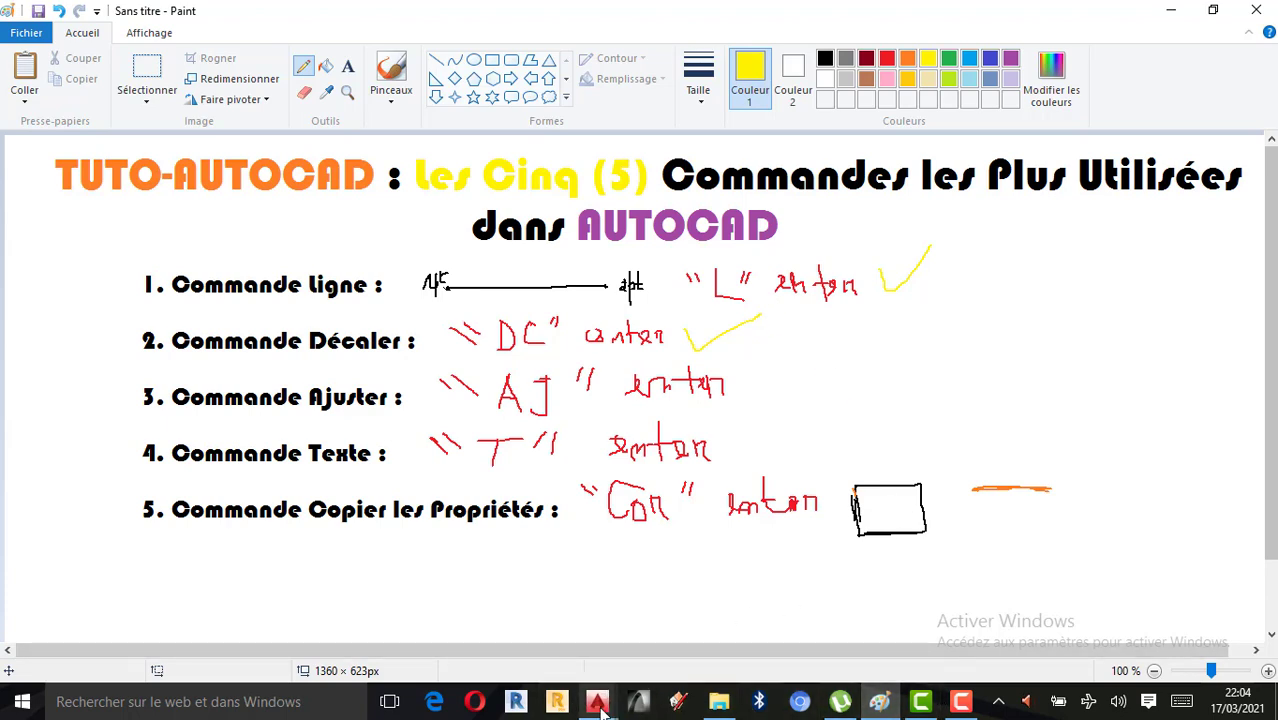
{"action": "mouse_move", "coordinate": [597, 701]}
{"action": "left_click", "coordinate": [702, 641]}
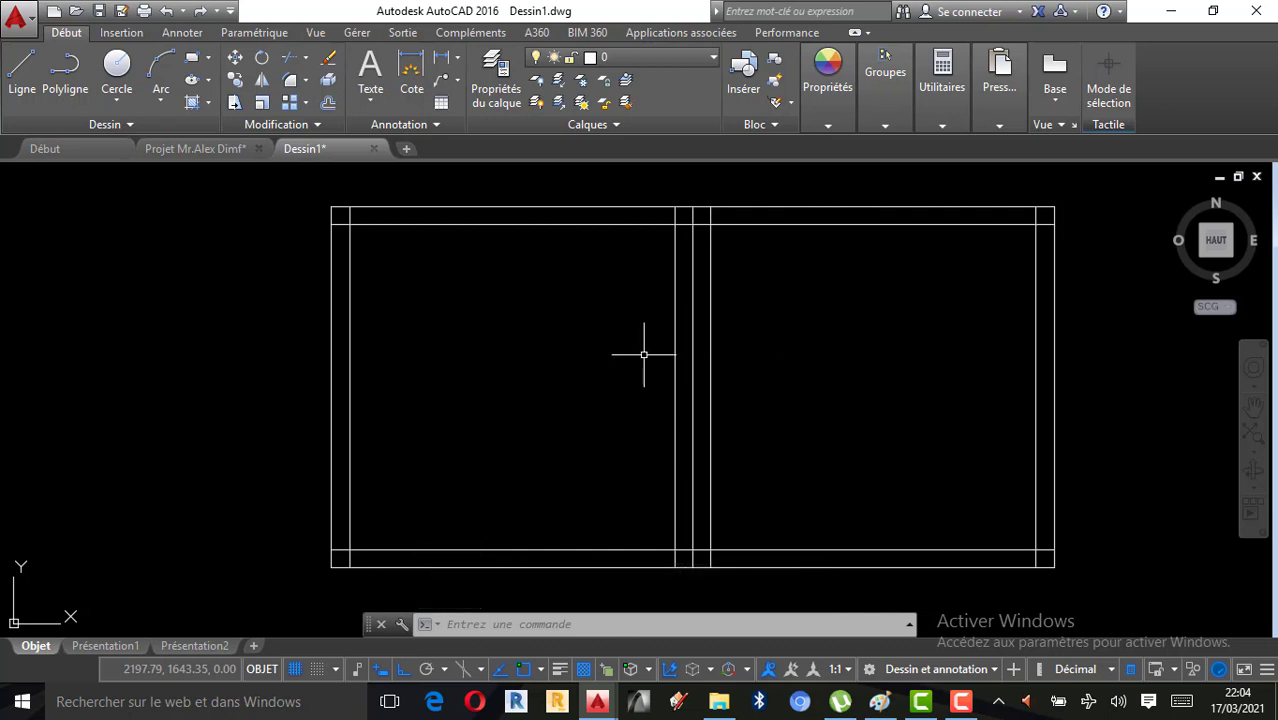
Draw two short horizontal lines running outward past the left square's outer side, starting from its upper-left outer corner and inner offset corner
{"action": "scroll", "coordinate": [493, 350], "scroll_direction": "down", "scroll_amount": 2}
{"action": "scroll", "coordinate": [510, 336], "scroll_direction": "up", "scroll_amount": 2}
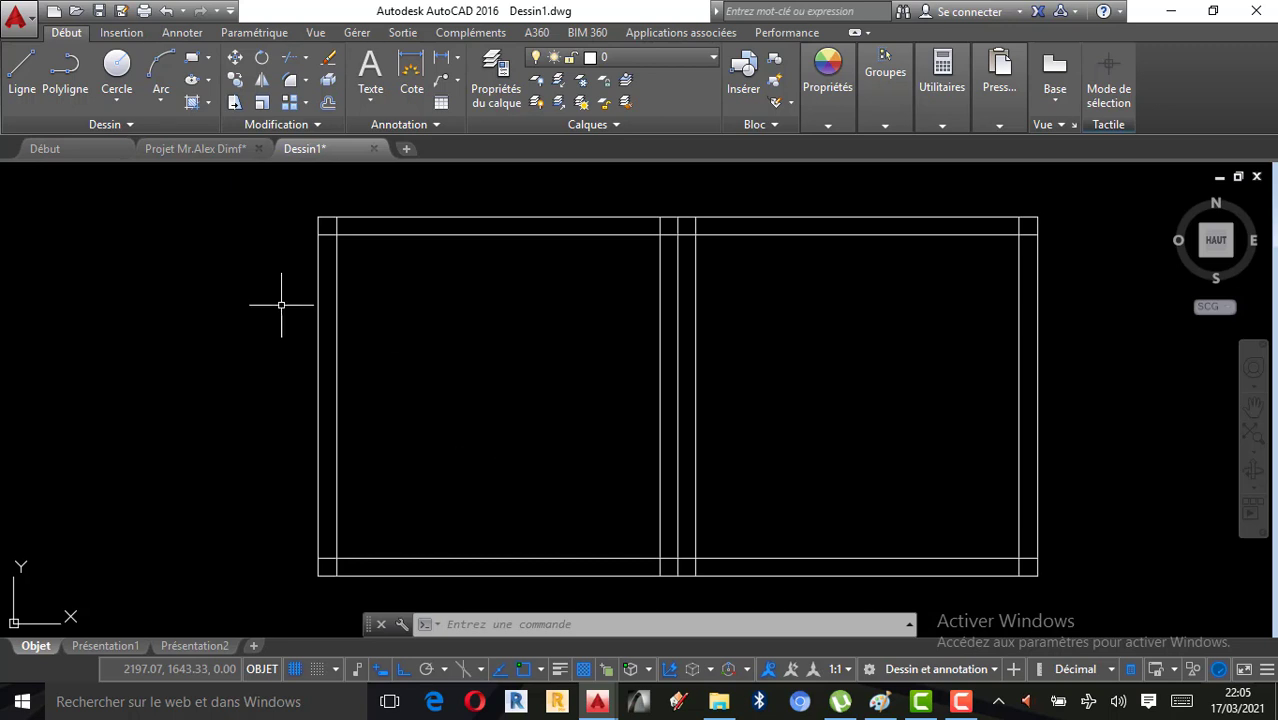
{"action": "left_click", "coordinate": [22, 88]}
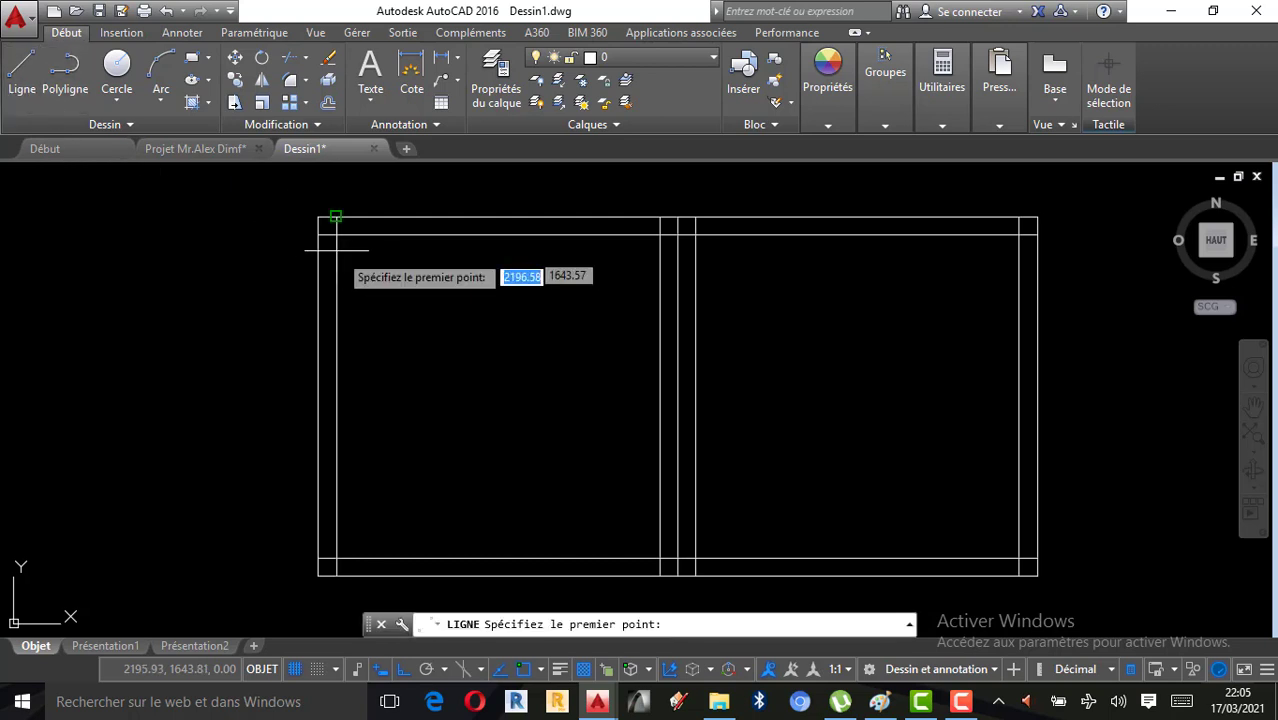
{"action": "left_click", "coordinate": [337, 234]}
{"action": "left_click", "coordinate": [217, 246]}
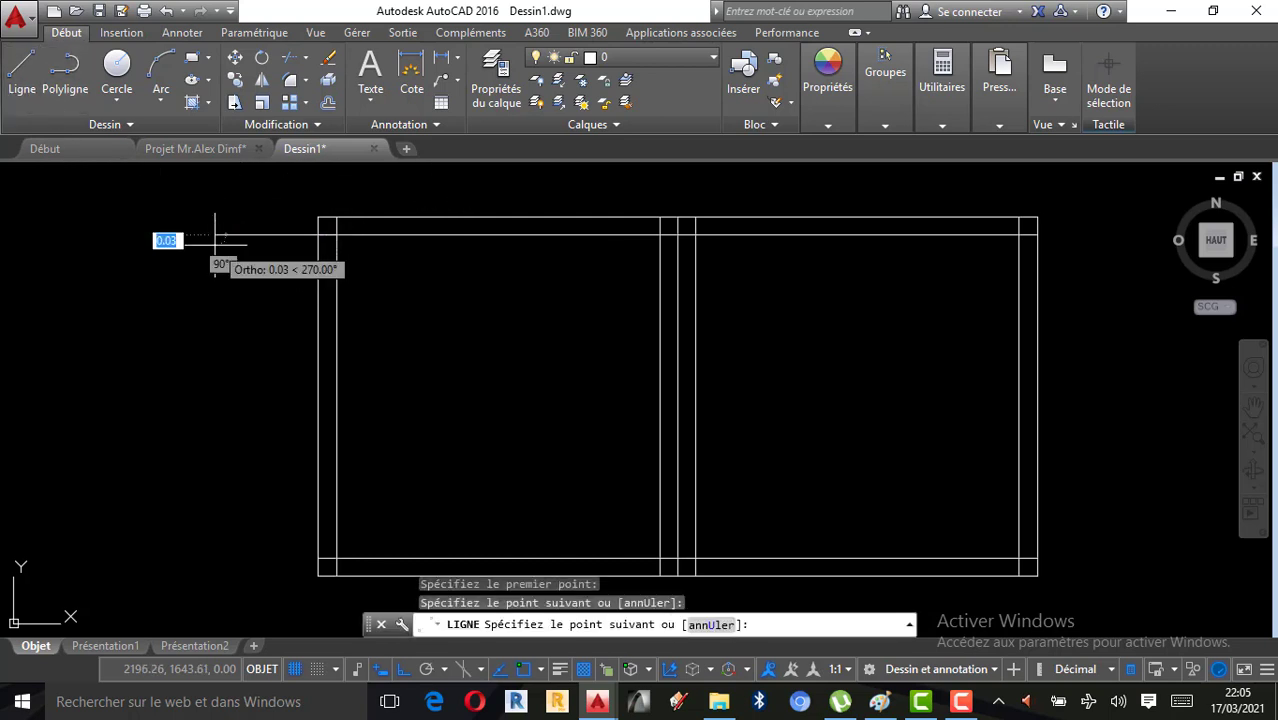
{"action": "key", "text": "Escape"}
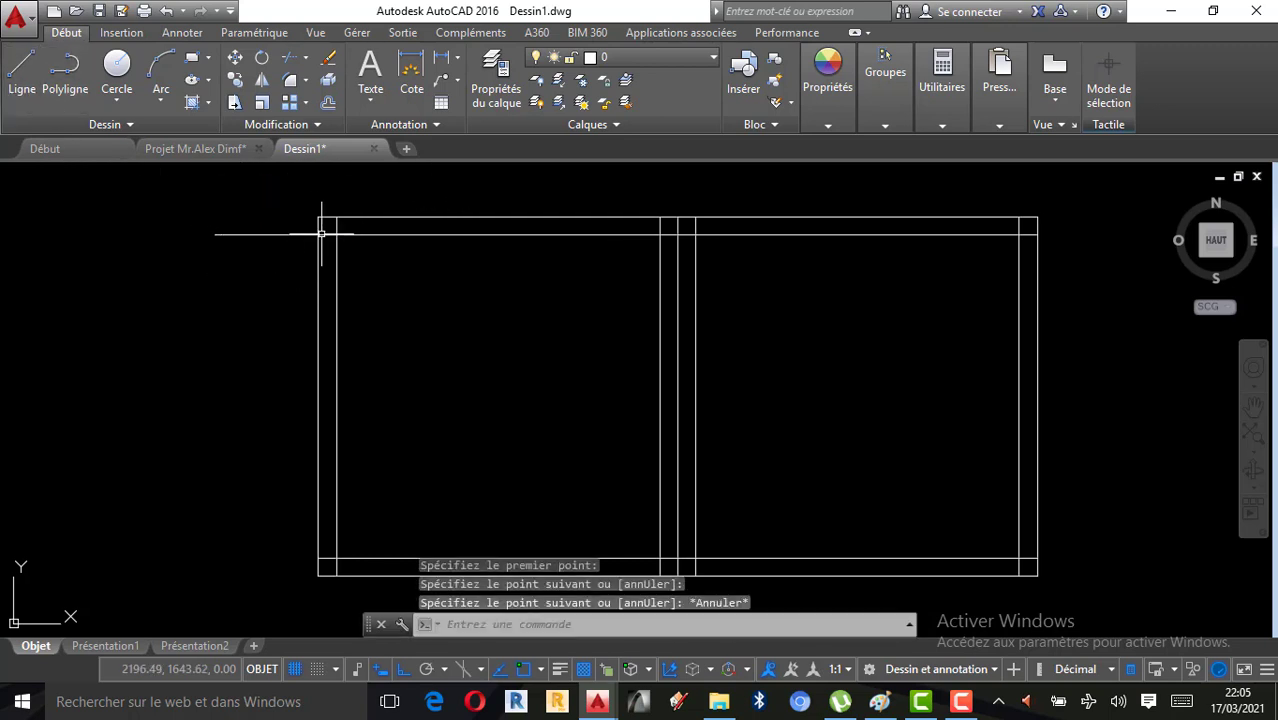
{"action": "left_click", "coordinate": [22, 75]}
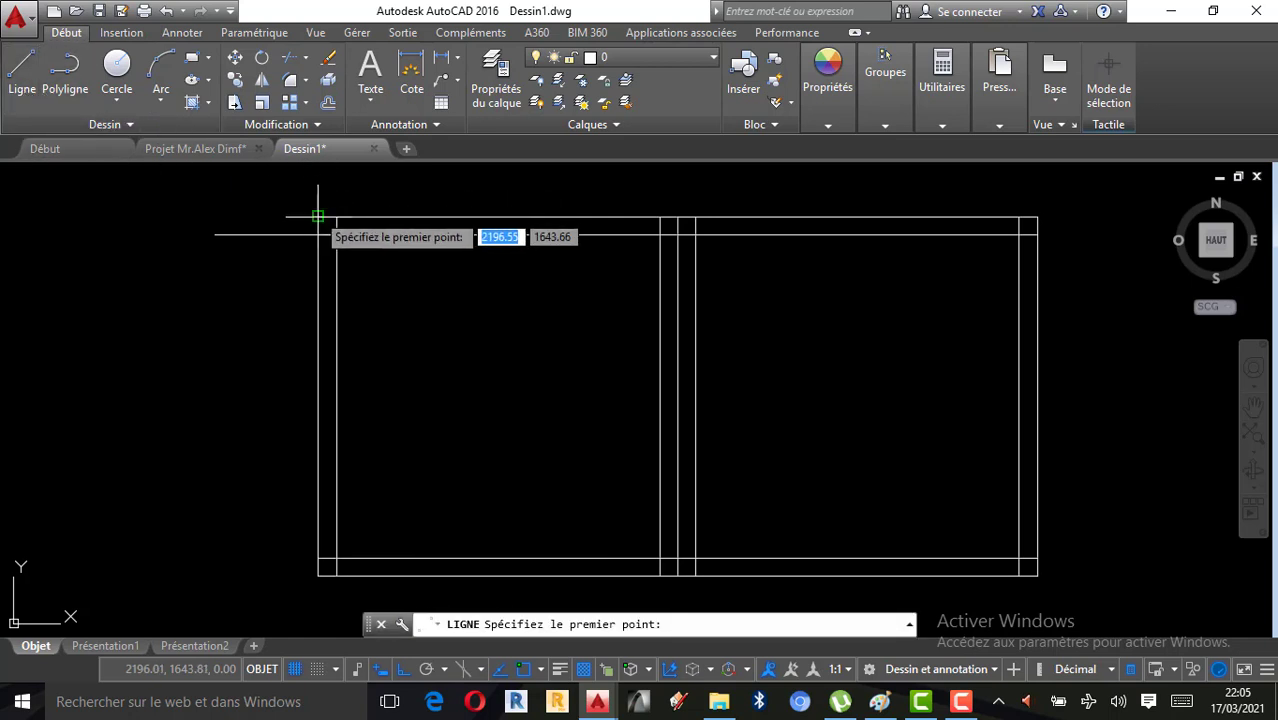
{"action": "left_click", "coordinate": [215, 235]}
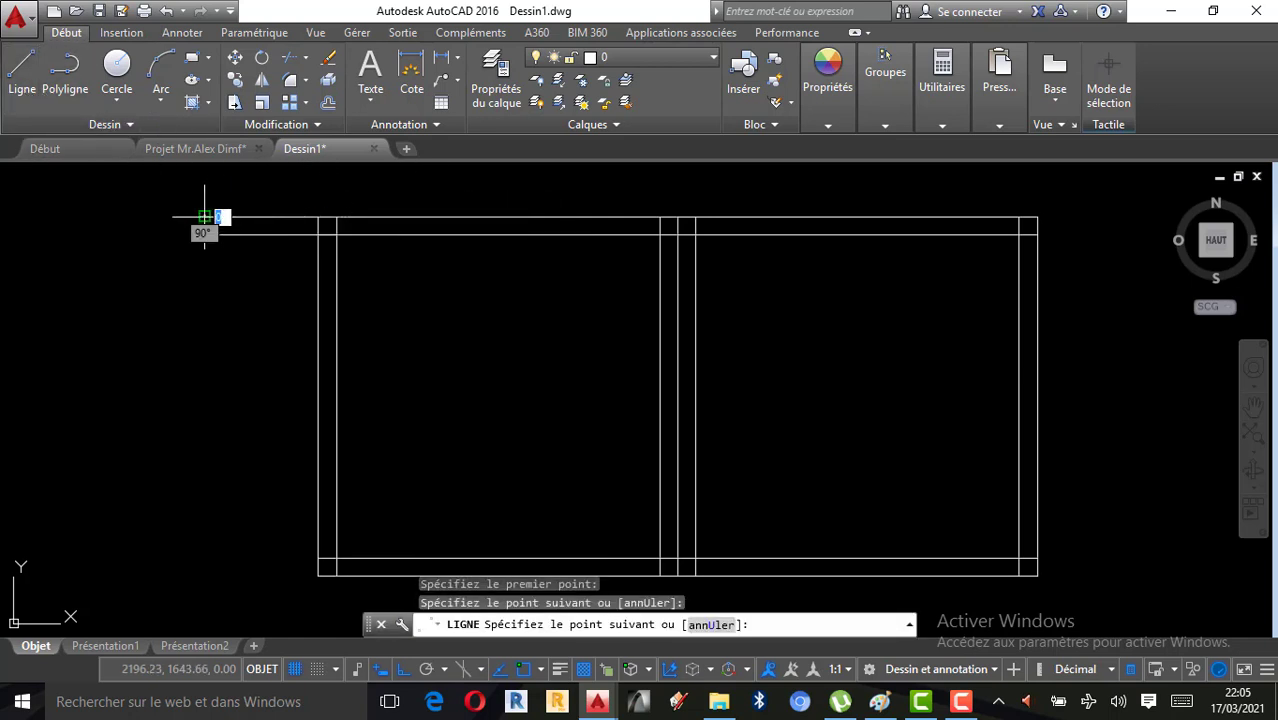
{"action": "key", "text": "Escape"}
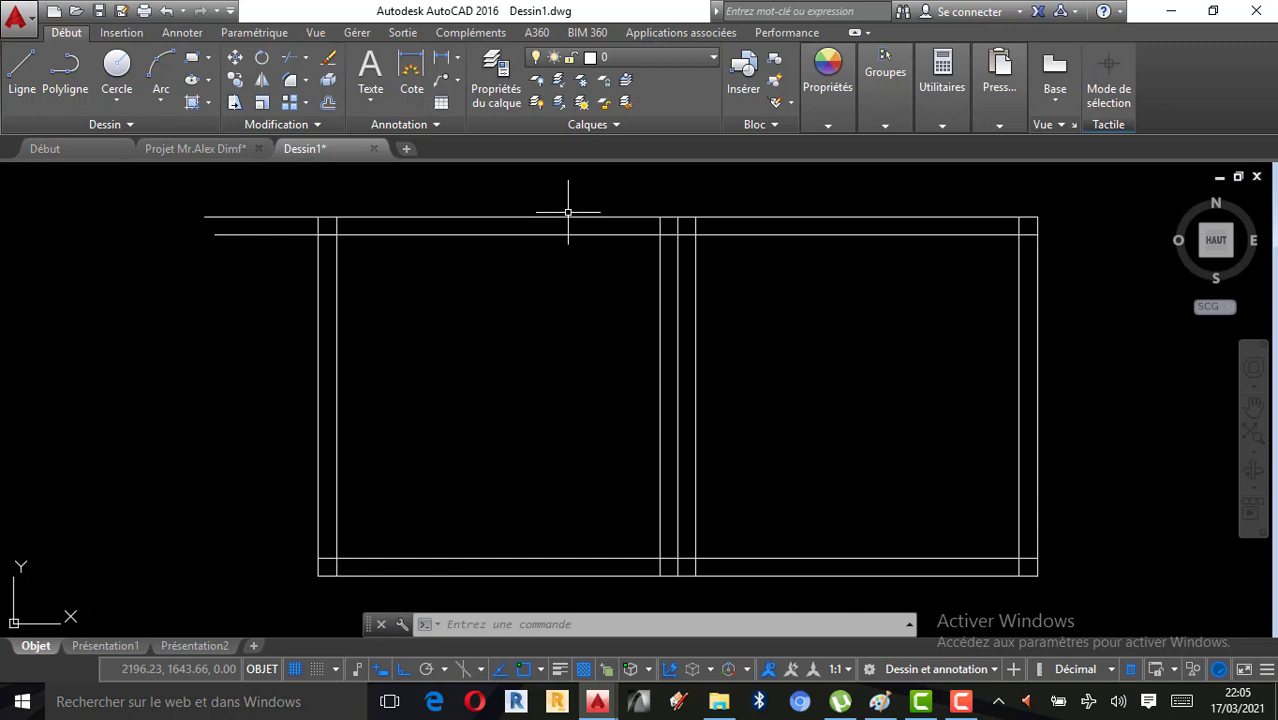
{"action": "left_click", "coordinate": [290, 60]}
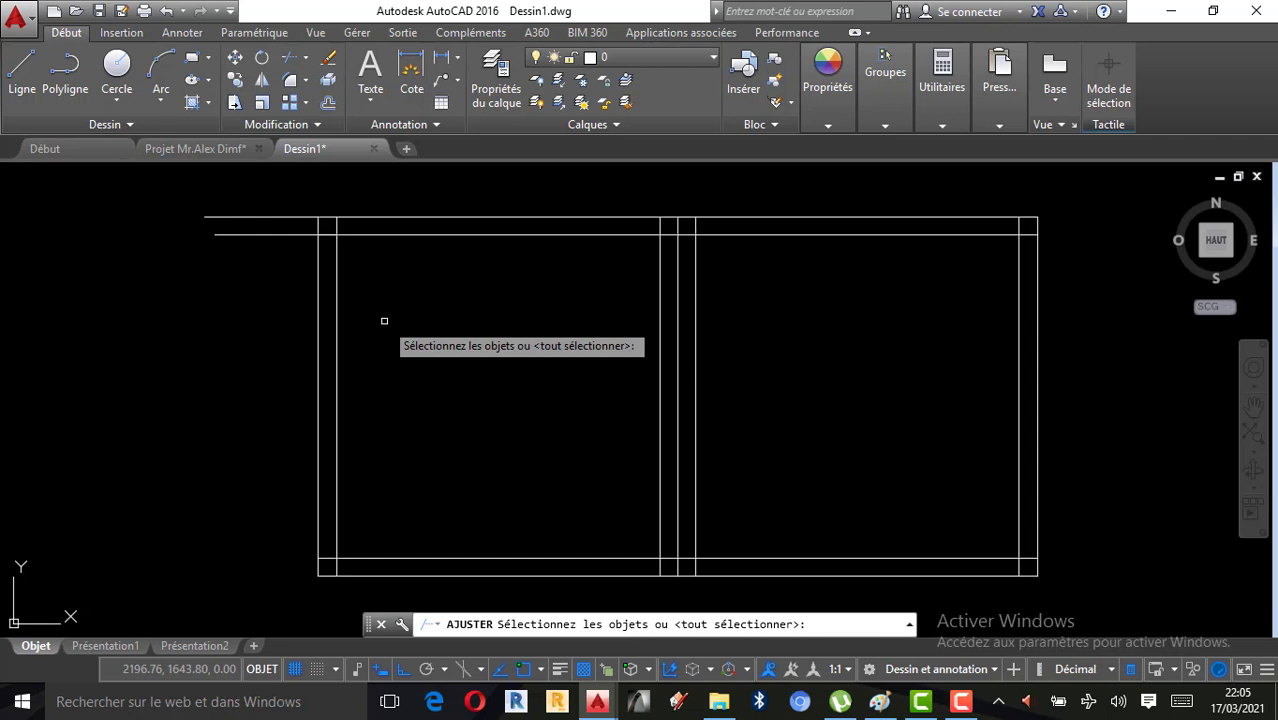
{"action": "left_click", "coordinate": [306, 235]}
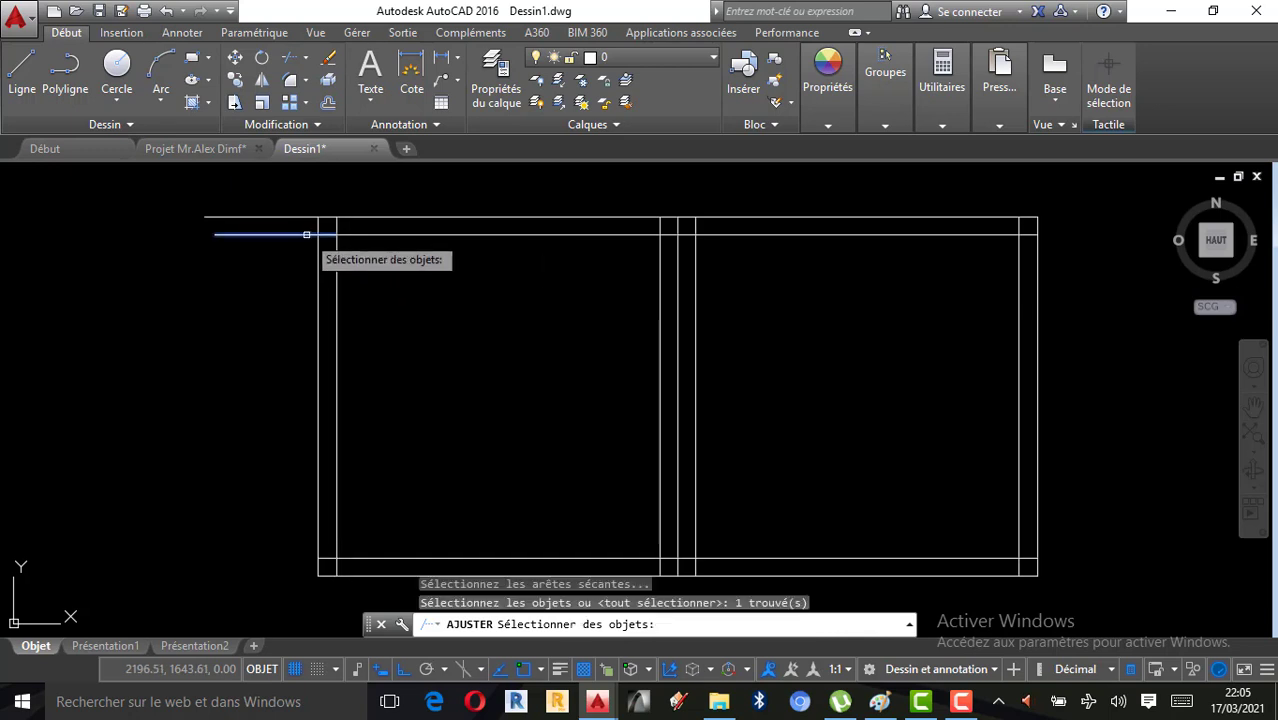
{"action": "key", "text": "Escape"}
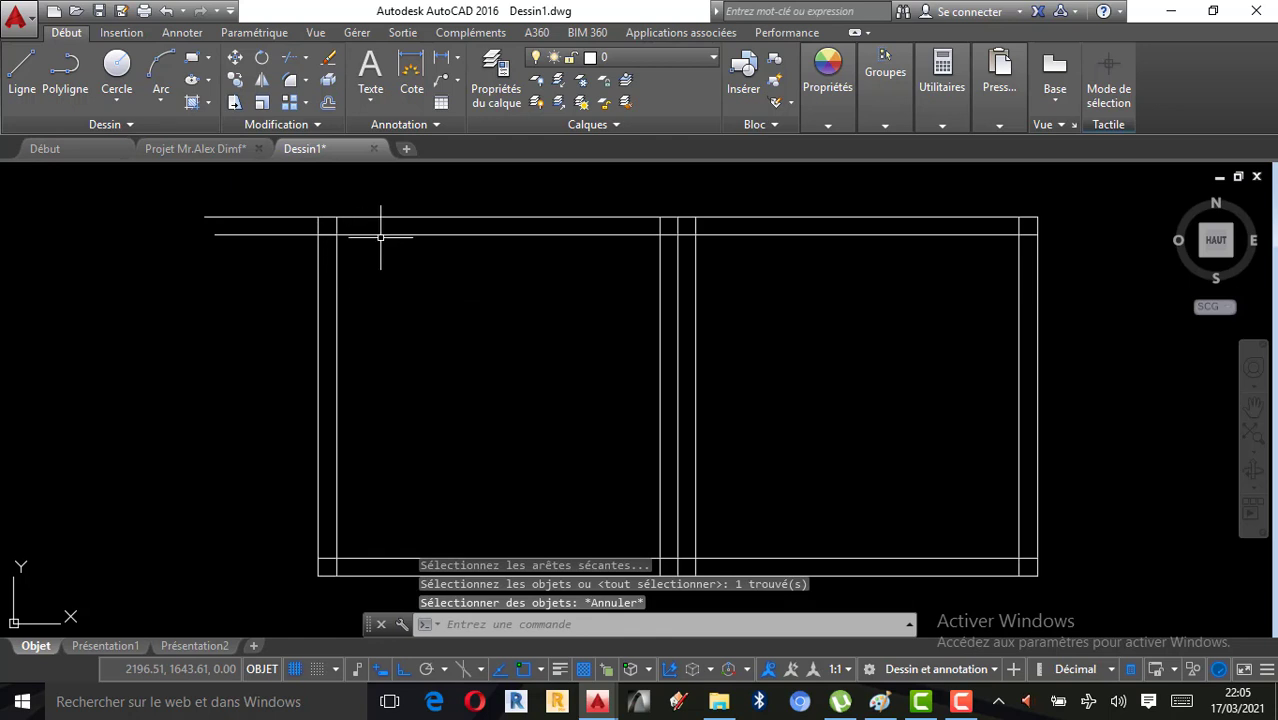
Delete the two short horizontal lines projecting from the left square's upper-left corner
{"action": "left_click", "coordinate": [283, 274]}
{"action": "left_click", "coordinate": [242, 200]}
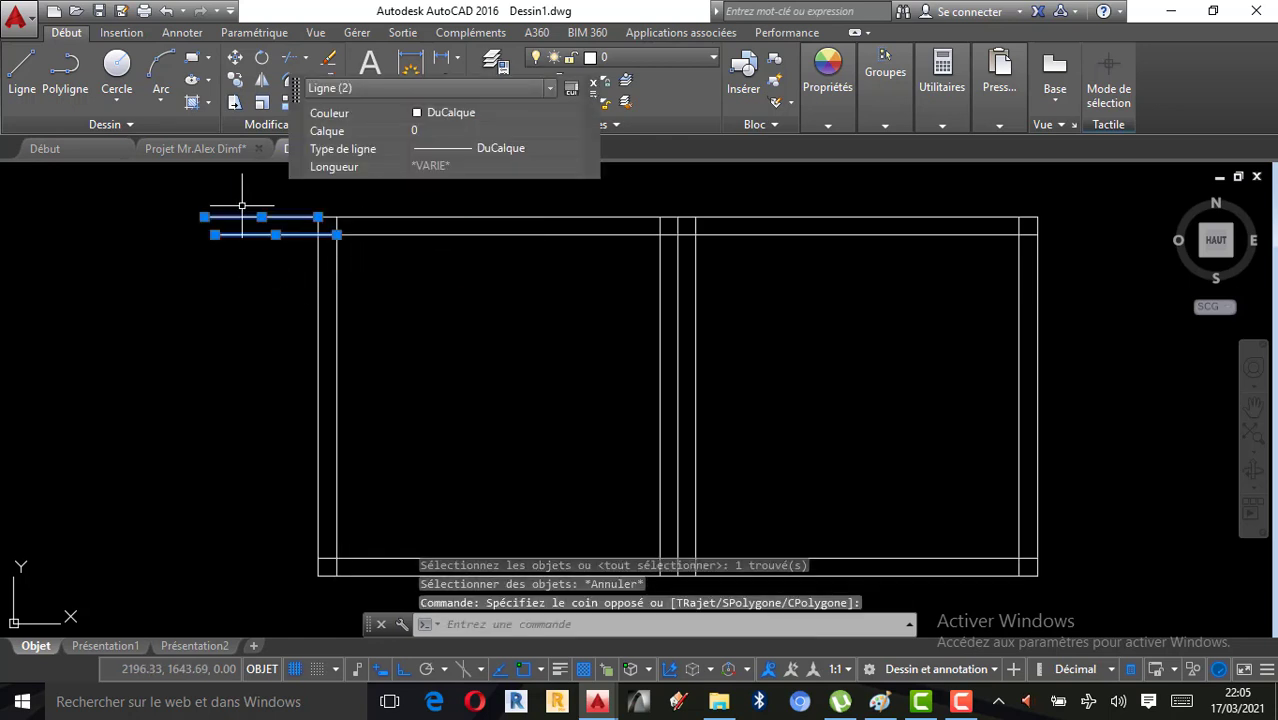
{"action": "key", "text": "Delete"}
Draw horizontal lines along the left square's inner and outer top edges from its inner middle line past the outer side, the lower about 1.22 long
{"action": "left_click", "coordinate": [20, 74]}
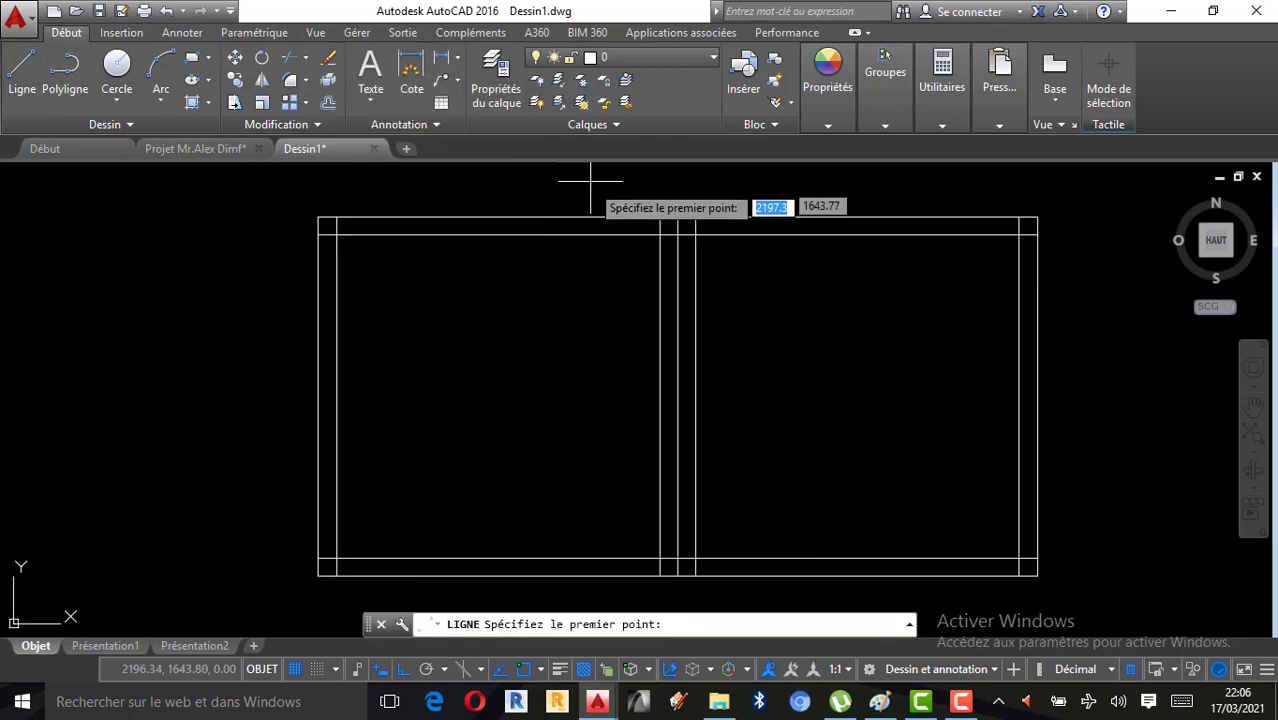
{"action": "left_click", "coordinate": [320, 234]}
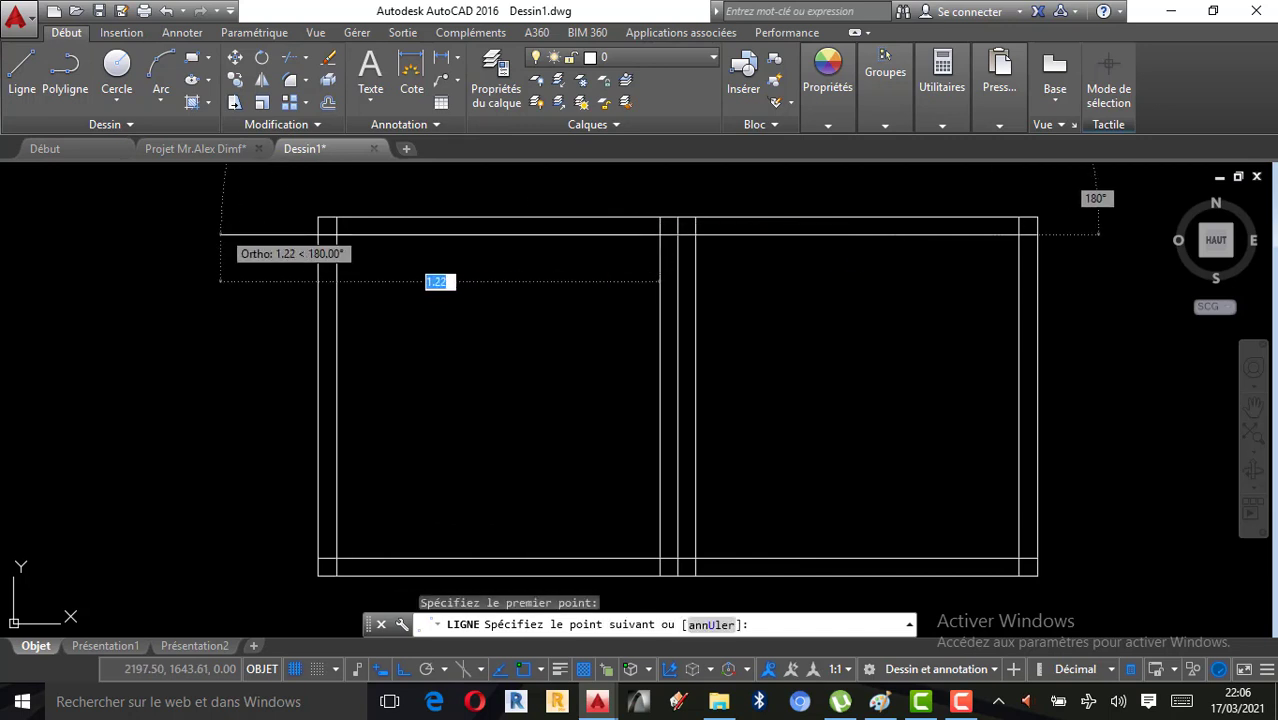
{"action": "left_click", "coordinate": [220, 234]}
{"action": "key", "text": "Escape"}
{"action": "left_click", "coordinate": [22, 78]}
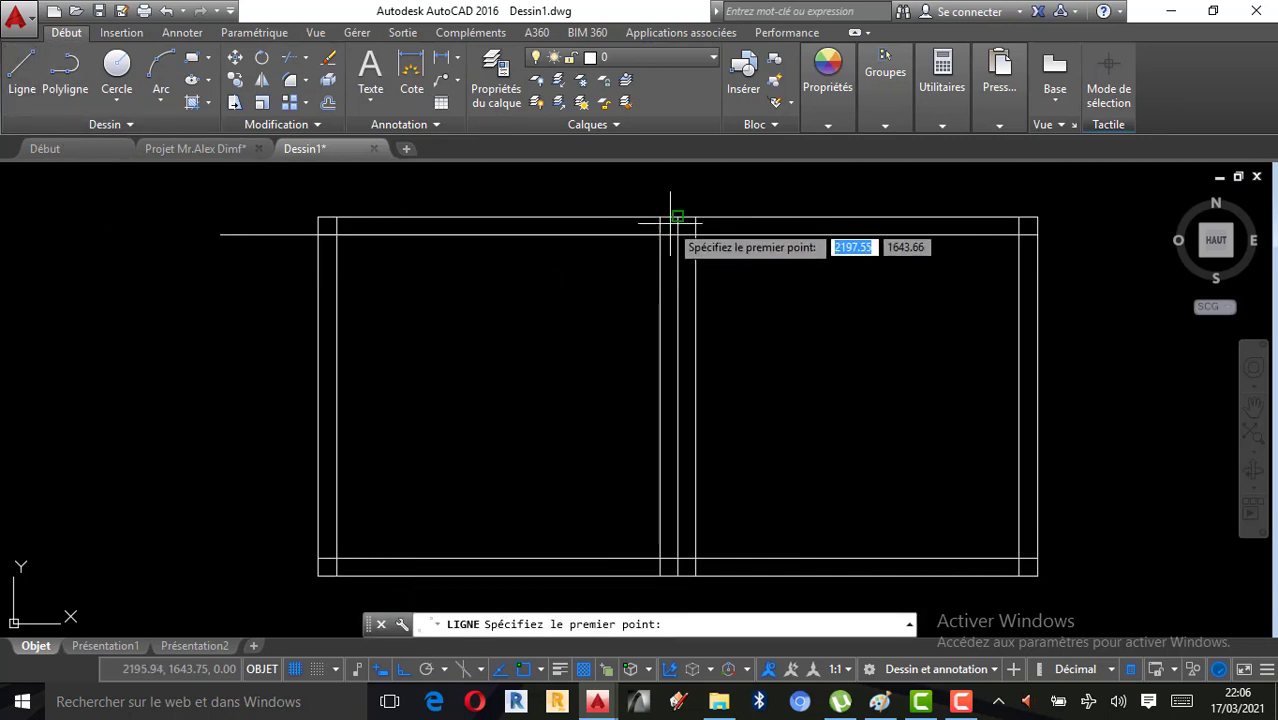
{"action": "left_click", "coordinate": [660, 217]}
{"action": "left_click", "coordinate": [178, 217]}
{"action": "key", "text": "Escape"}
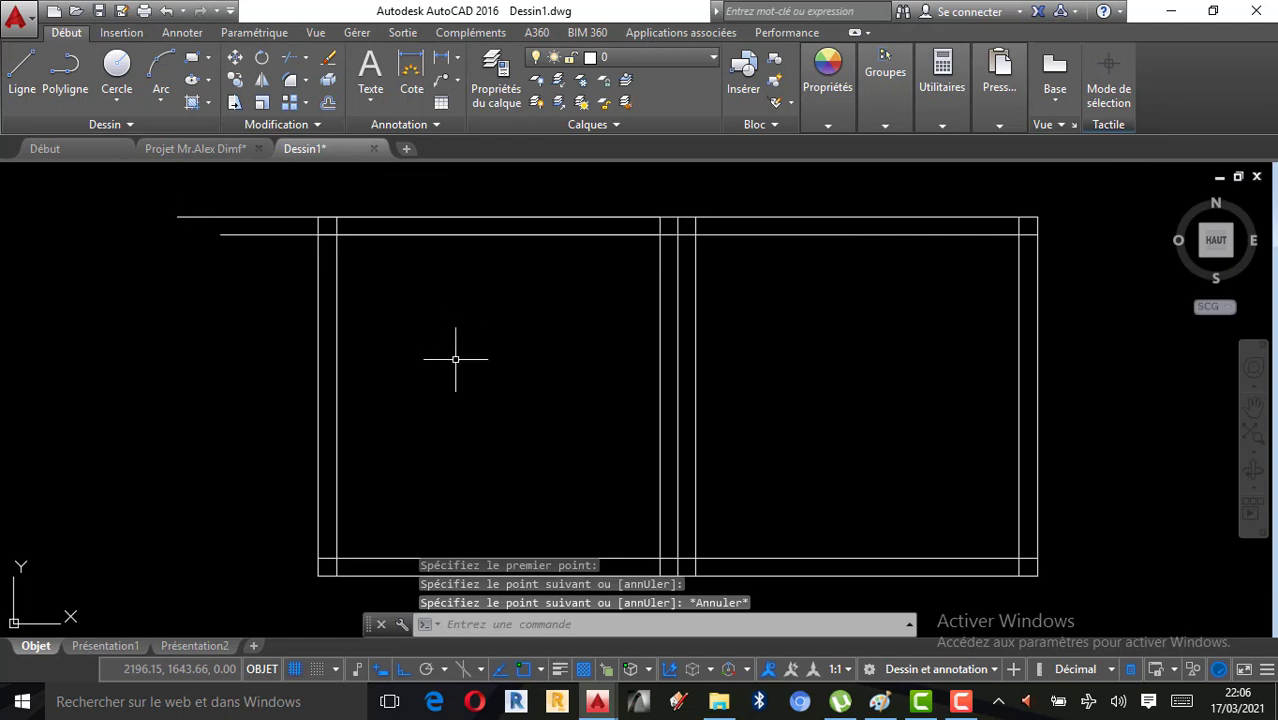
With all lines as cutting edges, trim the two line ends projecting beyond the left square's outer side
{"action": "scroll", "coordinate": [394, 371], "scroll_direction": "down", "scroll_amount": 2}
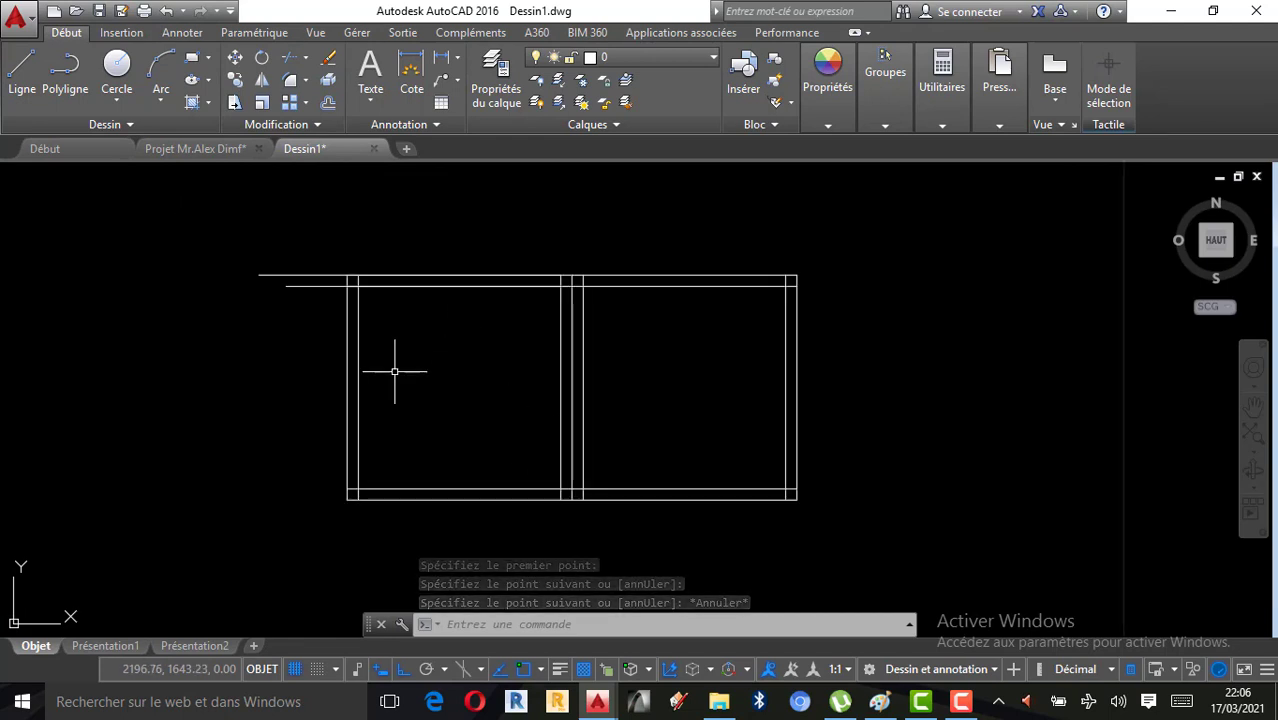
{"action": "scroll", "coordinate": [415, 373], "scroll_direction": "up", "scroll_amount": 2}
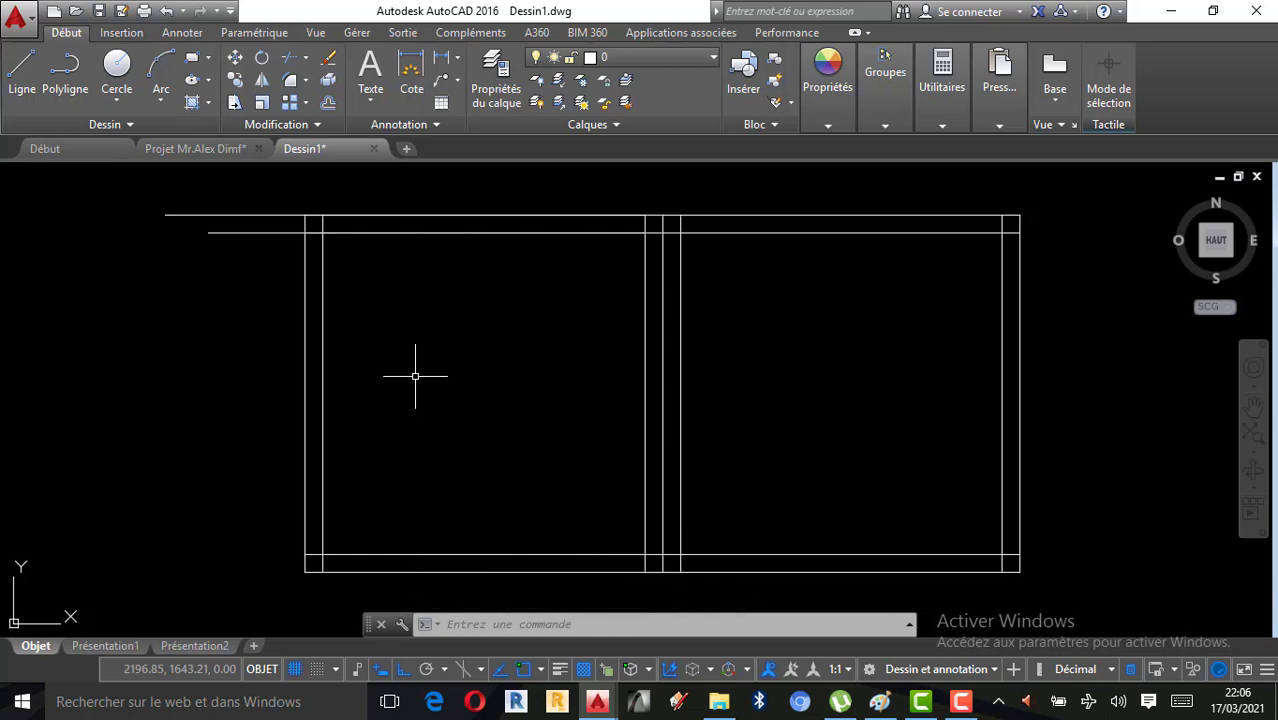
{"action": "key", "text": "ctrl+a"}
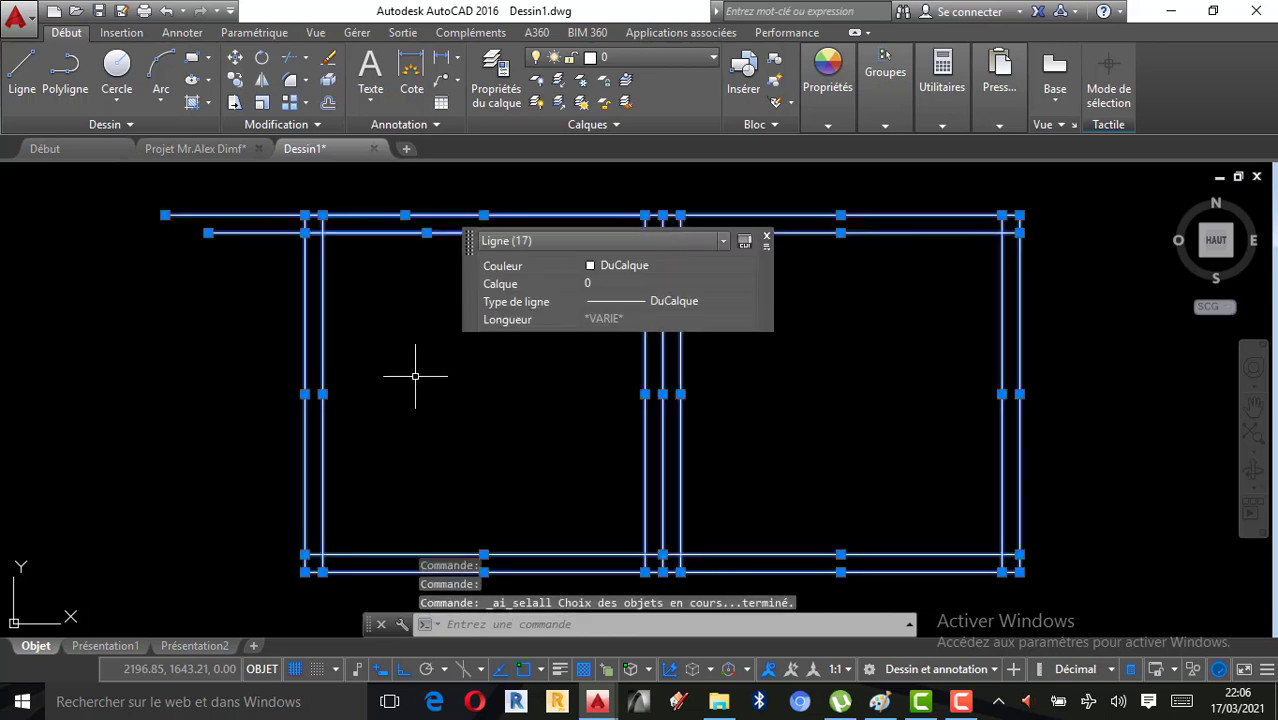
{"action": "left_click", "coordinate": [767, 237]}
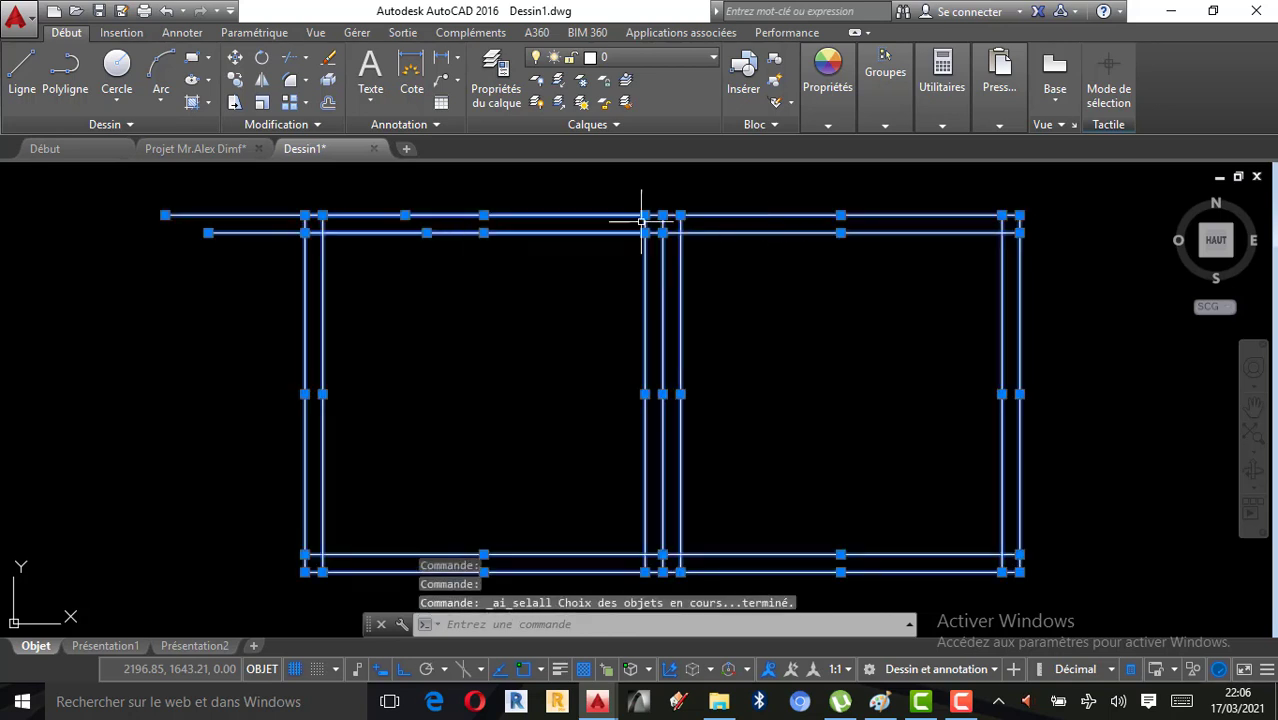
{"action": "left_click", "coordinate": [287, 63]}
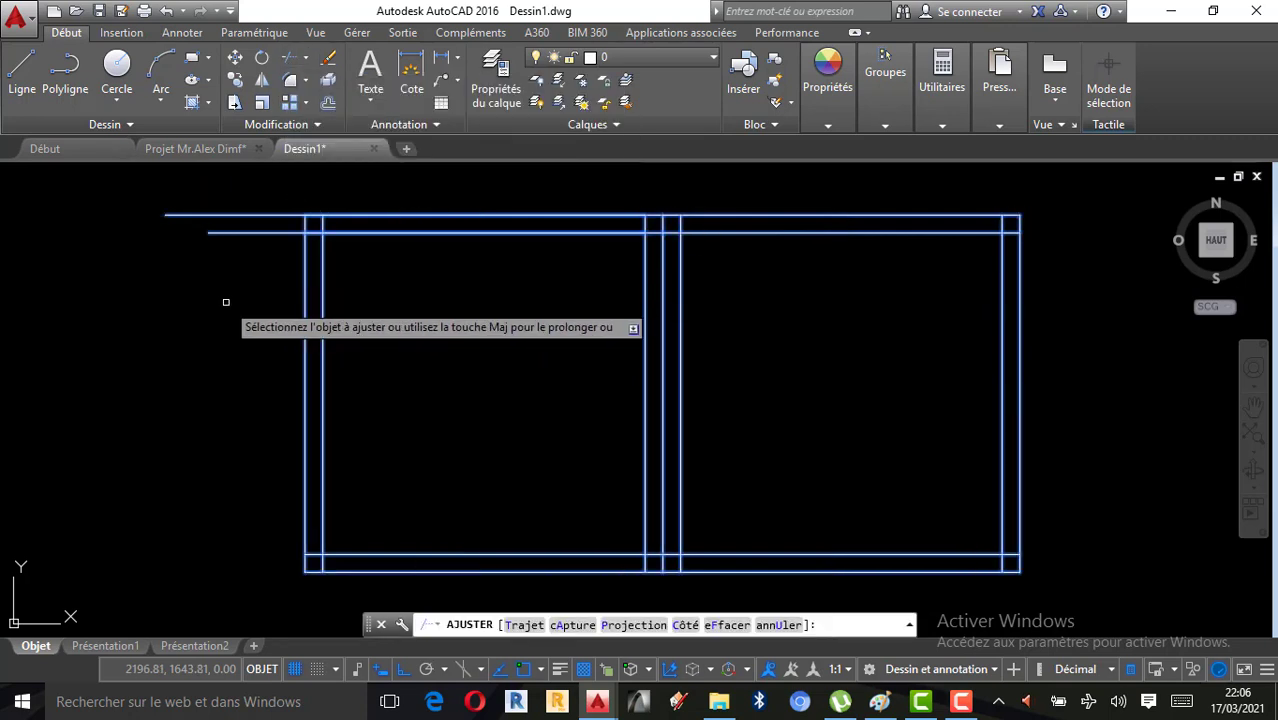
{"action": "left_click", "coordinate": [280, 268]}
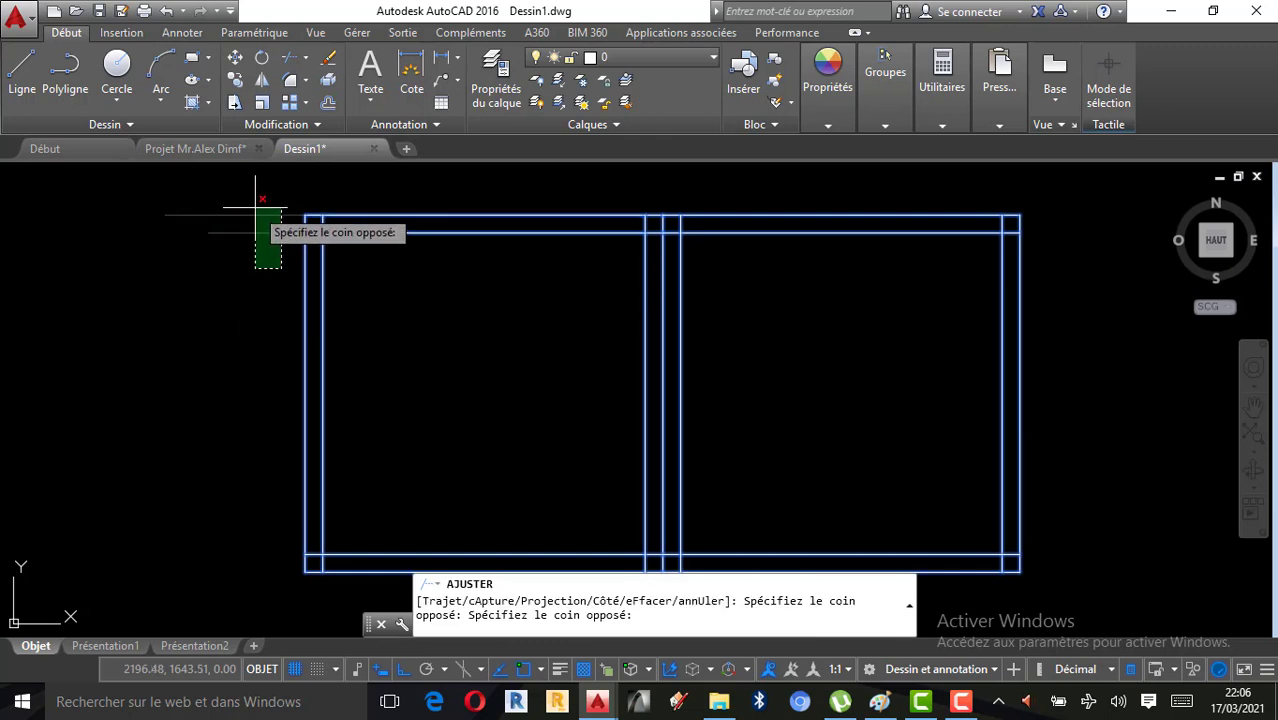
{"action": "left_click", "coordinate": [254, 211]}
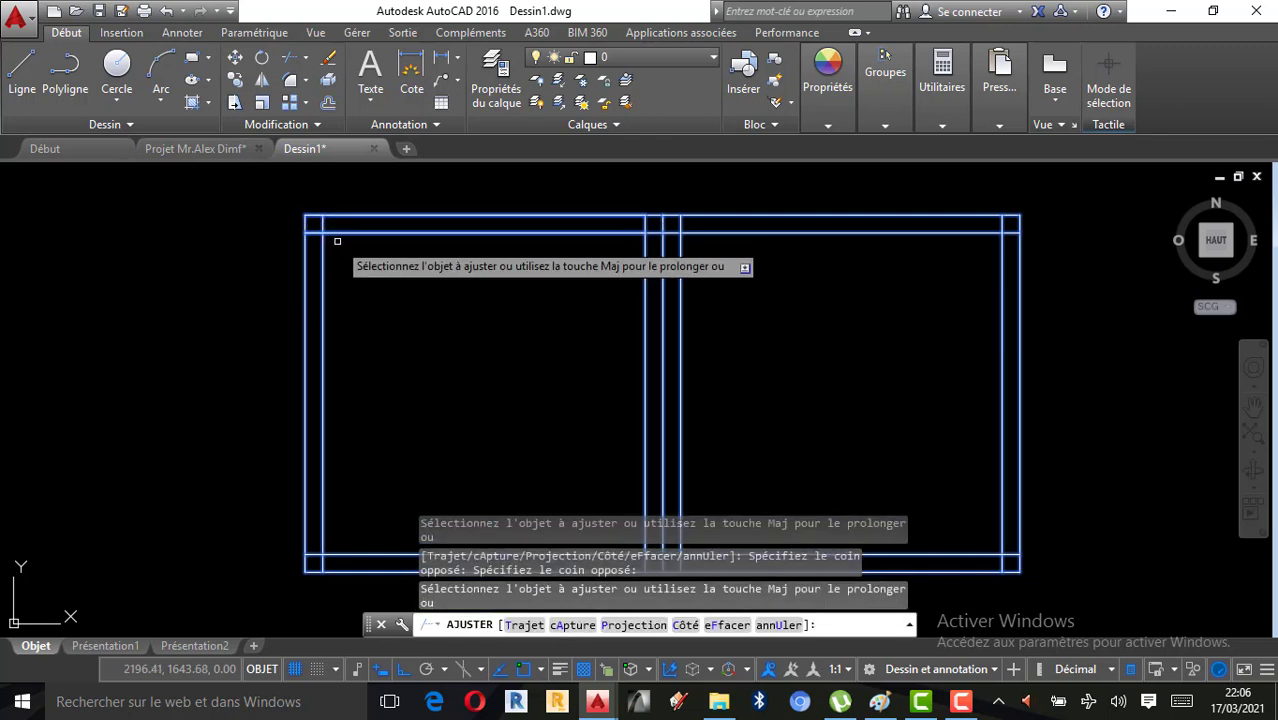
Trim the overlapping inner line ends at the left square's upper-left and lower-left corners
{"action": "scroll", "coordinate": [335, 238], "scroll_direction": "up", "scroll_amount": 2}
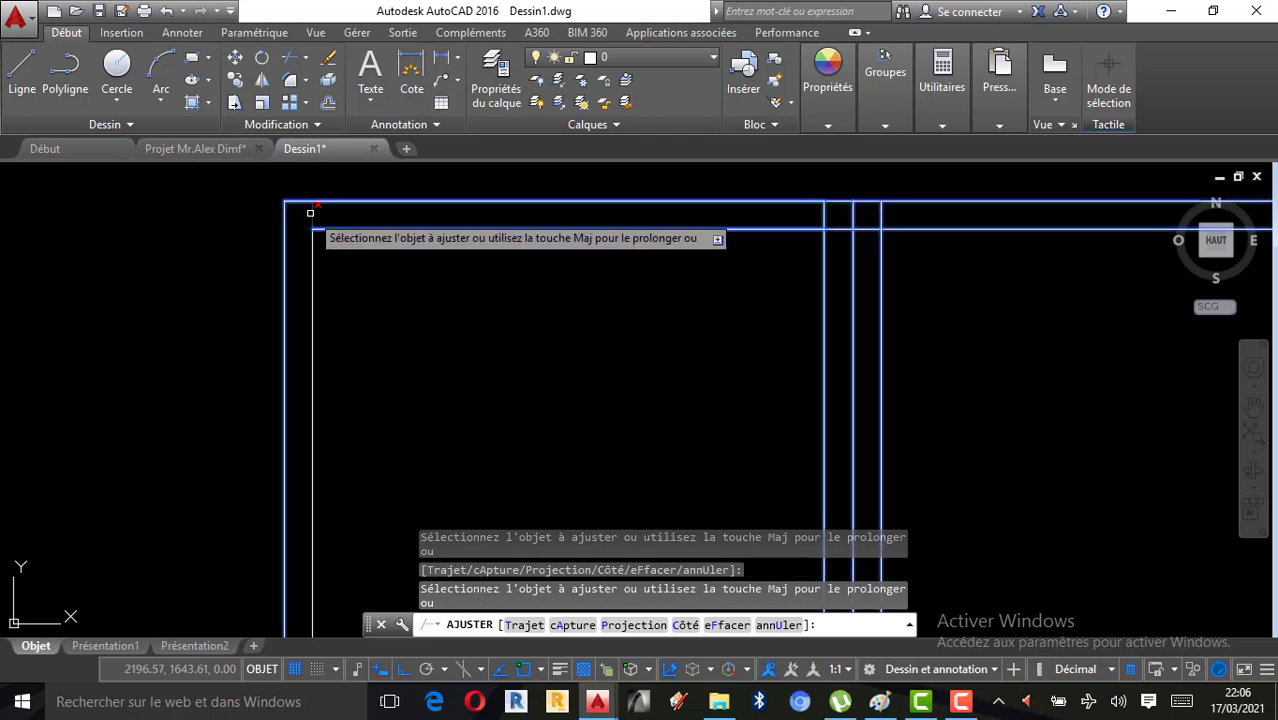
{"action": "scroll", "coordinate": [129, 258], "scroll_direction": "down", "scroll_amount": 3}
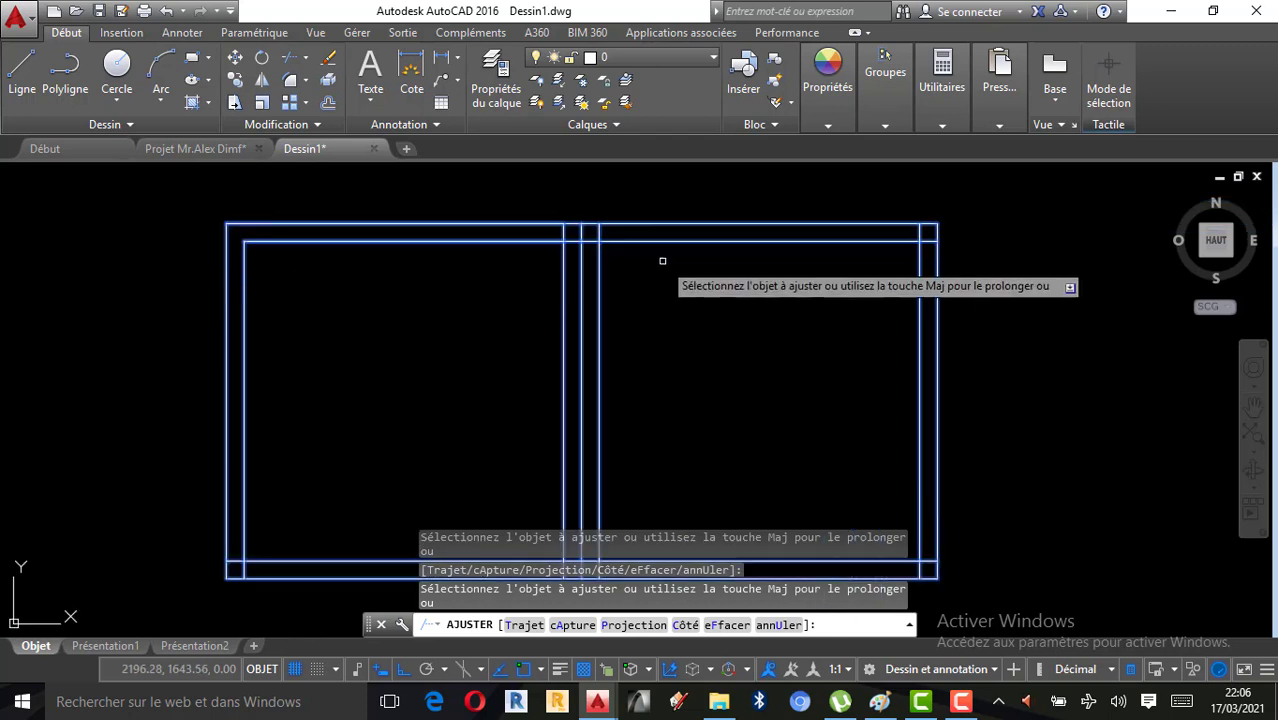
{"action": "scroll", "coordinate": [485, 250], "scroll_direction": "down", "scroll_amount": 1}
{"action": "scroll", "coordinate": [419, 421], "scroll_direction": "up", "scroll_amount": 5}
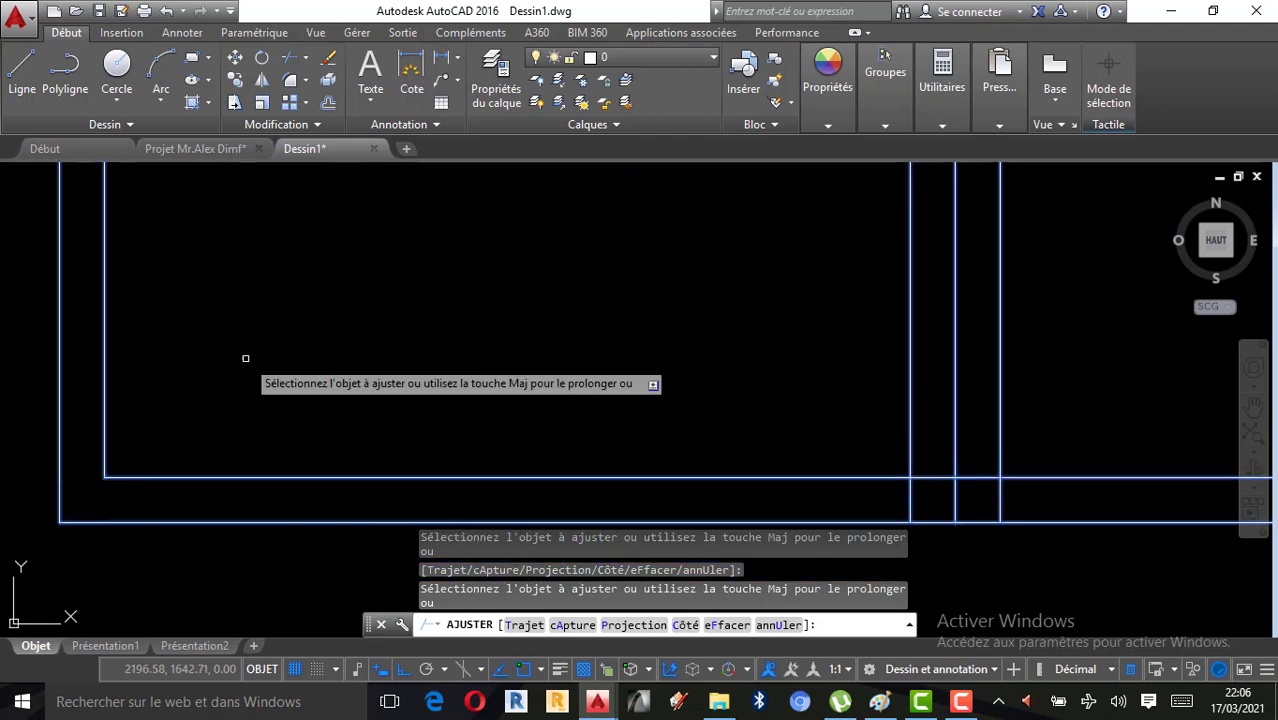
{"action": "scroll", "coordinate": [705, 434], "scroll_direction": "down", "scroll_amount": 1}
{"action": "scroll", "coordinate": [668, 428], "scroll_direction": "up", "scroll_amount": 1}
Trim the overlapping inner line ends at the left square's lower and upper corners next to the shared middle side, and end the trimming
{"action": "left_click", "coordinate": [644, 427]}
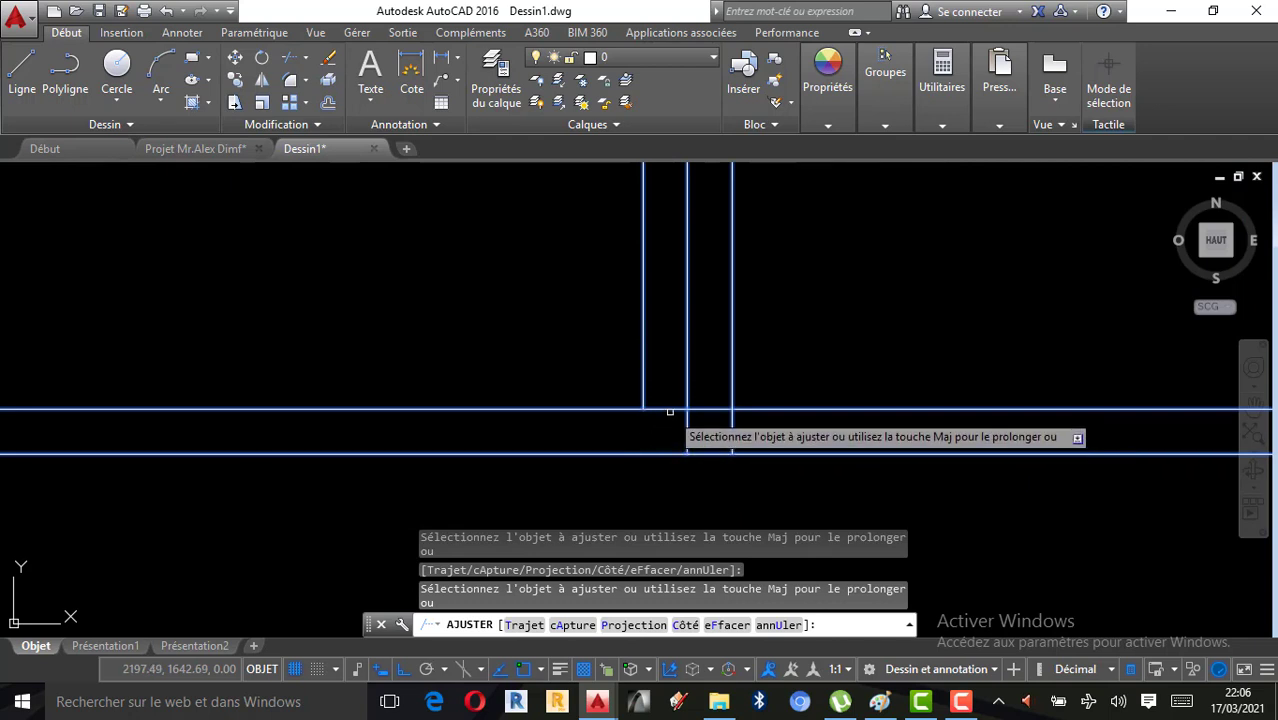
{"action": "left_click", "coordinate": [665, 408]}
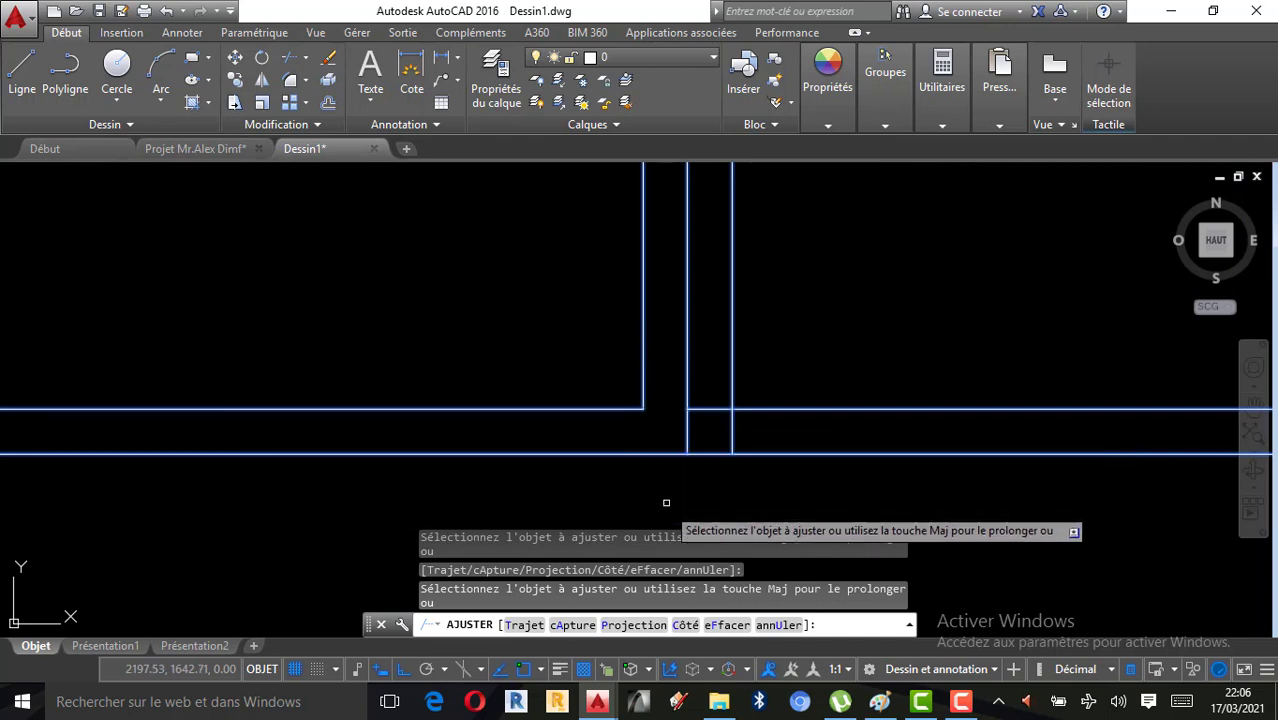
{"action": "scroll", "coordinate": [662, 500], "scroll_direction": "down", "scroll_amount": 5}
{"action": "scroll", "coordinate": [600, 370], "scroll_direction": "up", "scroll_amount": 6}
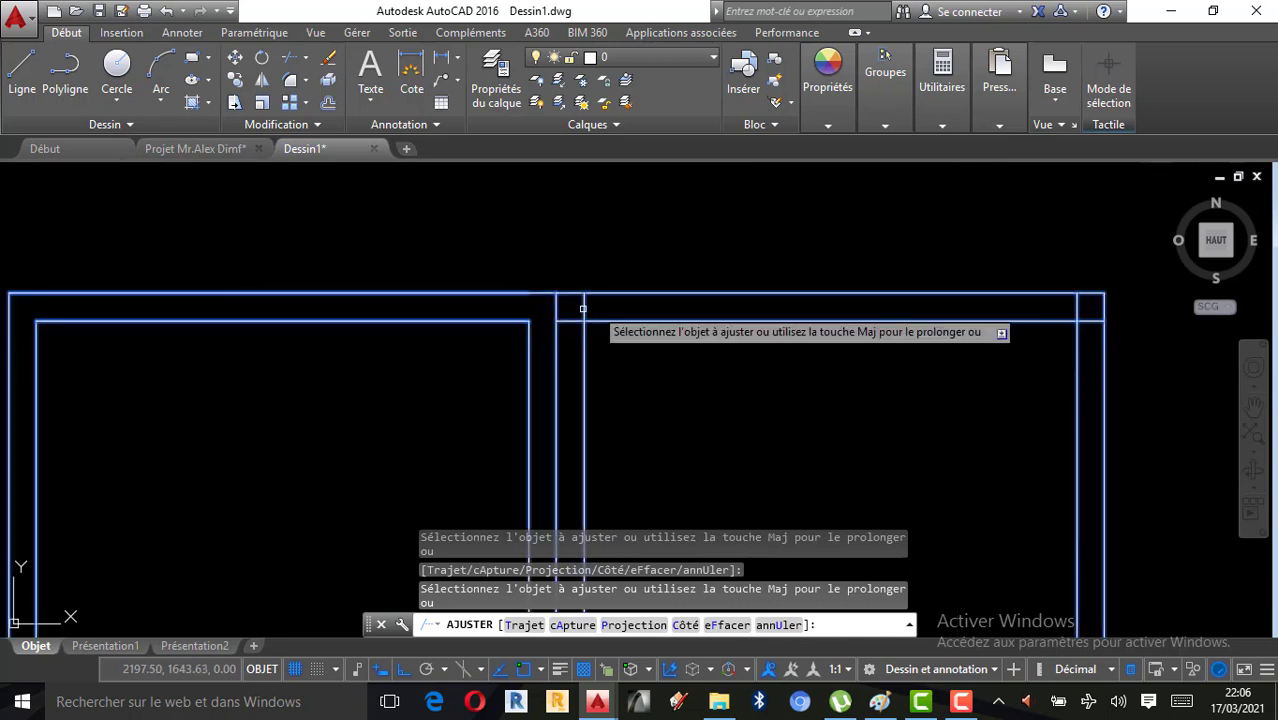
{"action": "scroll", "coordinate": [604, 265], "scroll_direction": "down", "scroll_amount": 4}
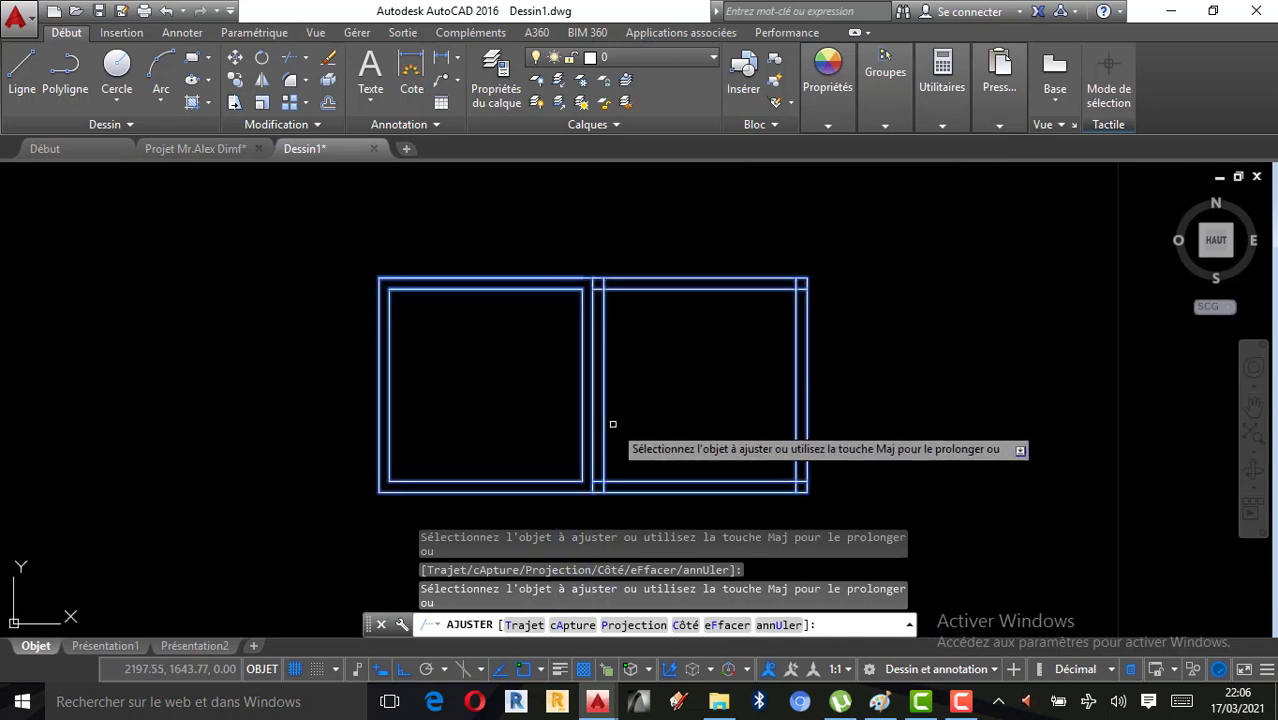
{"action": "key", "text": "Escape"}
{"action": "scroll", "coordinate": [522, 386], "scroll_direction": "up", "scroll_amount": 2}
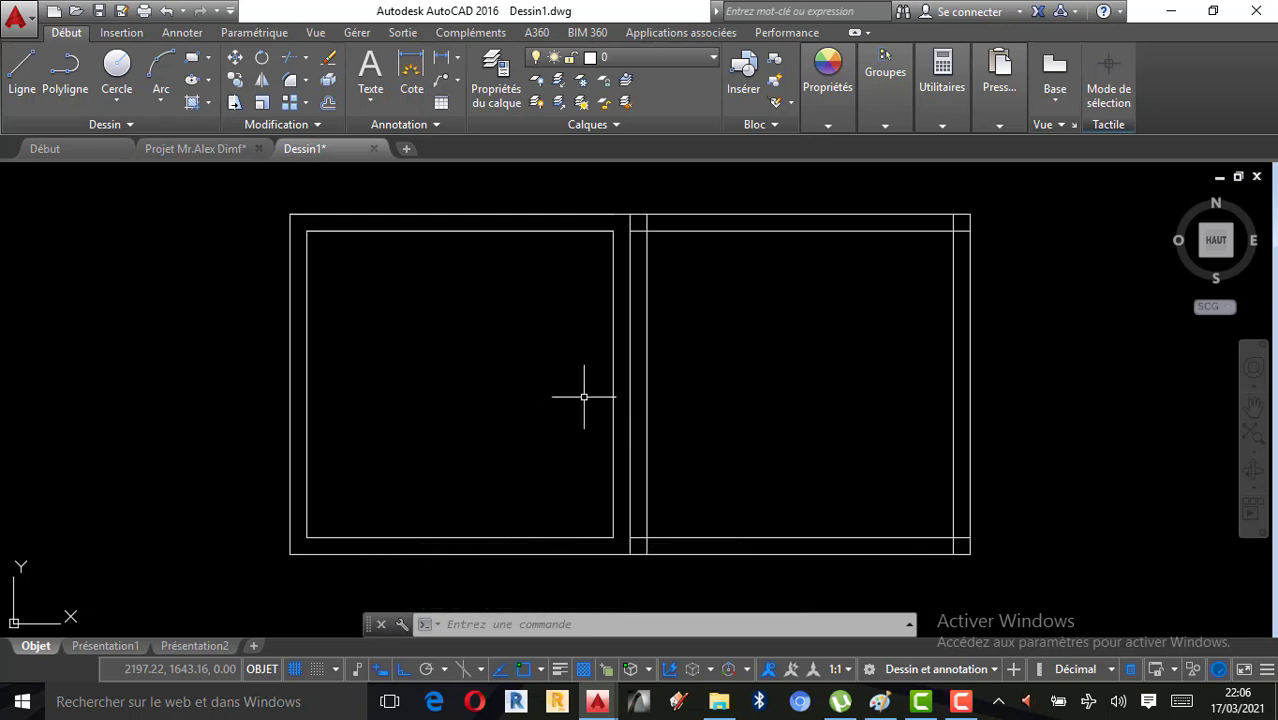
{"action": "scroll", "coordinate": [585, 394], "scroll_direction": "down", "scroll_amount": 2}
{"action": "scroll", "coordinate": [569, 394], "scroll_direction": "up", "scroll_amount": 2}
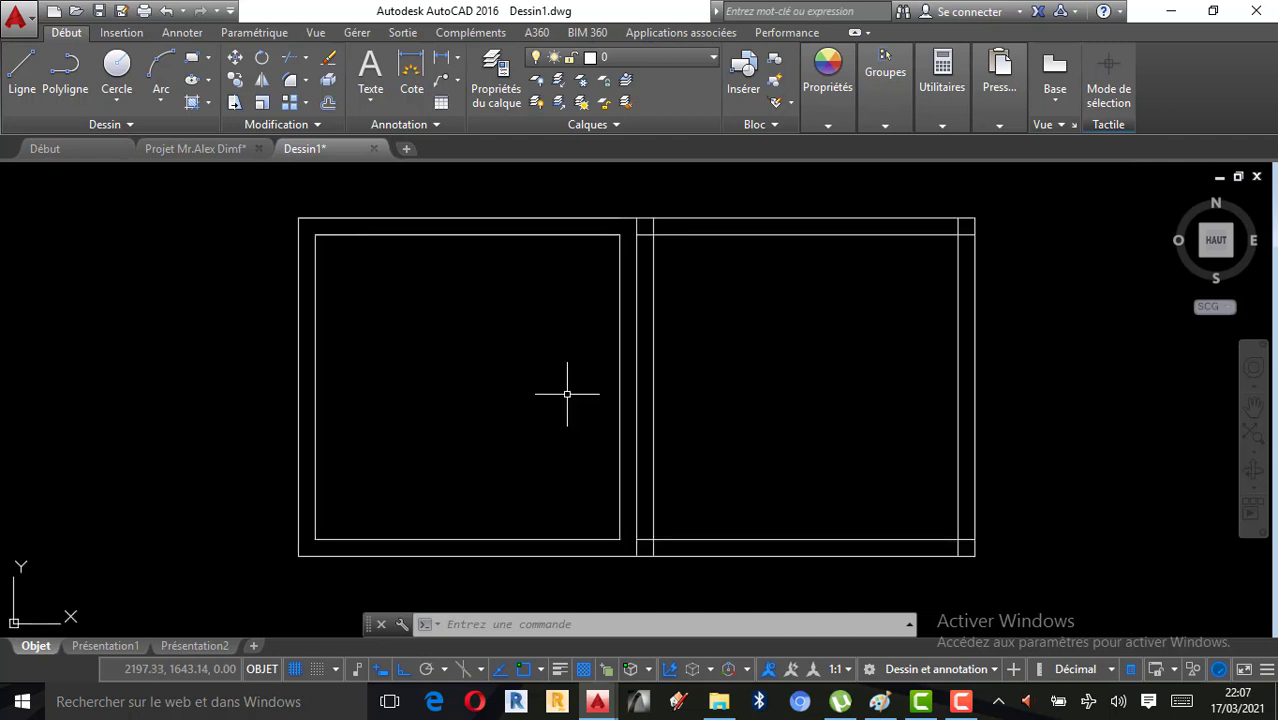
{"action": "type", "text": "AJ"}
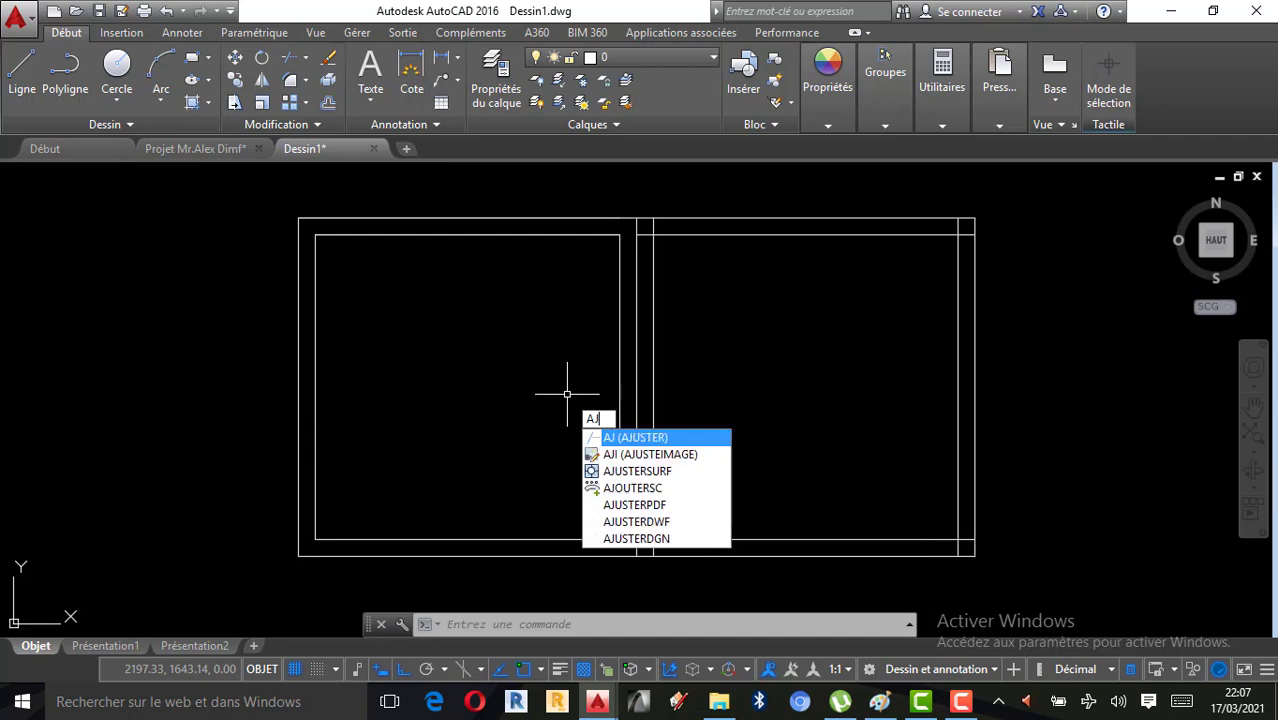
{"action": "left_click", "coordinate": [674, 434]}
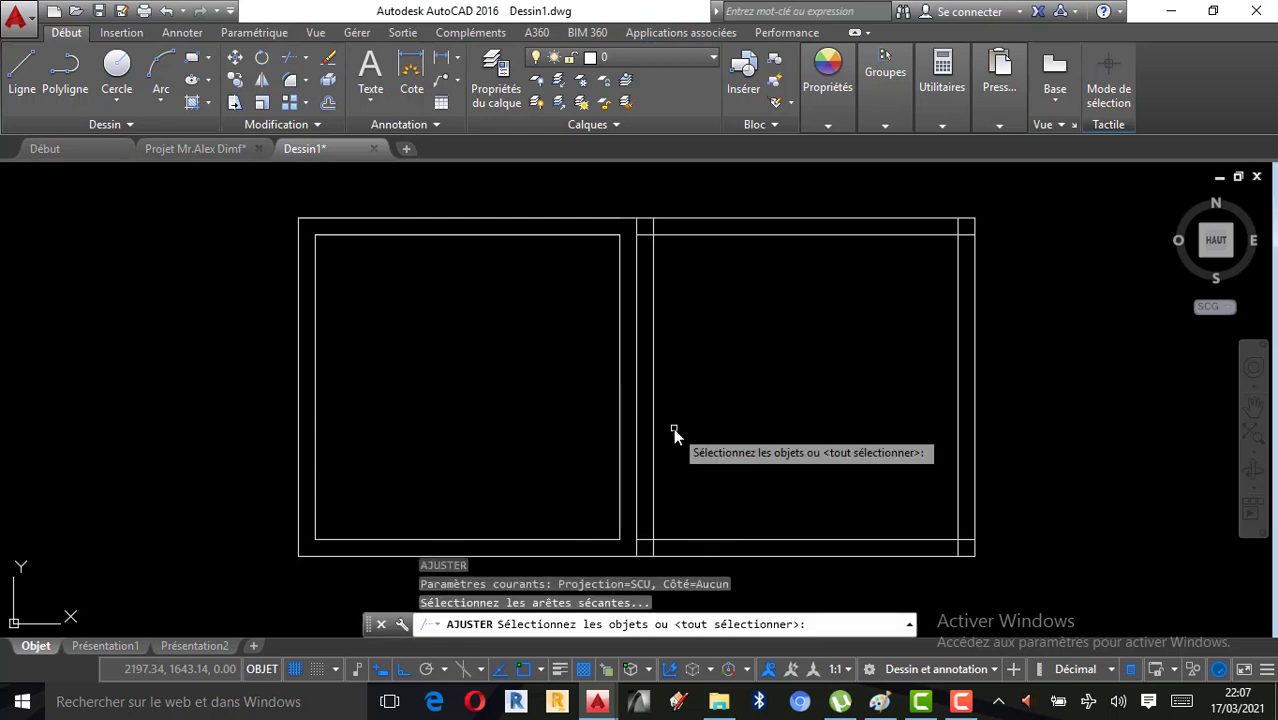
{"action": "key", "text": "Escape"}
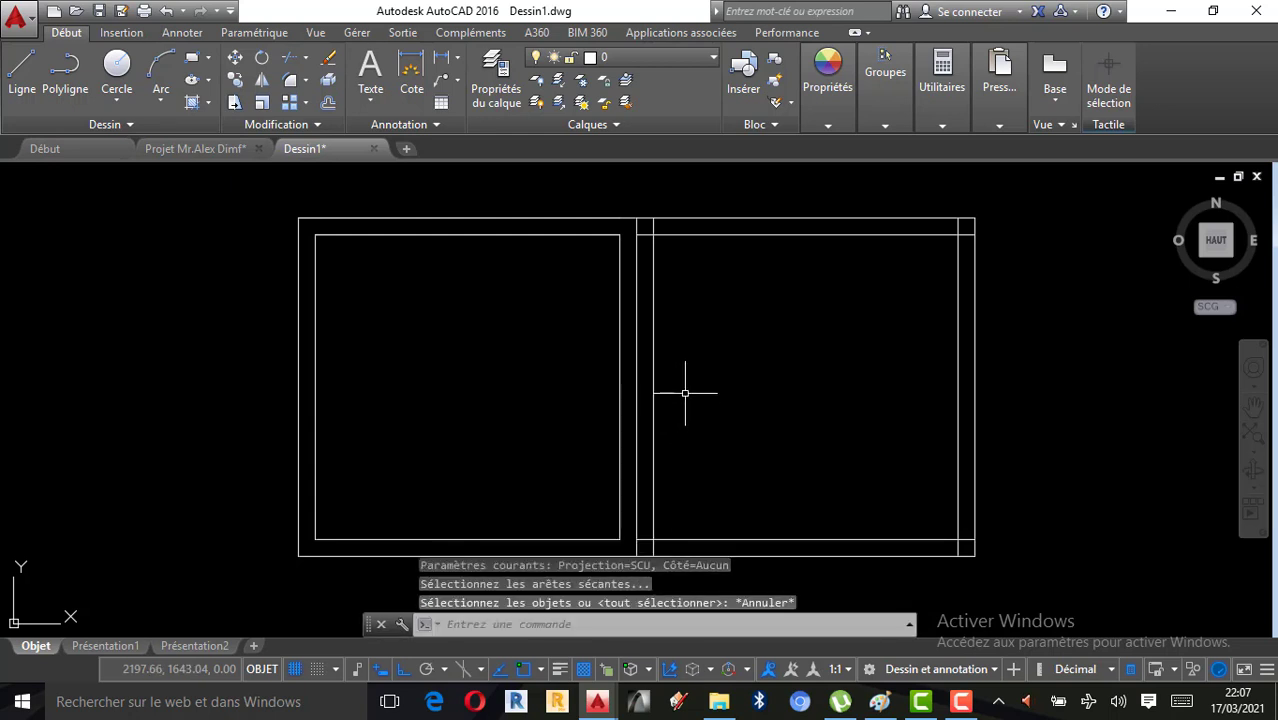
With all lines as cutting edges, trim the overlapping inner line ends at the right square's two upper corners
{"action": "key", "text": "ctrl+a"}
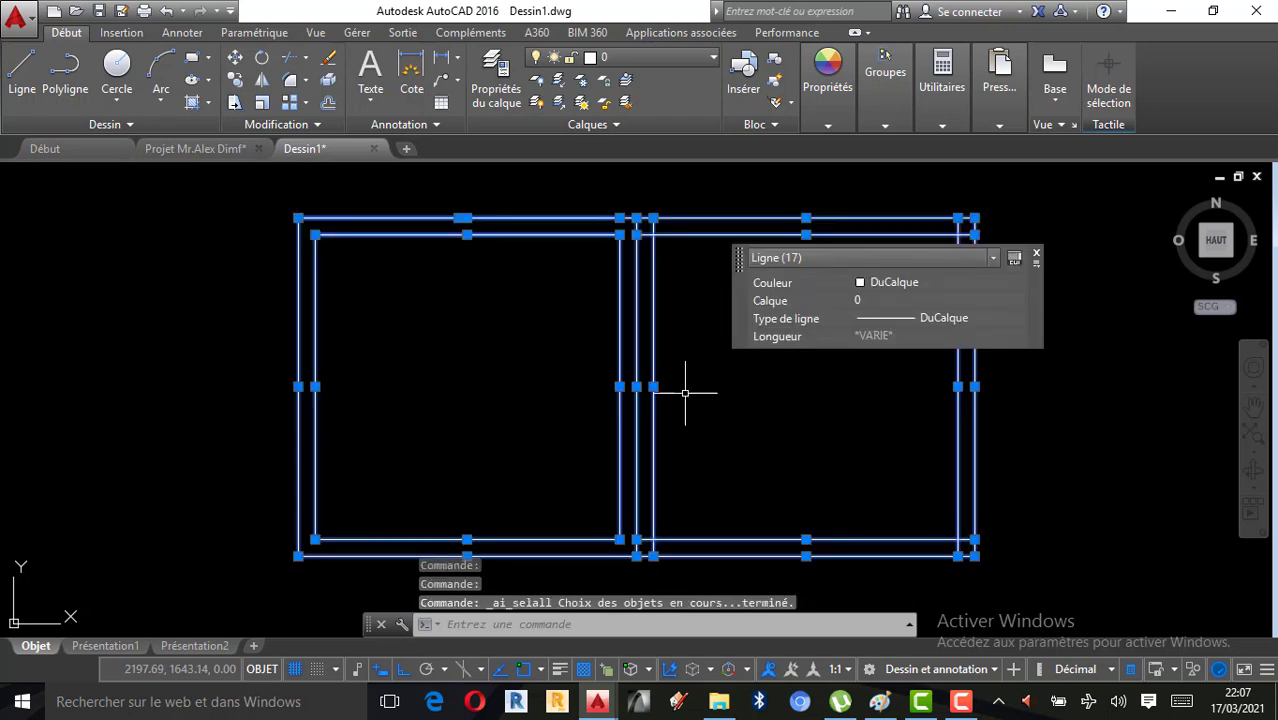
{"action": "type", "text": "AJ"}
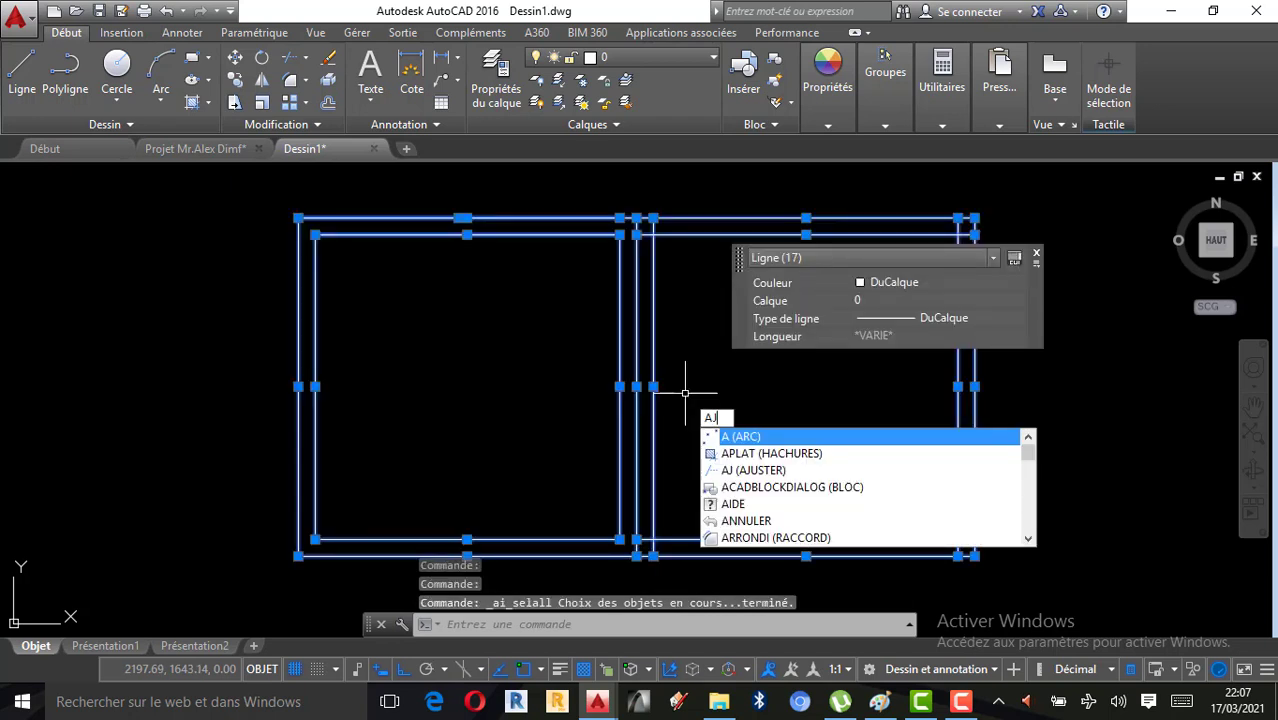
{"action": "key", "text": "Return"}
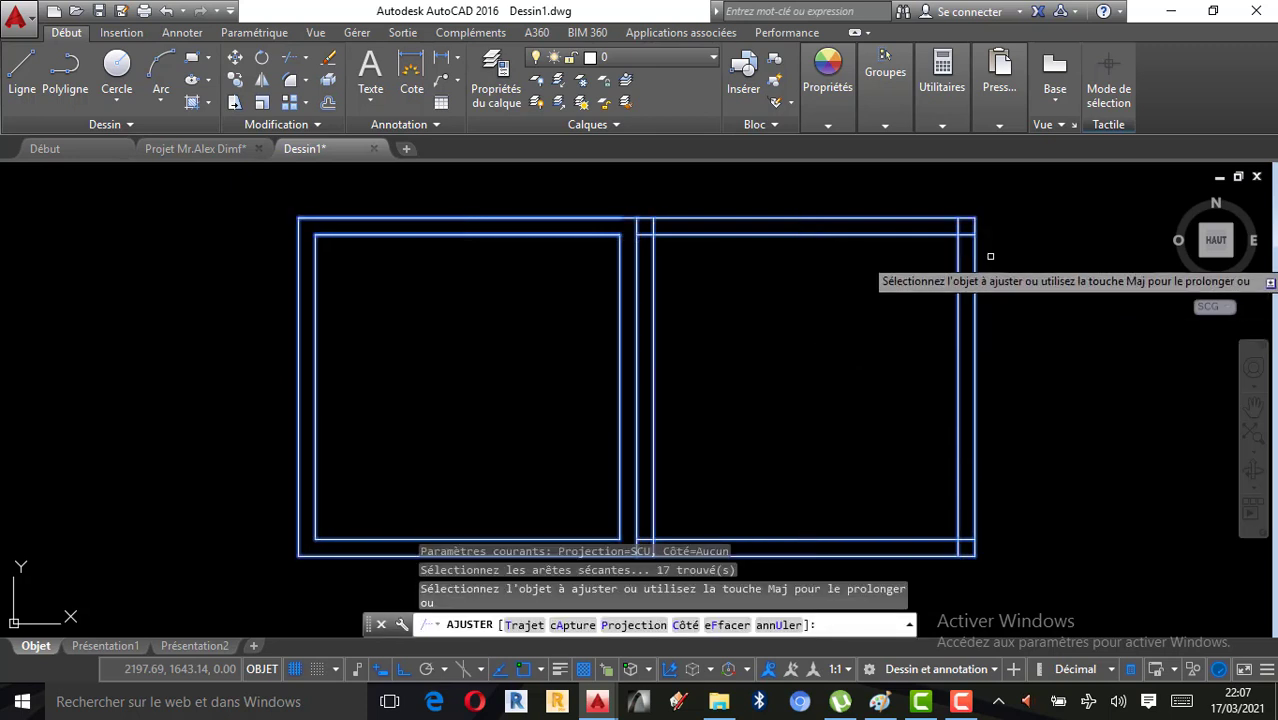
{"action": "left_click", "coordinate": [966, 233]}
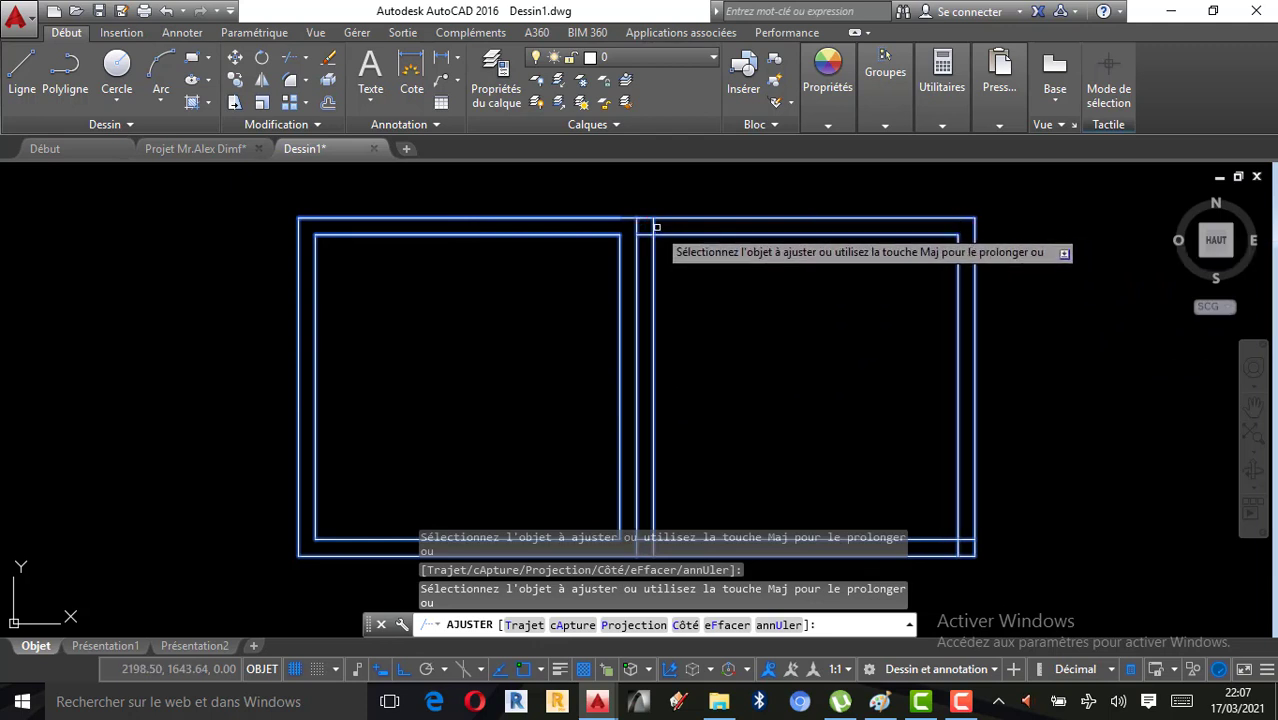
{"action": "scroll", "coordinate": [870, 465], "scroll_direction": "up", "scroll_amount": 2}
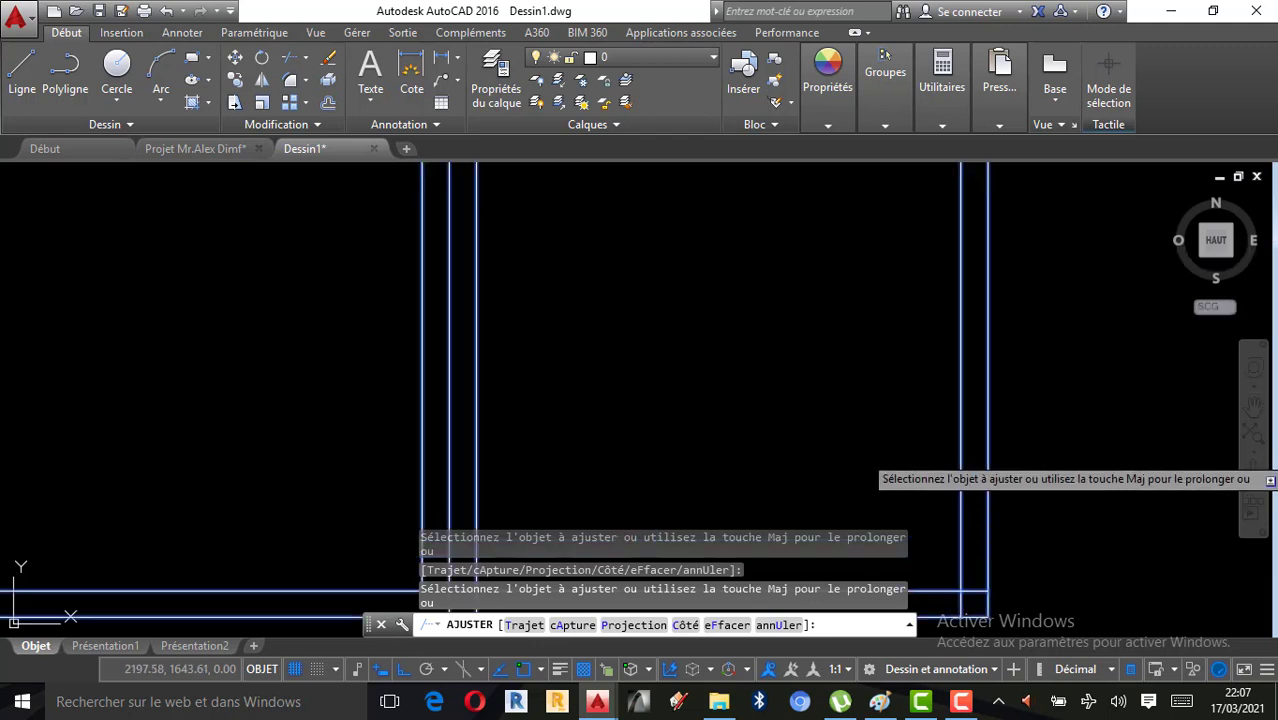
Trim the overlapping inner line ends at the right square's lower-right and lower-left corners, and end the trimming
{"action": "scroll", "coordinate": [930, 500], "scroll_direction": "down", "scroll_amount": 2}
{"action": "scroll", "coordinate": [925, 410], "scroll_direction": "down", "scroll_amount": 2}
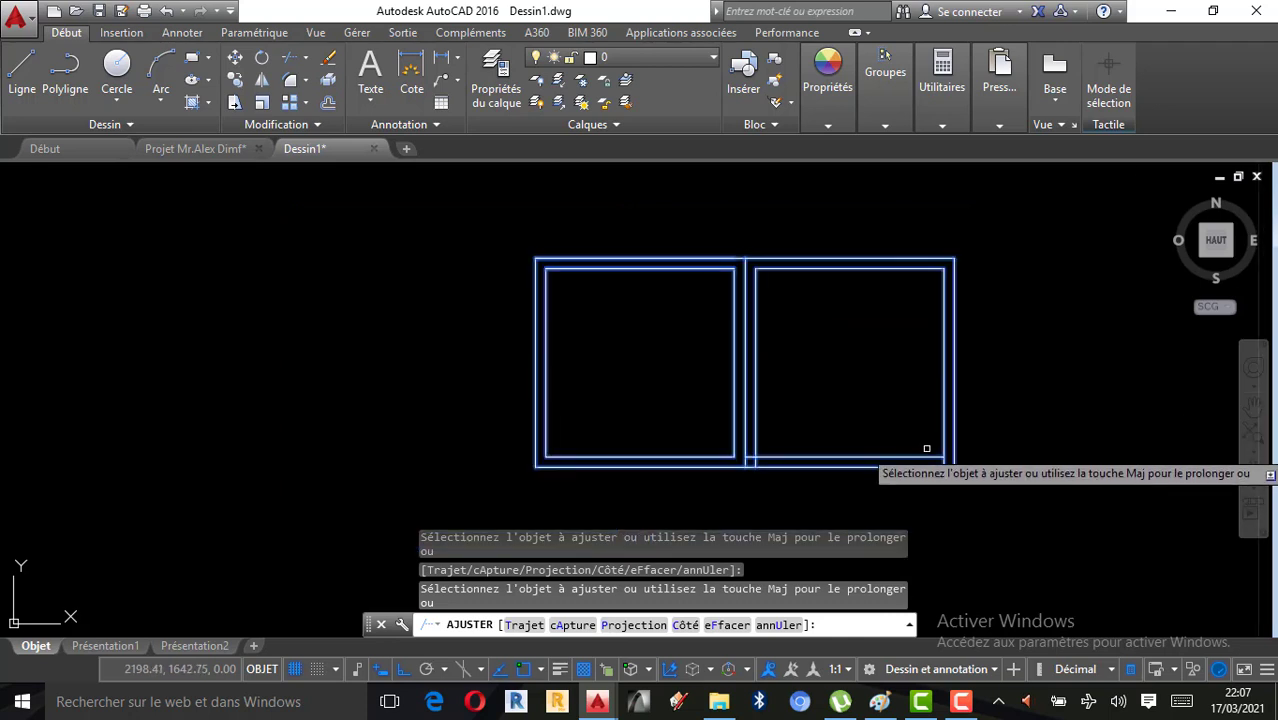
{"action": "scroll", "coordinate": [920, 463], "scroll_direction": "up", "scroll_amount": 5}
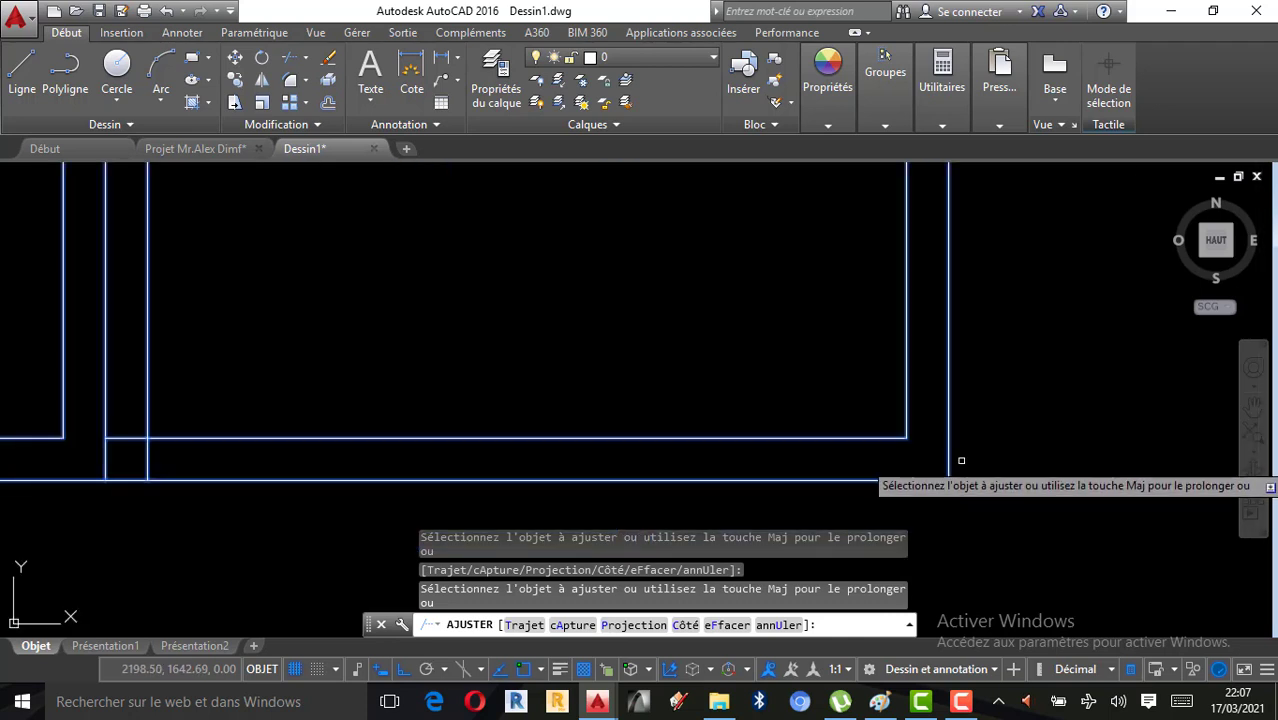
{"action": "scroll", "coordinate": [776, 451], "scroll_direction": "down", "scroll_amount": 3}
{"action": "scroll", "coordinate": [645, 460], "scroll_direction": "up", "scroll_amount": 3}
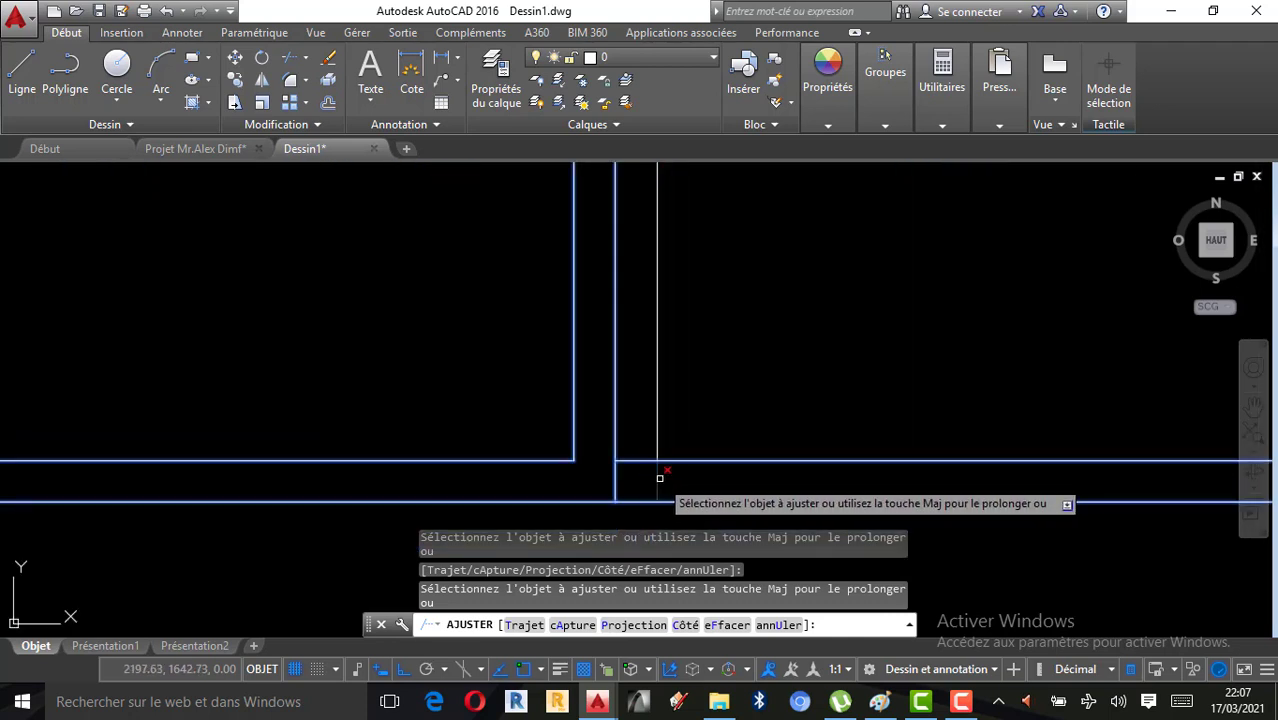
{"action": "left_click", "coordinate": [645, 460]}
{"action": "scroll", "coordinate": [643, 460], "scroll_direction": "down", "scroll_amount": 4}
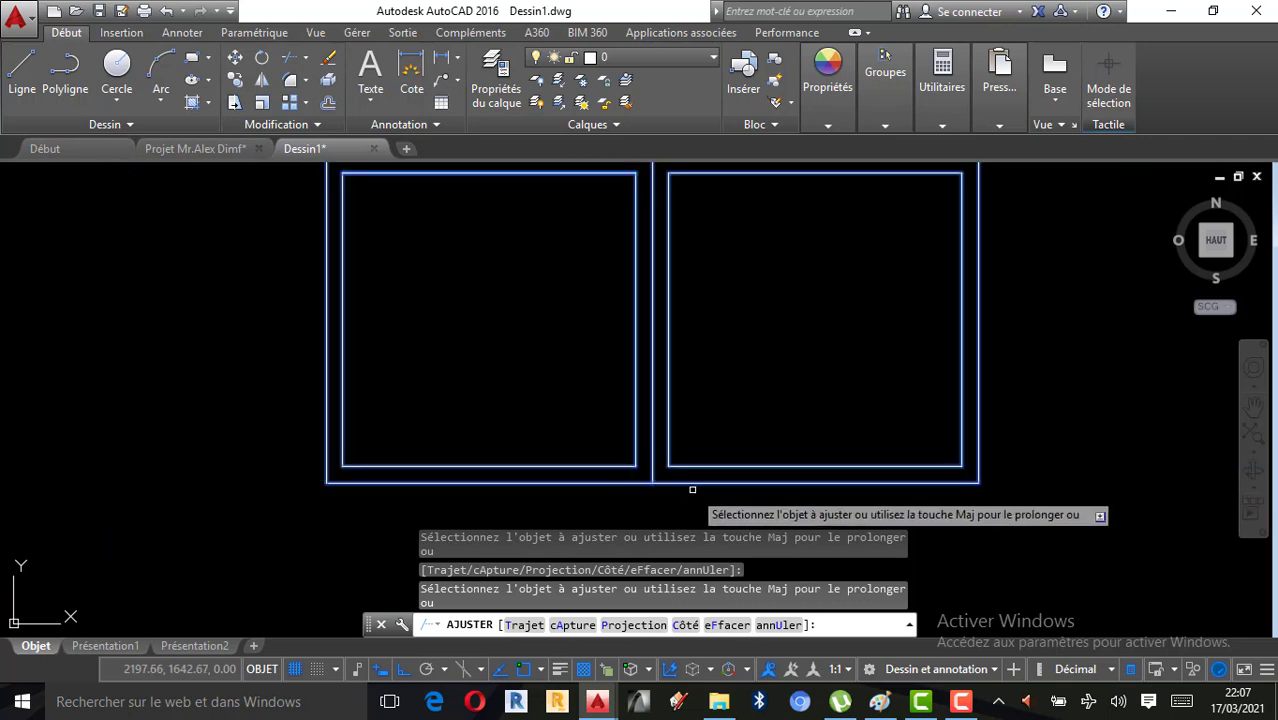
{"action": "key", "text": "Escape"}
{"action": "scroll", "coordinate": [713, 465], "scroll_direction": "down", "scroll_amount": 2}
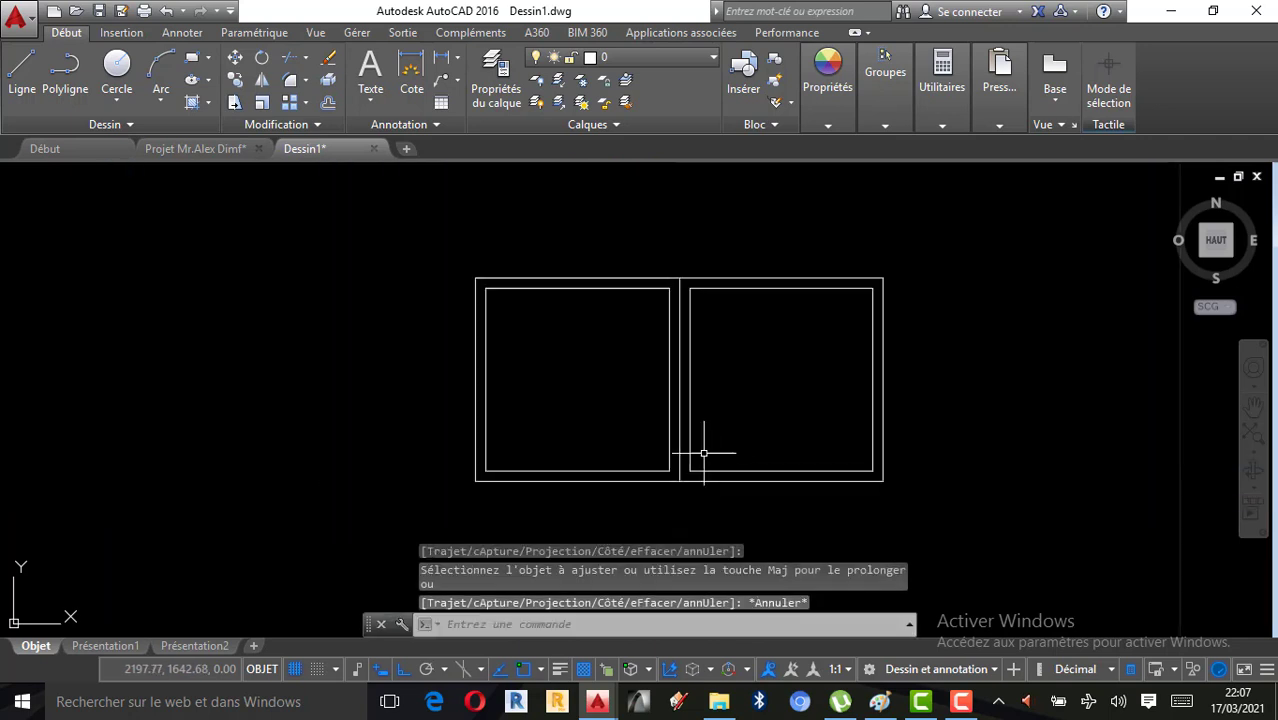
{"action": "scroll", "coordinate": [685, 440], "scroll_direction": "up", "scroll_amount": 3}
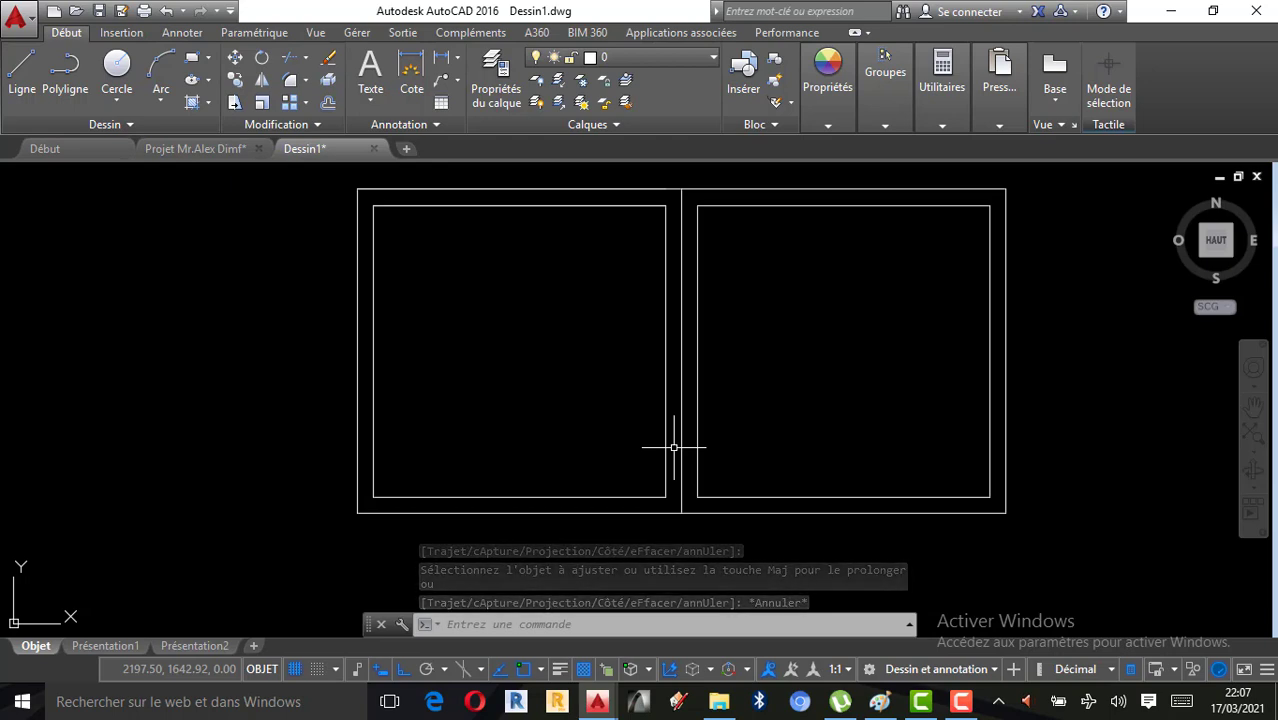
Switch to Paint, draw a yellow check mark after the Commande Ajuster line, and return to the Dessin1 drawing in AutoCAD
{"action": "left_click", "coordinate": [878, 703]}
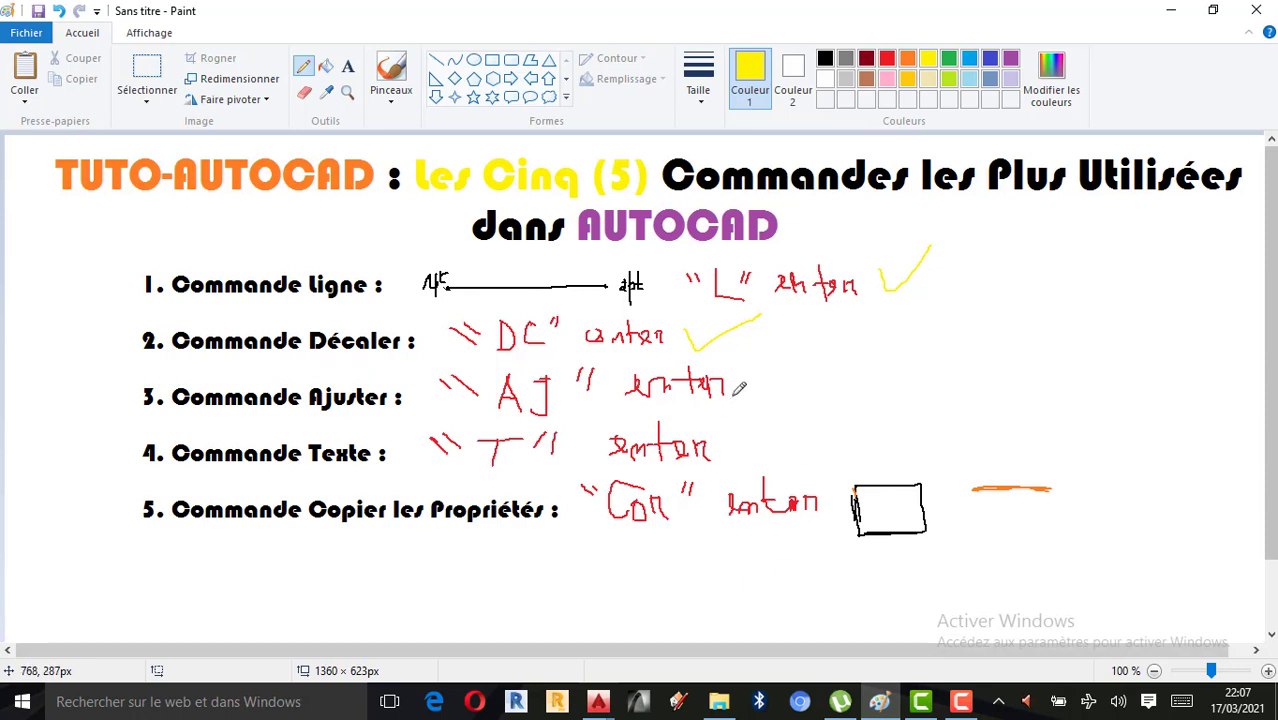
{"action": "left_click_drag", "start_coordinate": [742, 384], "coordinate": [810, 352]}
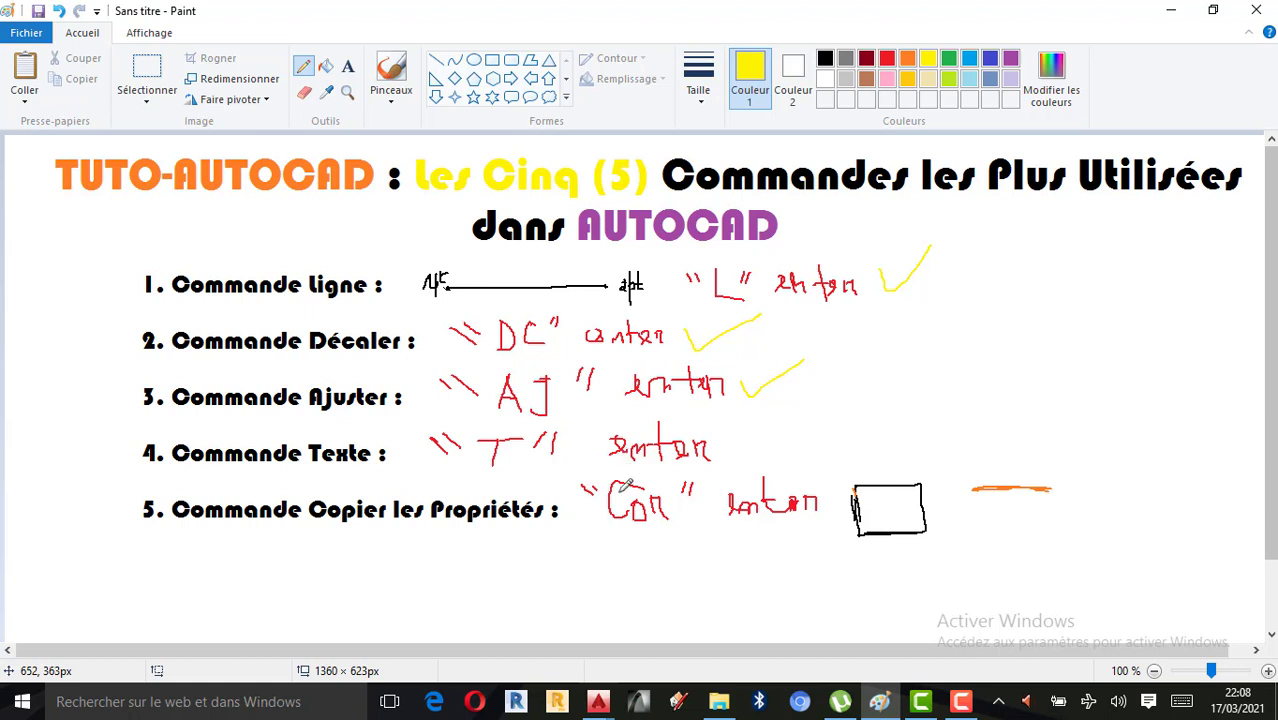
{"action": "mouse_move", "coordinate": [612, 708]}
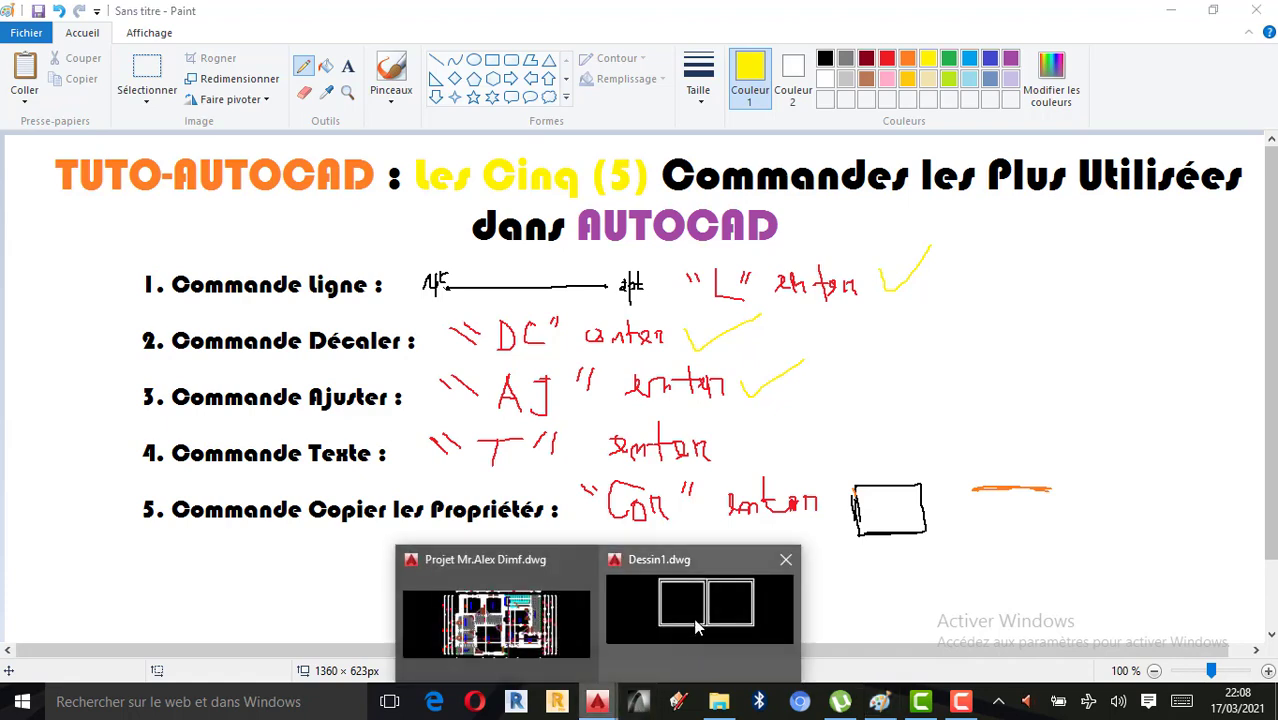
{"action": "left_click", "coordinate": [697, 626]}
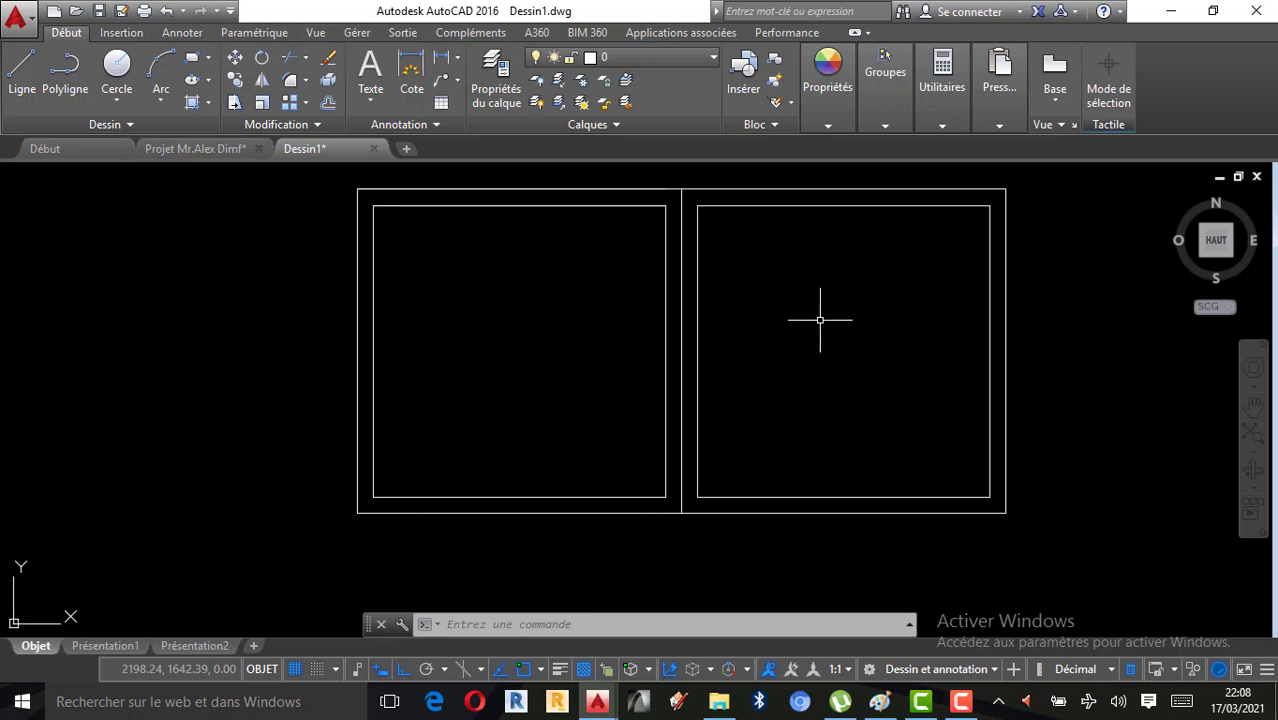
Place a multiline text frame in the upper part of the left square and widen it to about half the square's width
{"action": "scroll", "coordinate": [748, 465], "scroll_direction": "down", "scroll_amount": 2}
{"action": "scroll", "coordinate": [707, 398], "scroll_direction": "up", "scroll_amount": 2}
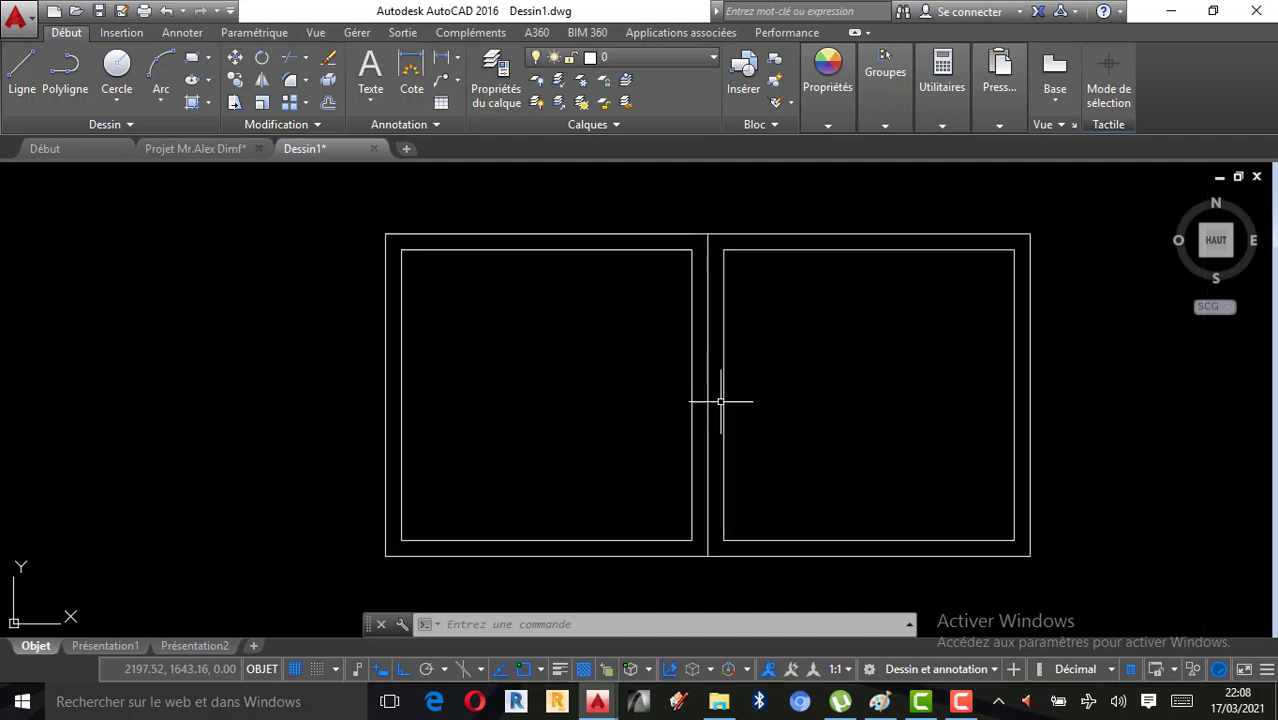
{"action": "scroll", "coordinate": [707, 414], "scroll_direction": "up", "scroll_amount": 2}
{"action": "scroll", "coordinate": [706, 414], "scroll_direction": "down", "scroll_amount": 2}
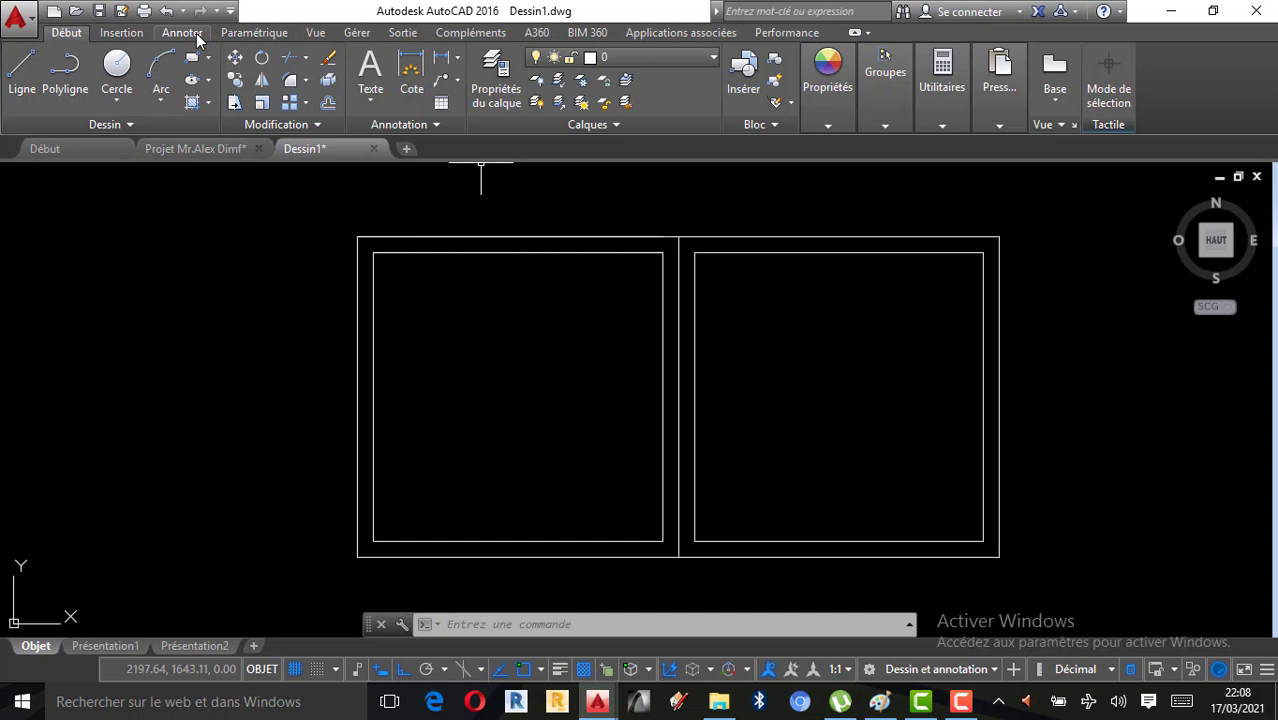
{"action": "left_click", "coordinate": [366, 69]}
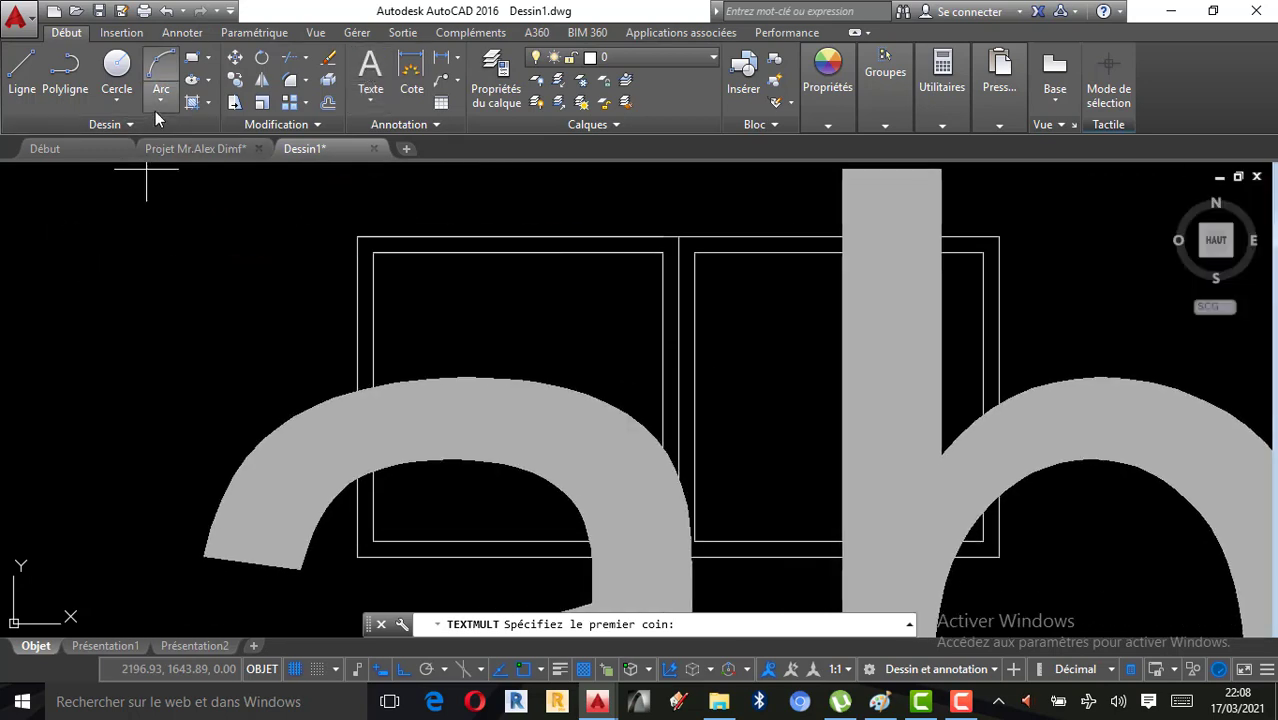
{"action": "left_click", "coordinate": [402, 328]}
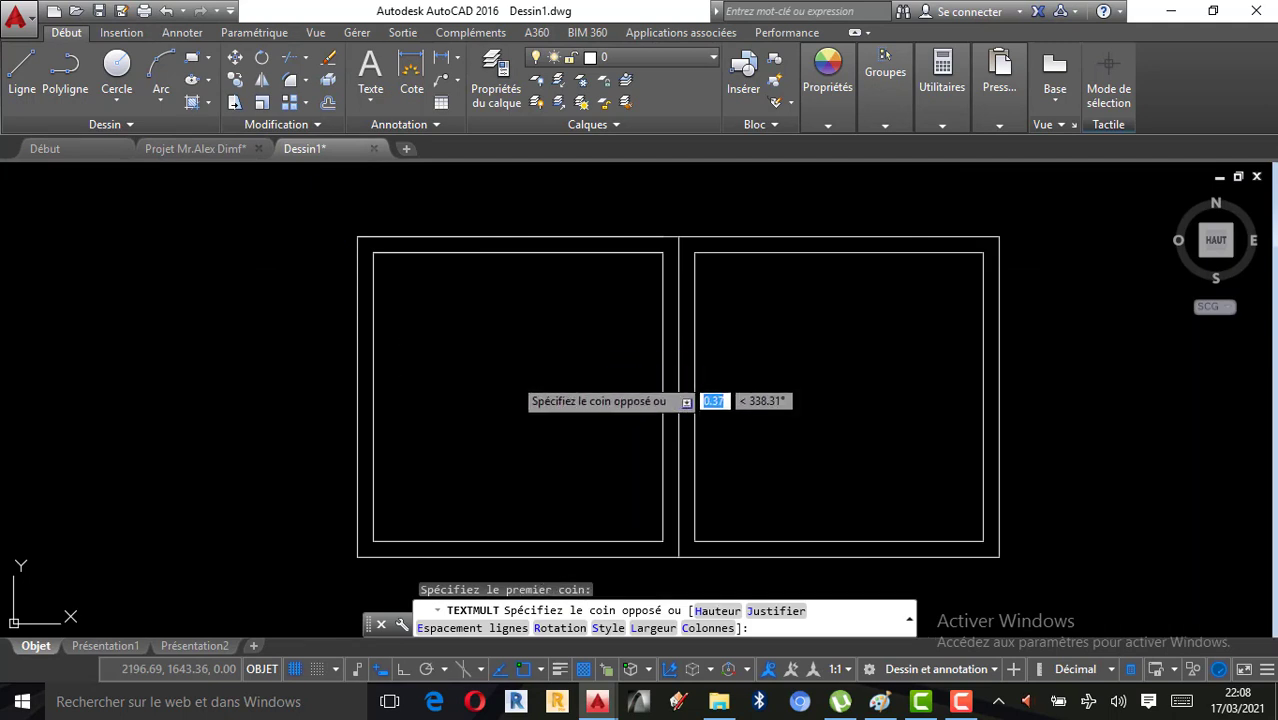
{"action": "left_click", "coordinate": [515, 385]}
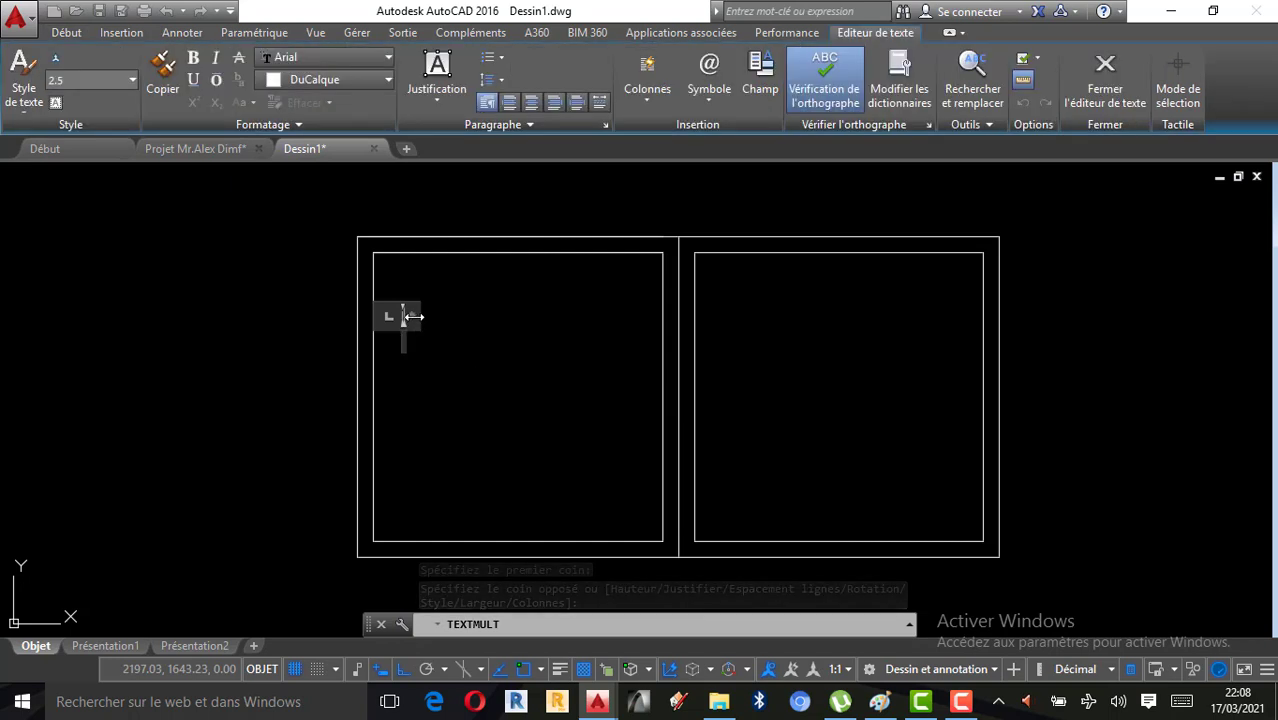
{"action": "left_click_drag", "start_coordinate": [411, 316], "coordinate": [555, 316]}
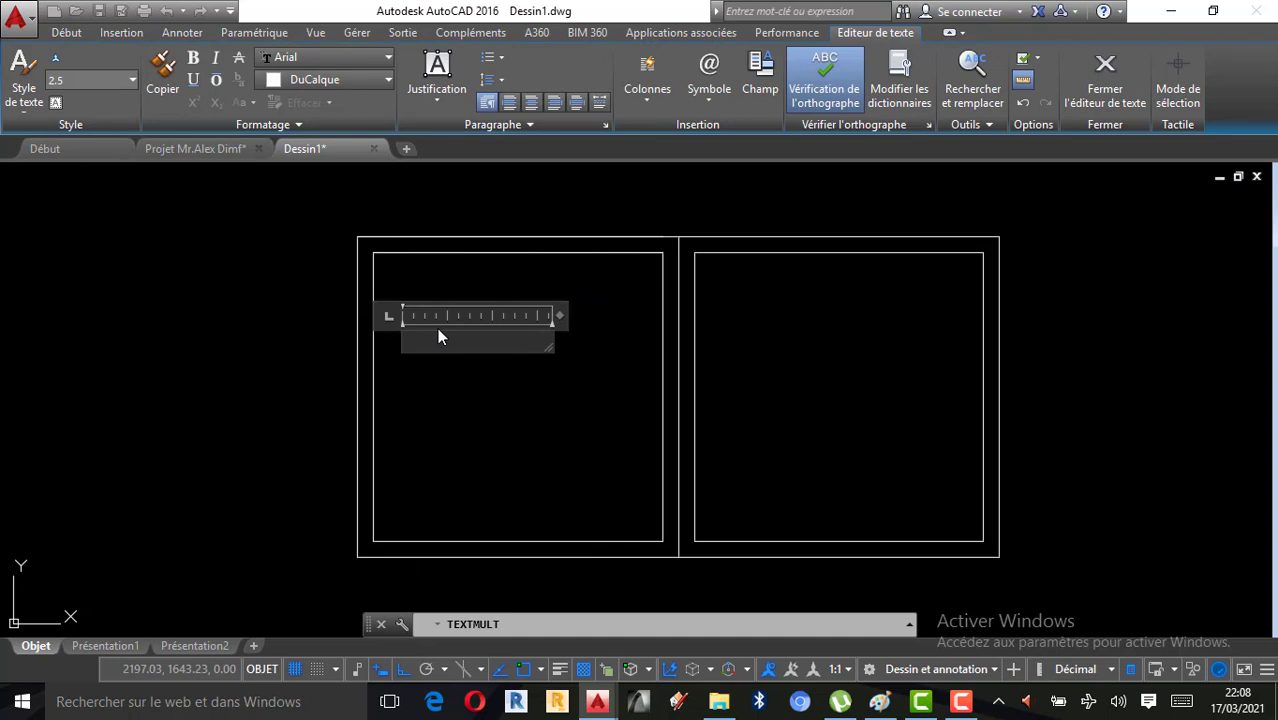
Enter "Sejour" as the multiline text's content and finish the text
{"action": "type", "text": "Sejour"}
{"action": "left_click", "coordinate": [428, 402]}
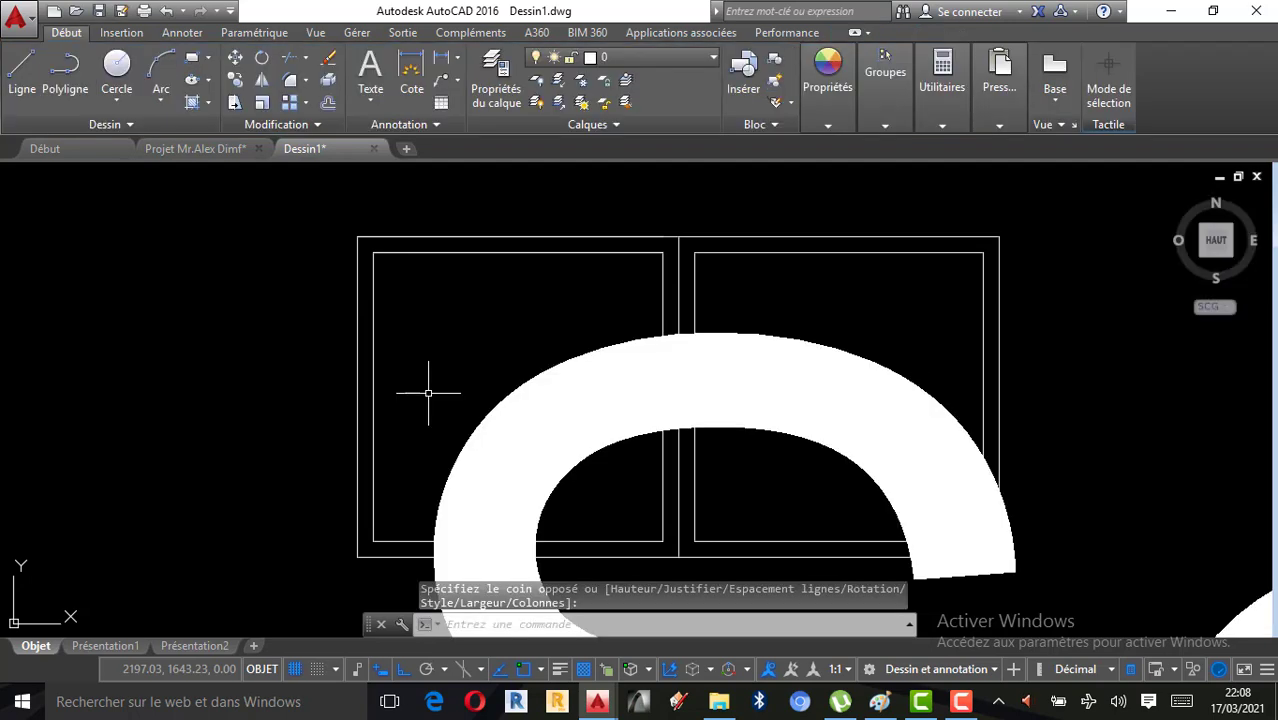
{"action": "scroll", "coordinate": [400, 385], "scroll_direction": "down", "scroll_amount": 4}
{"action": "scroll", "coordinate": [330, 375], "scroll_direction": "down", "scroll_amount": 3}
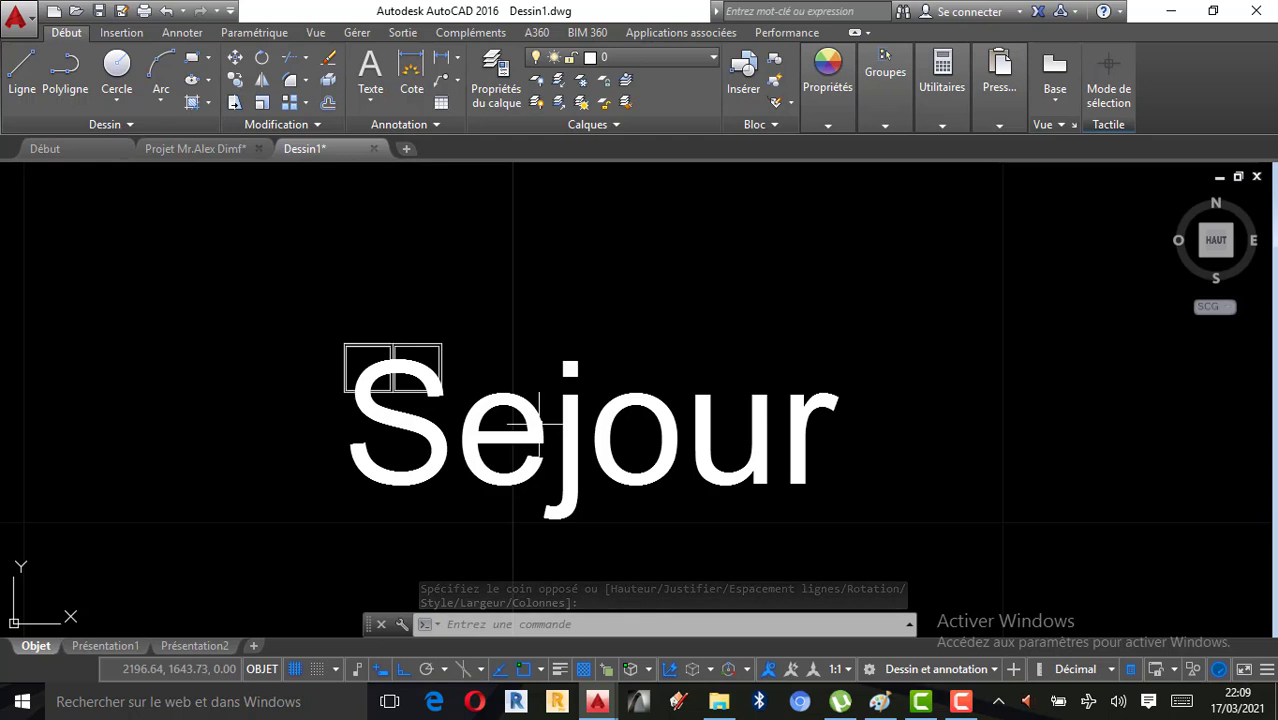
{"action": "scroll", "coordinate": [508, 430], "scroll_direction": "up", "scroll_amount": 2}
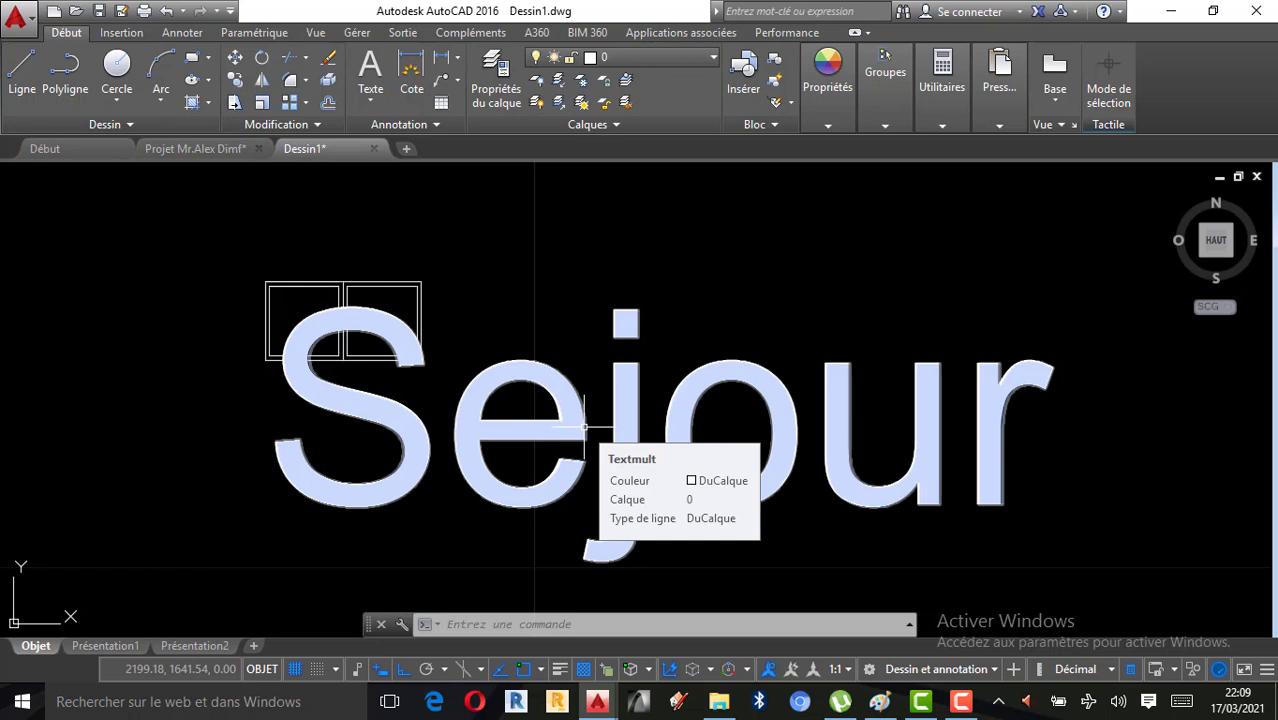
Examine the height setting and the available fonts of the Standard text style, and close the style settings
{"action": "left_click", "coordinate": [181, 33]}
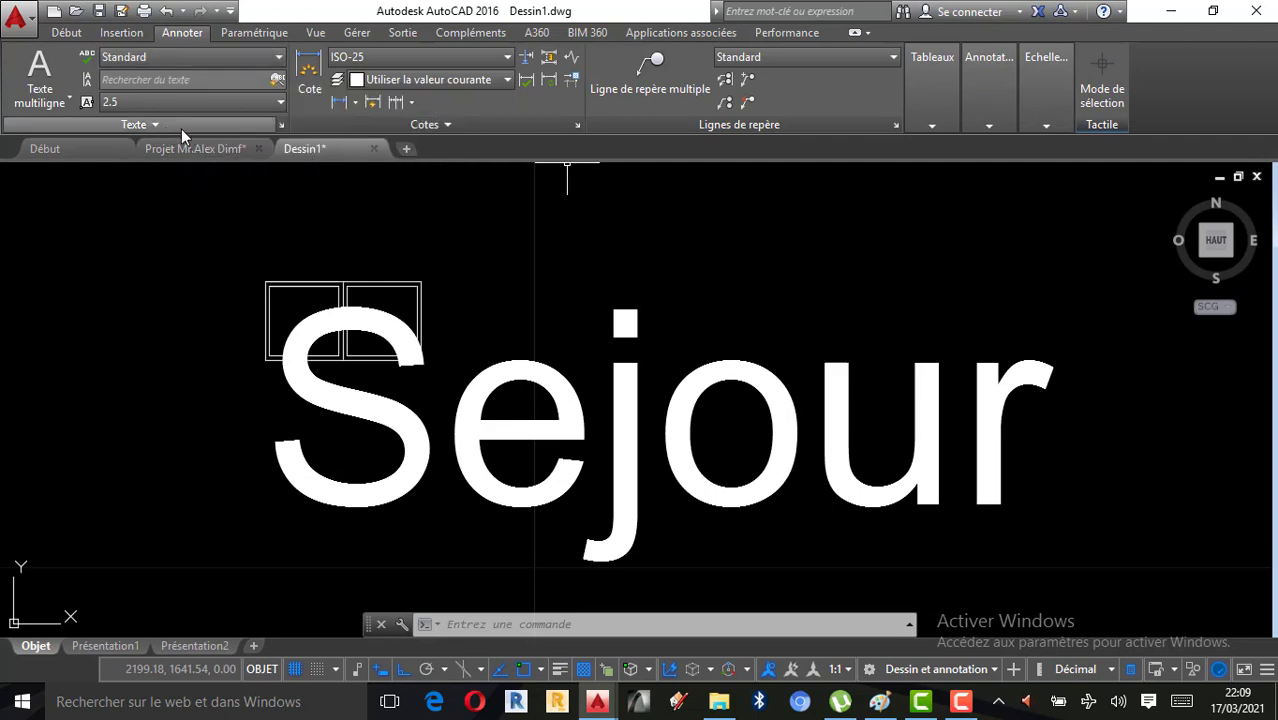
{"action": "left_click", "coordinate": [280, 126]}
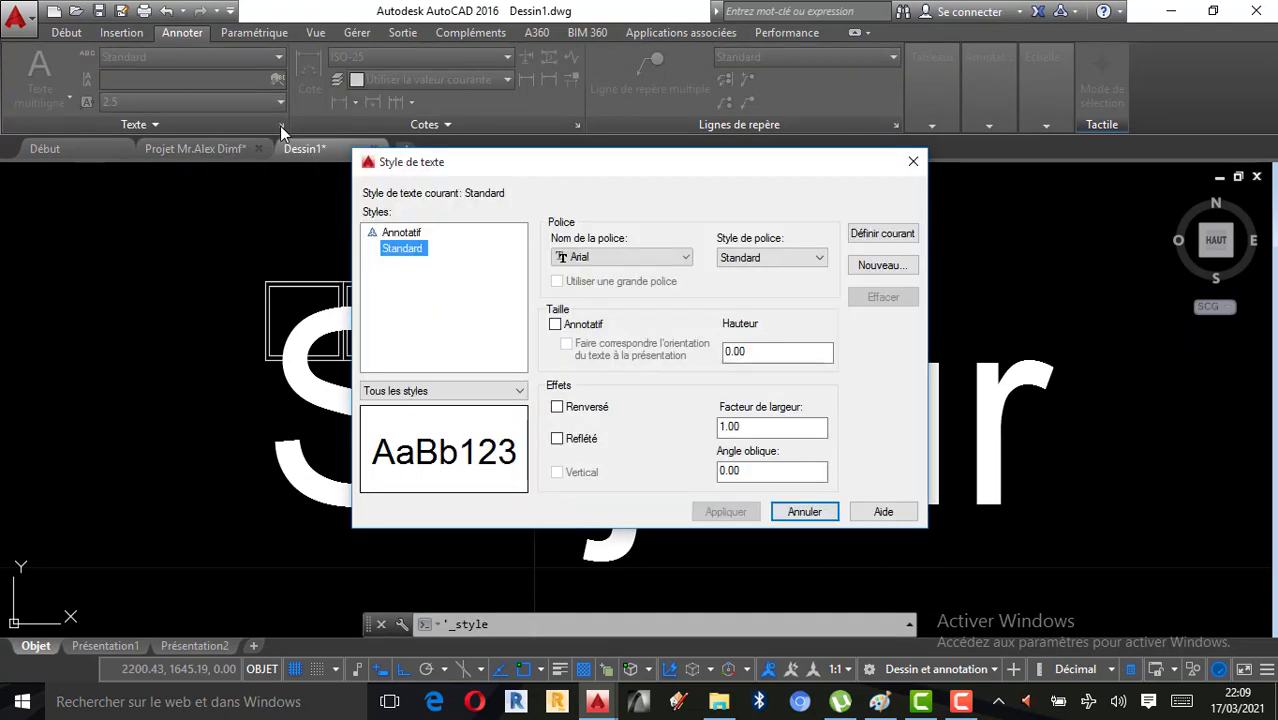
{"action": "double_click", "coordinate": [760, 351]}
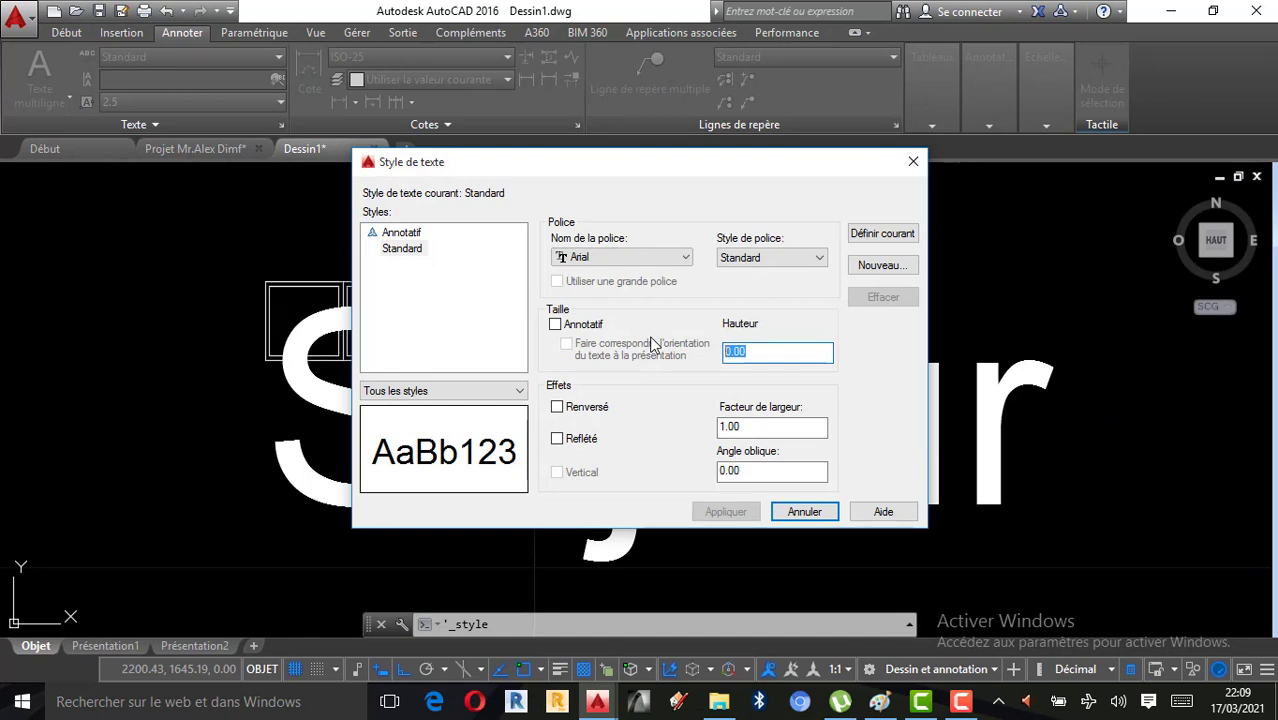
{"action": "left_click", "coordinate": [687, 257]}
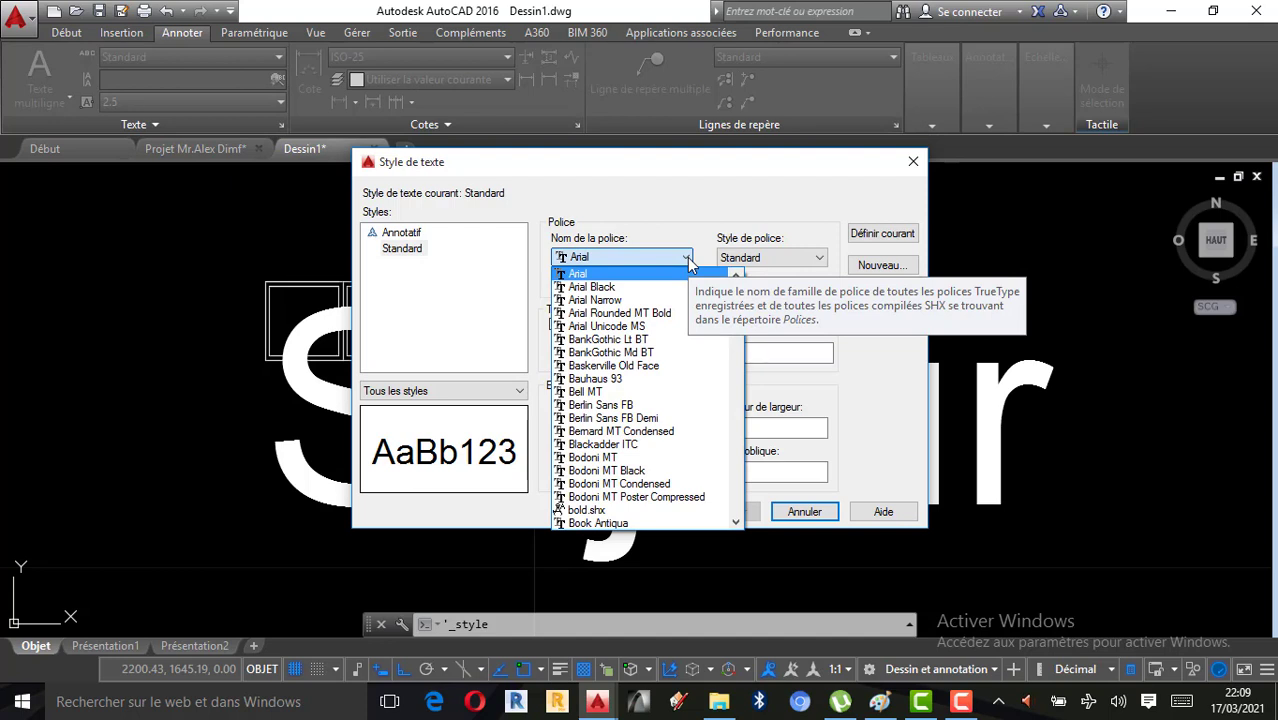
{"action": "left_click", "coordinate": [896, 379]}
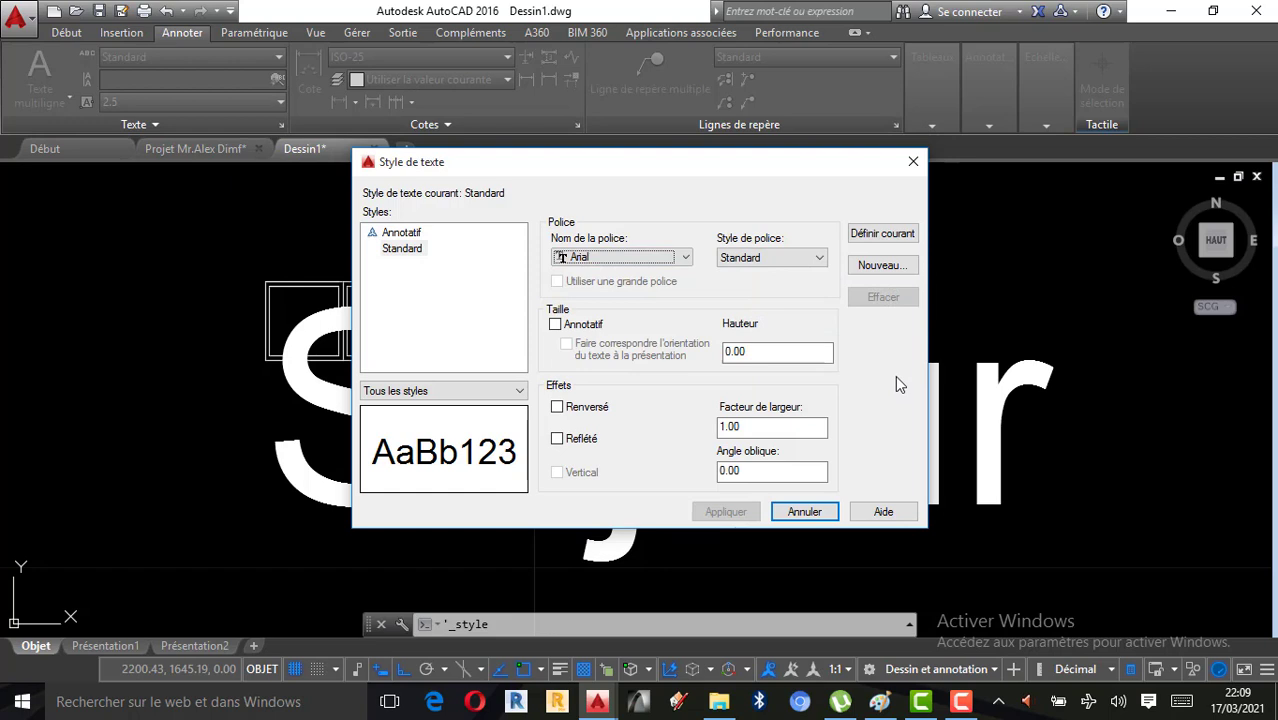
{"action": "left_click", "coordinate": [913, 162]}
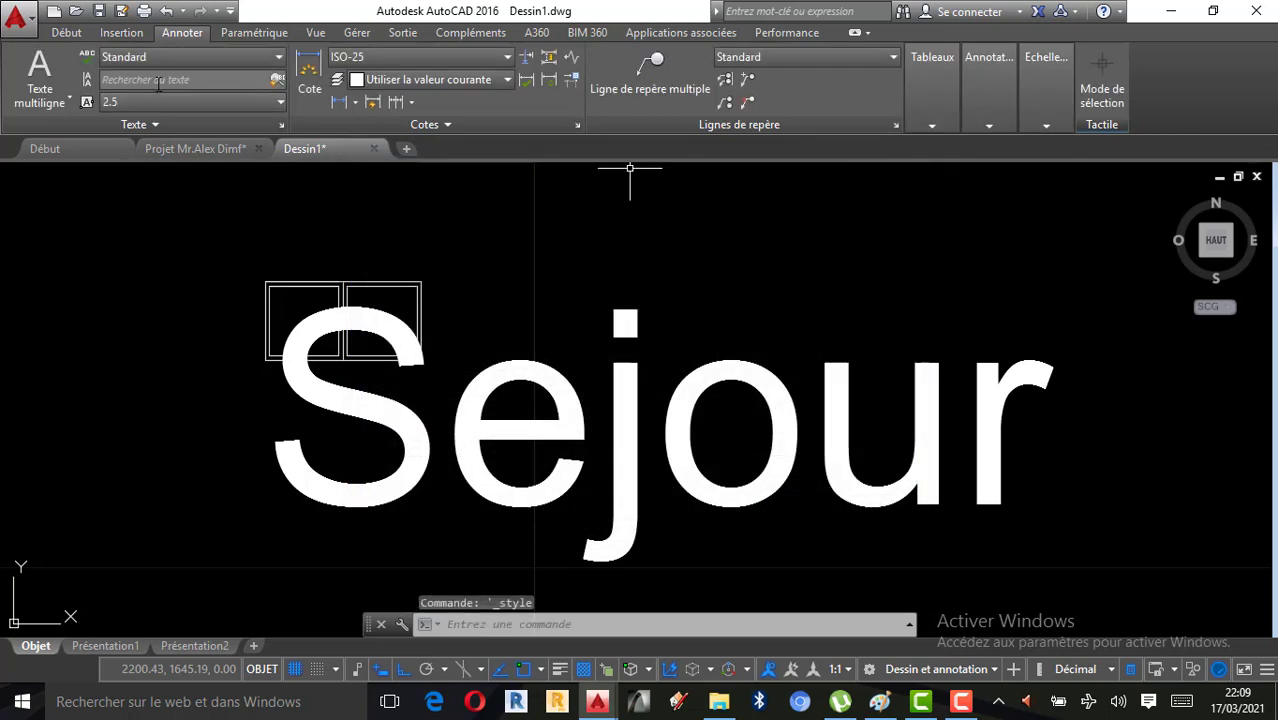
{"action": "left_click", "coordinate": [67, 32]}
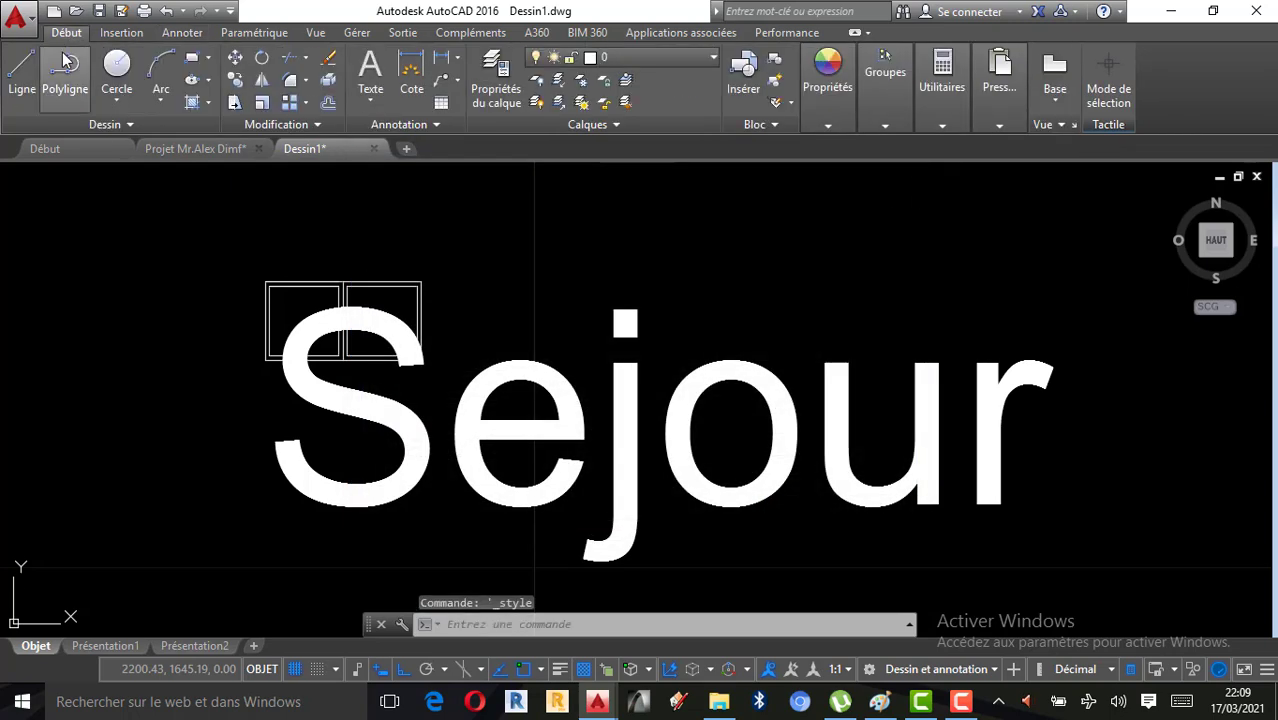
Scale the Sejour text by a factor of 1/5 about a base point near the middle of the word
{"action": "left_click", "coordinate": [1078, 488]}
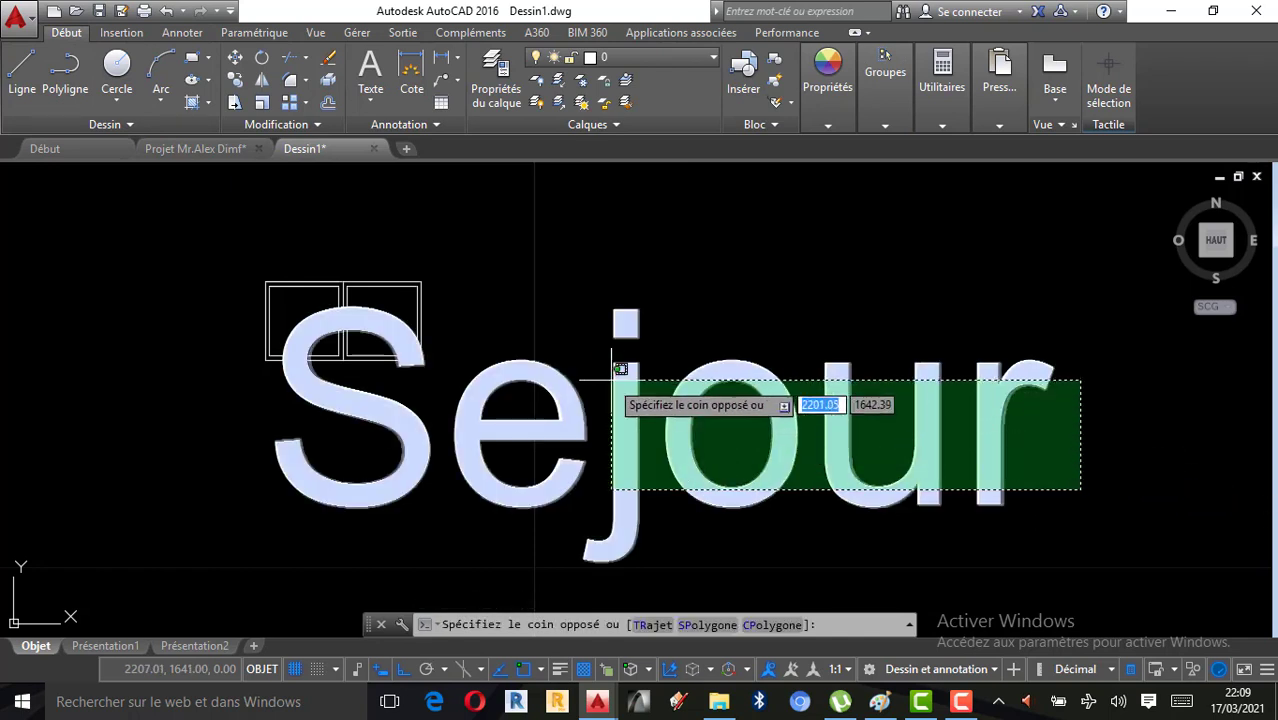
{"action": "left_click", "coordinate": [600, 372]}
{"action": "scroll", "coordinate": [704, 448], "scroll_direction": "down", "scroll_amount": 2}
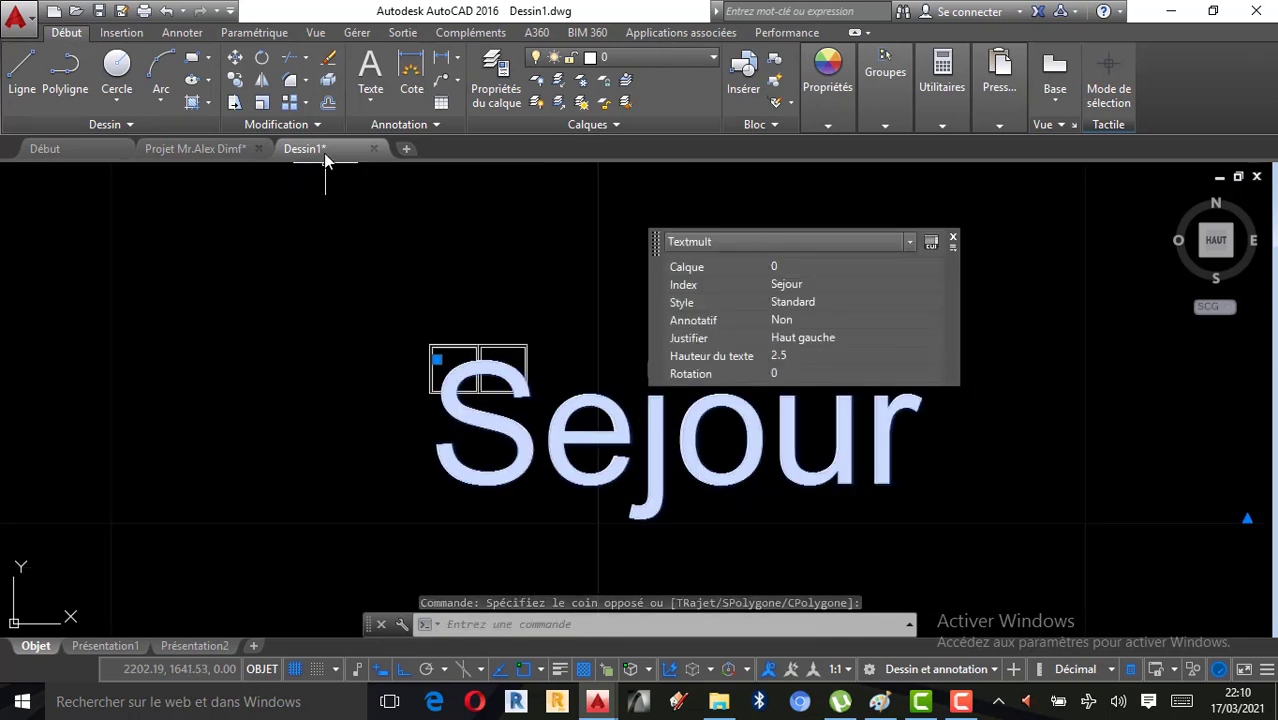
{"action": "left_click", "coordinate": [264, 104]}
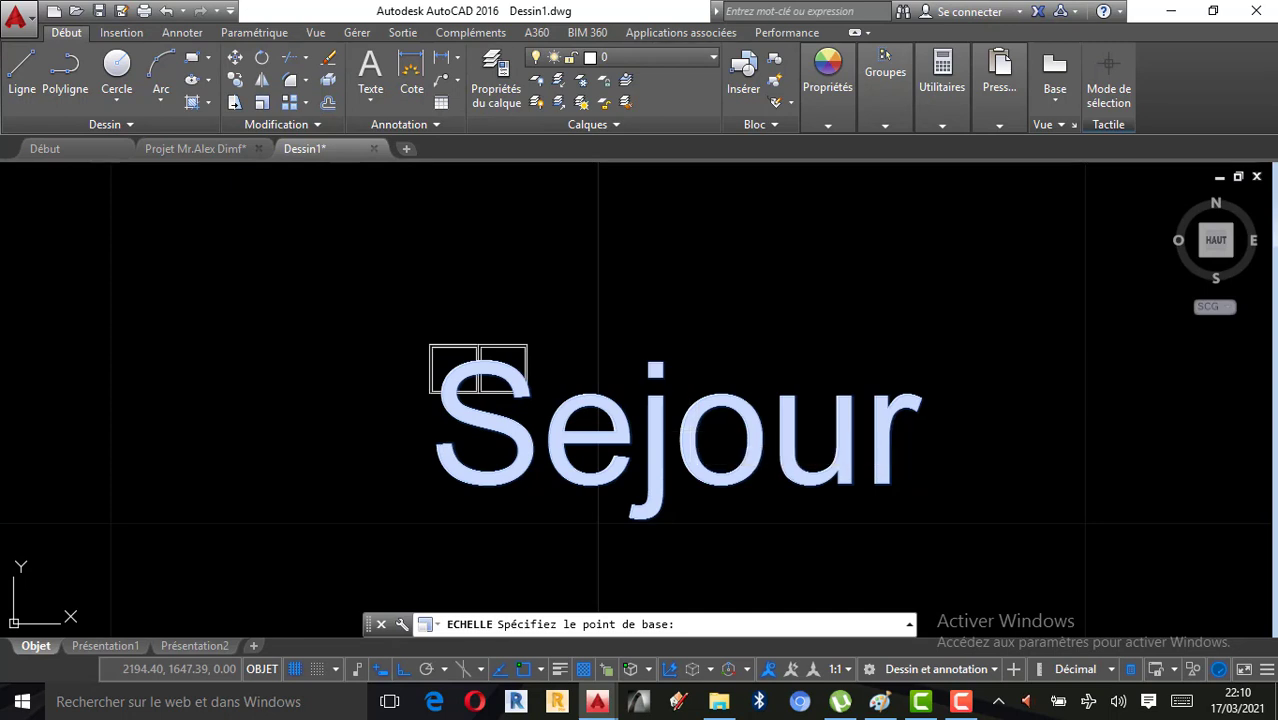
{"action": "left_click", "coordinate": [690, 428]}
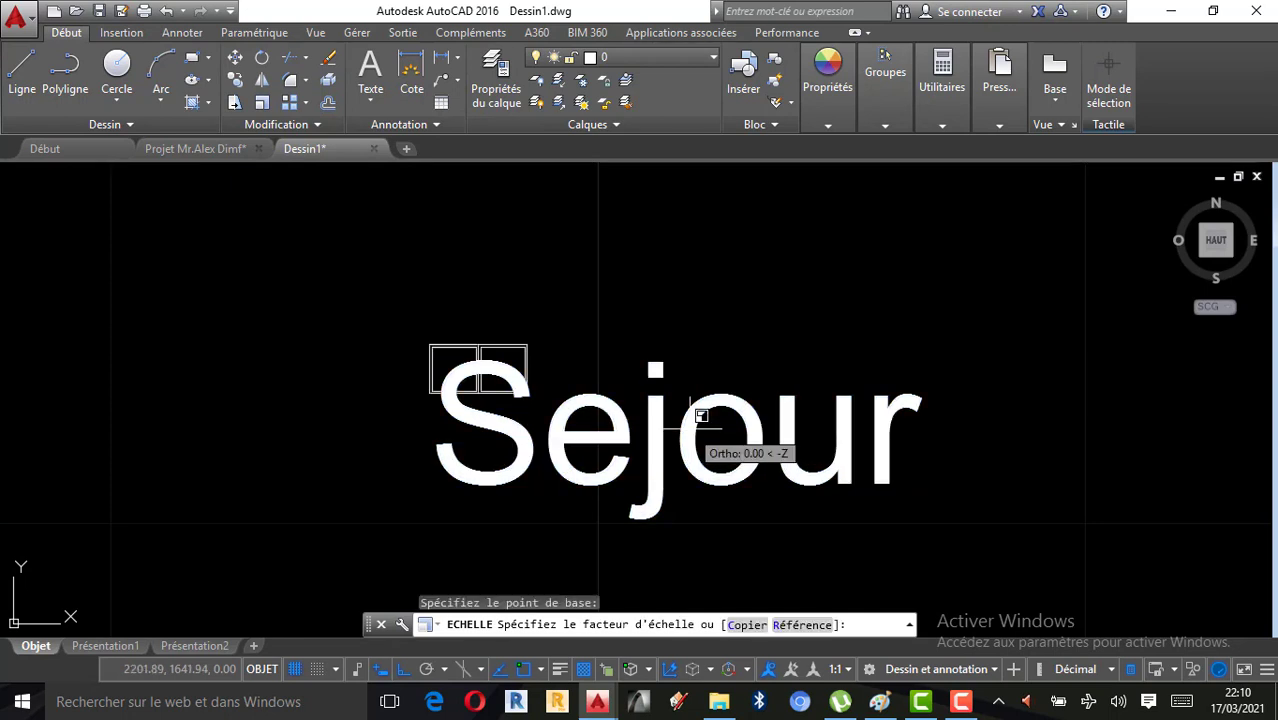
{"action": "type", "text": "1"}
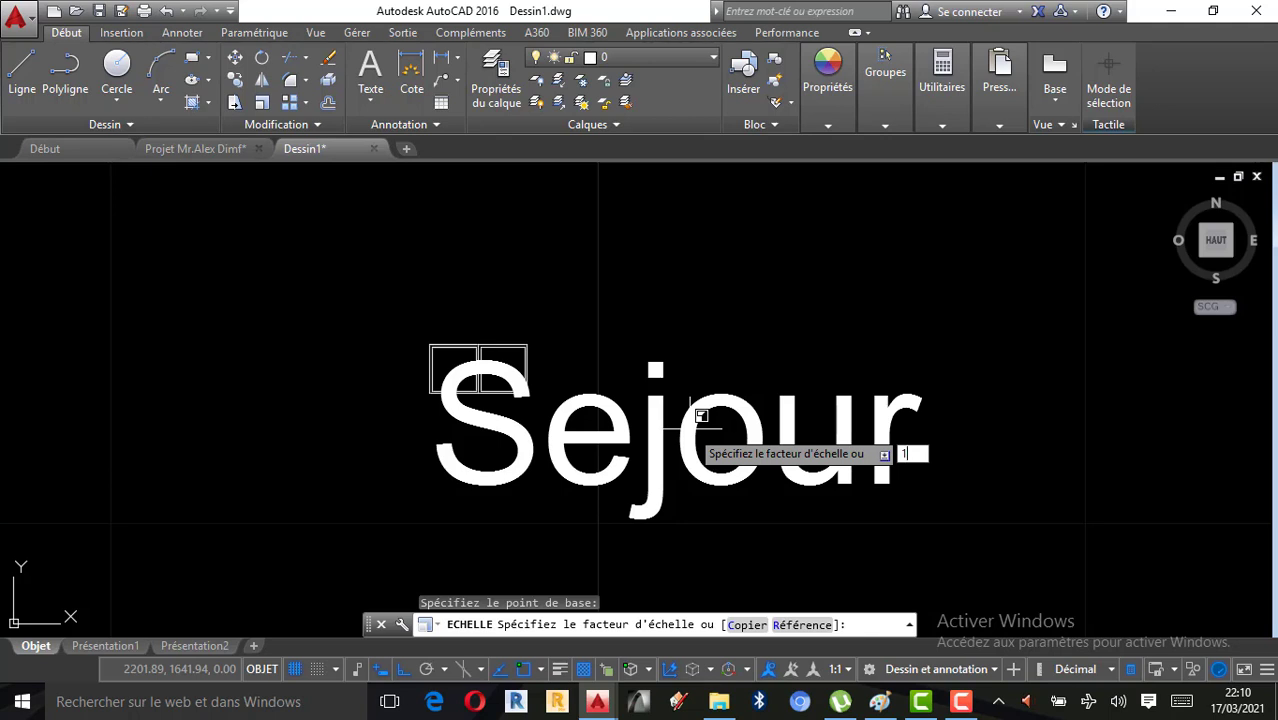
{"action": "type", "text": "/5"}
{"action": "key", "text": "Return"}
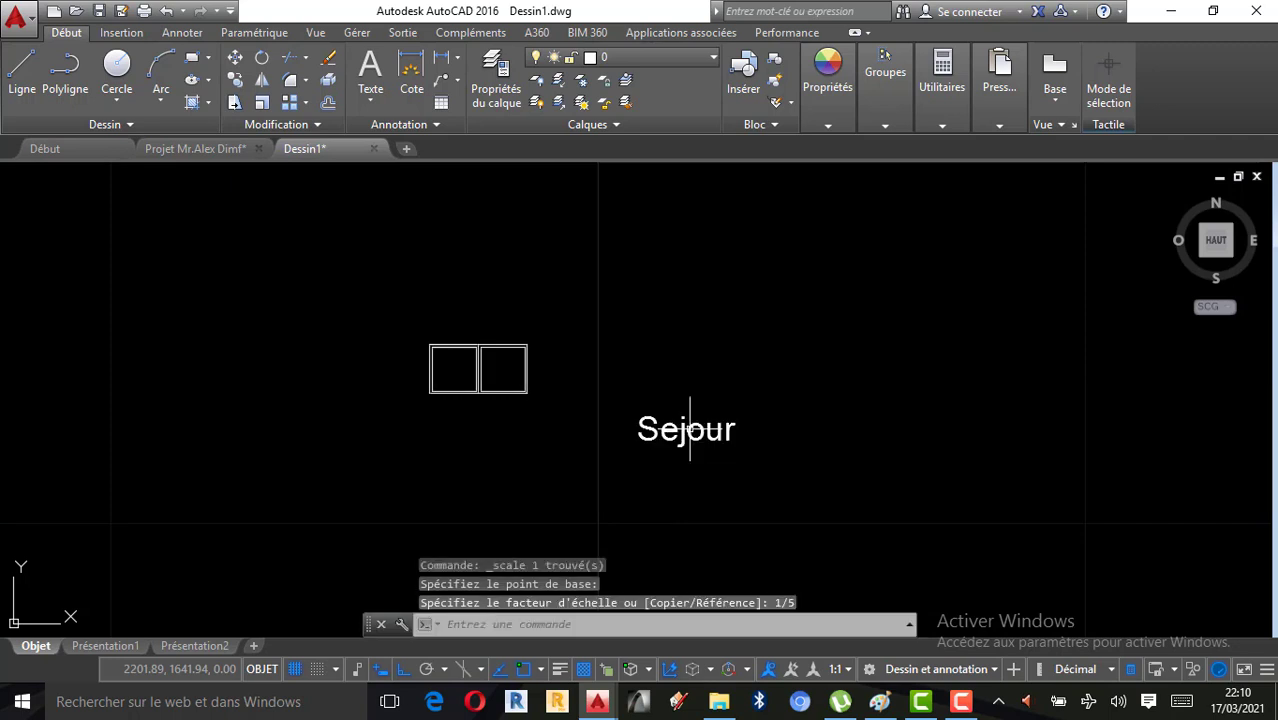
Scale the Sejour text by a further factor of 1/4 about a base point near the word's middle
{"action": "scroll", "coordinate": [713, 430], "scroll_direction": "up", "scroll_amount": 2}
{"action": "left_click", "coordinate": [779, 457]}
{"action": "left_click", "coordinate": [528, 357]}
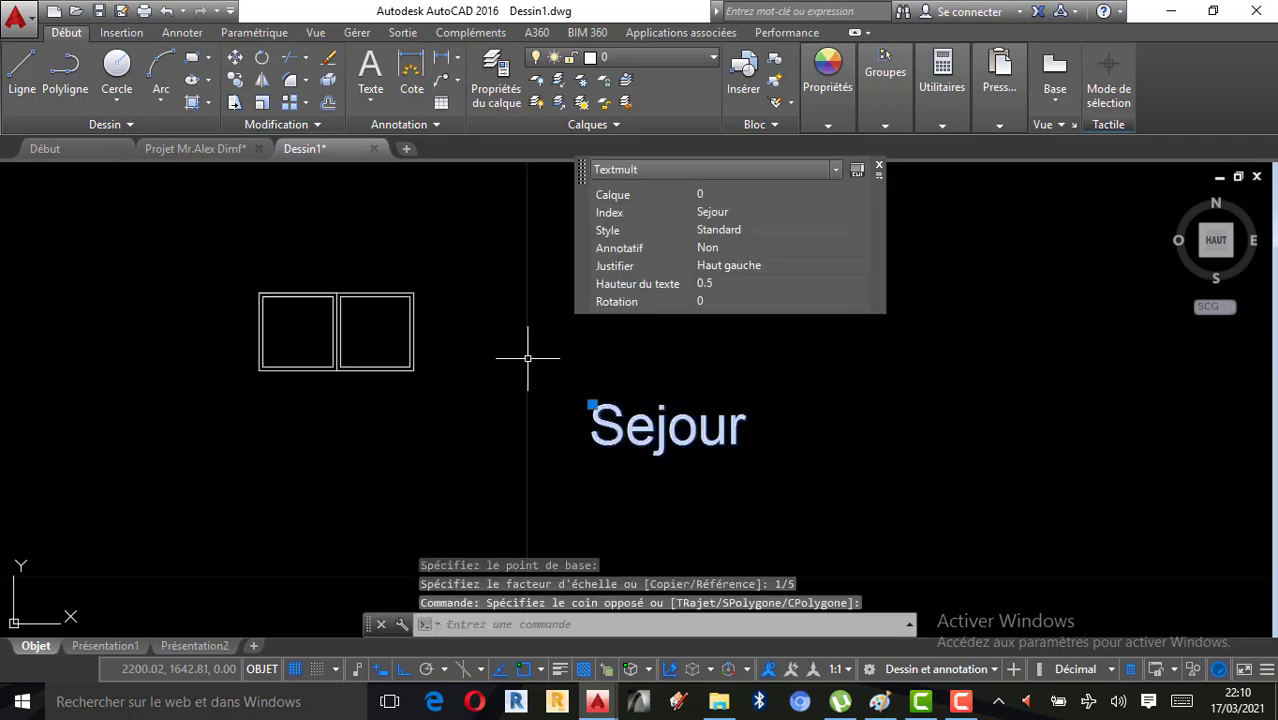
{"action": "left_click", "coordinate": [263, 104]}
{"action": "left_click", "coordinate": [686, 421]}
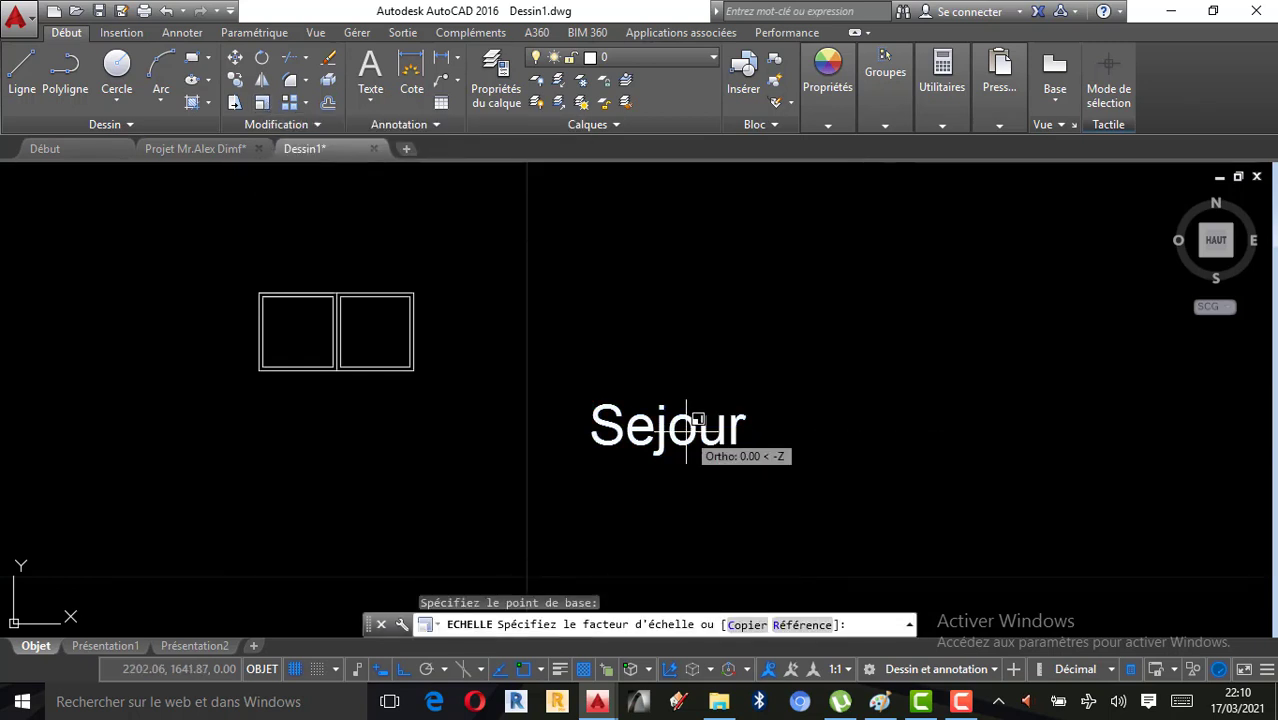
{"action": "type", "text": "1/4"}
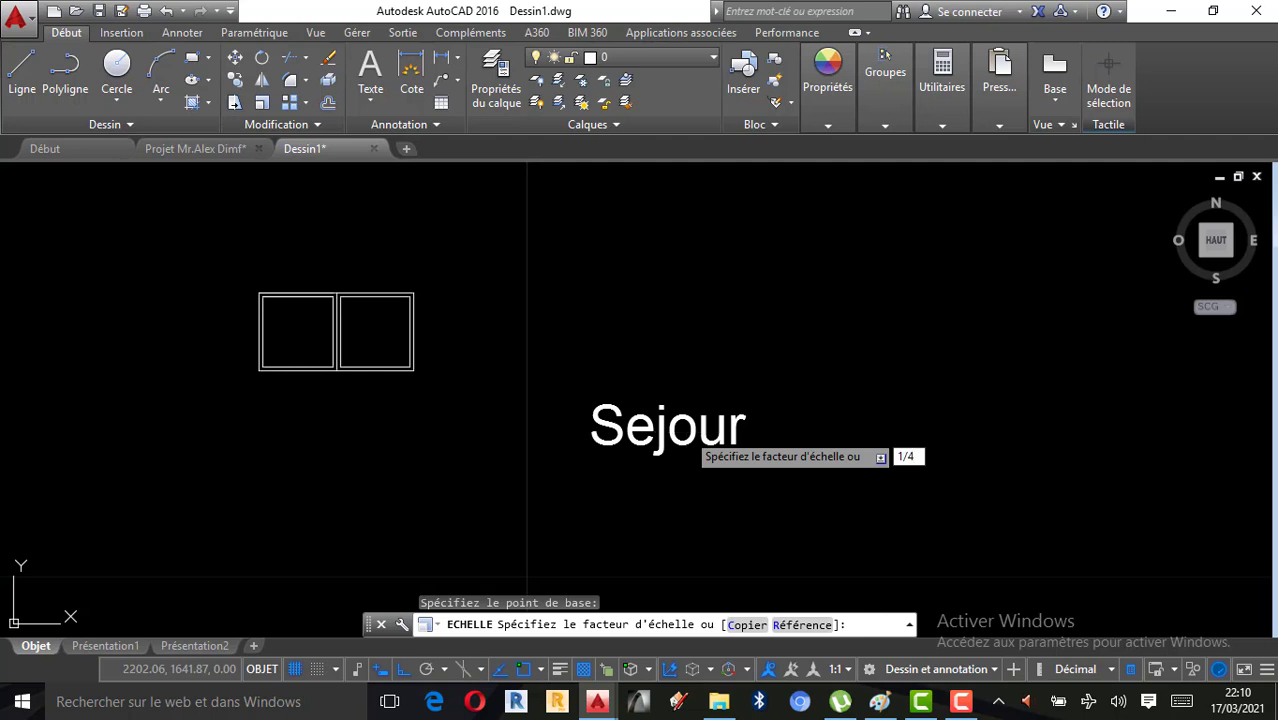
{"action": "key", "text": "Return"}
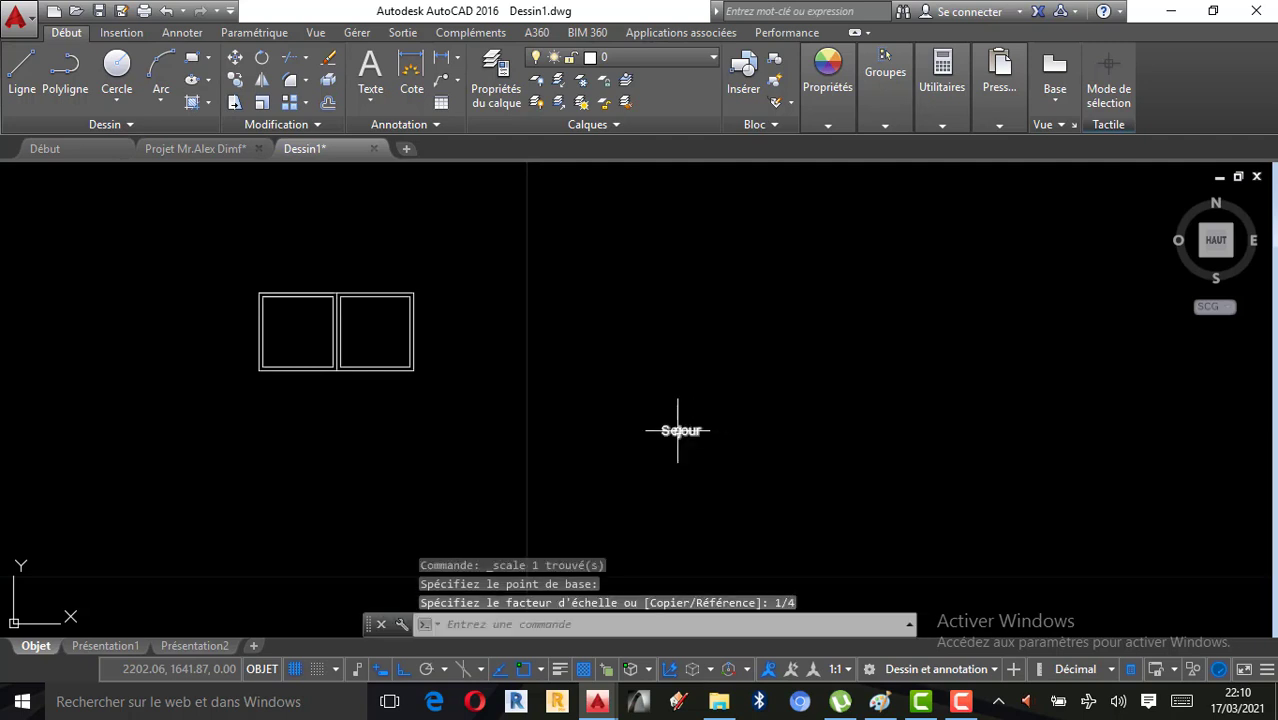
Move the Sejour text freely, with ortho mode off, to the centre of the left square
{"action": "left_click", "coordinate": [680, 430]}
{"action": "left_click", "coordinate": [234, 60]}
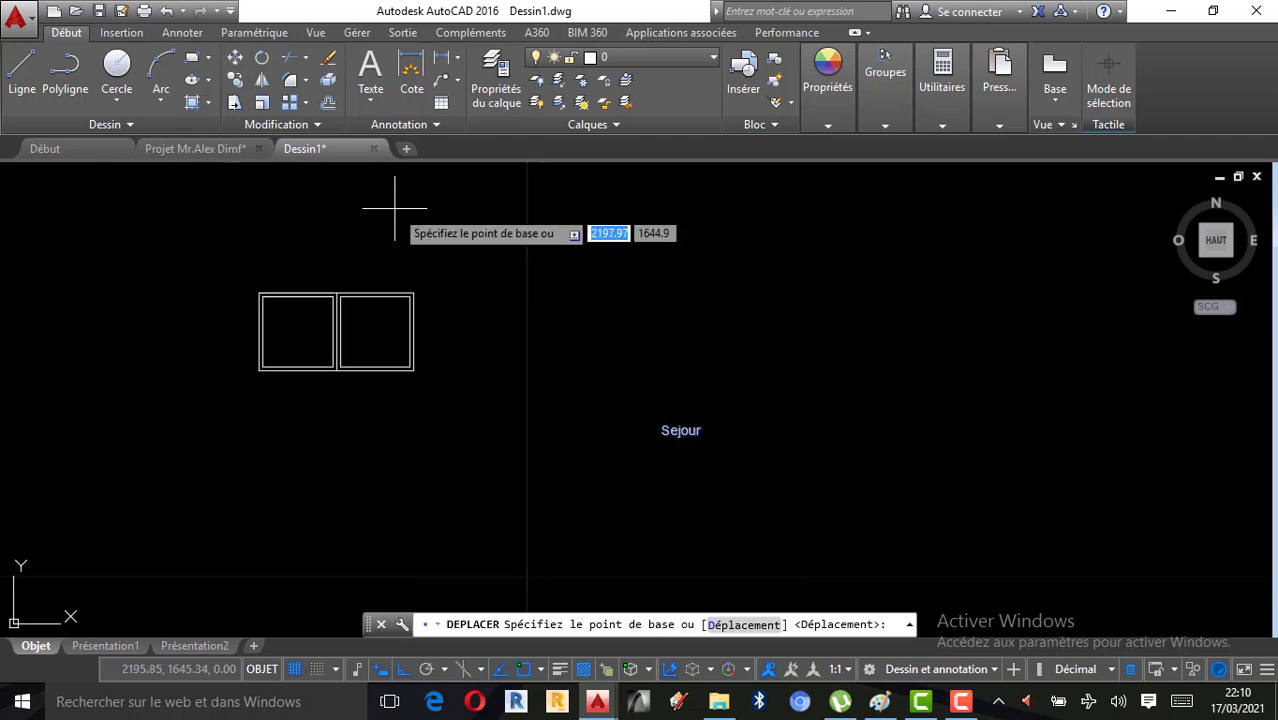
{"action": "scroll", "coordinate": [677, 430], "scroll_direction": "up", "scroll_amount": 2}
{"action": "left_click", "coordinate": [677, 430]}
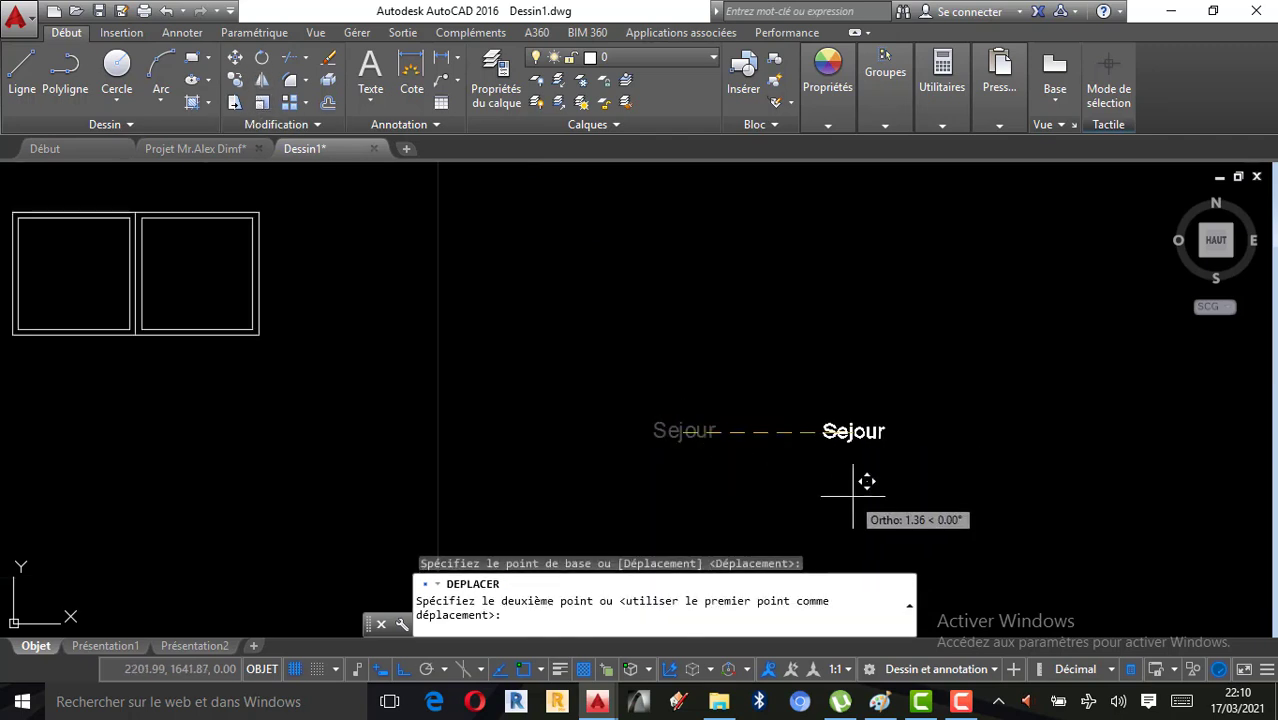
{"action": "scroll", "coordinate": [459, 426], "scroll_direction": "down", "scroll_amount": 4}
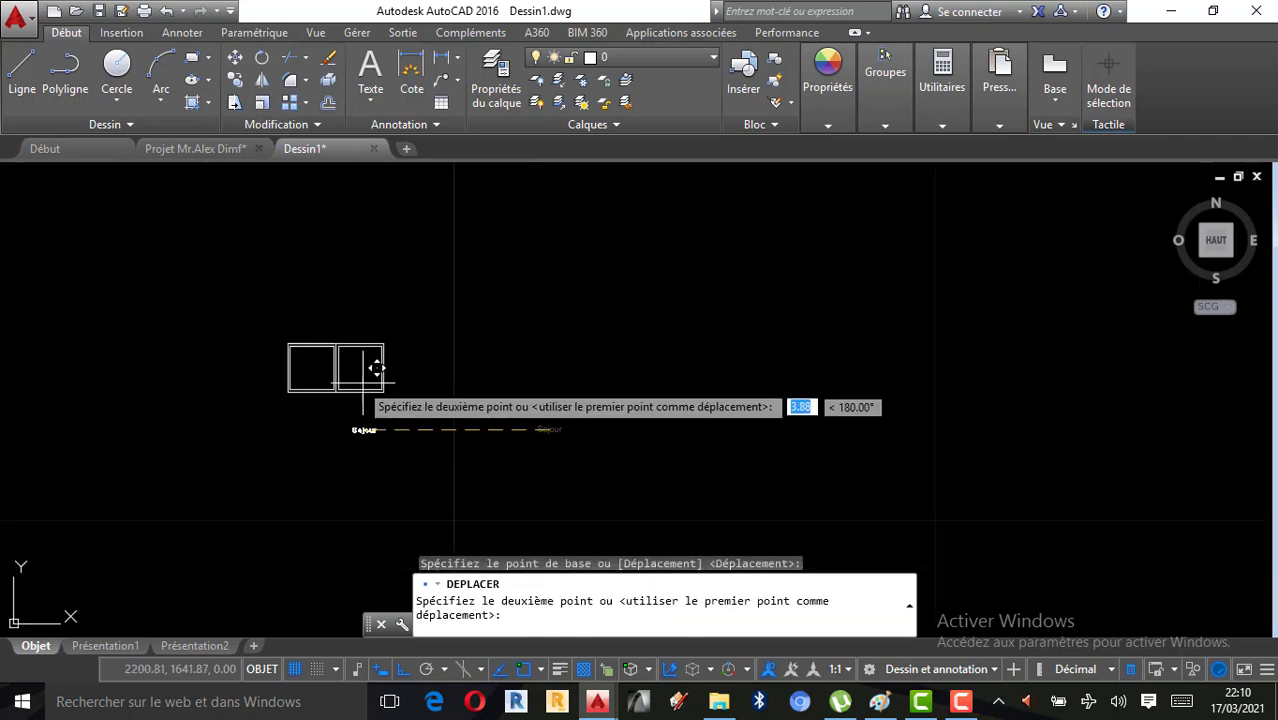
{"action": "left_click", "coordinate": [403, 669]}
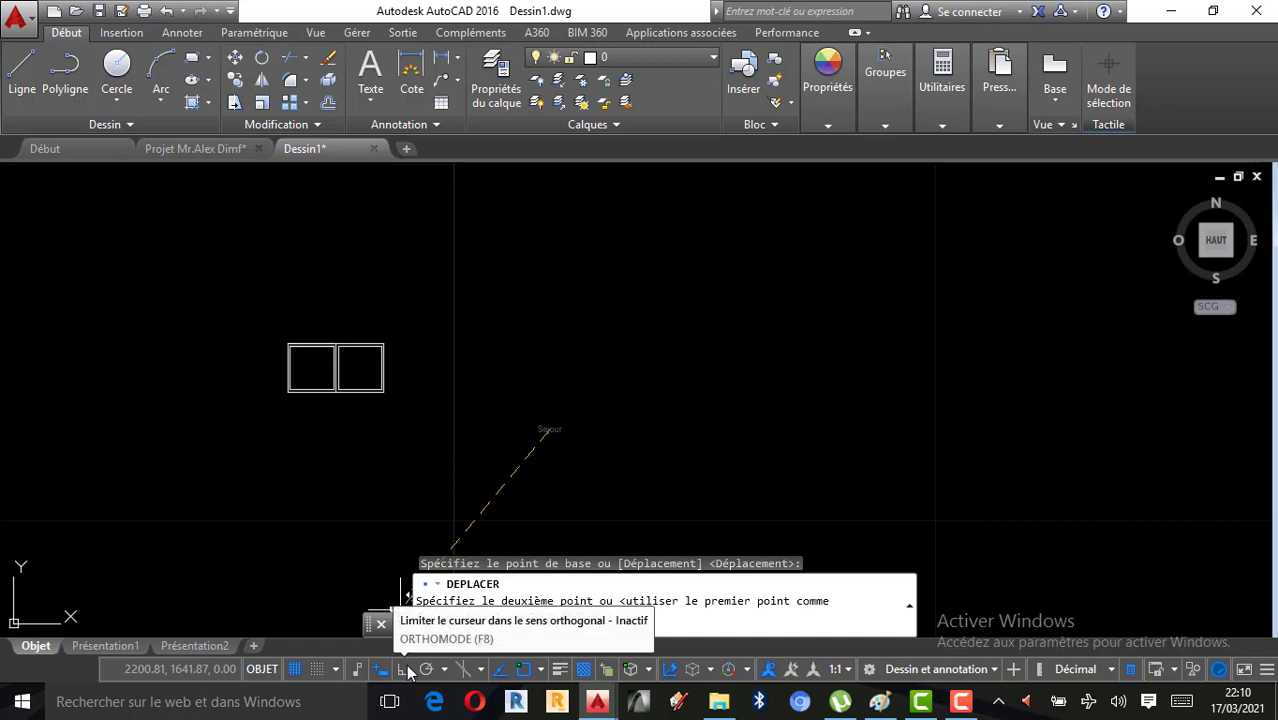
{"action": "scroll", "coordinate": [330, 360], "scroll_direction": "up", "scroll_amount": 8}
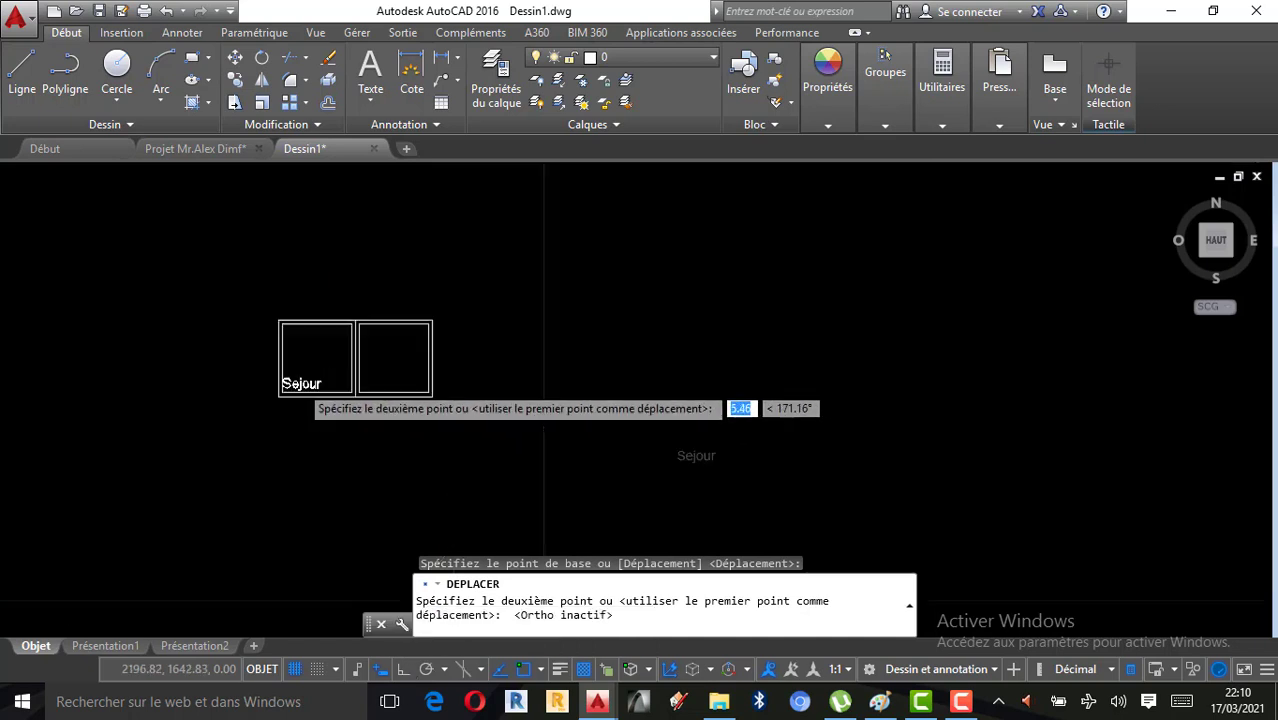
{"action": "scroll", "coordinate": [372, 442], "scroll_direction": "down", "scroll_amount": 2}
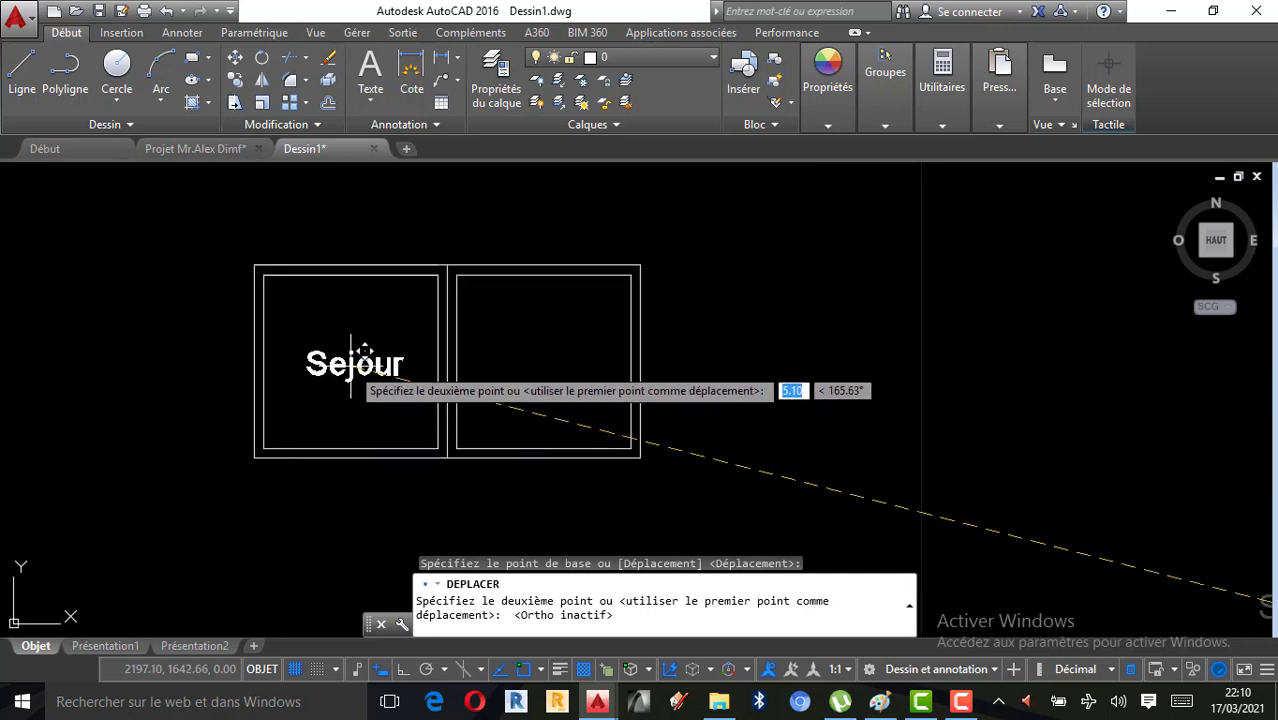
{"action": "left_click", "coordinate": [352, 358]}
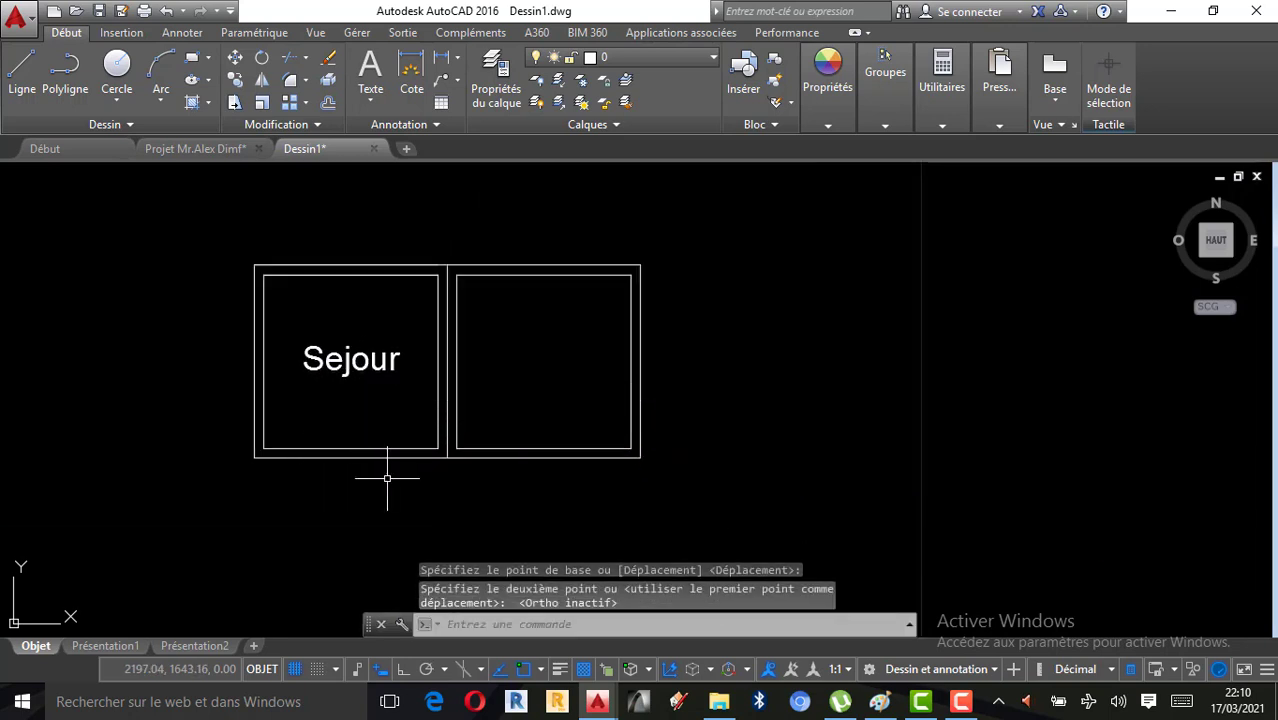
Write the single-line text "Chambre" in the right square with a height of about 0.07 and a rotation of 270°, using ortho mode
{"action": "scroll", "coordinate": [350, 358], "scroll_direction": "up", "scroll_amount": 2}
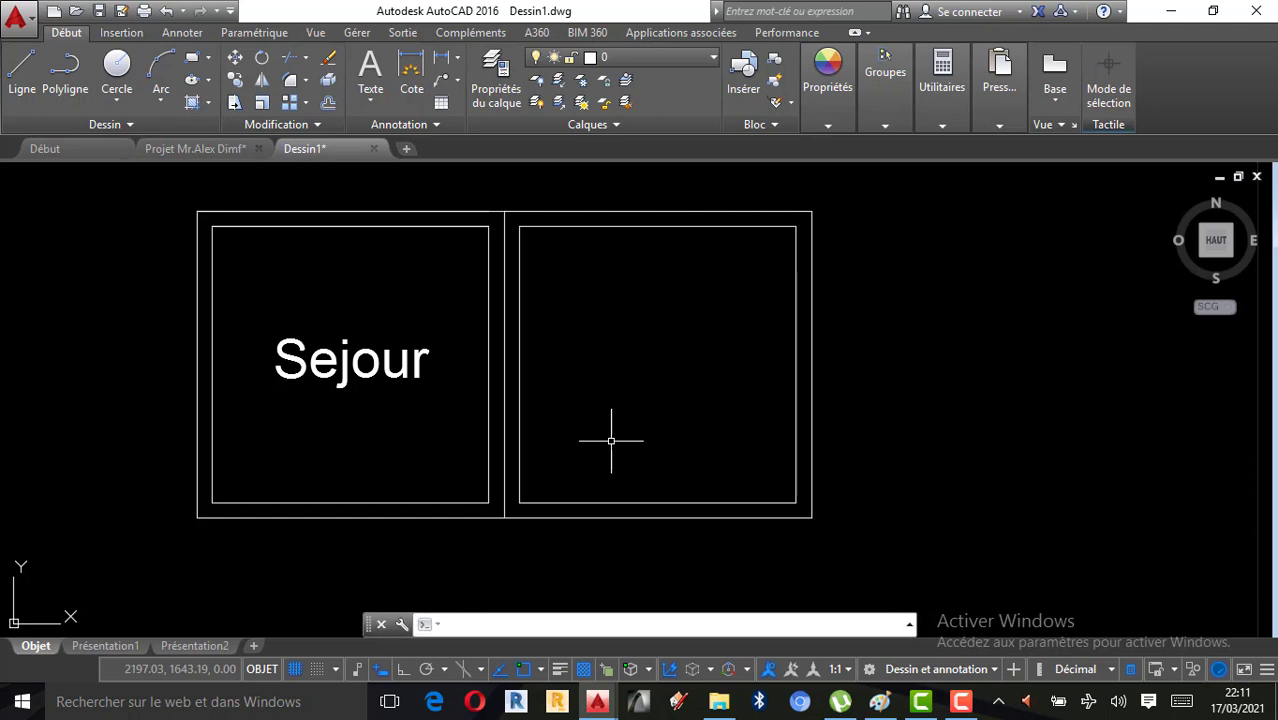
{"action": "type", "text": "T"}
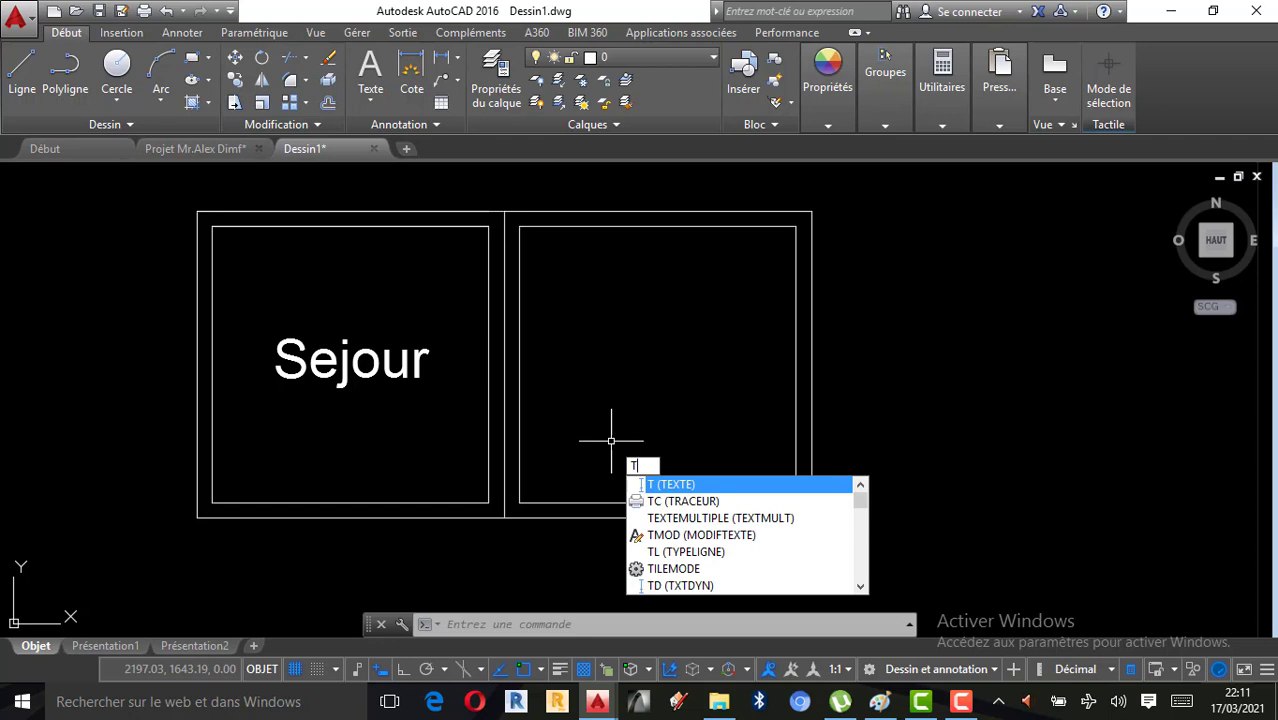
{"action": "key", "text": "Return"}
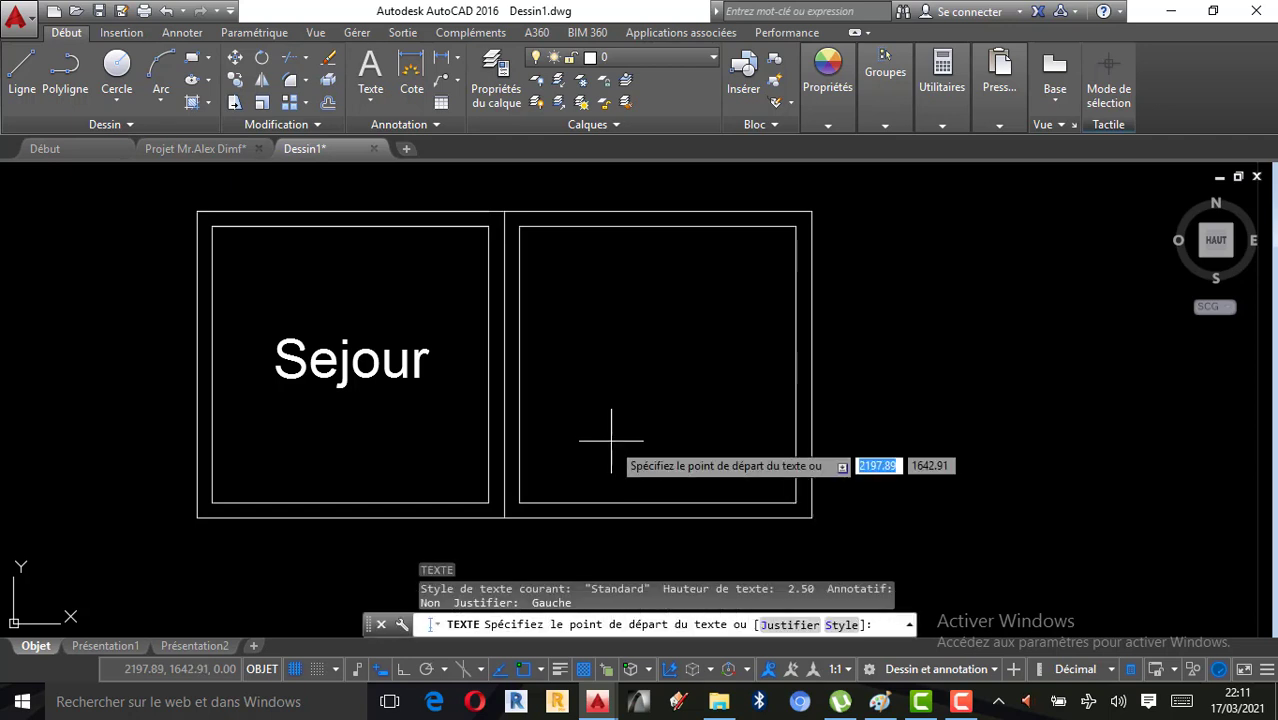
{"action": "left_click", "coordinate": [587, 370]}
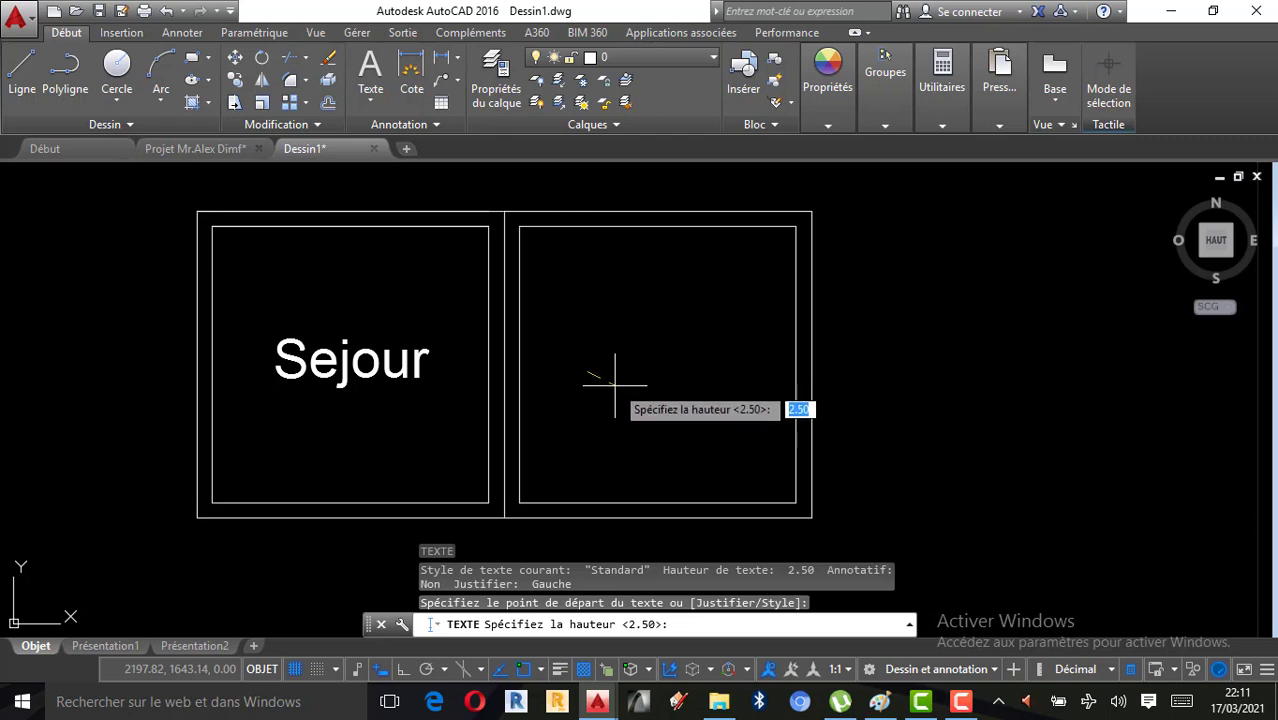
{"action": "left_click", "coordinate": [405, 669]}
{"action": "left_click", "coordinate": [598, 392]}
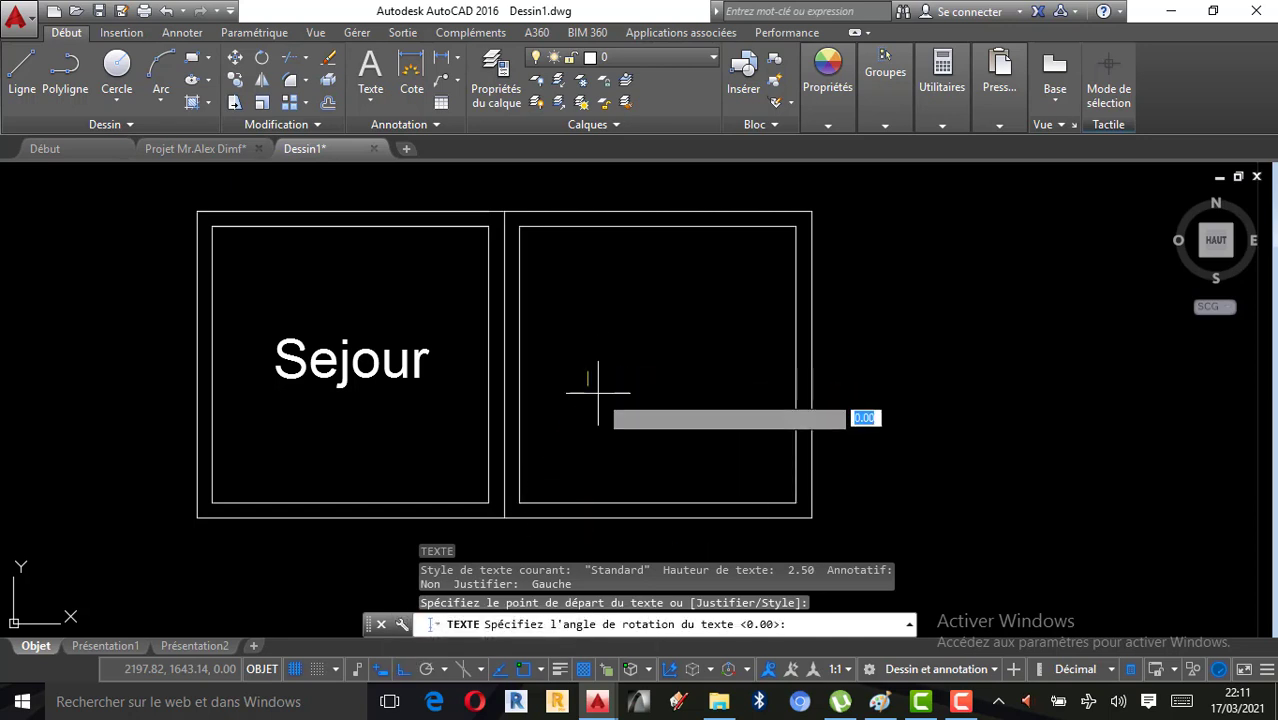
{"action": "key", "text": "Return"}
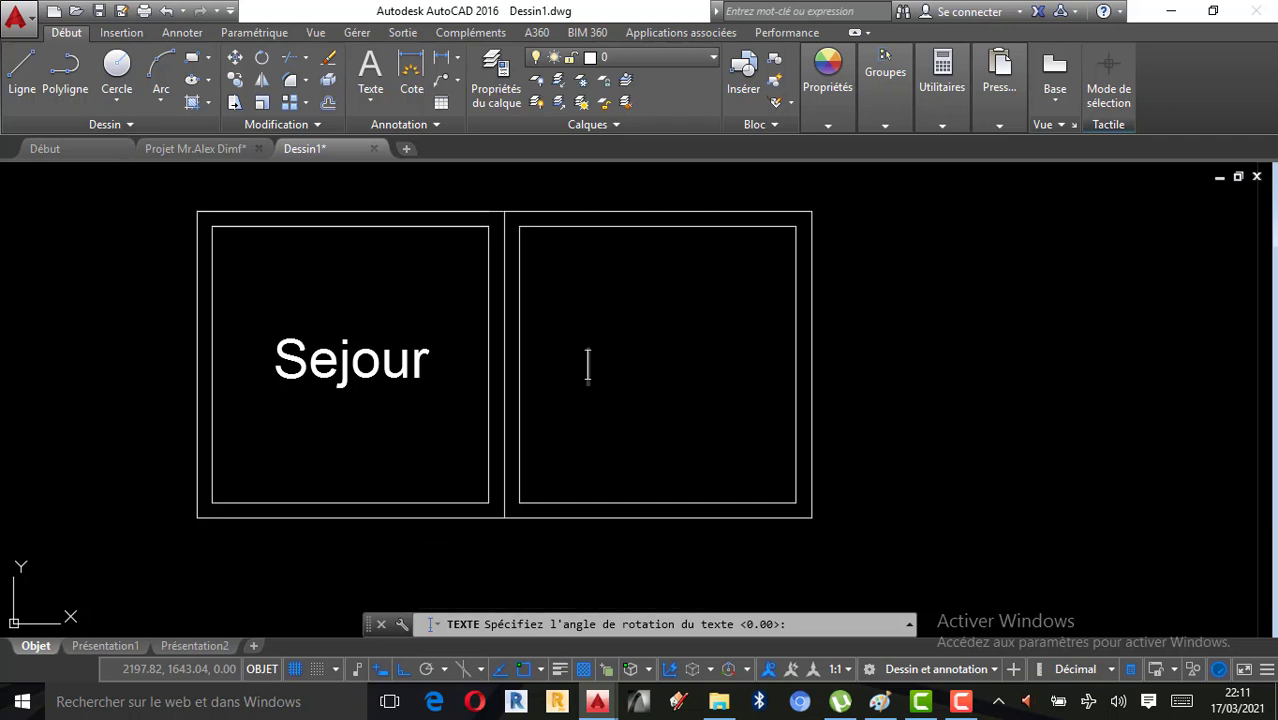
{"action": "type", "text": "Chambre"}
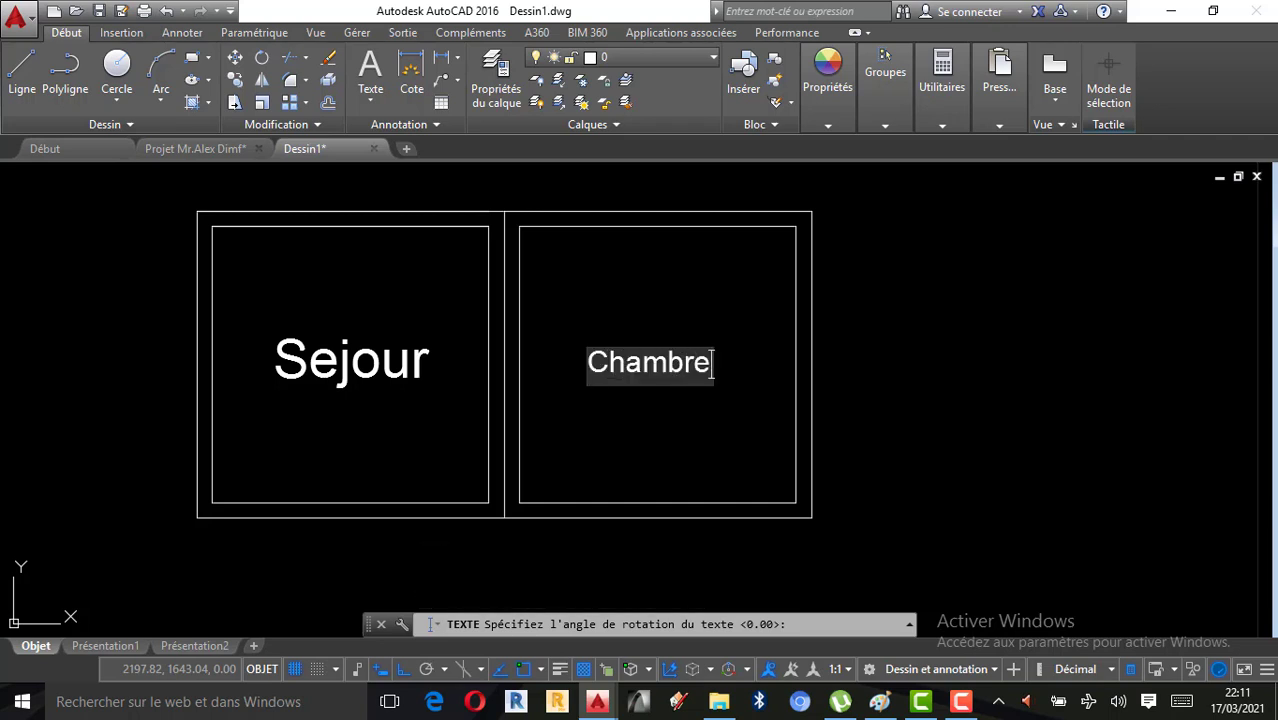
{"action": "left_click", "coordinate": [679, 457]}
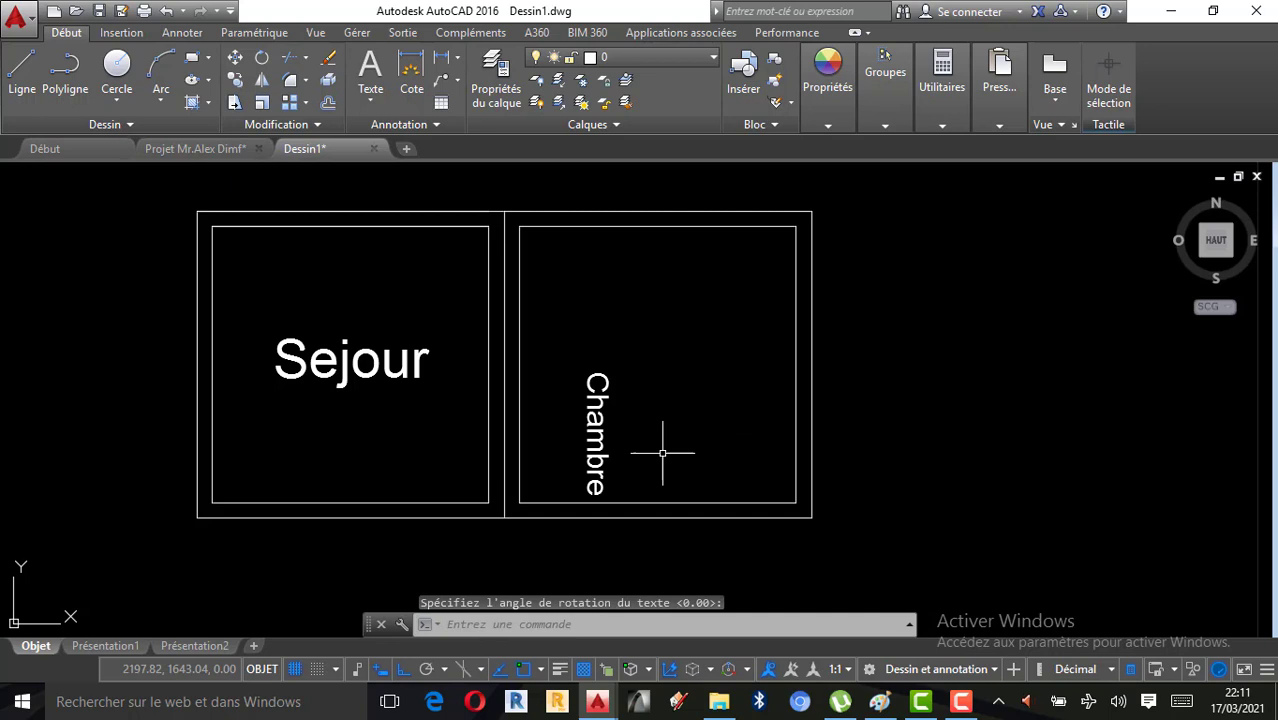
Rotate the Chambre text about its middle so that it reads horizontally
{"action": "left_click", "coordinate": [605, 432]}
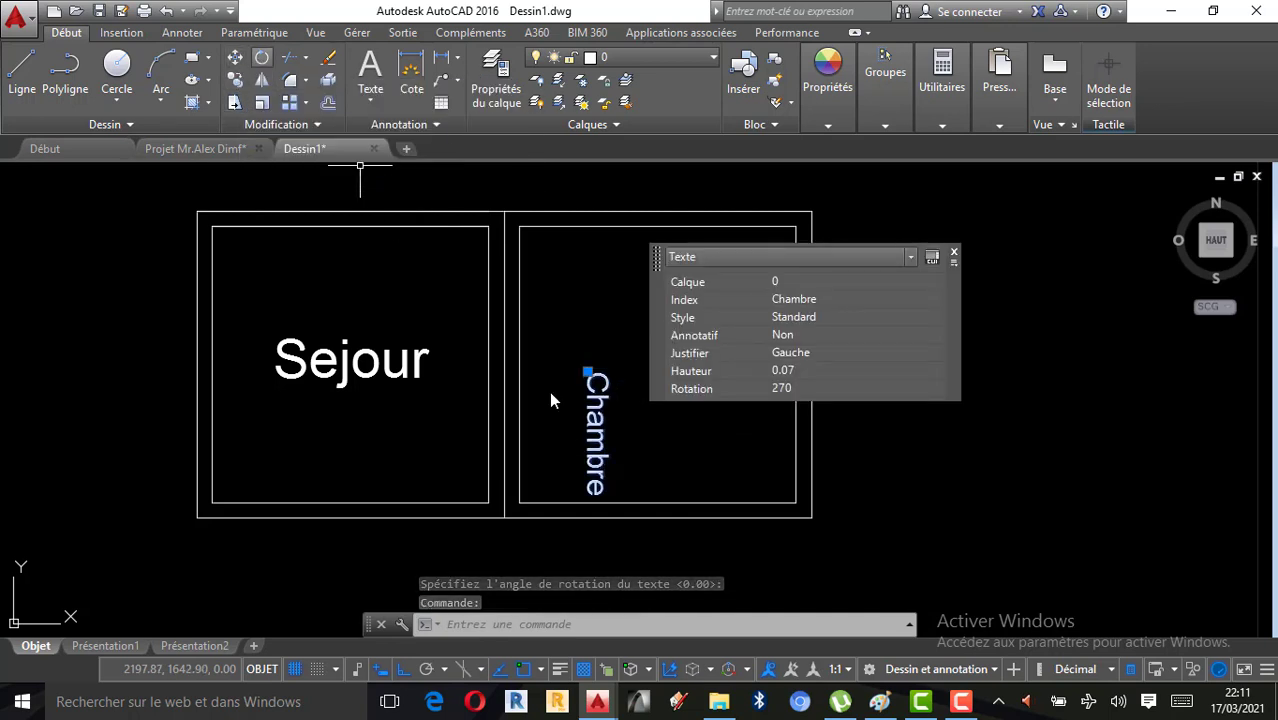
{"action": "left_click", "coordinate": [261, 62]}
{"action": "left_click", "coordinate": [596, 430]}
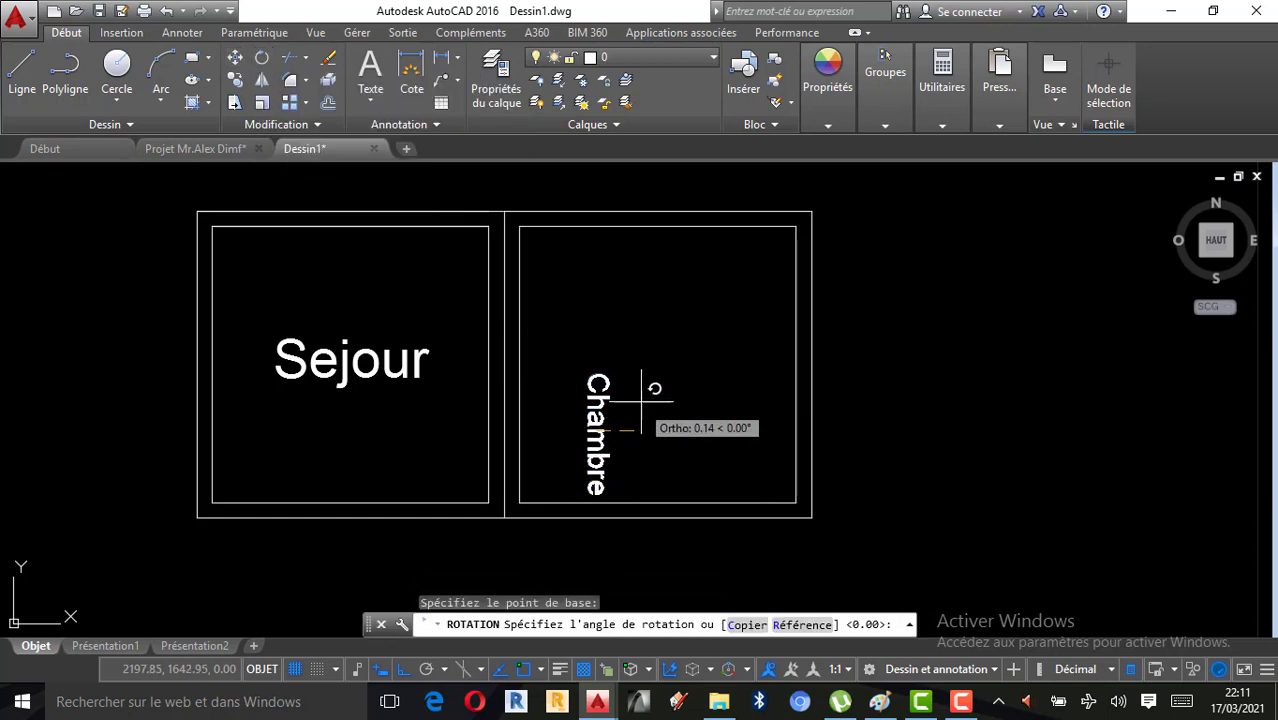
{"action": "key", "text": "Return"}
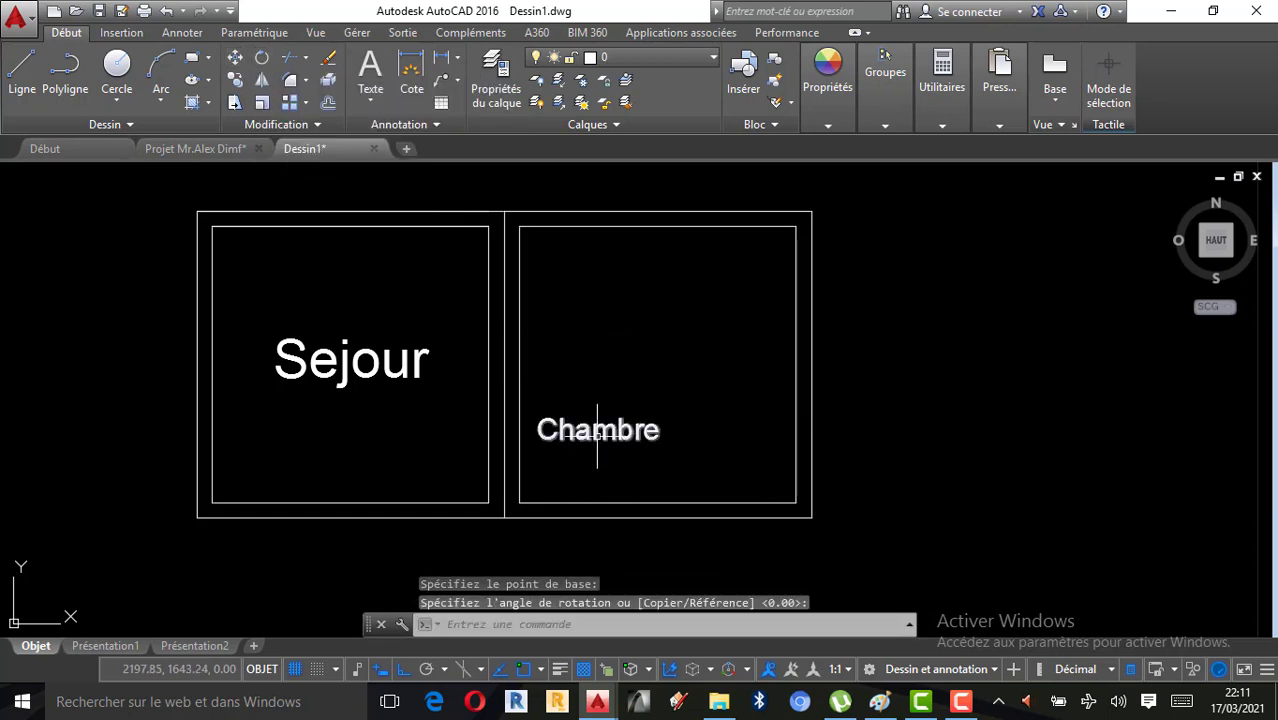
Move the Chambre text to the centre of the right square with ortho mode off
{"action": "left_click", "coordinate": [597, 430]}
{"action": "left_click", "coordinate": [234, 57]}
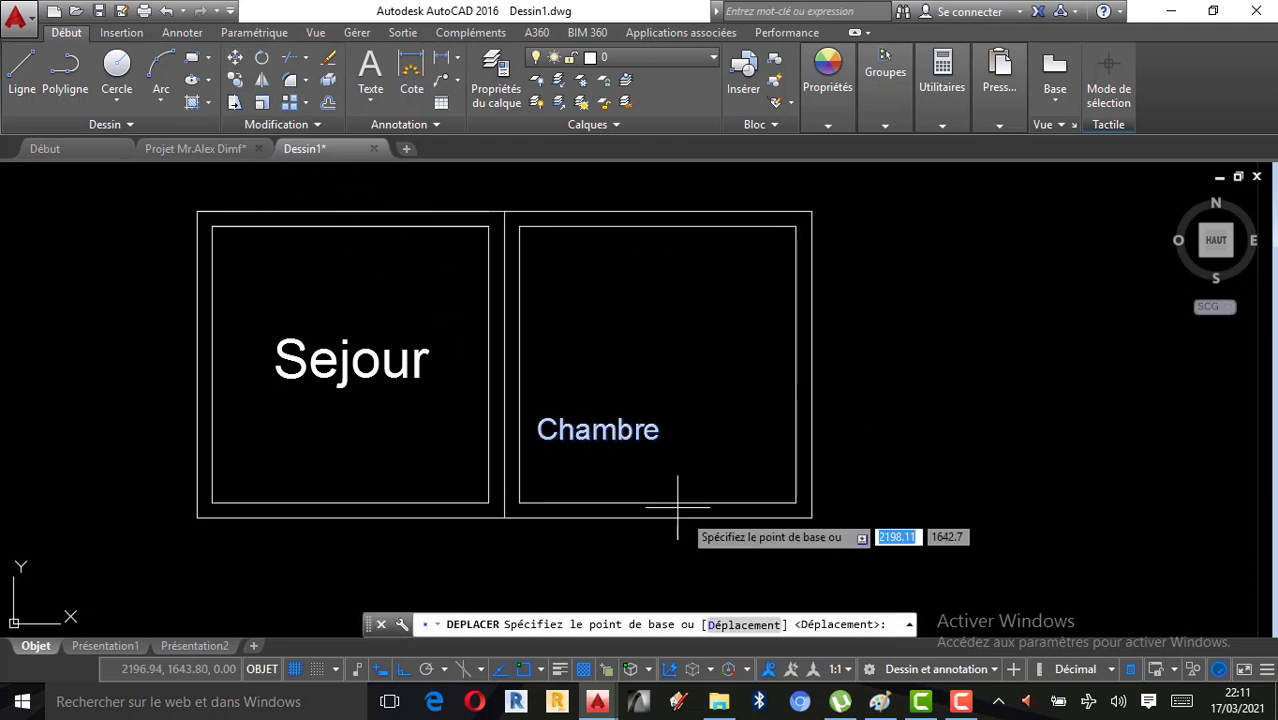
{"action": "left_click", "coordinate": [598, 432]}
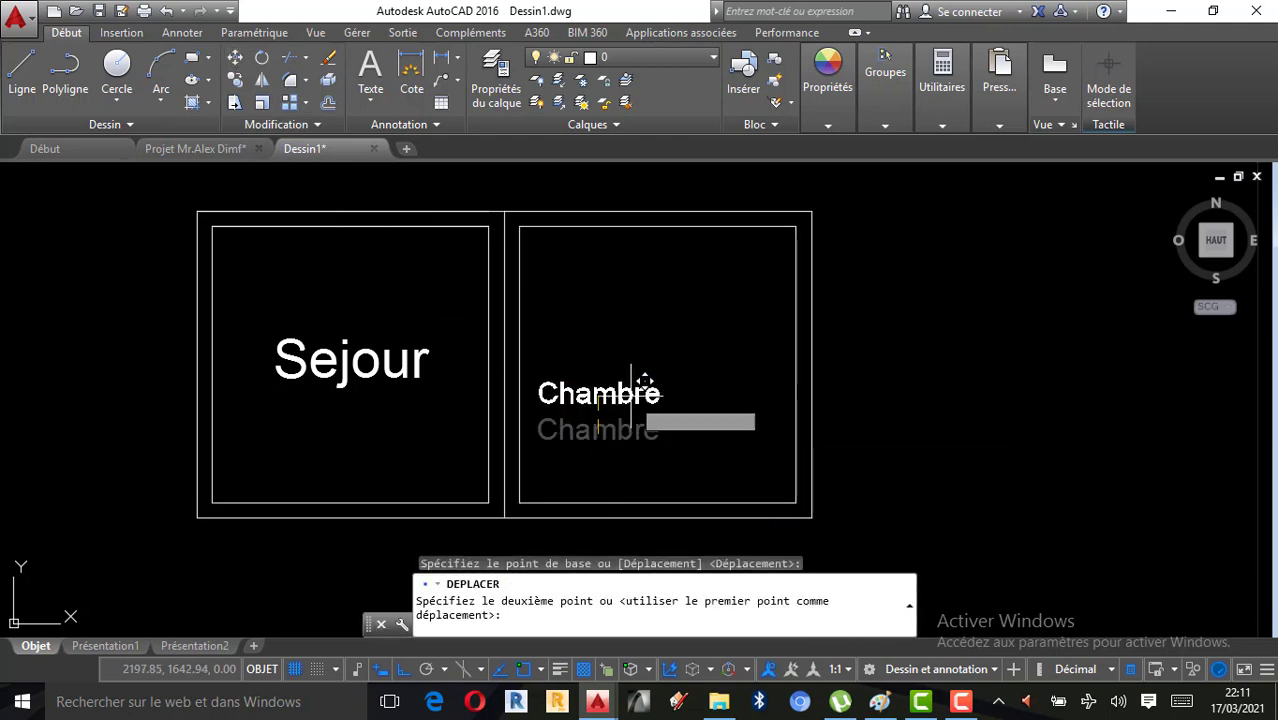
{"action": "left_click", "coordinate": [383, 669]}
{"action": "left_click", "coordinate": [654, 368]}
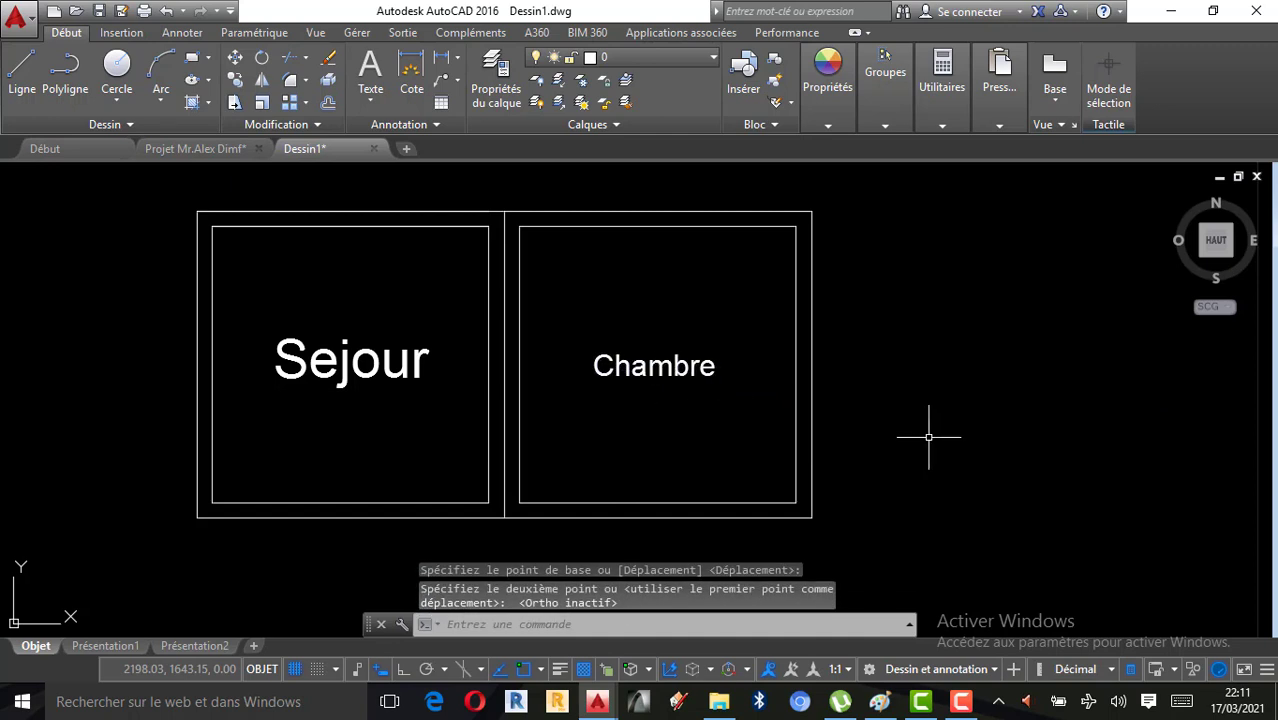
{"action": "scroll", "coordinate": [571, 414], "scroll_direction": "down", "scroll_amount": 2}
{"action": "scroll", "coordinate": [533, 431], "scroll_direction": "up", "scroll_amount": 2}
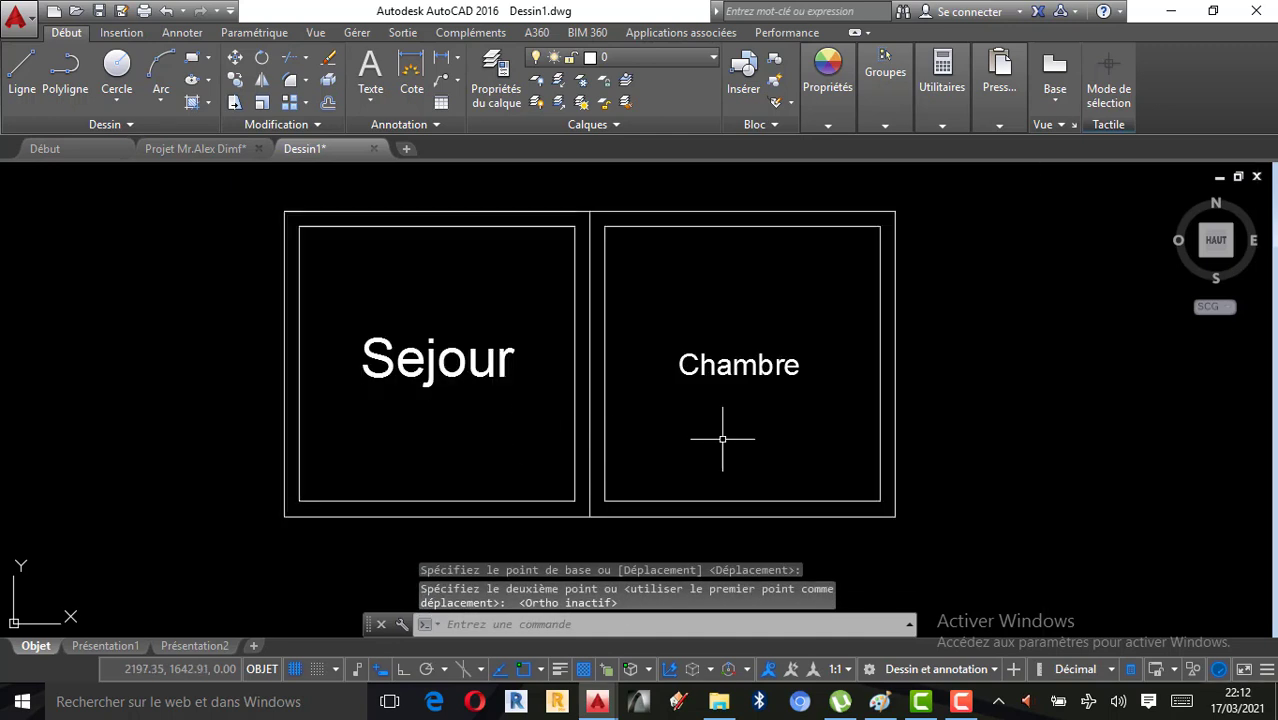
{"action": "scroll", "coordinate": [700, 440], "scroll_direction": "down", "scroll_amount": 2}
{"action": "scroll", "coordinate": [642, 428], "scroll_direction": "up", "scroll_amount": 2}
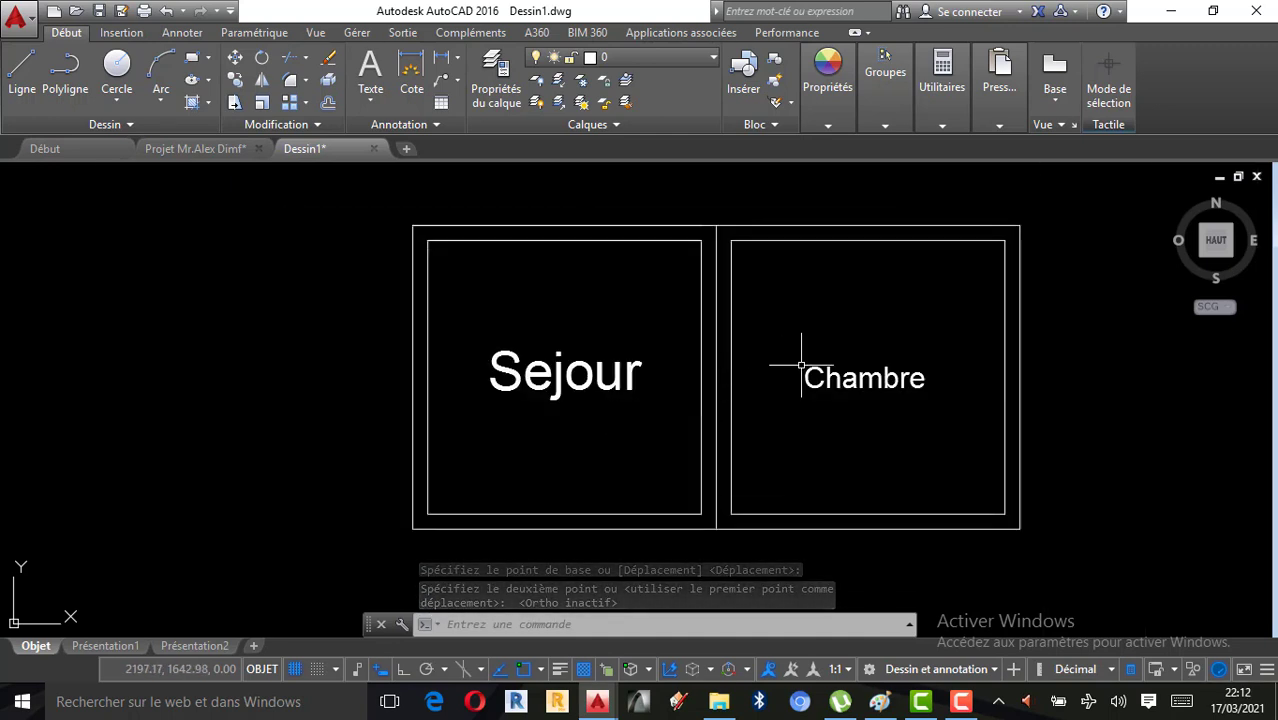
{"action": "scroll", "coordinate": [647, 417], "scroll_direction": "down", "scroll_amount": 2}
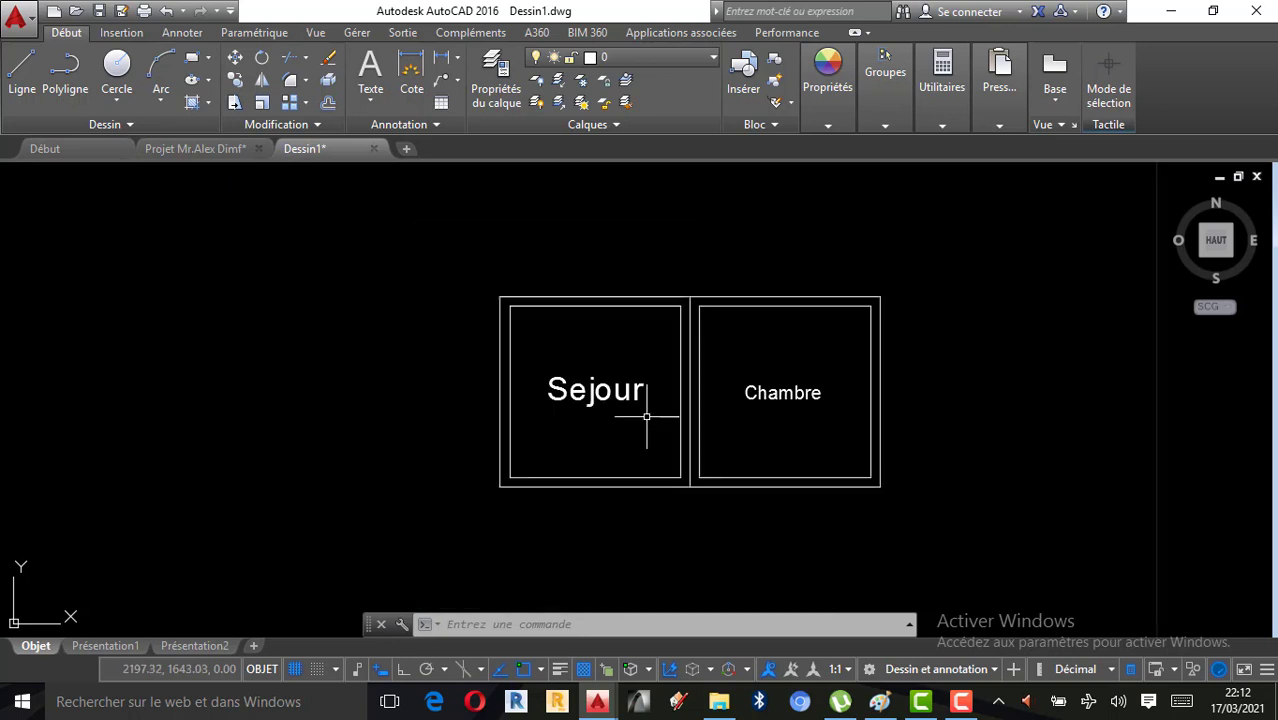
{"action": "scroll", "coordinate": [725, 400], "scroll_direction": "up", "scroll_amount": 2}
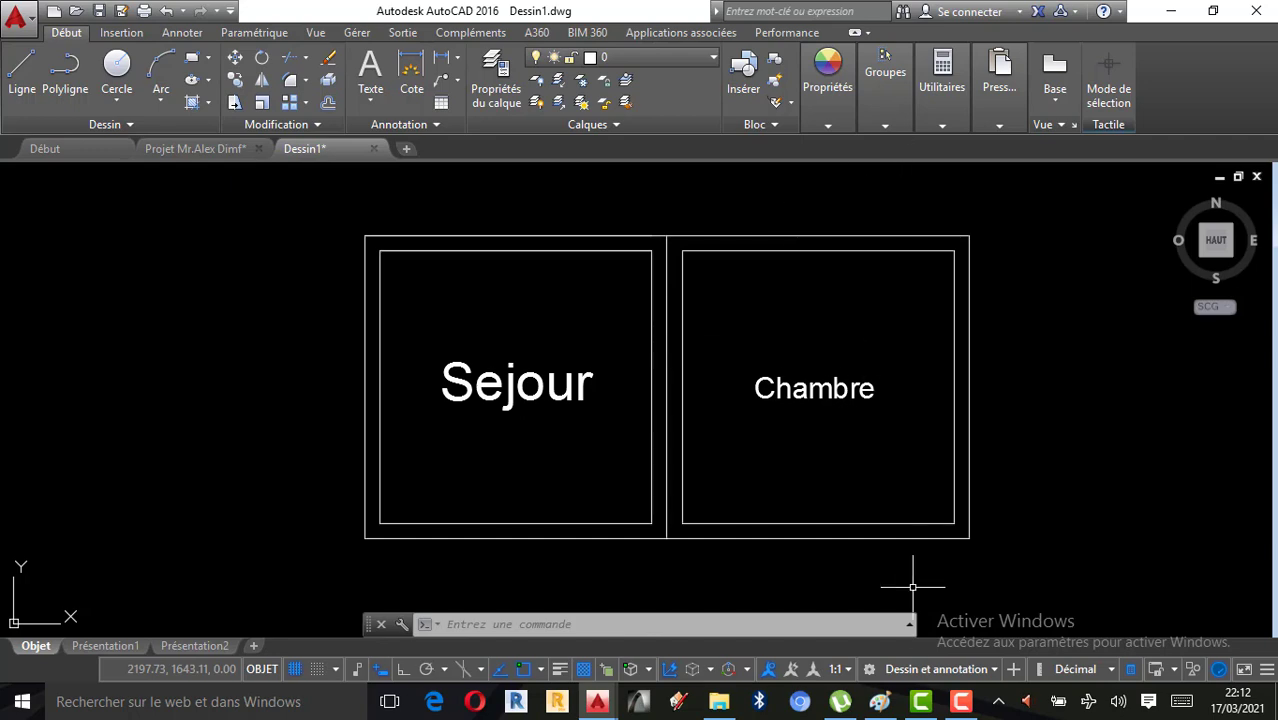
Switch to Paint and draw a yellow check mark beside the Commande Texte entry
{"action": "left_click", "coordinate": [879, 701]}
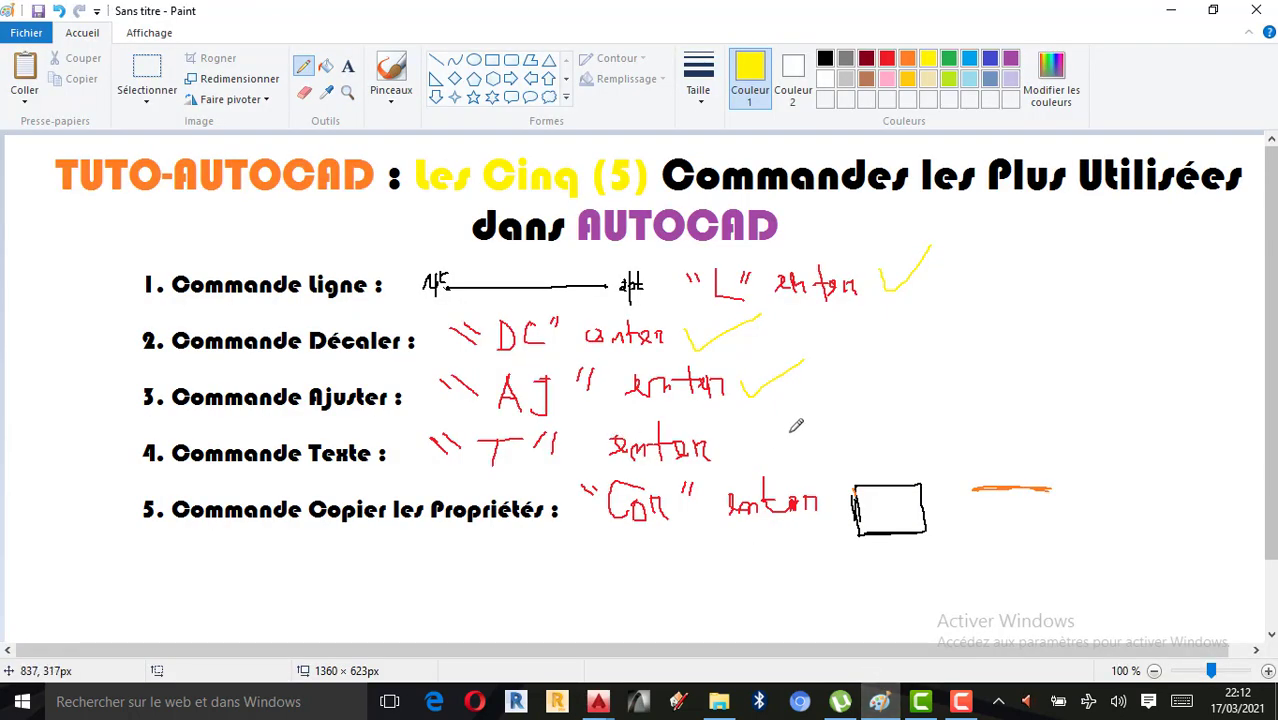
{"action": "mouse_move", "coordinate": [750, 437]}
{"action": "left_mouse_down"}
{"action": "mouse_move", "coordinate": [776, 447]}
{"action": "mouse_move", "coordinate": [812, 414]}
{"action": "left_mouse_up"}
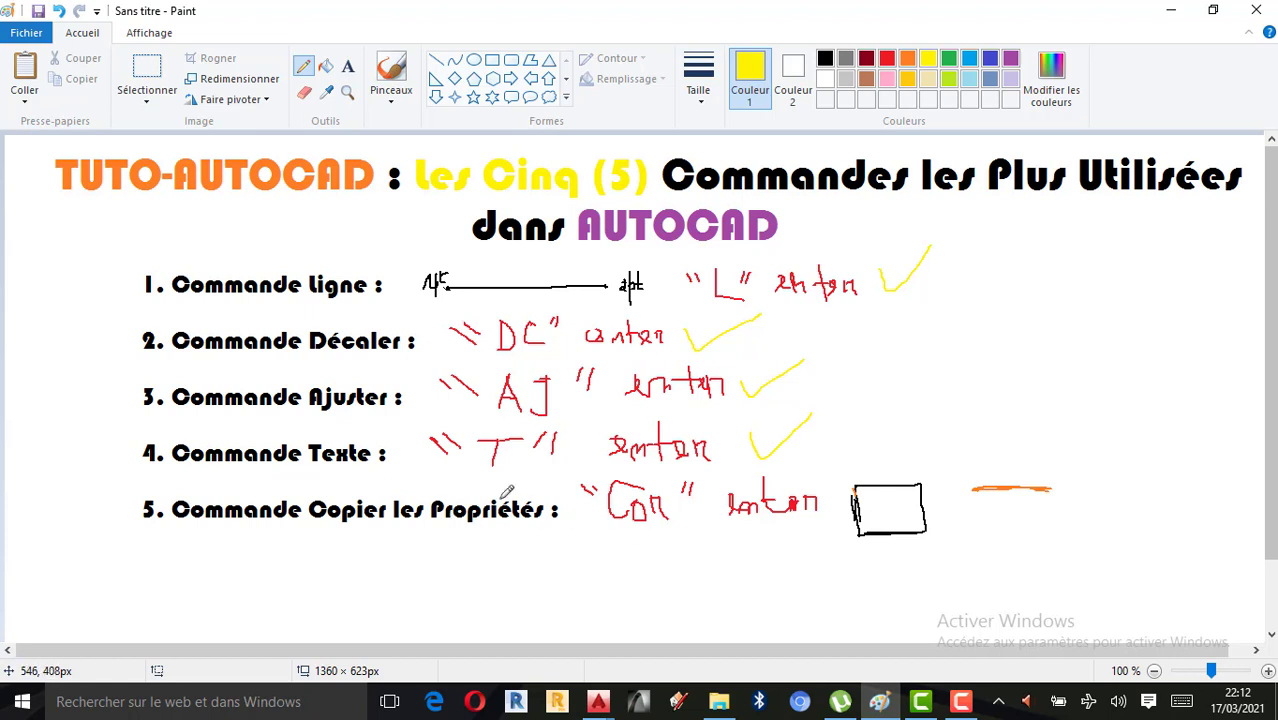
{"action": "left_click", "coordinate": [961, 701]}
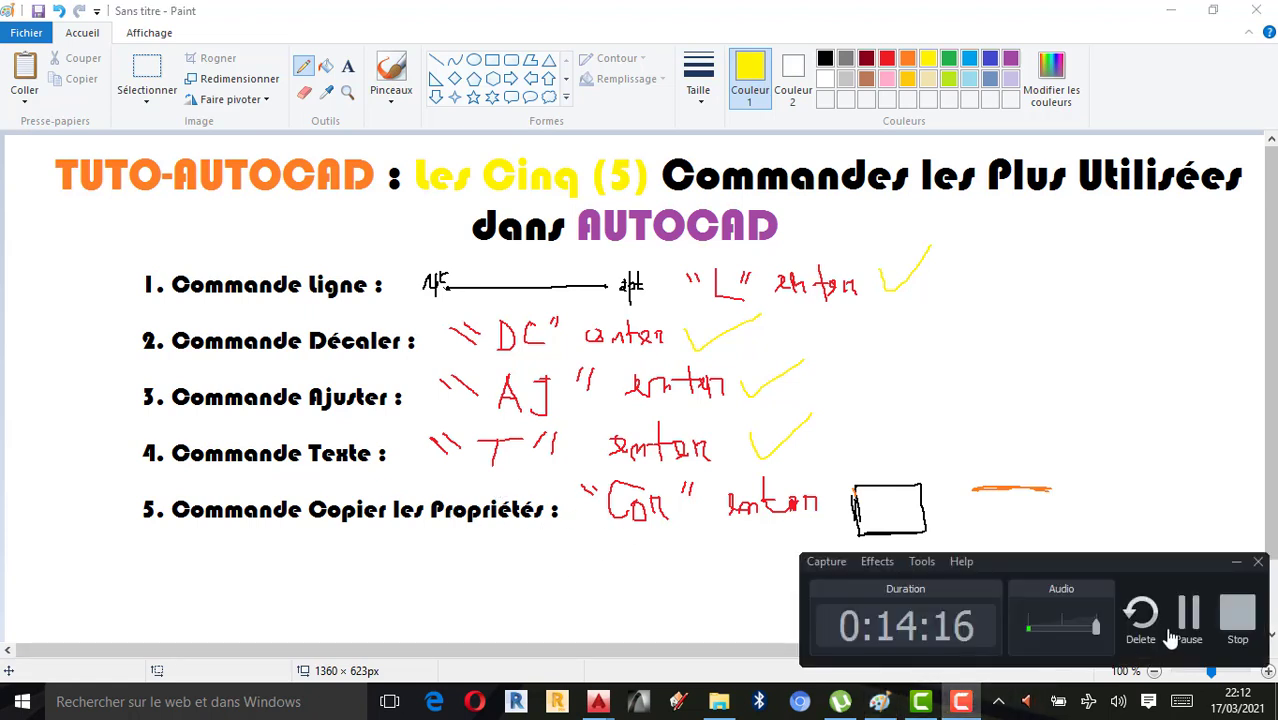
{"action": "left_click", "coordinate": [1188, 622]}
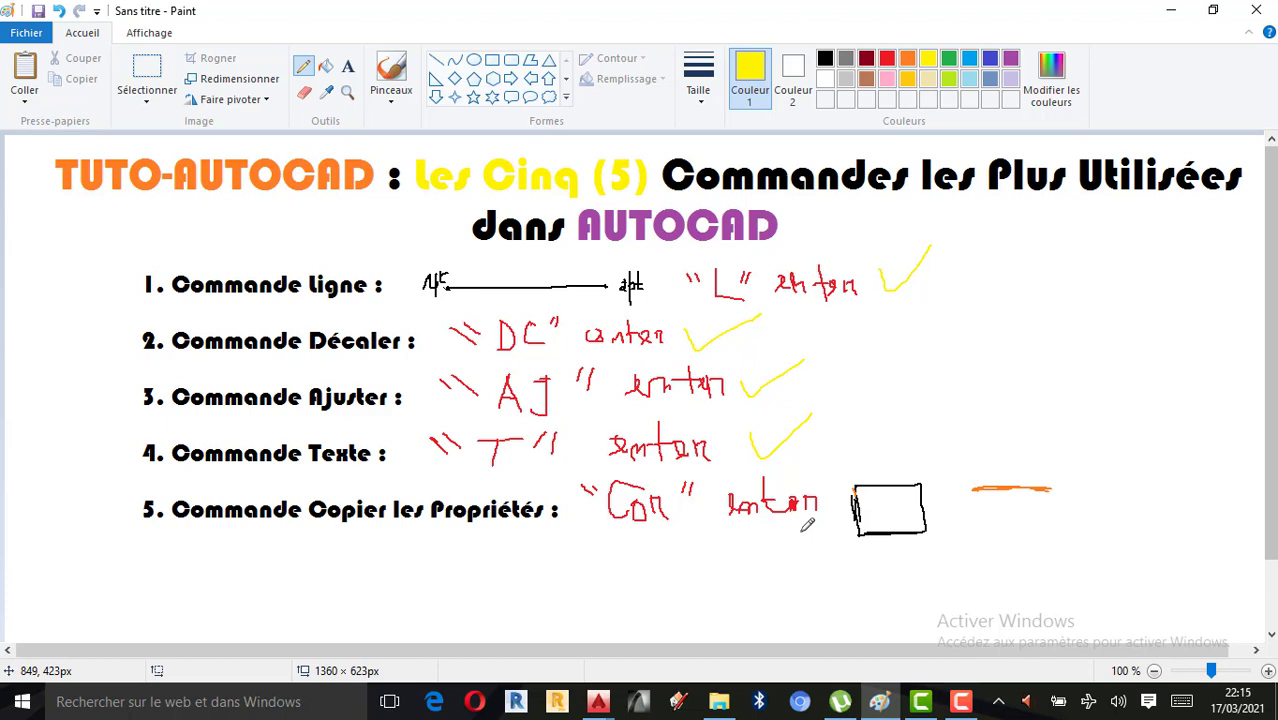
Return to the Dessin1 drawing in AutoCAD and maximize the program window
{"action": "mouse_move", "coordinate": [598, 700]}
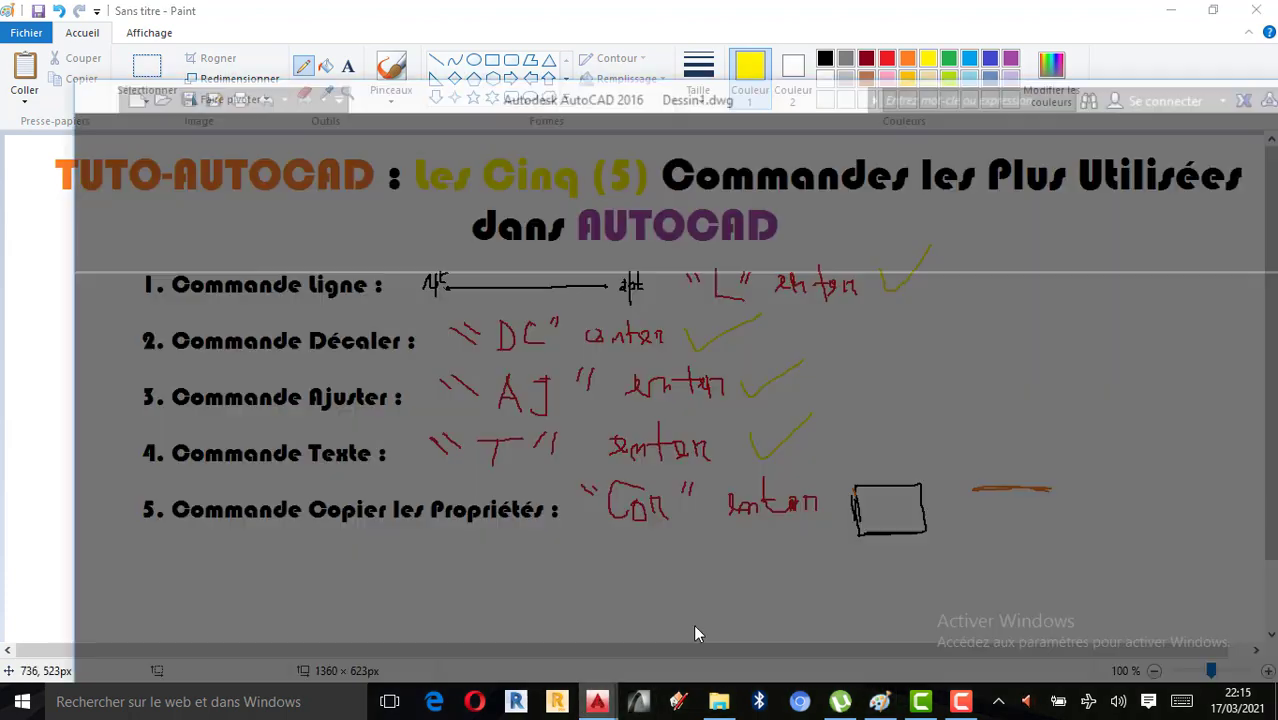
{"action": "left_click", "coordinate": [693, 624]}
{"action": "scroll", "coordinate": [560, 434], "scroll_direction": "down", "scroll_amount": 2}
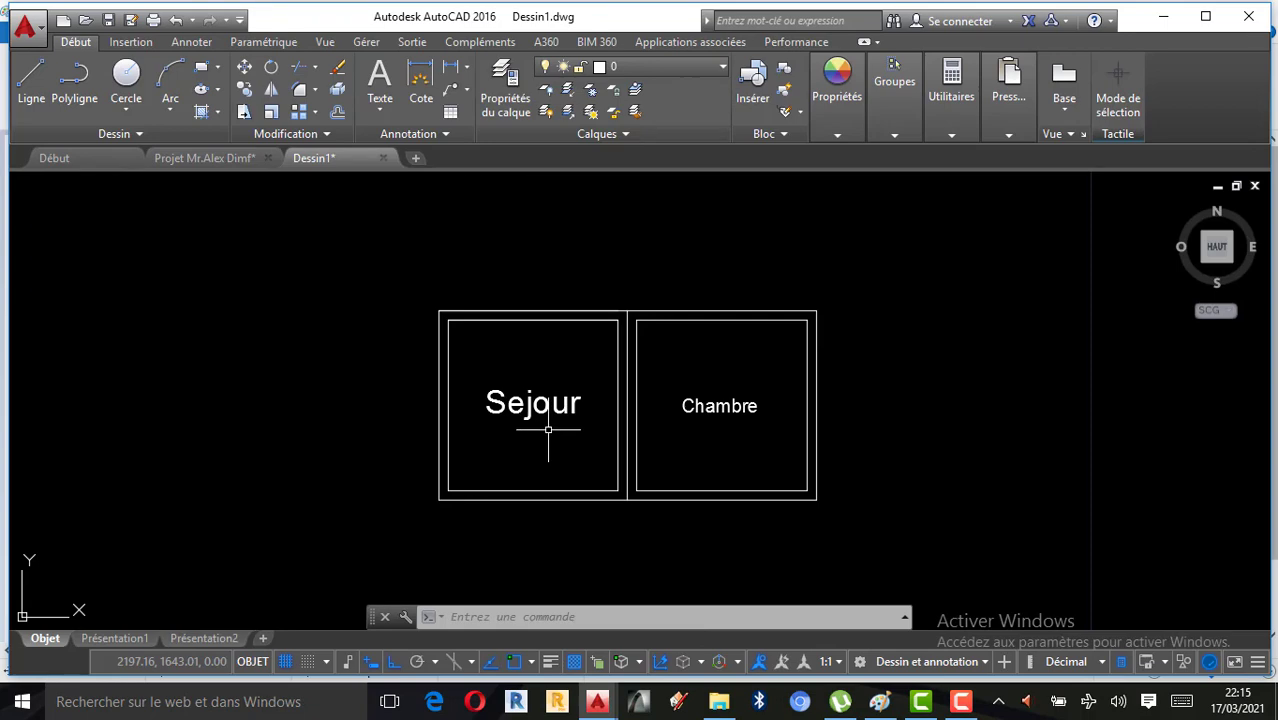
{"action": "scroll", "coordinate": [822, 357], "scroll_direction": "up", "scroll_amount": 2}
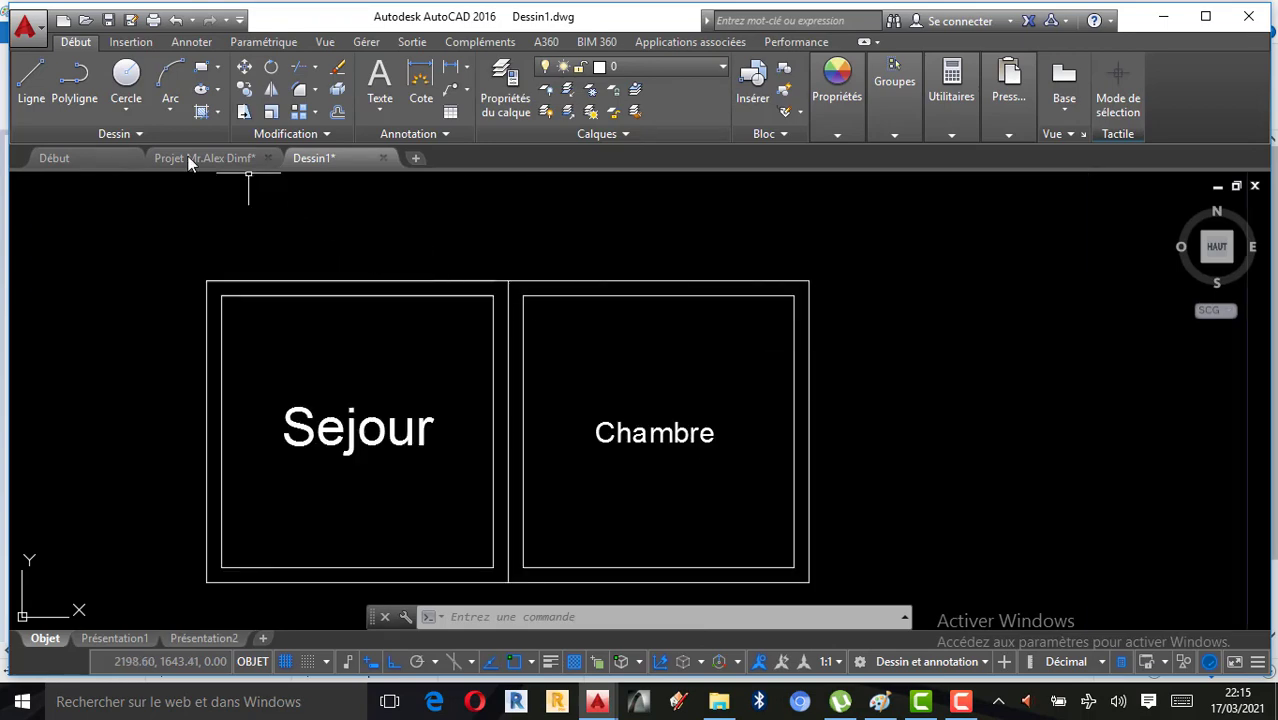
{"action": "left_click", "coordinate": [1205, 17]}
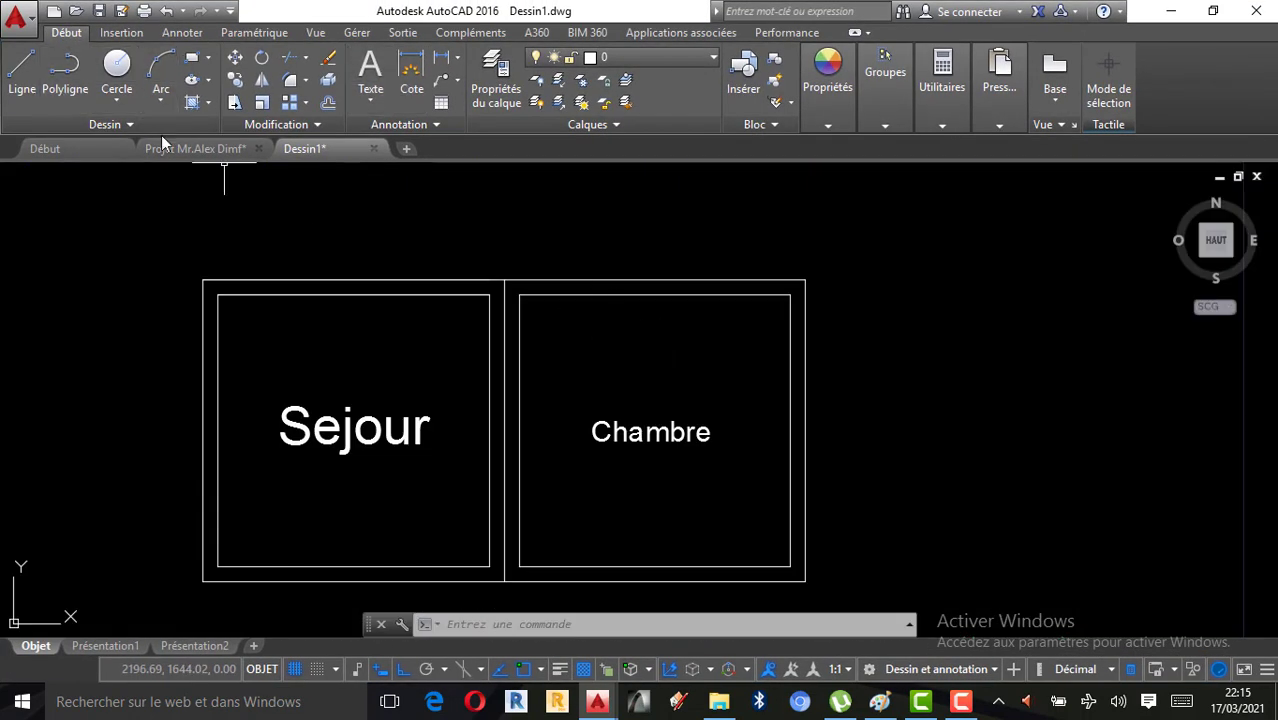
Draw a single horizontal line about 0.7 long in the empty area to the right of the Chambre square
{"action": "left_click", "coordinate": [21, 75]}
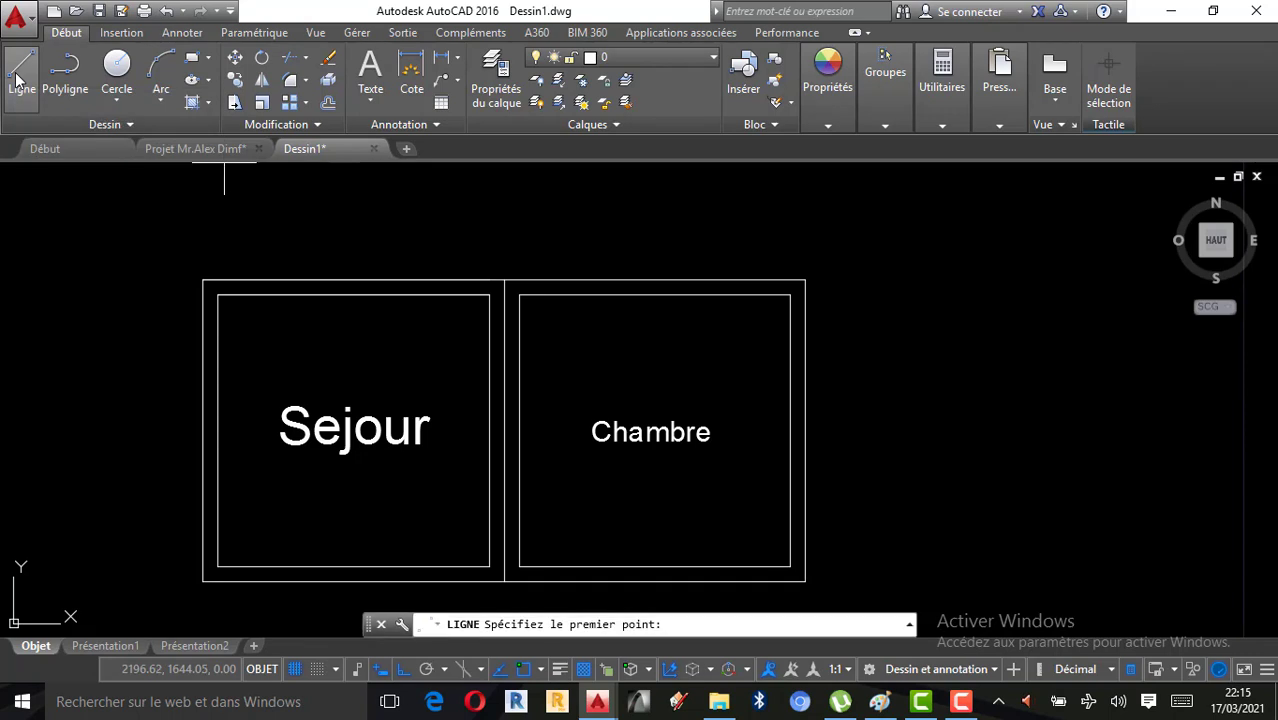
{"action": "left_click", "coordinate": [911, 366]}
{"action": "left_click", "coordinate": [1119, 338]}
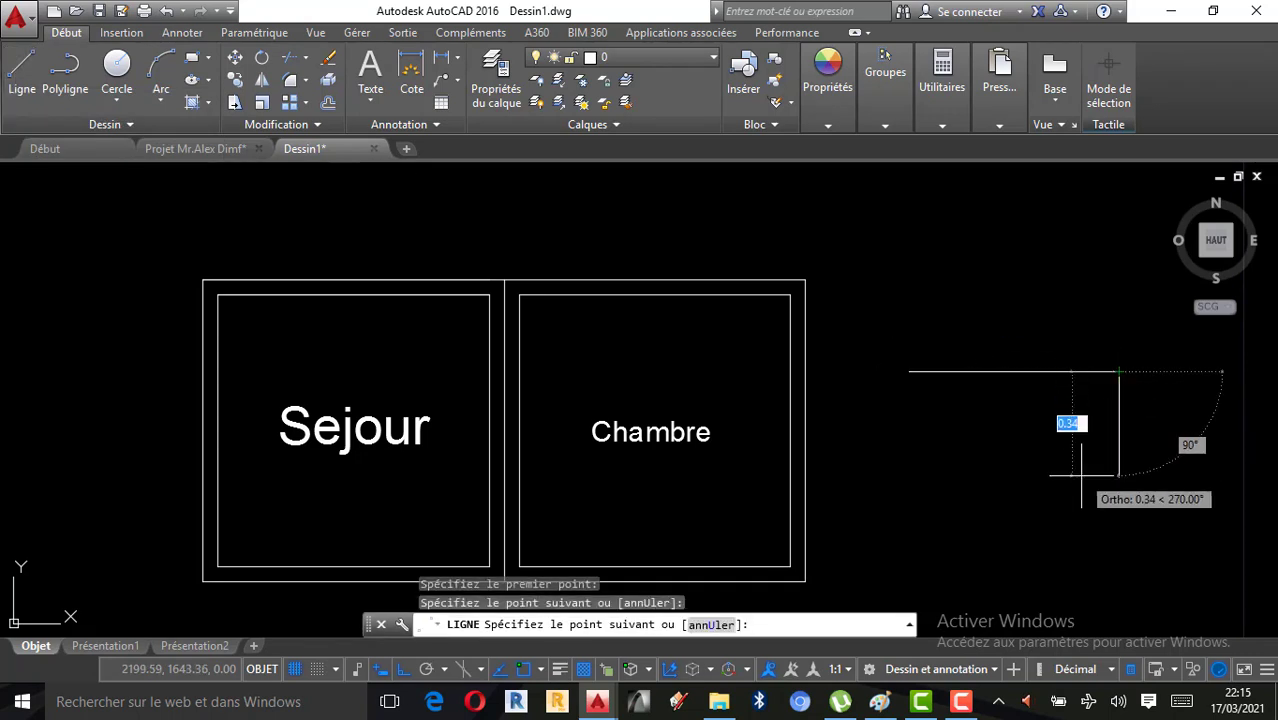
{"action": "key", "text": "Escape"}
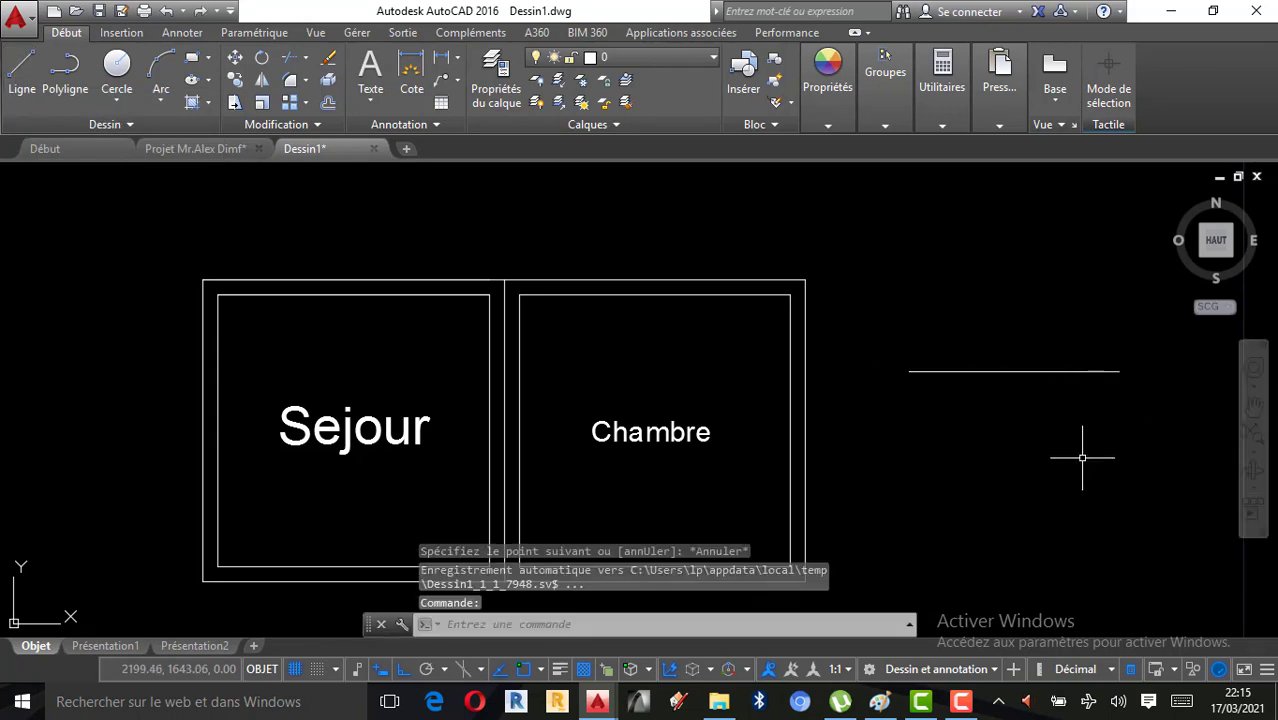
Set the colour of the separate horizontal line to Rouge
{"action": "left_click", "coordinate": [1063, 371]}
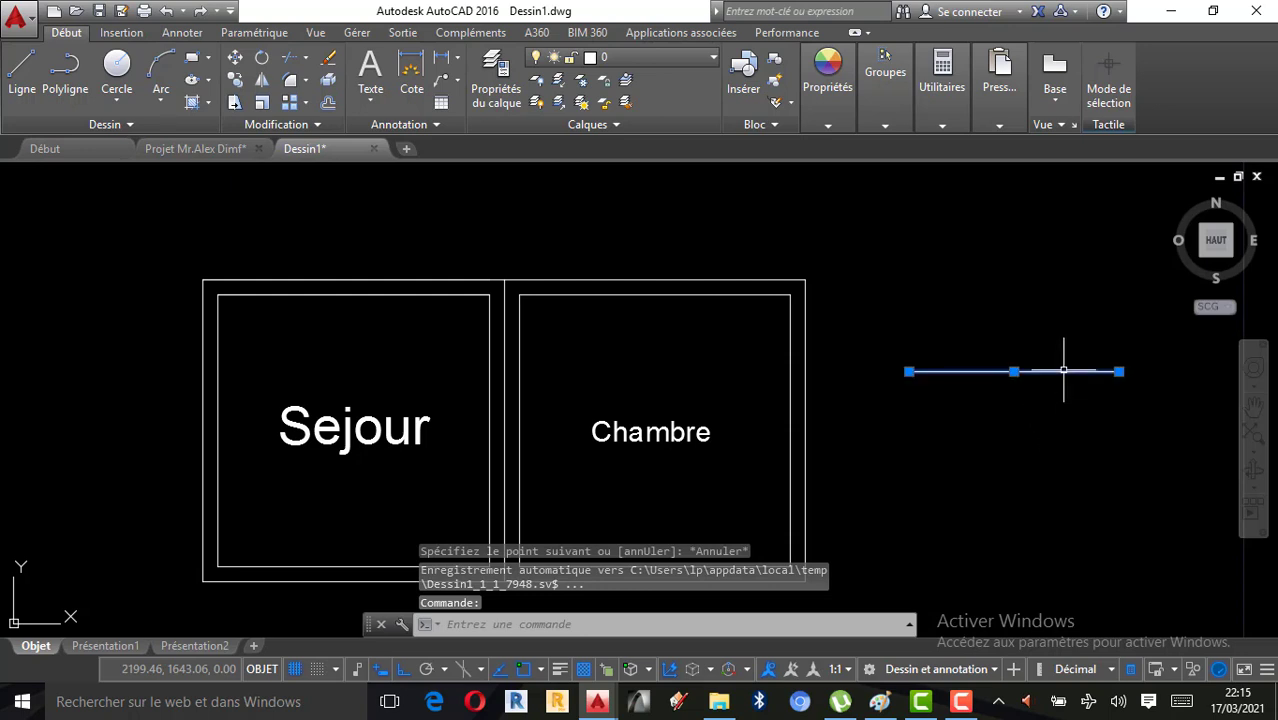
{"action": "left_click", "coordinate": [1063, 371]}
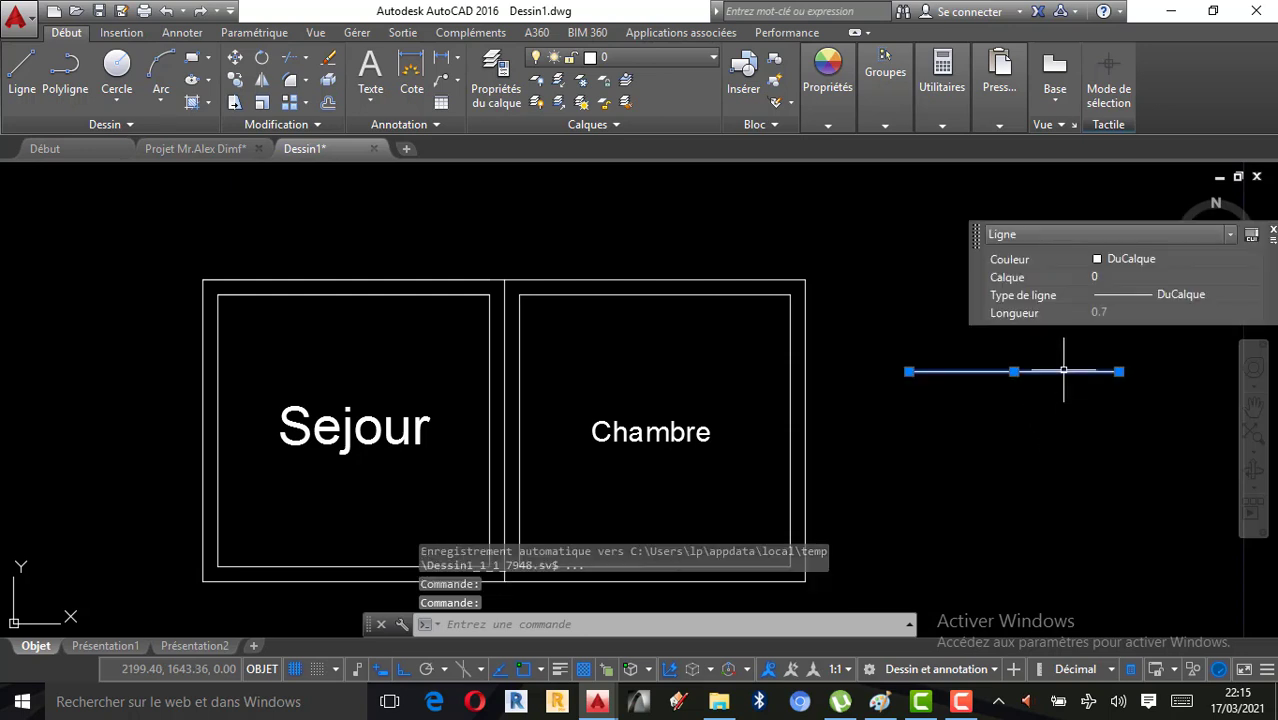
{"action": "left_click", "coordinate": [1254, 260]}
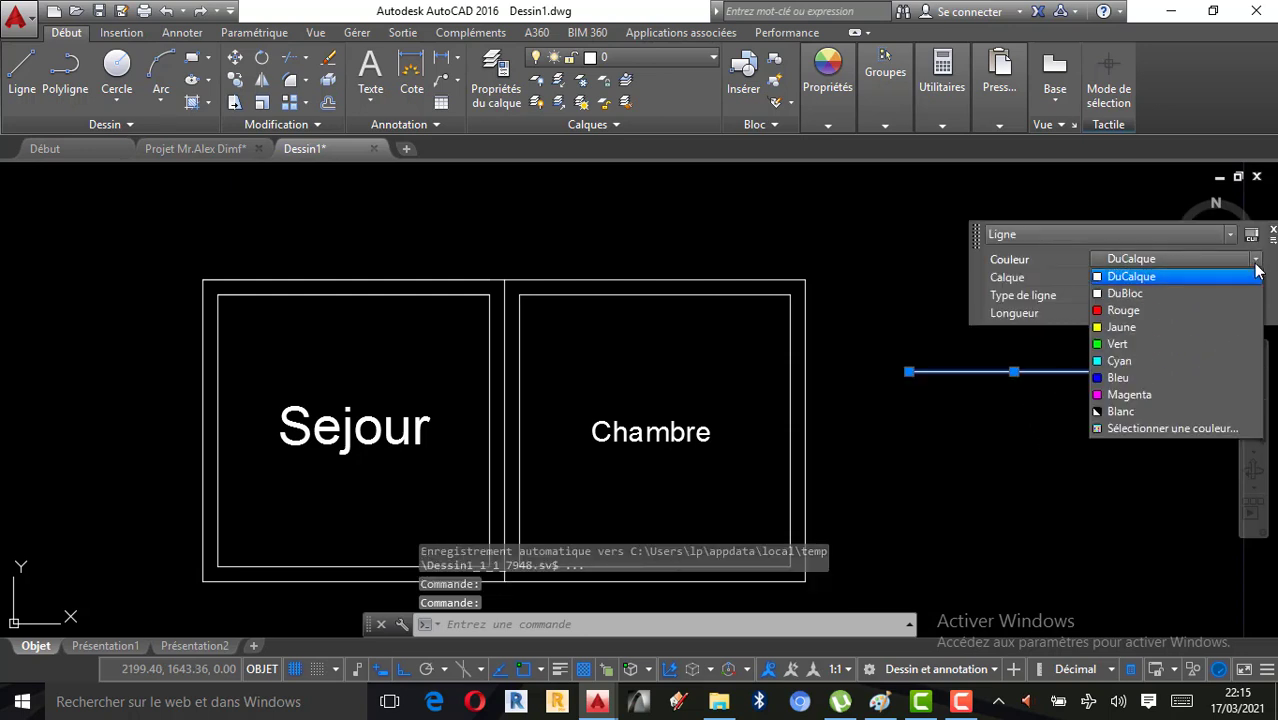
{"action": "left_click", "coordinate": [1147, 316]}
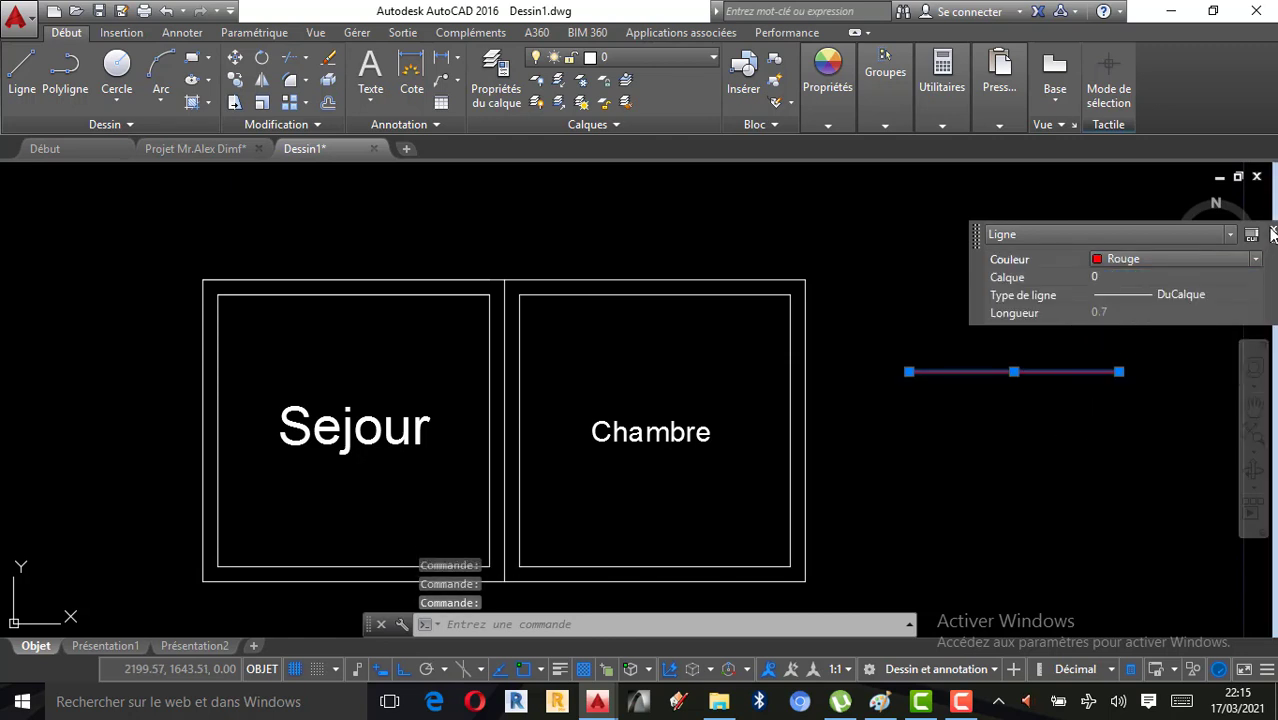
{"action": "key", "text": "Escape"}
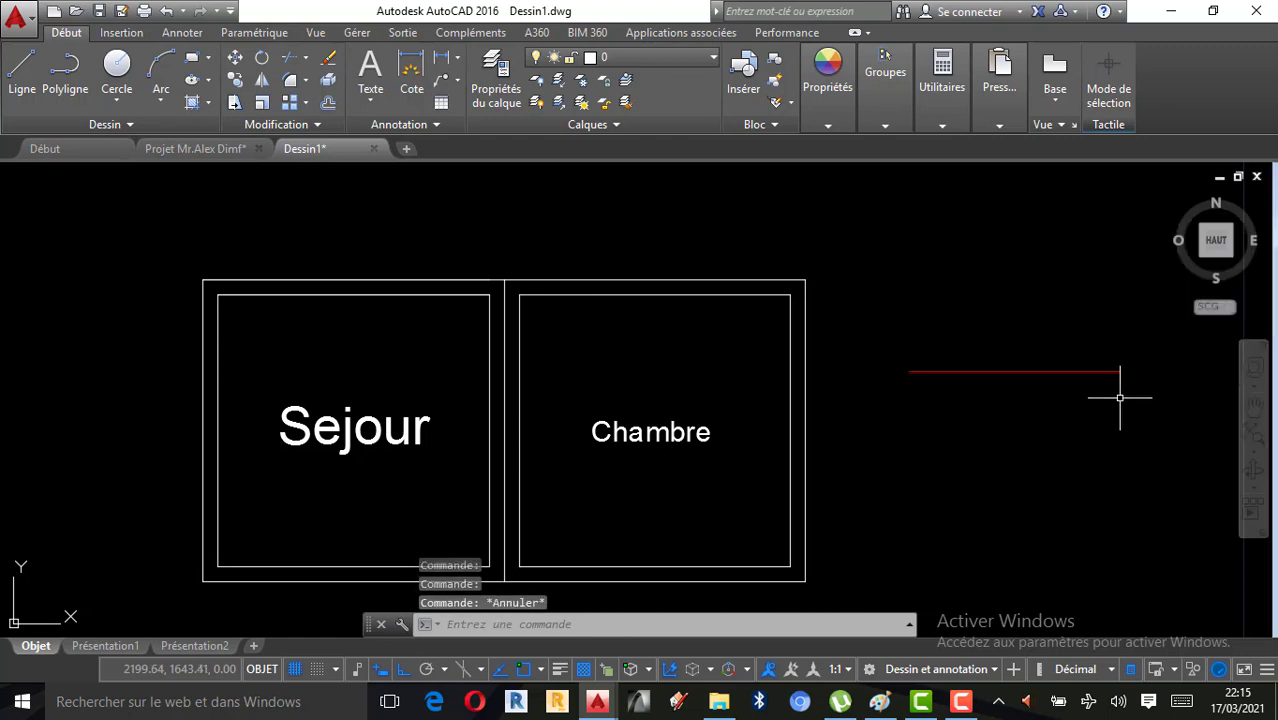
Delete the red horizontal line beside the squares
{"action": "left_click", "coordinate": [1121, 399]}
{"action": "left_click", "coordinate": [1090, 354]}
{"action": "key", "text": "Delete"}
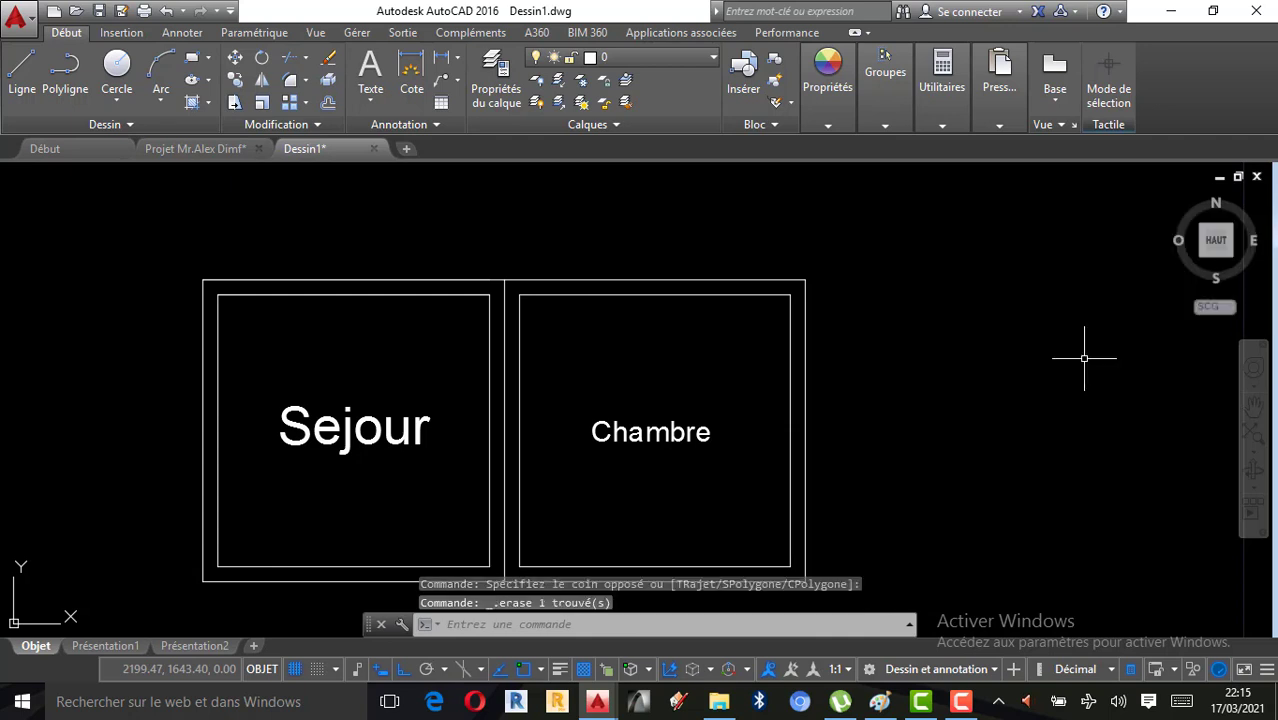
Draw a small horizontal rectangle in the empty area to the right of the Chambre square
{"action": "left_click", "coordinate": [192, 57]}
{"action": "left_click", "coordinate": [927, 286]}
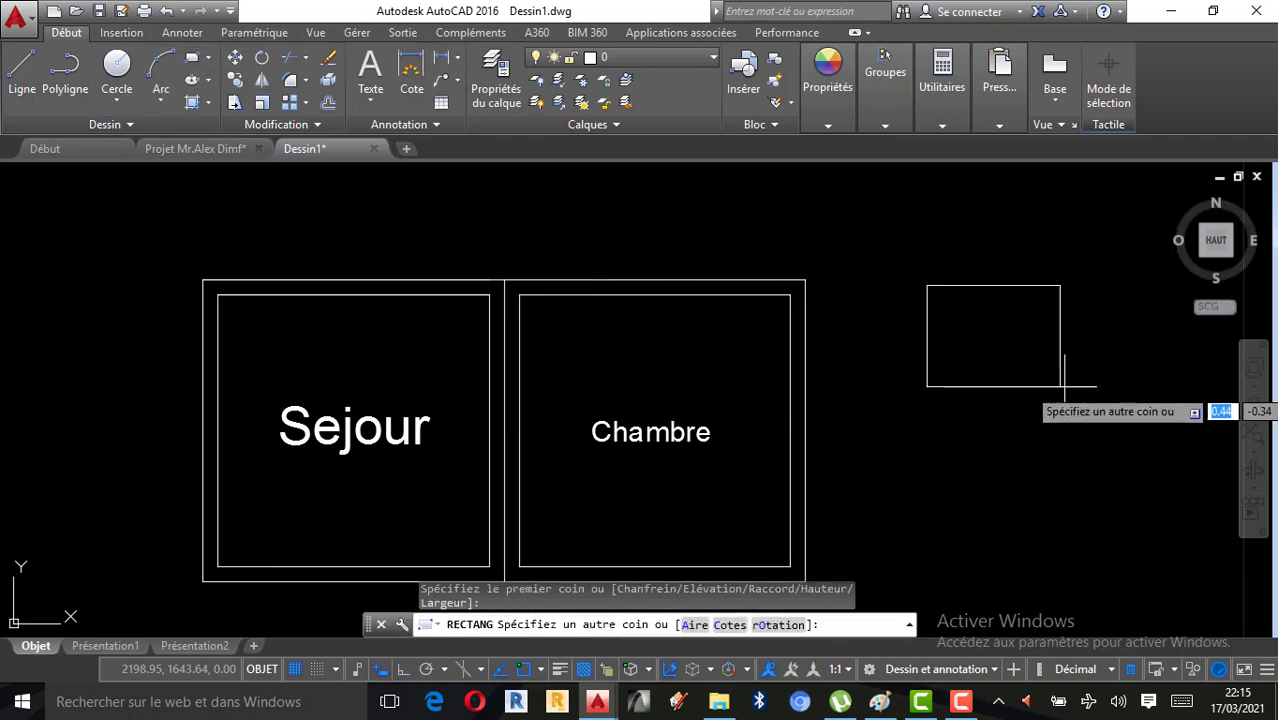
{"action": "left_click", "coordinate": [1124, 392]}
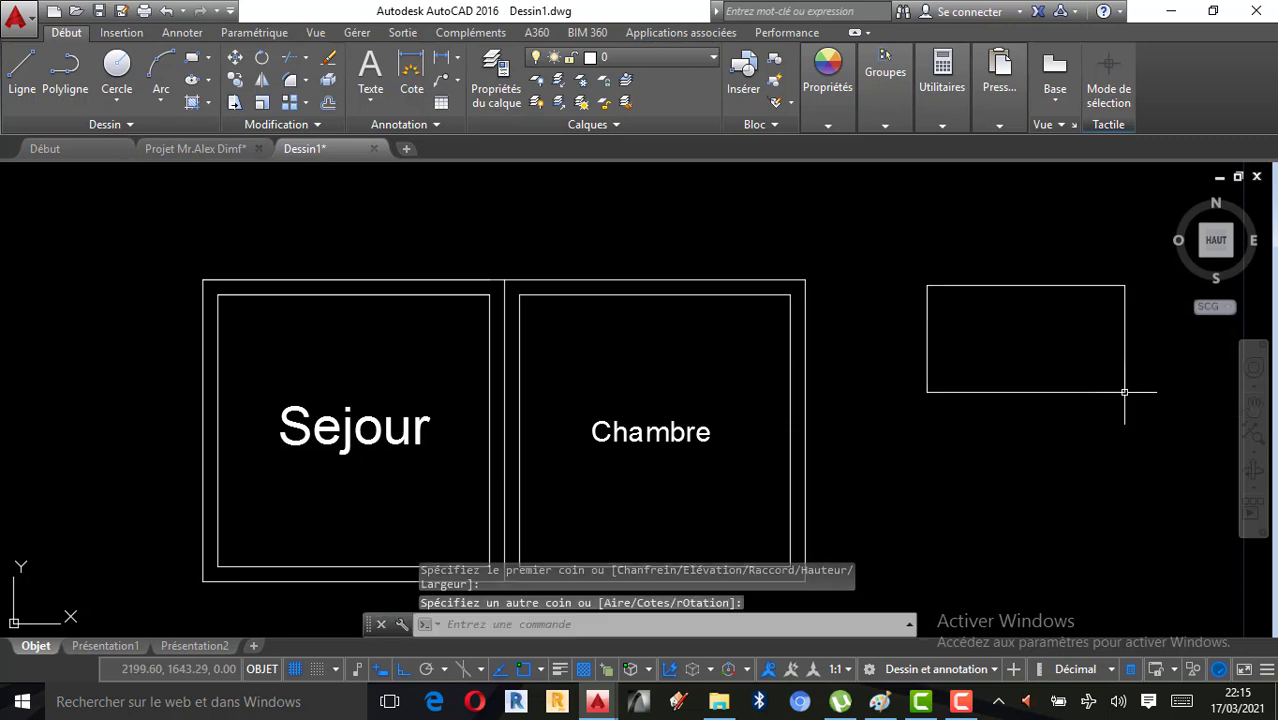
Set the colour of the new rectangle beside the squares to Rouge
{"action": "left_click", "coordinate": [1062, 372]}
{"action": "left_click", "coordinate": [1046, 393]}
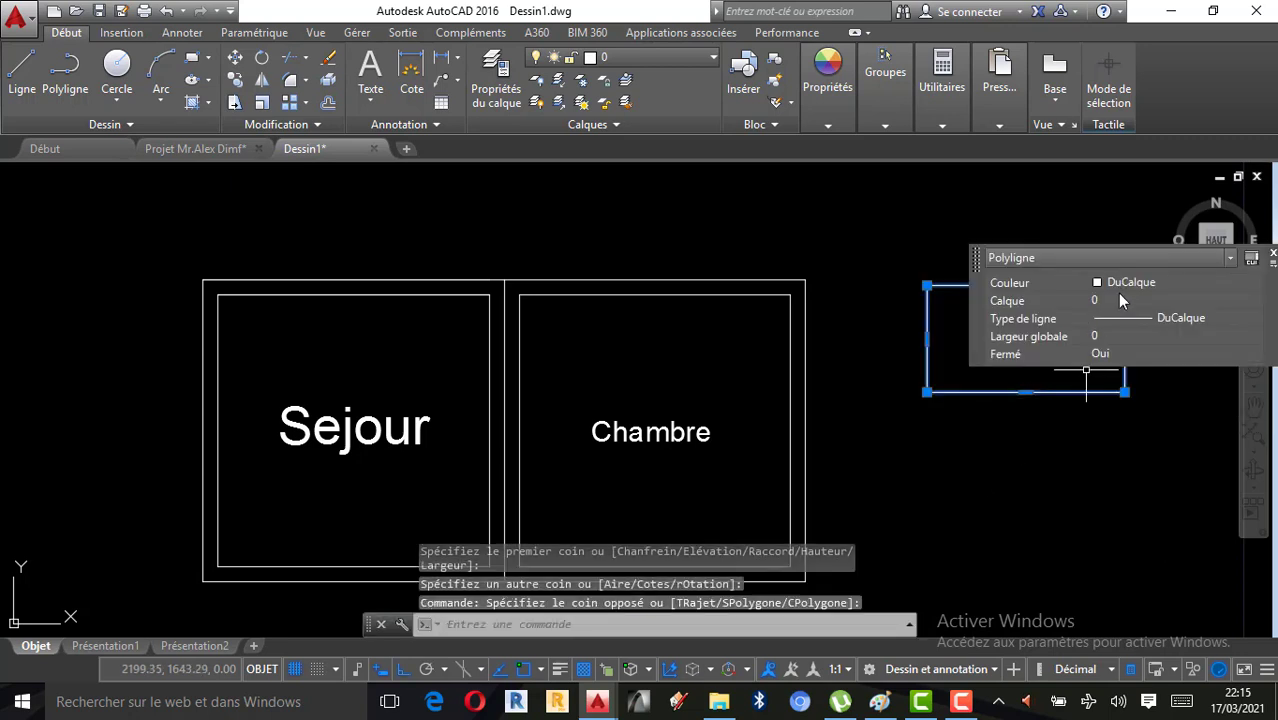
{"action": "left_click", "coordinate": [1128, 282]}
{"action": "left_click", "coordinate": [1128, 282]}
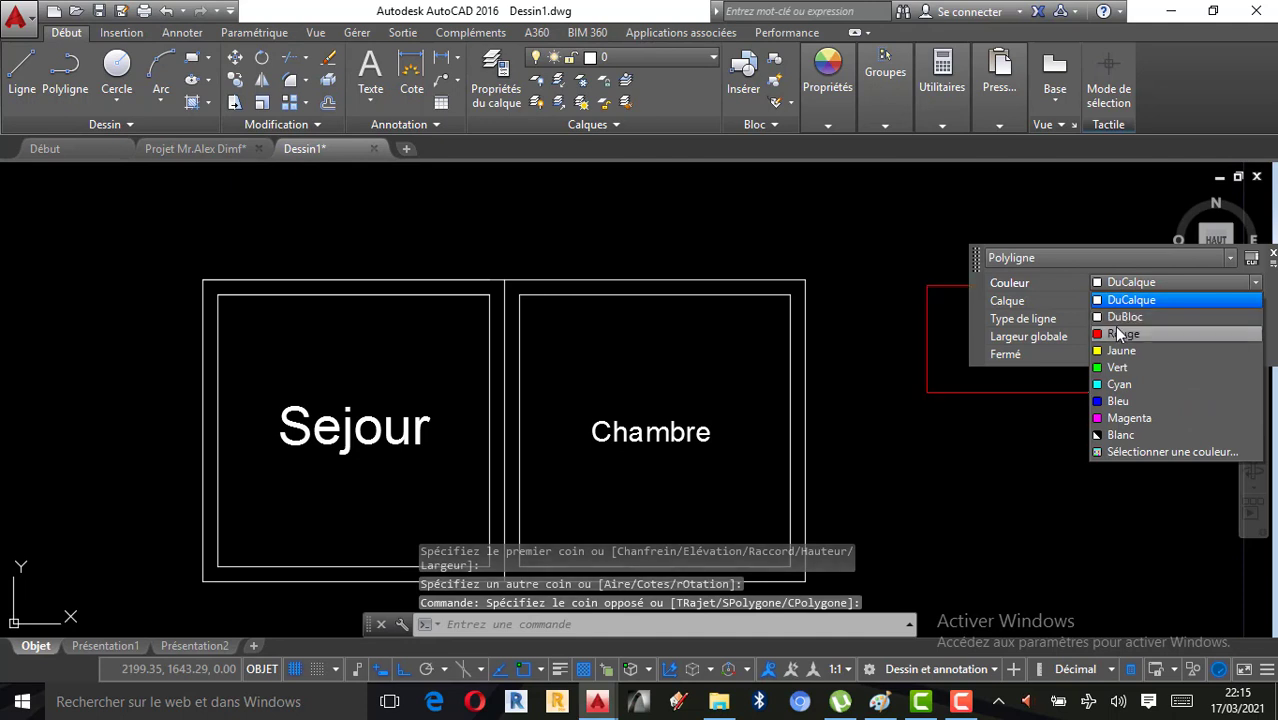
{"action": "left_click", "coordinate": [1108, 350]}
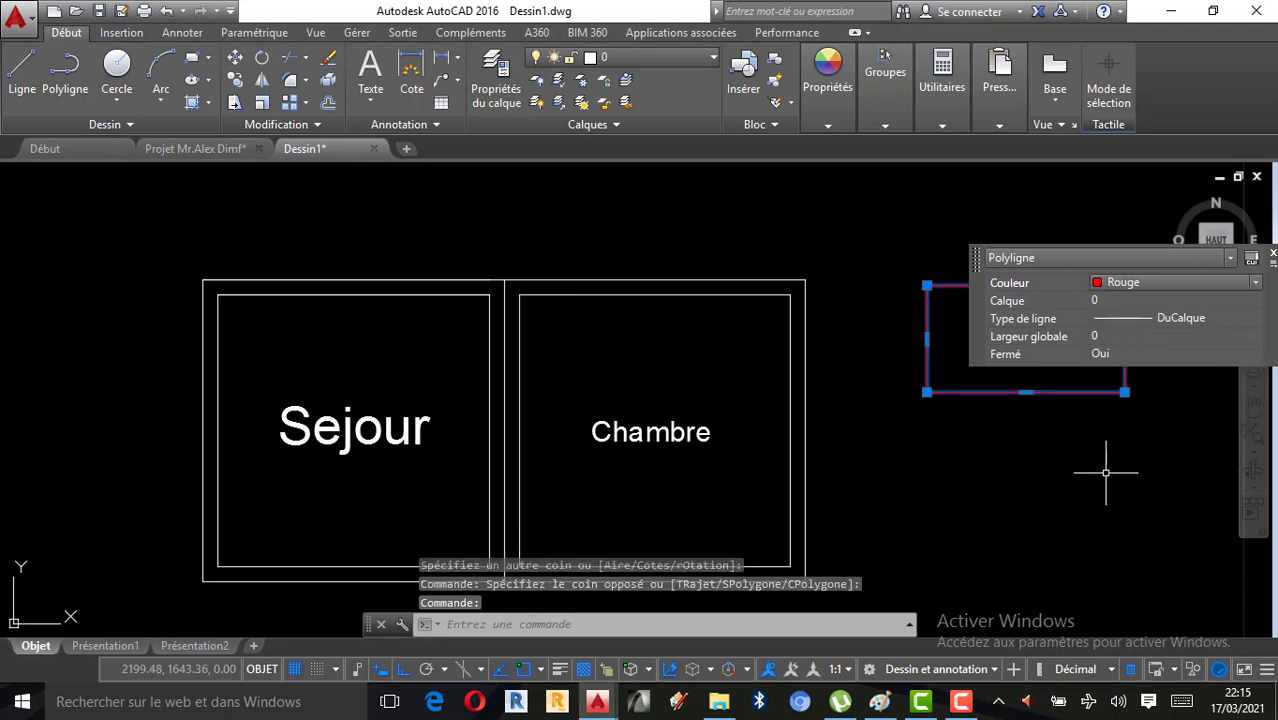
{"action": "key", "text": "Escape"}
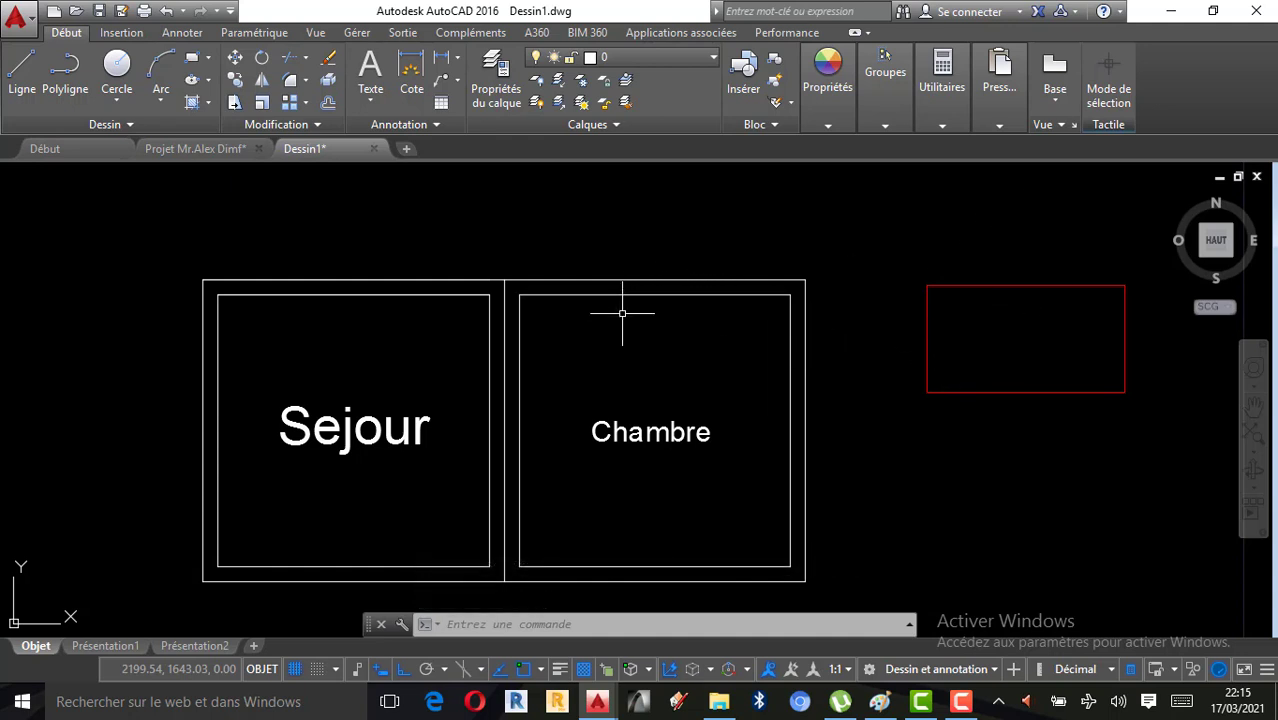
{"action": "scroll", "coordinate": [488, 241], "scroll_direction": "down", "scroll_amount": 1}
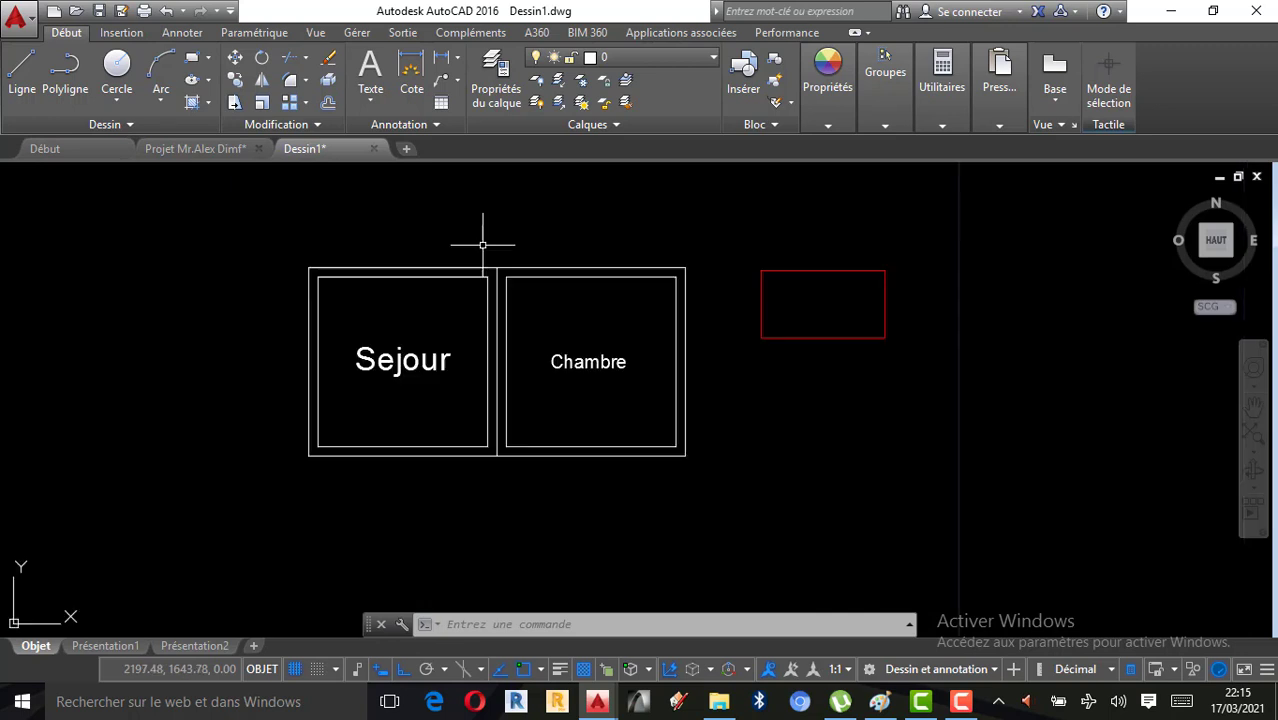
{"action": "scroll", "coordinate": [495, 313], "scroll_direction": "up", "scroll_amount": 1}
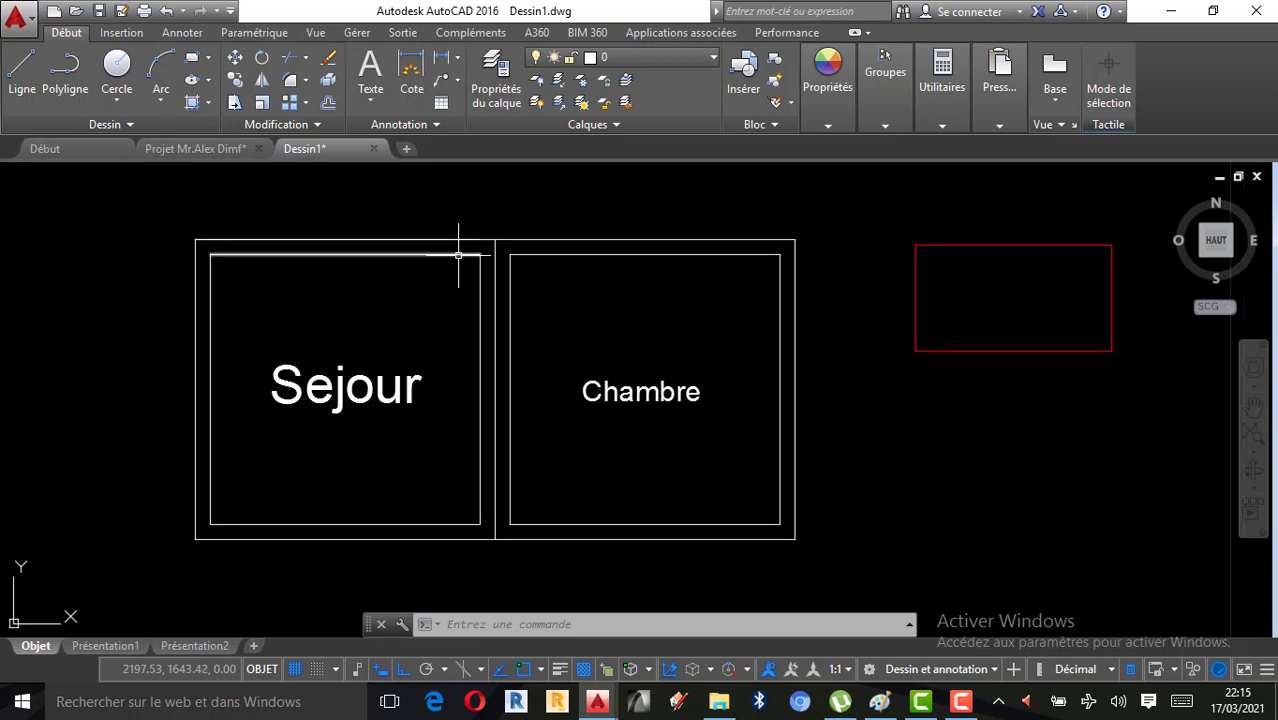
{"action": "left_click", "coordinate": [192, 310]}
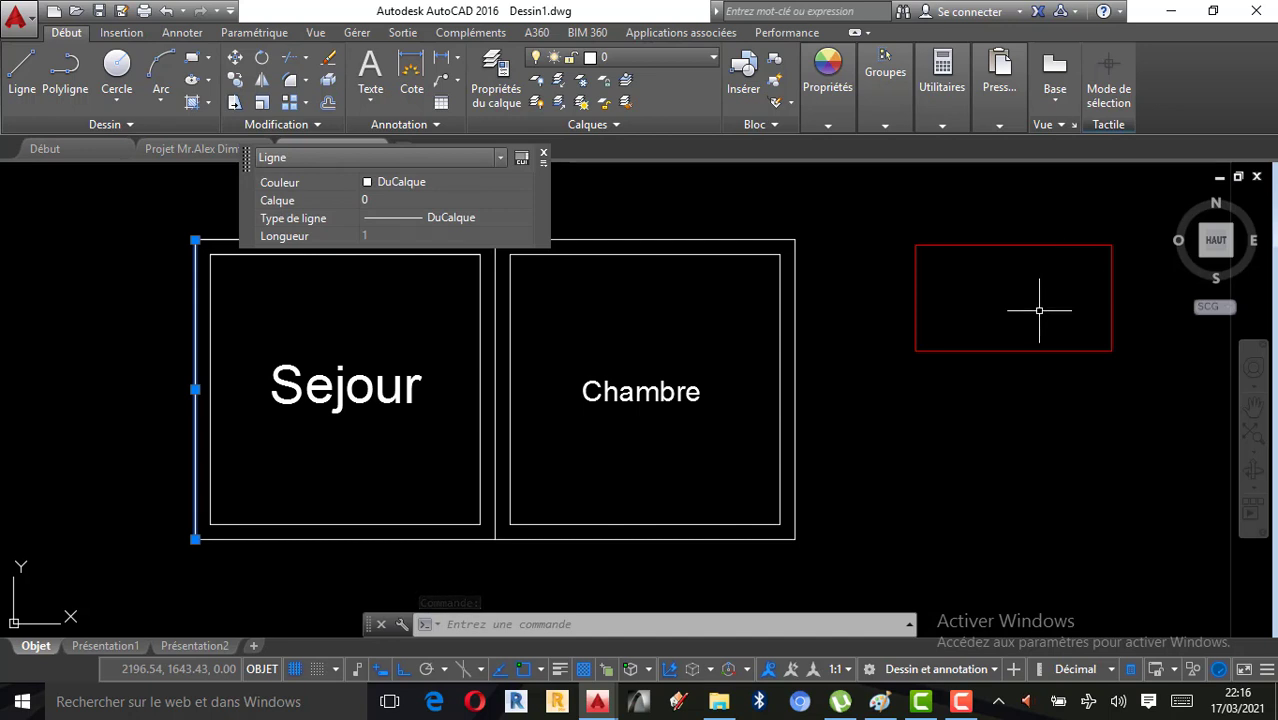
{"action": "key", "text": "Escape"}
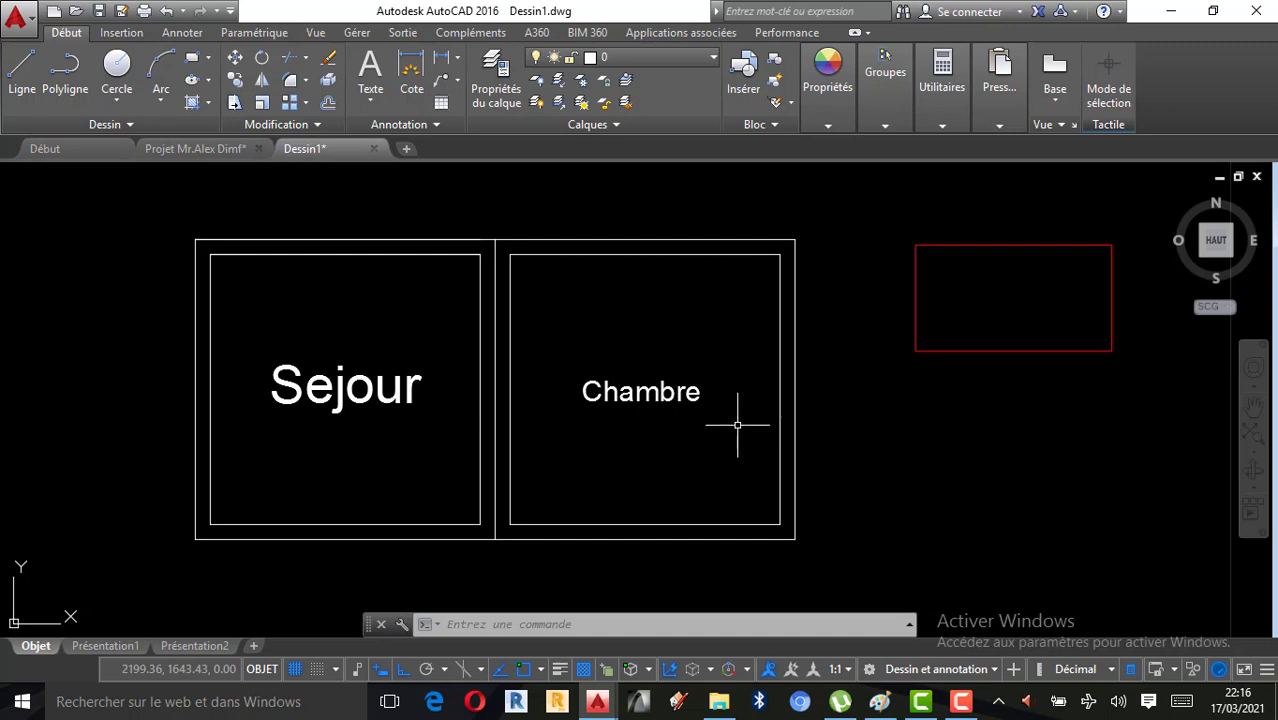
Copy the properties of the Sejour square's left outer line onto the red rectangle with Match Properties
{"action": "left_click", "coordinate": [195, 342]}
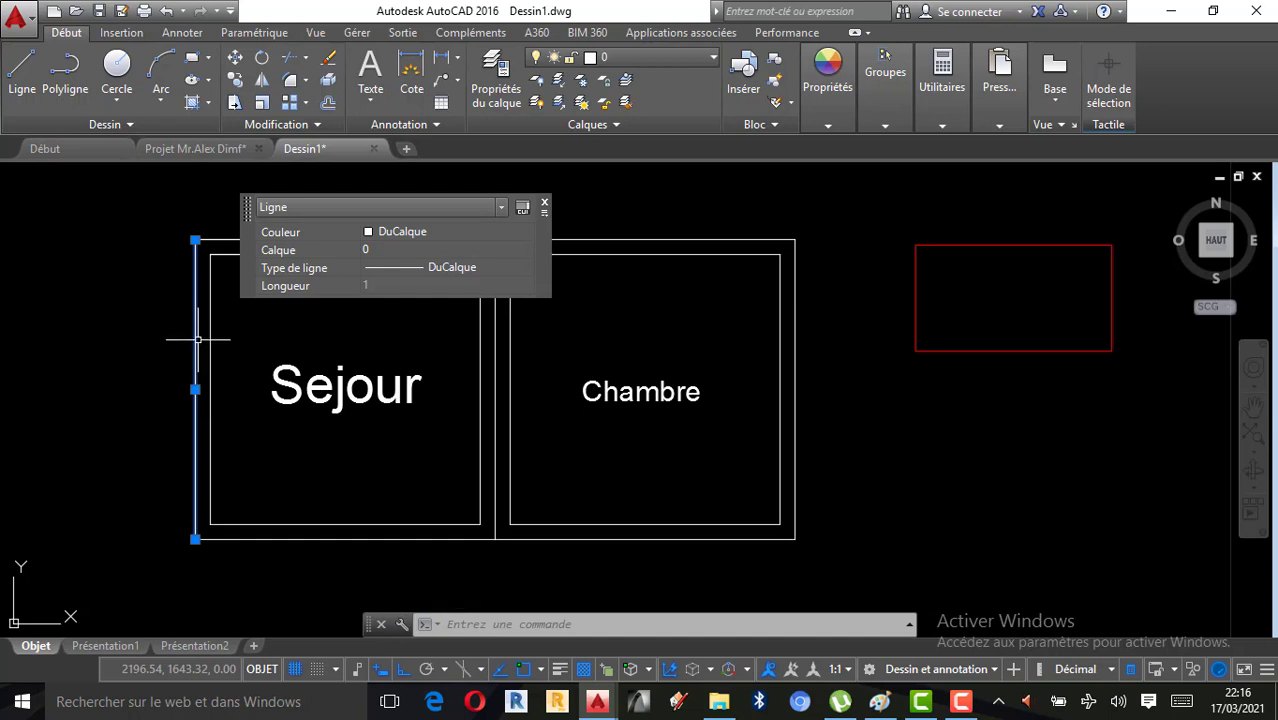
{"action": "mouse_move", "coordinate": [815, 103]}
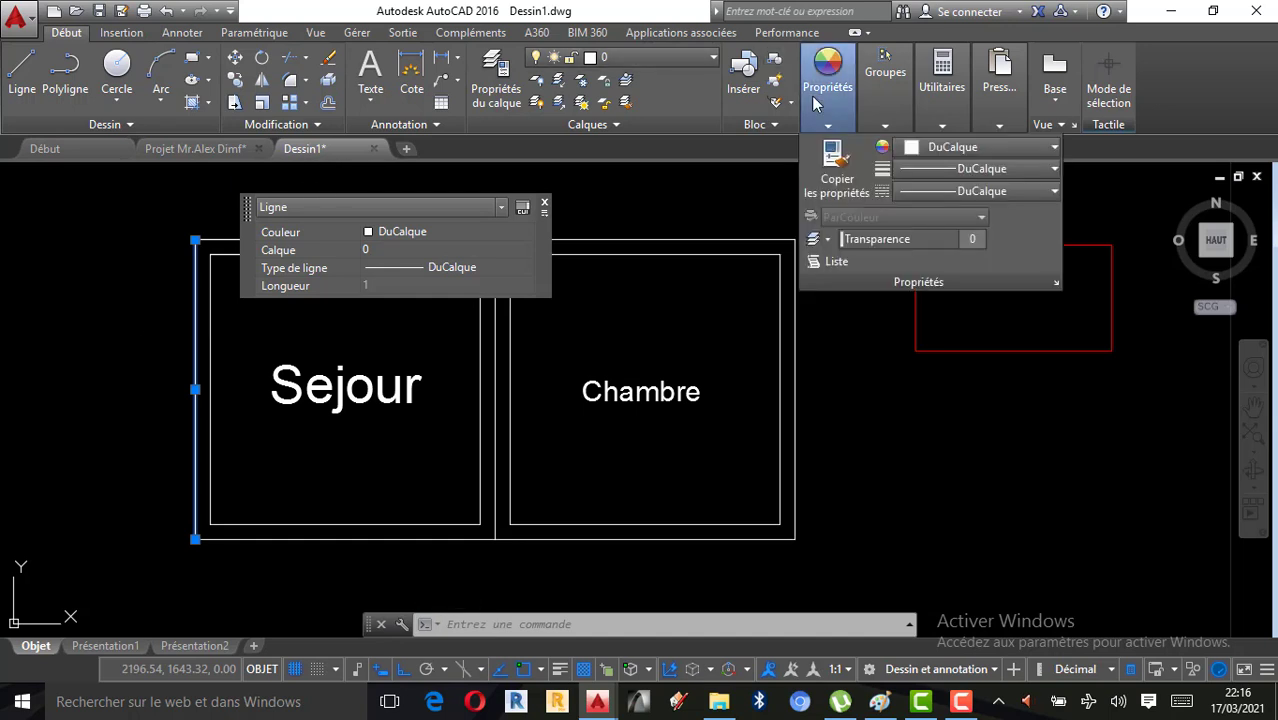
{"action": "left_click", "coordinate": [838, 188]}
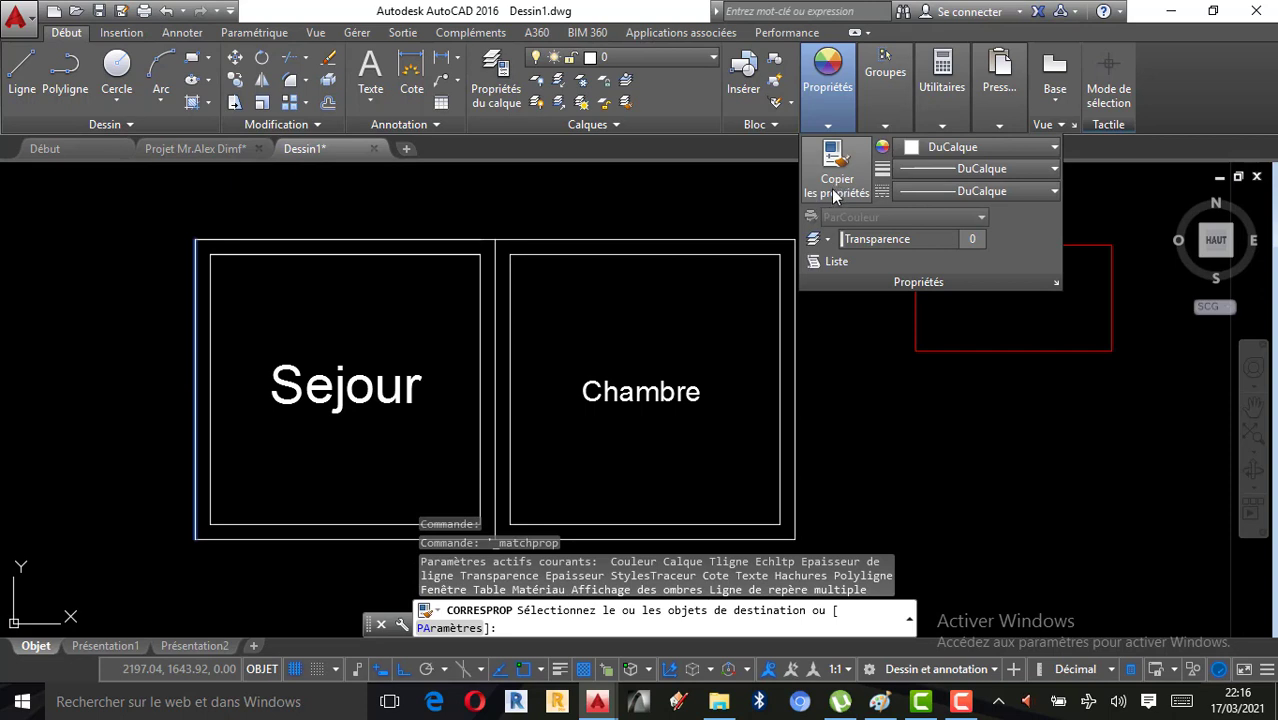
{"action": "left_click", "coordinate": [835, 190]}
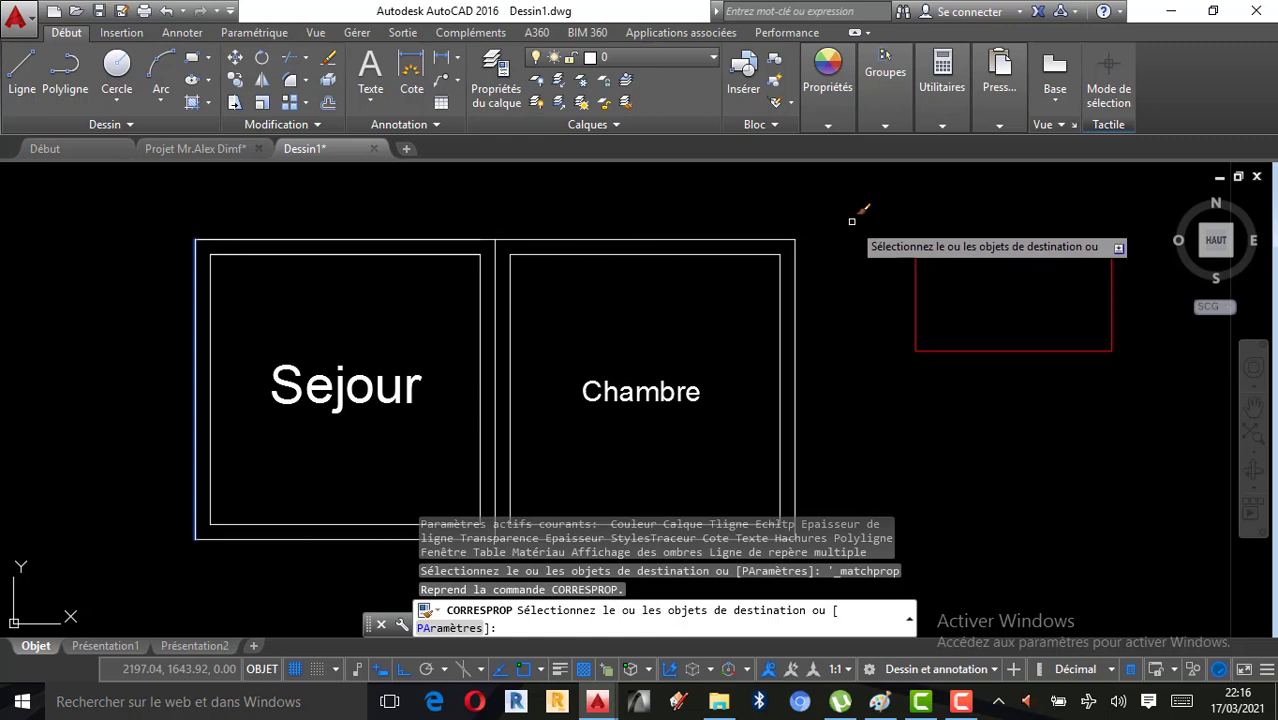
{"action": "left_click", "coordinate": [913, 267]}
{"action": "left_click", "coordinate": [913, 267]}
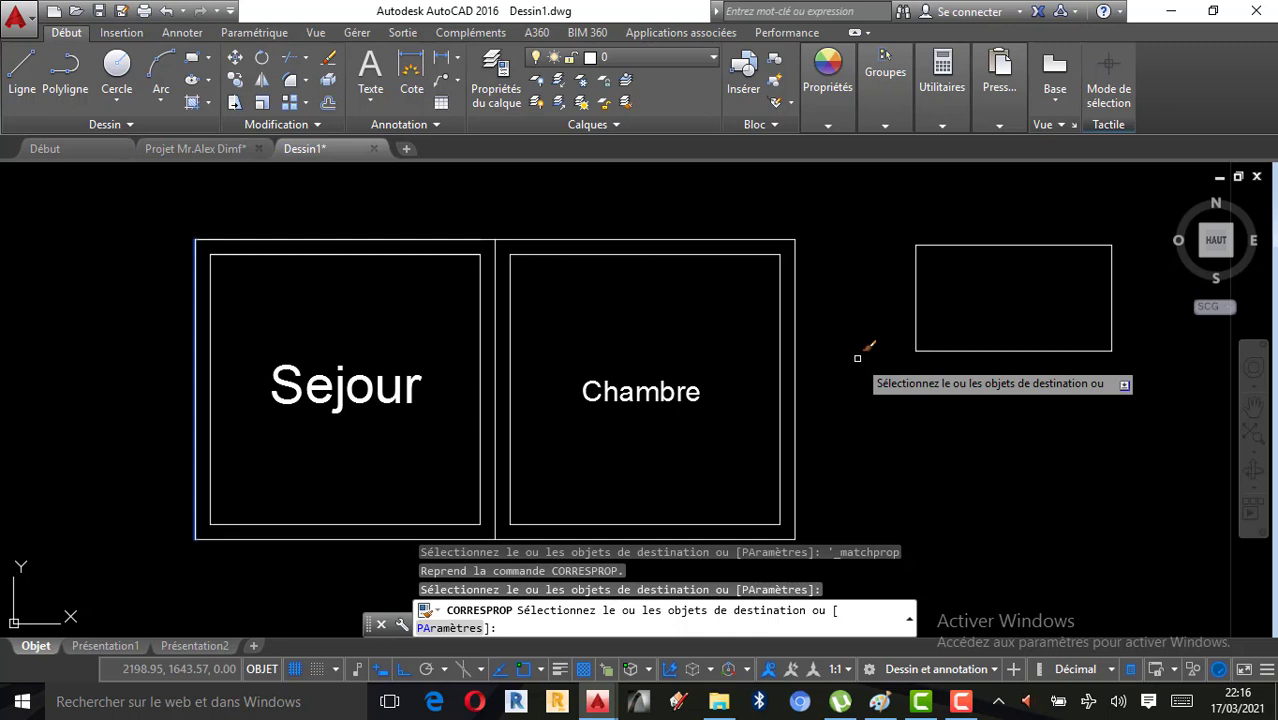
{"action": "key", "text": "Escape"}
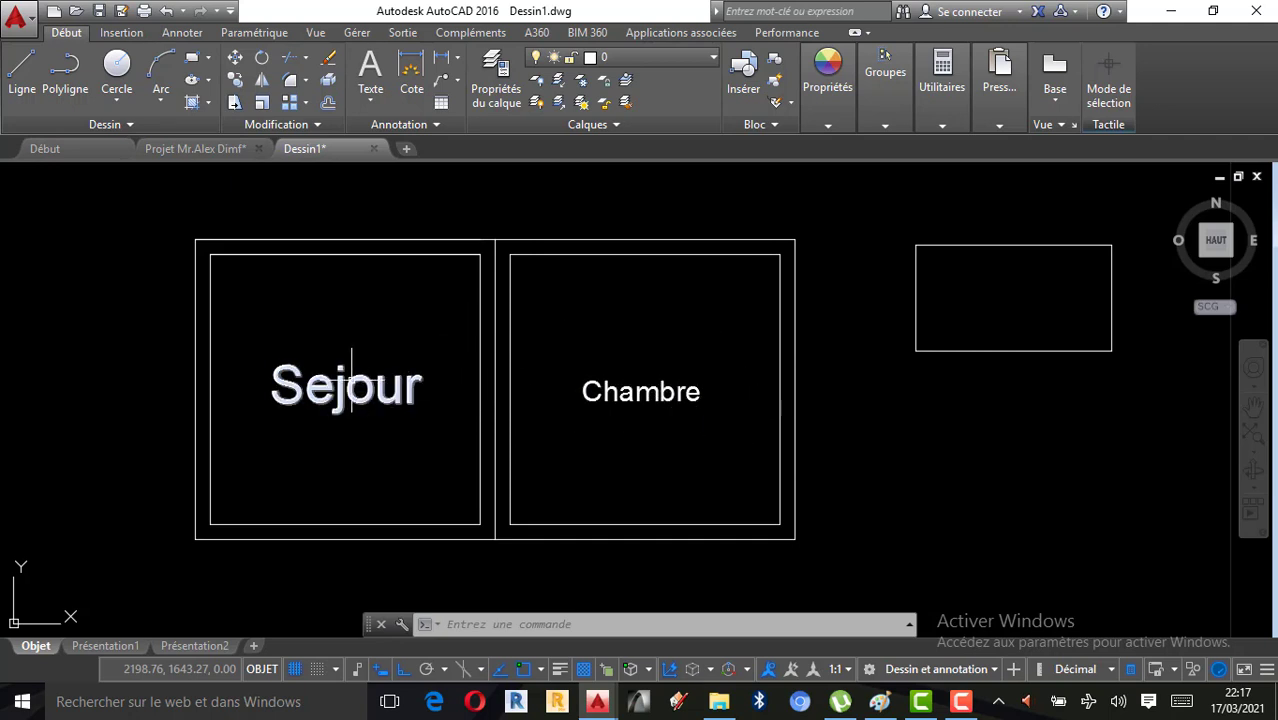
Copy the properties of the Sejour label onto the Chambre label with Match Properties
{"action": "left_click", "coordinate": [354, 380]}
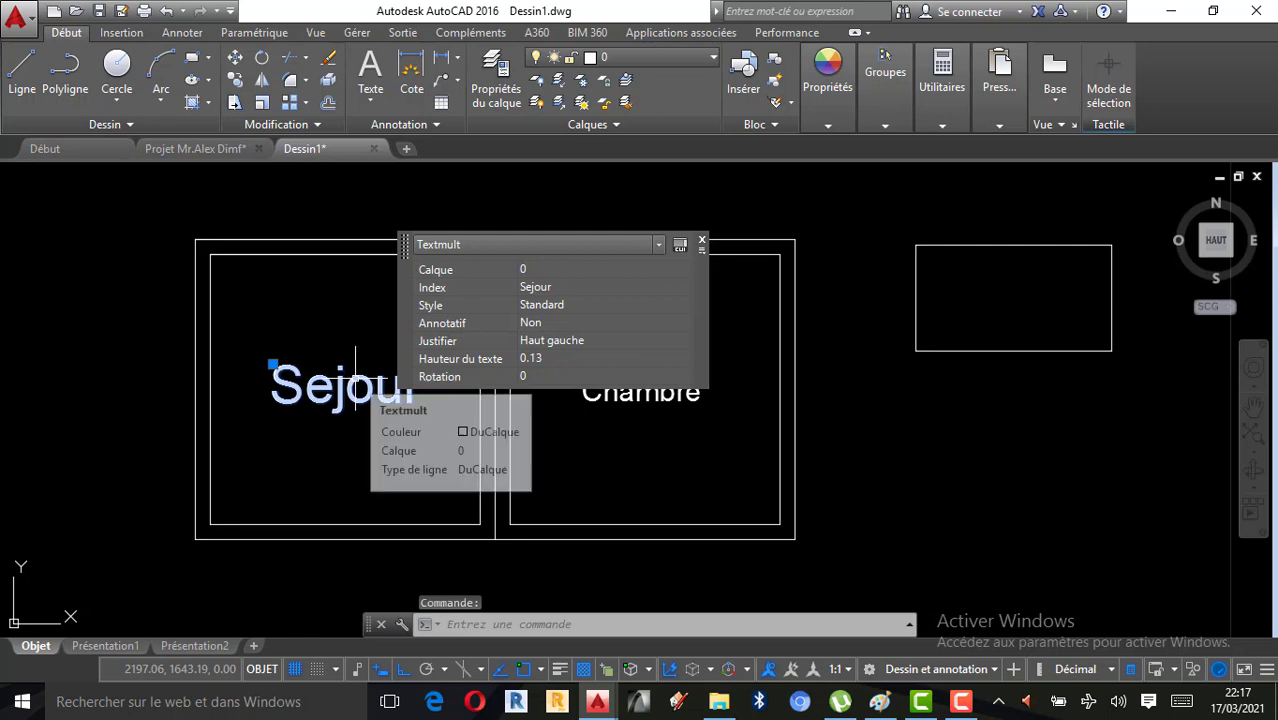
{"action": "left_click", "coordinate": [829, 127]}
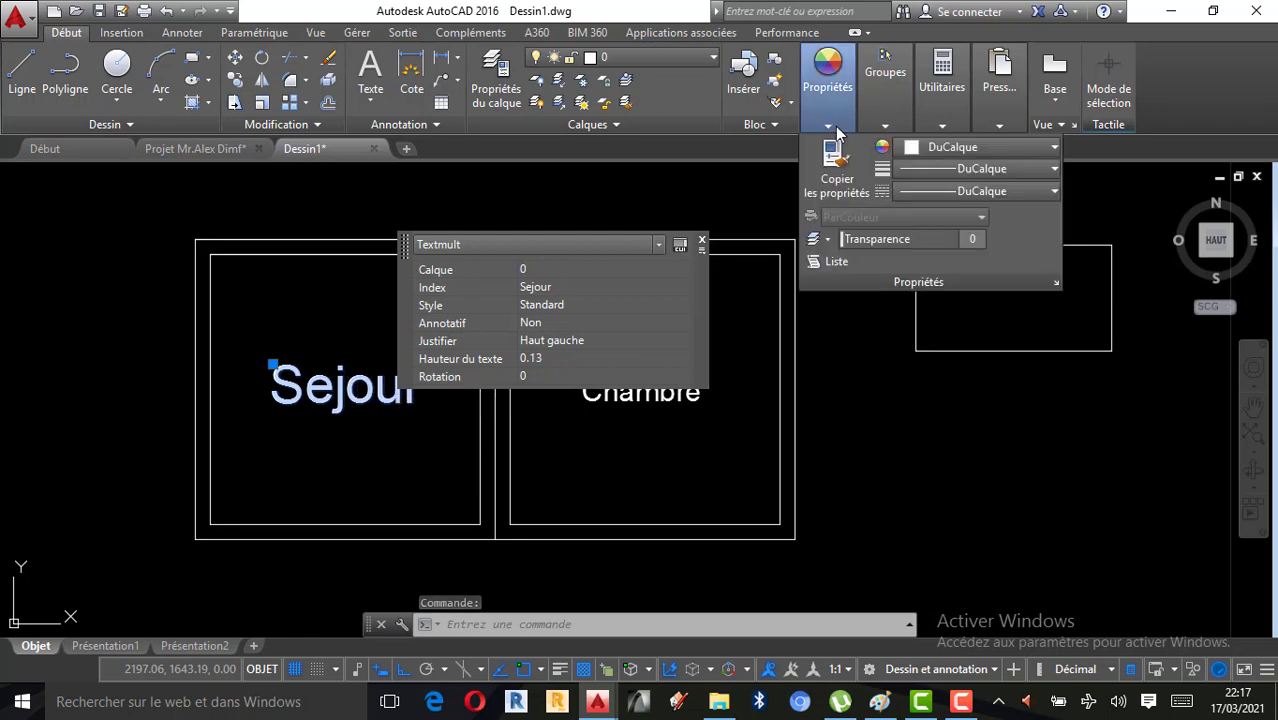
{"action": "left_click", "coordinate": [840, 180]}
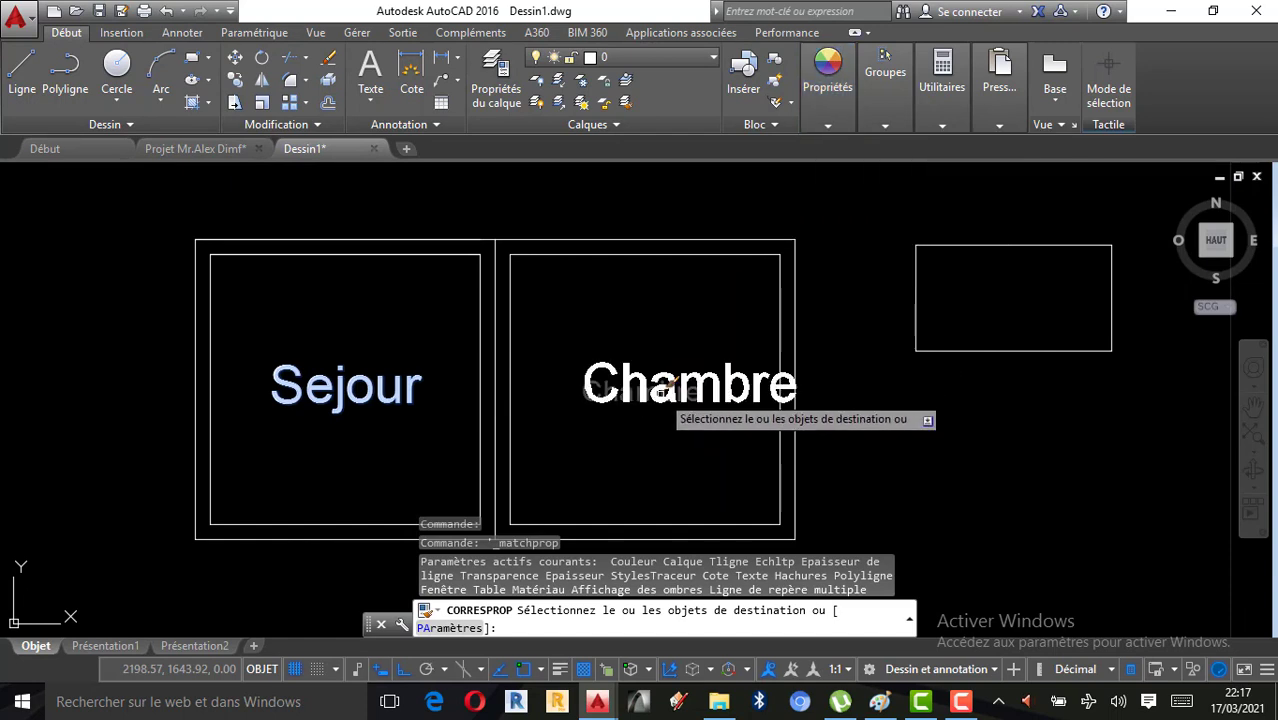
{"action": "left_click", "coordinate": [672, 385]}
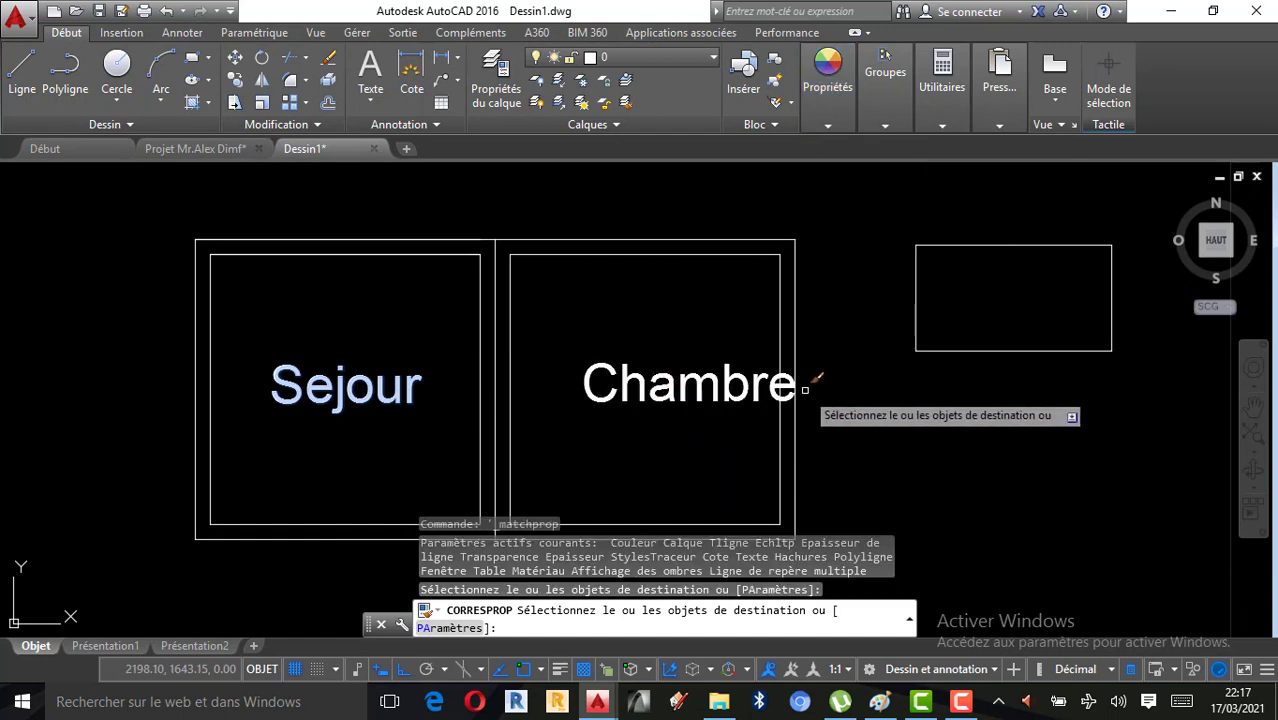
{"action": "key", "text": "Escape"}
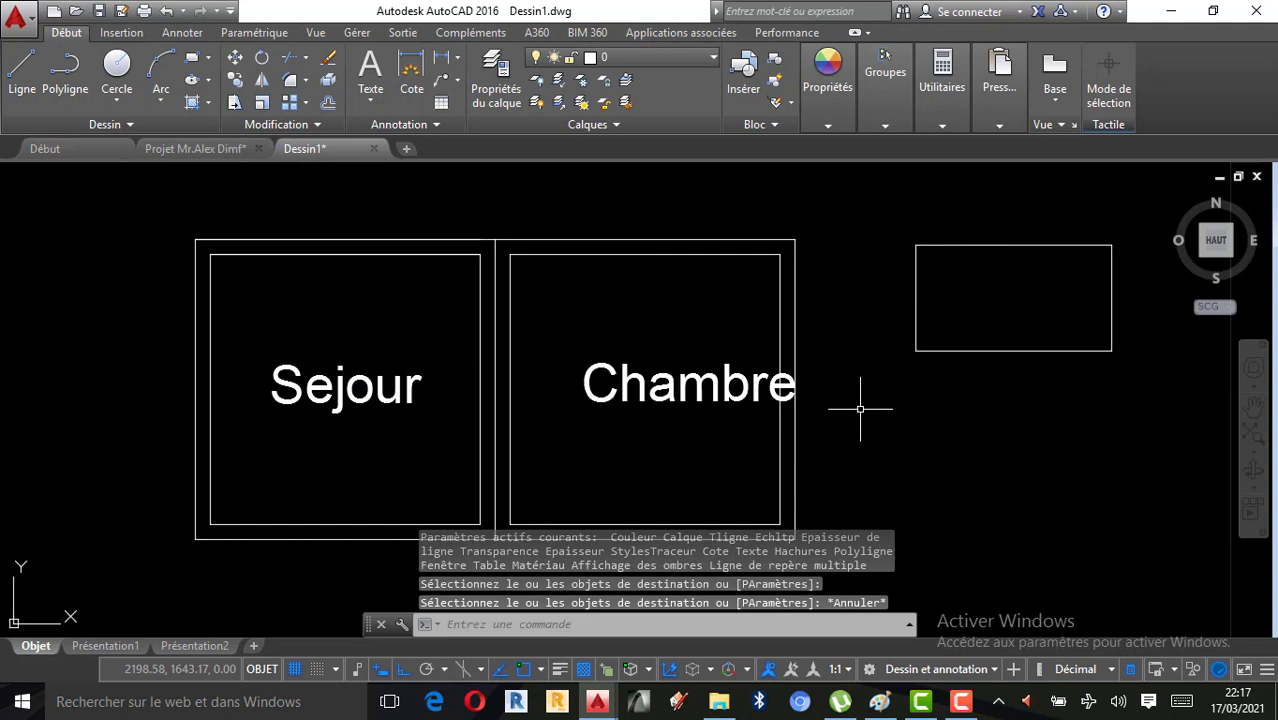
Move the Chambre label about 0.15 horizontally to the left so it sits inside its square
{"action": "left_click", "coordinate": [740, 393]}
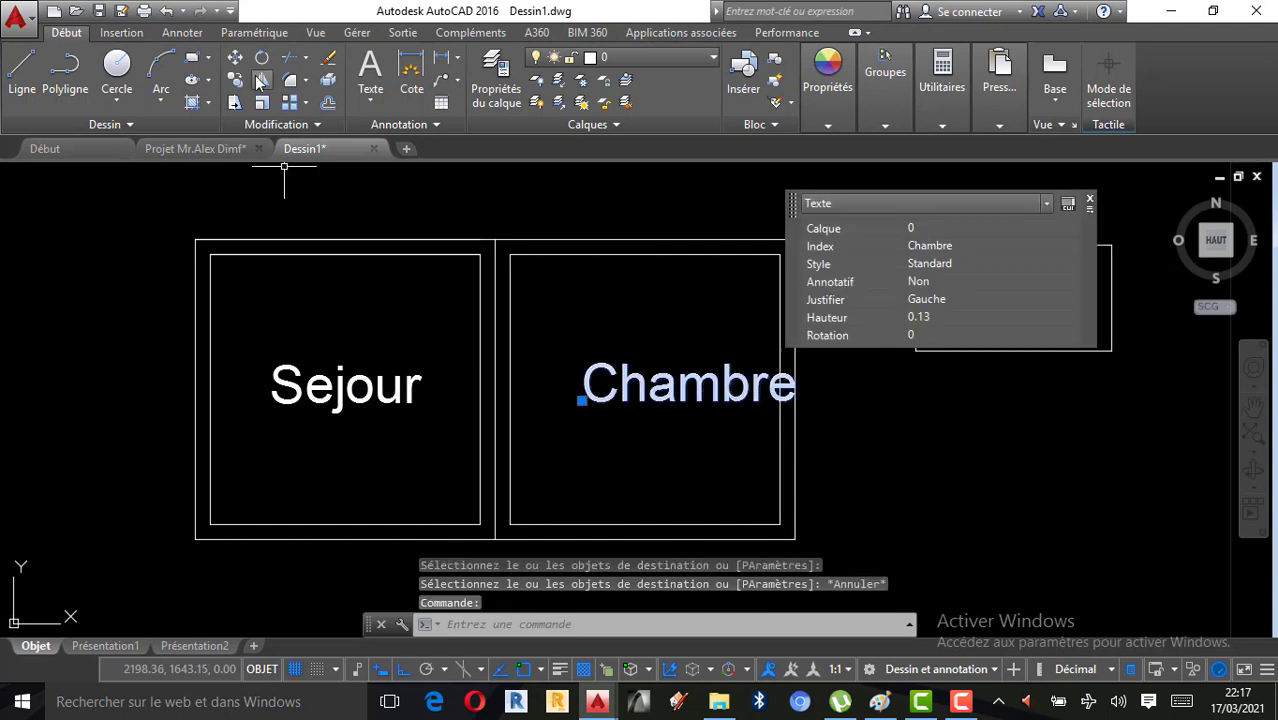
{"action": "key", "text": "Escape"}
{"action": "type", "text": "m"}
{"action": "key", "text": "space"}
{"action": "left_click", "coordinate": [712, 400]}
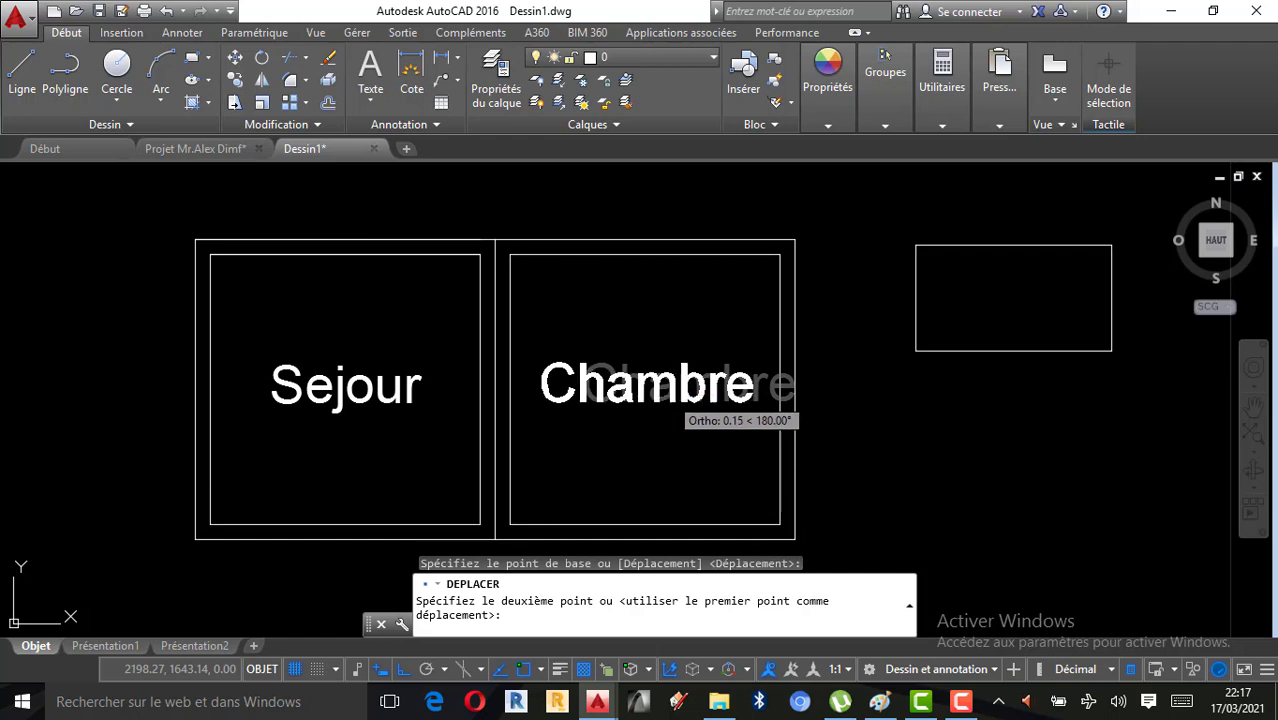
{"action": "left_click", "coordinate": [684, 384]}
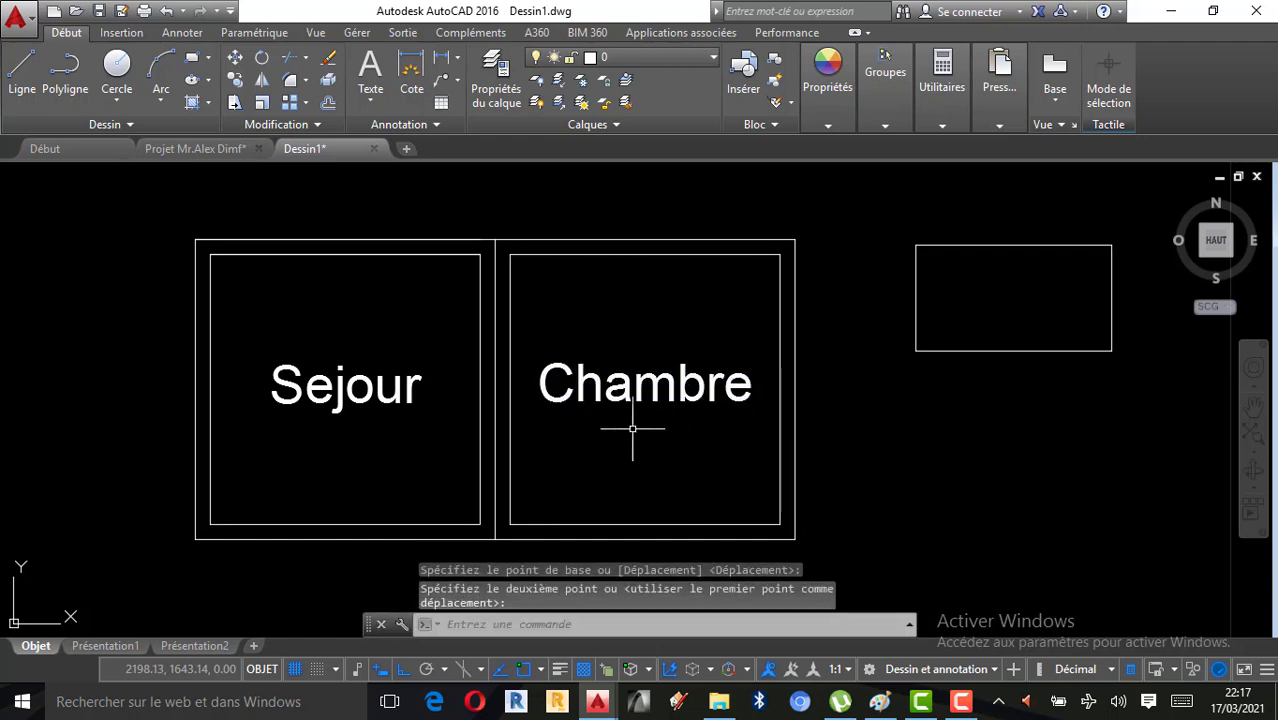
Move the Sejour label straight up by about 0.03 within its square
{"action": "left_click", "coordinate": [385, 394]}
{"action": "left_click", "coordinate": [234, 57]}
{"action": "left_click", "coordinate": [398, 385]}
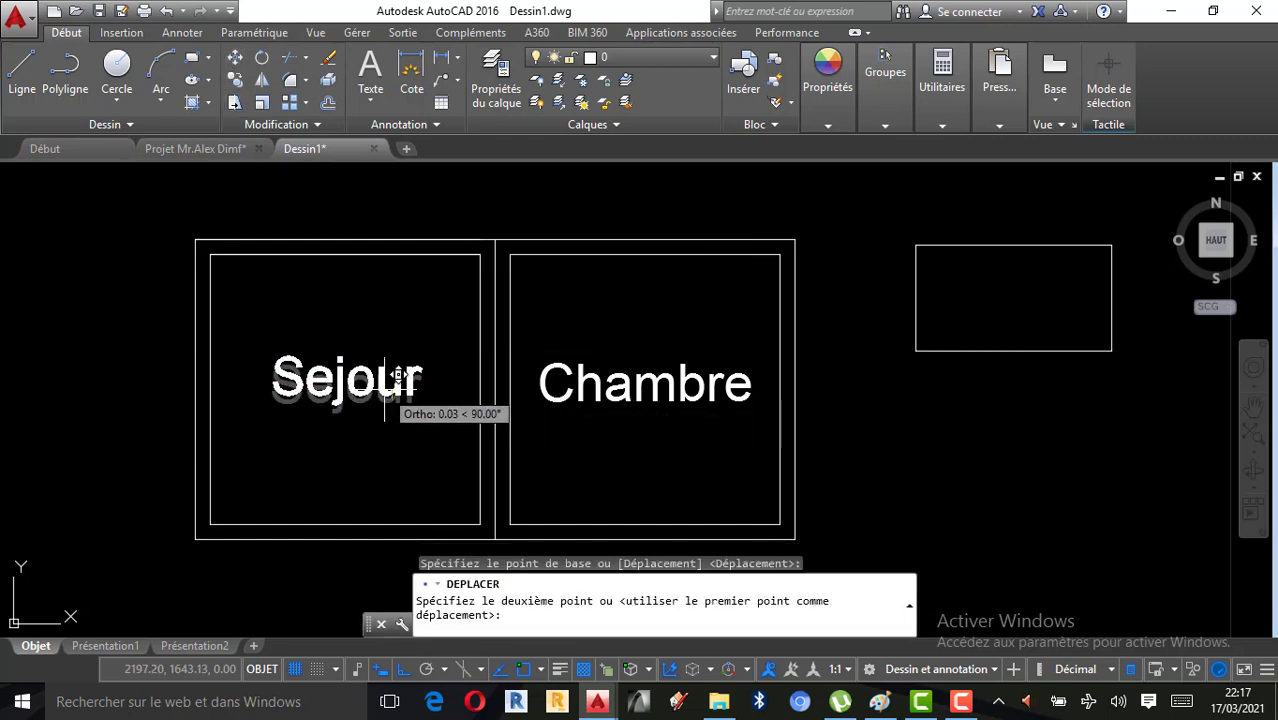
{"action": "left_click", "coordinate": [408, 398]}
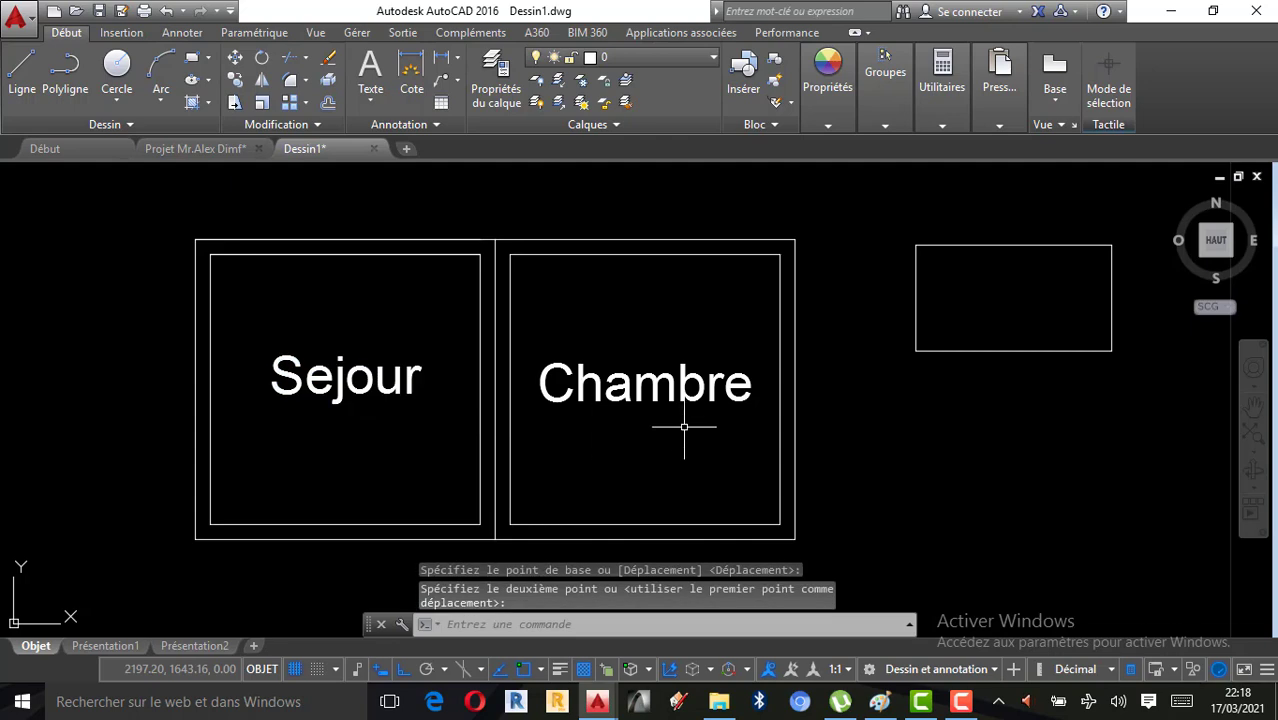
Switch to the command list in Paint and draw a yellow check mark beside Commande Copier les Propriétés
{"action": "scroll", "coordinate": [700, 425], "scroll_direction": "up", "scroll_amount": 2}
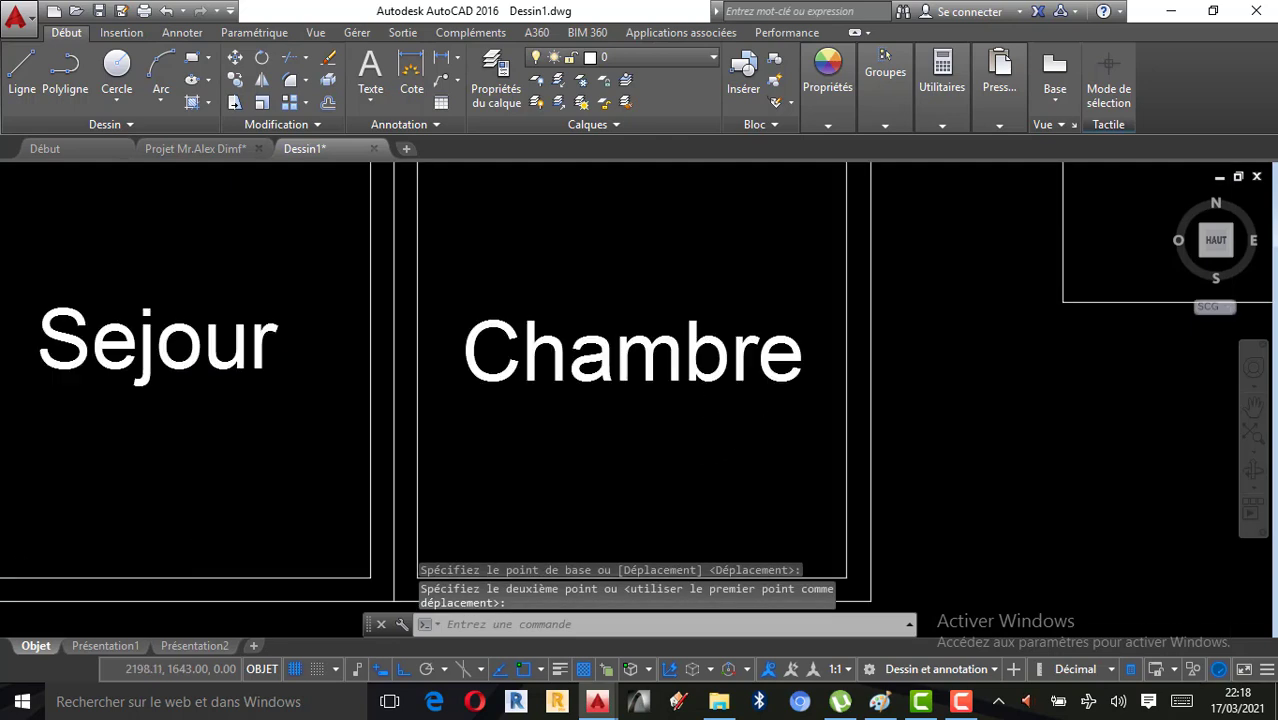
{"action": "scroll", "coordinate": [740, 415], "scroll_direction": "down", "scroll_amount": 2}
{"action": "scroll", "coordinate": [635, 408], "scroll_direction": "up", "scroll_amount": 2}
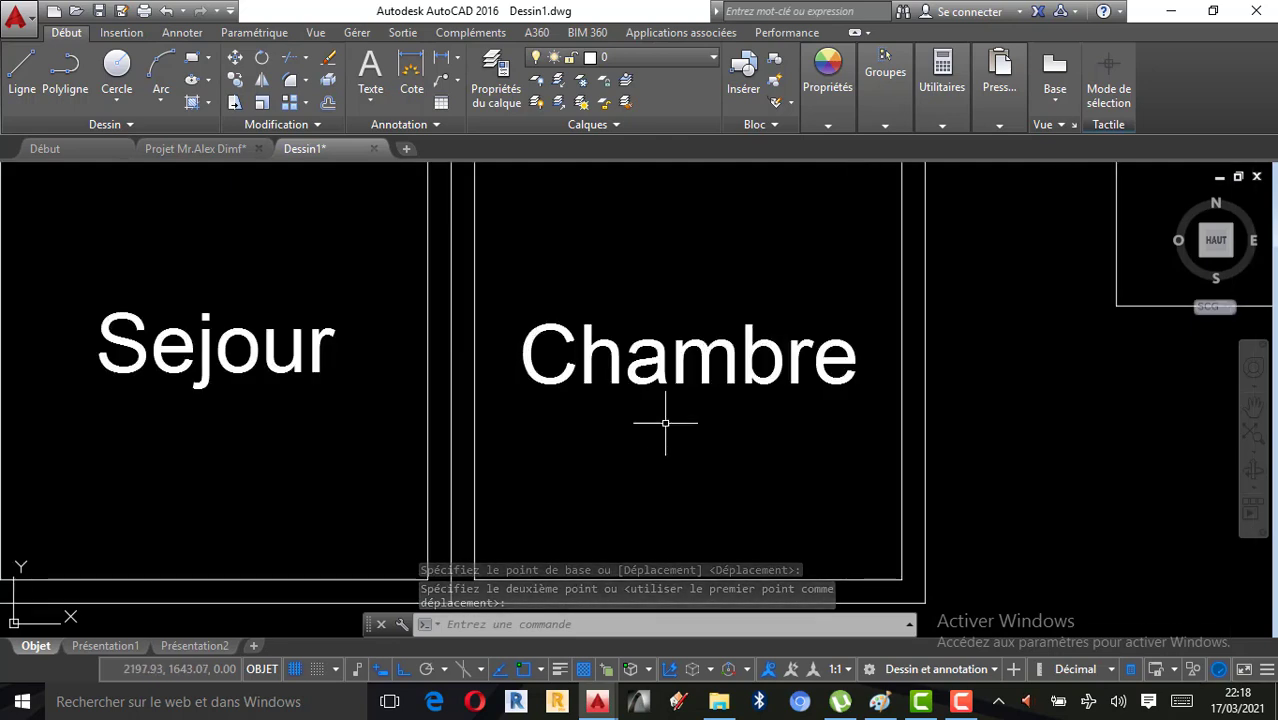
{"action": "left_click", "coordinate": [881, 701]}
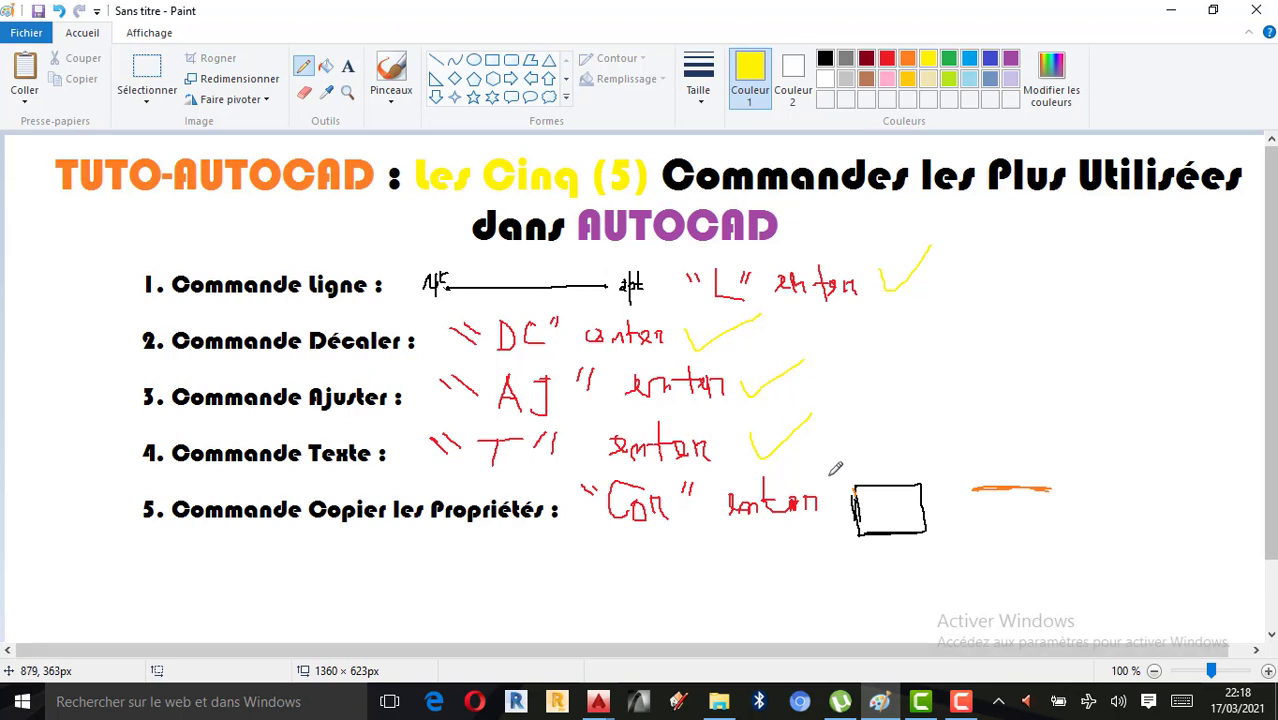
{"action": "mouse_move", "coordinate": [827, 485]}
{"action": "left_mouse_down"}
{"action": "mouse_move", "coordinate": [845, 507]}
{"action": "mouse_move", "coordinate": [900, 431]}
{"action": "left_mouse_up"}
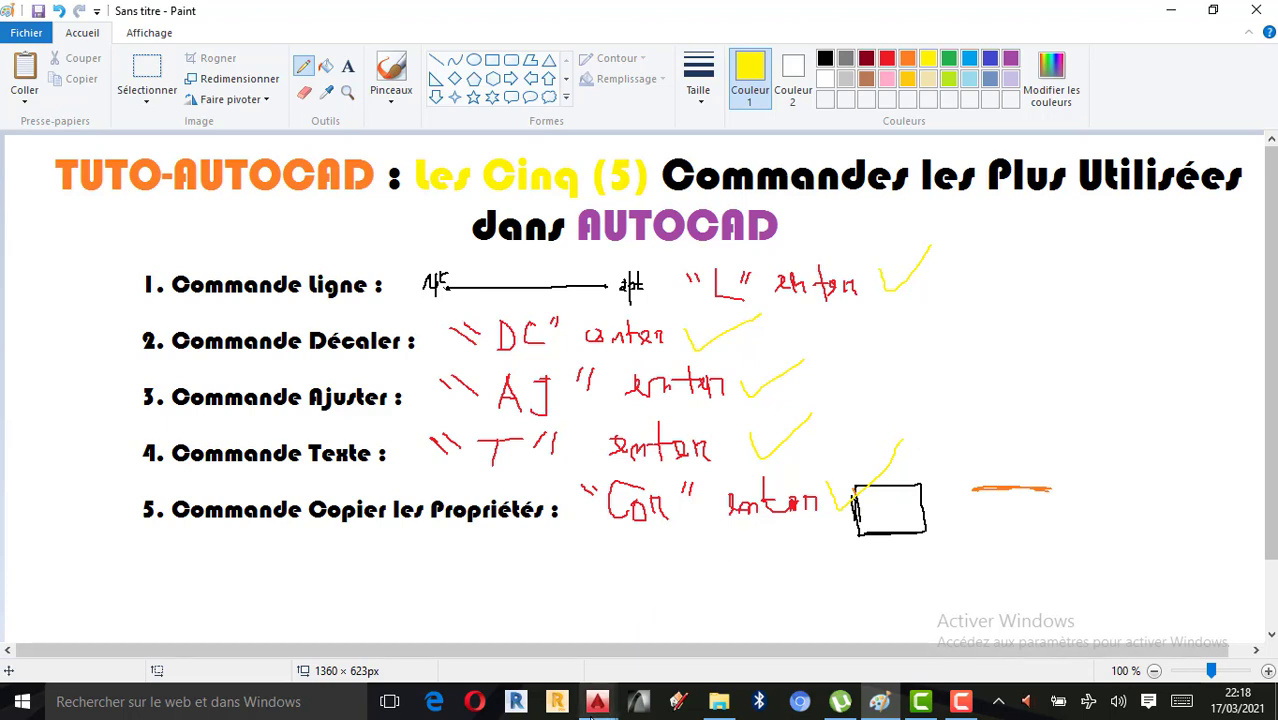
Review the two labelled squares in the AutoCAD drawing Dessin1 against the five-command list in Paint
{"action": "mouse_move", "coordinate": [597, 701]}
{"action": "left_click", "coordinate": [683, 600]}
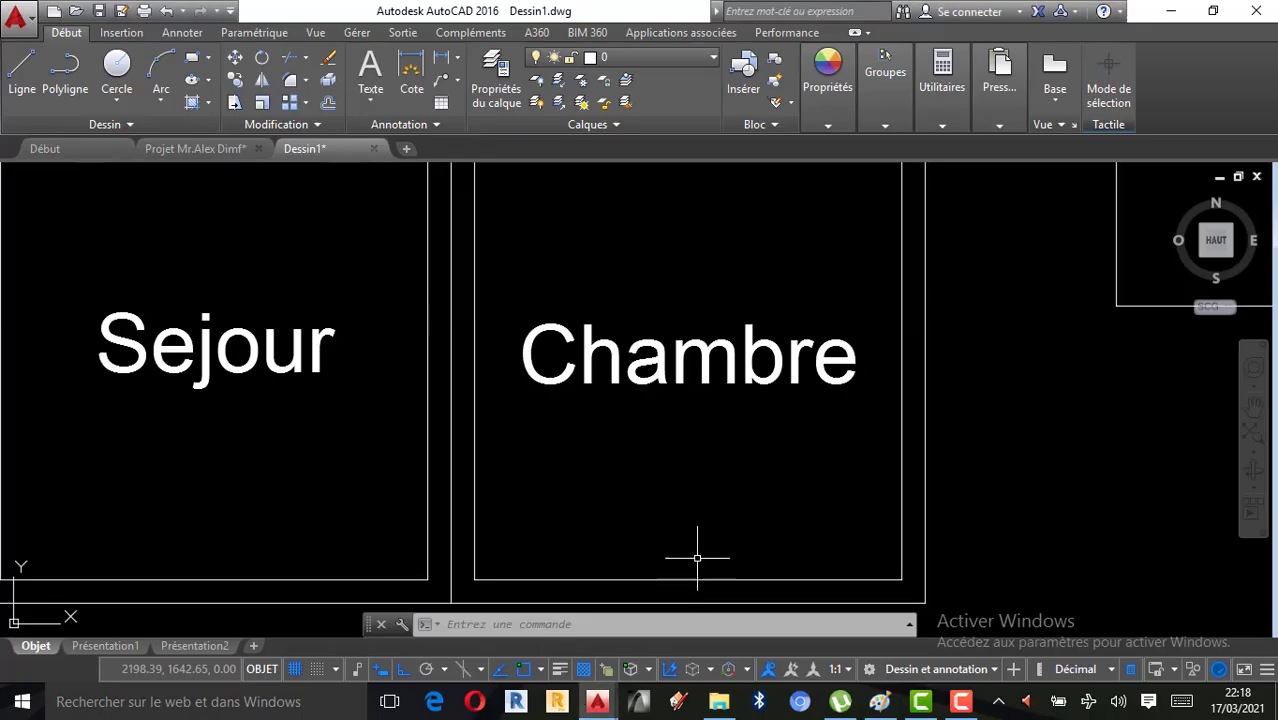
{"action": "scroll", "coordinate": [913, 415], "scroll_direction": "down", "scroll_amount": 2}
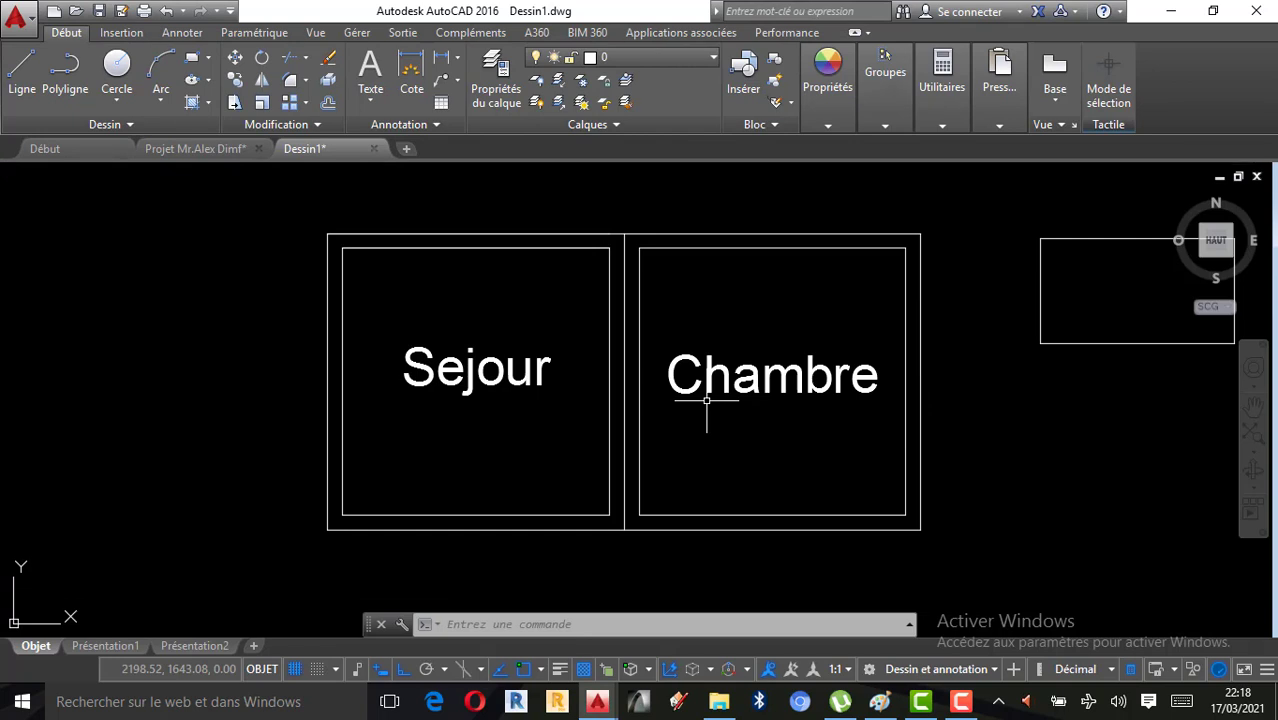
{"action": "left_click", "coordinate": [877, 702]}
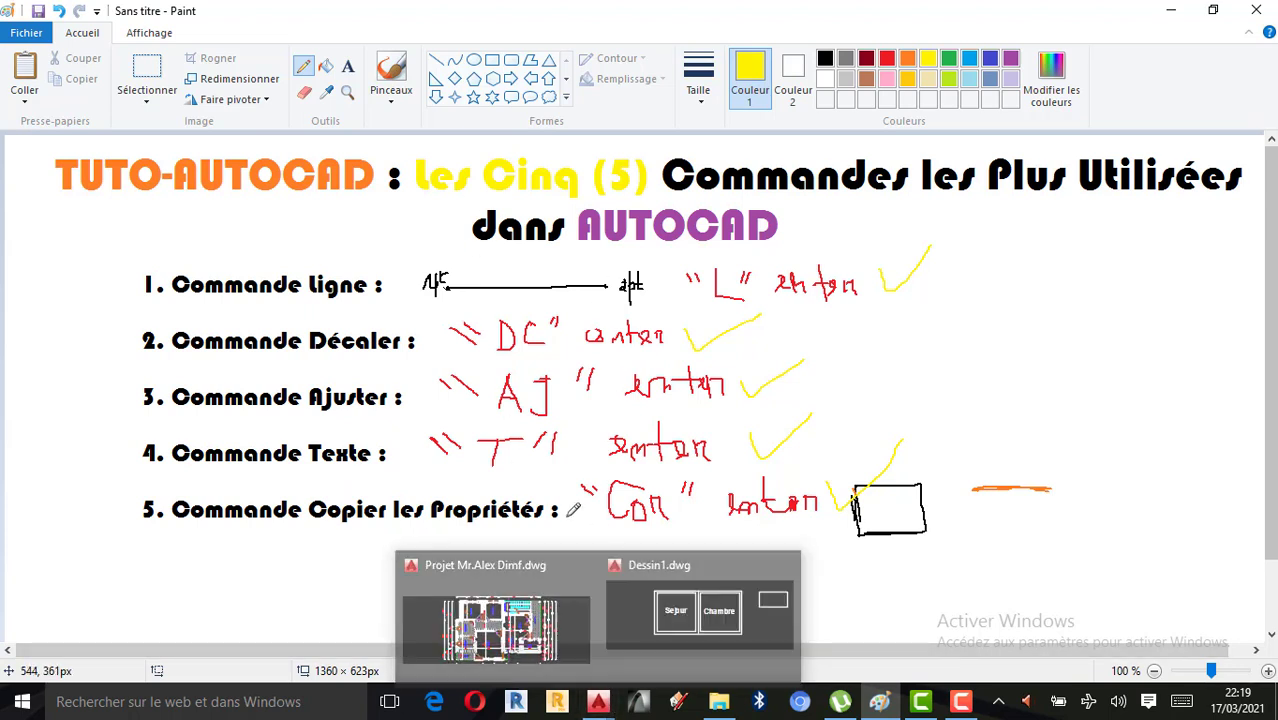
{"action": "mouse_move", "coordinate": [598, 702]}
{"action": "left_click", "coordinate": [698, 612]}
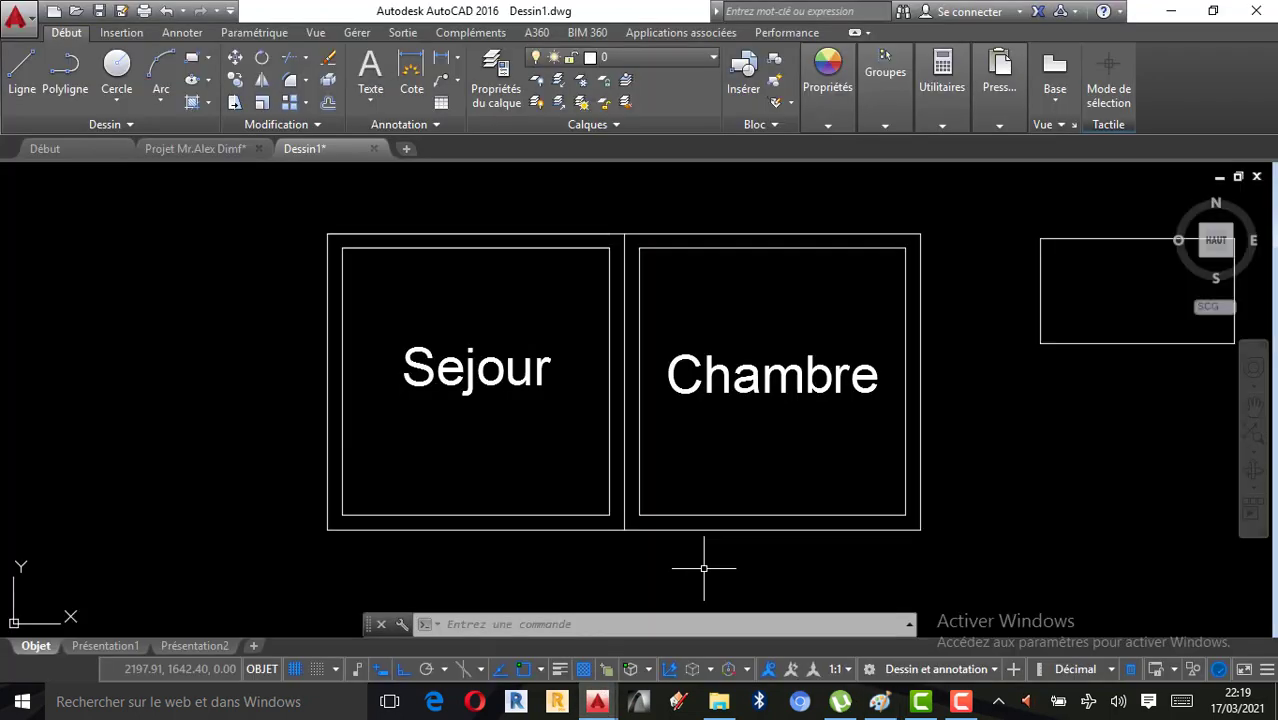
Switch to the open house project drawing and examine its dimensioned floor plans
{"action": "left_click", "coordinate": [210, 149]}
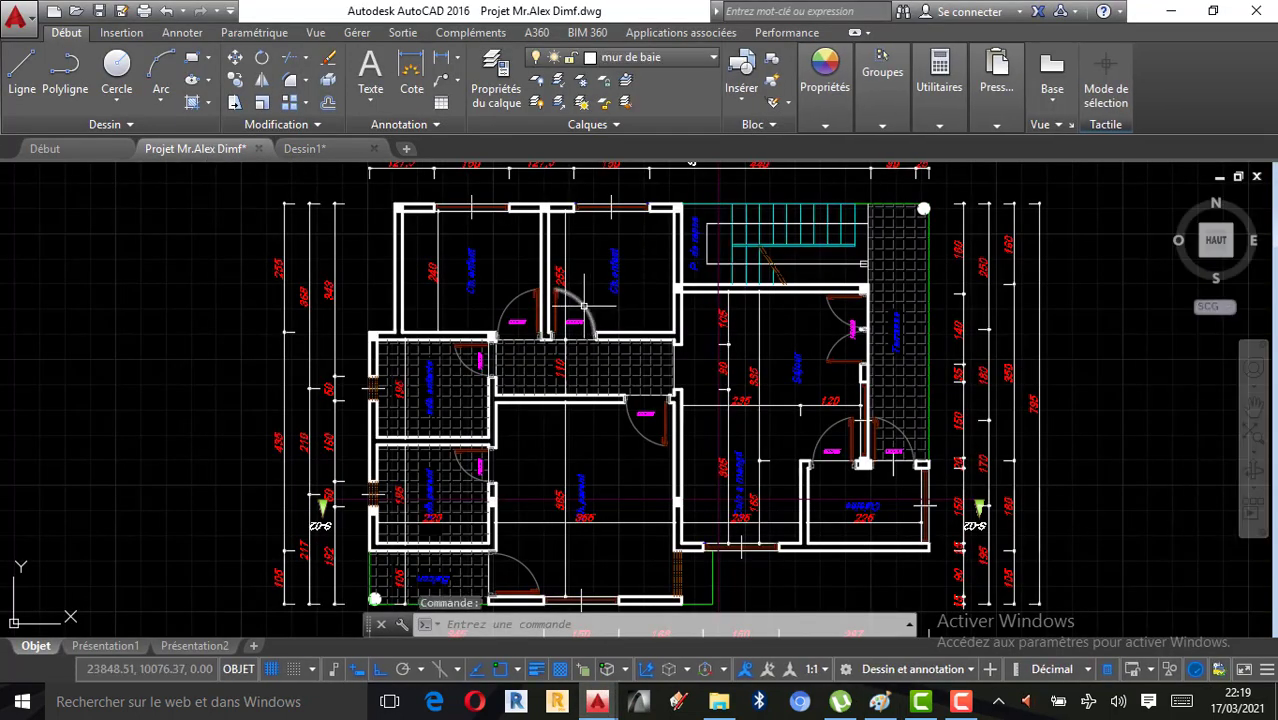
{"action": "scroll", "coordinate": [583, 304], "scroll_direction": "down", "scroll_amount": 2}
{"action": "scroll", "coordinate": [630, 316], "scroll_direction": "up", "scroll_amount": 2}
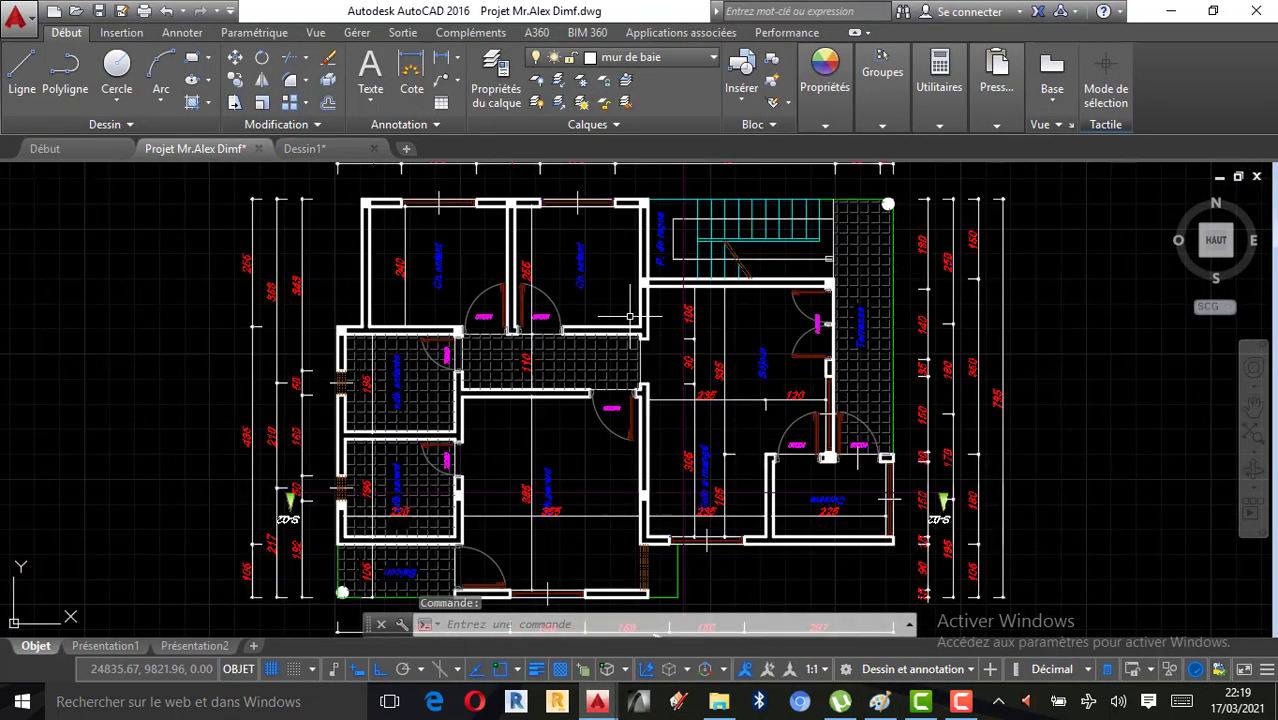
{"action": "scroll", "coordinate": [628, 318], "scroll_direction": "down", "scroll_amount": 2}
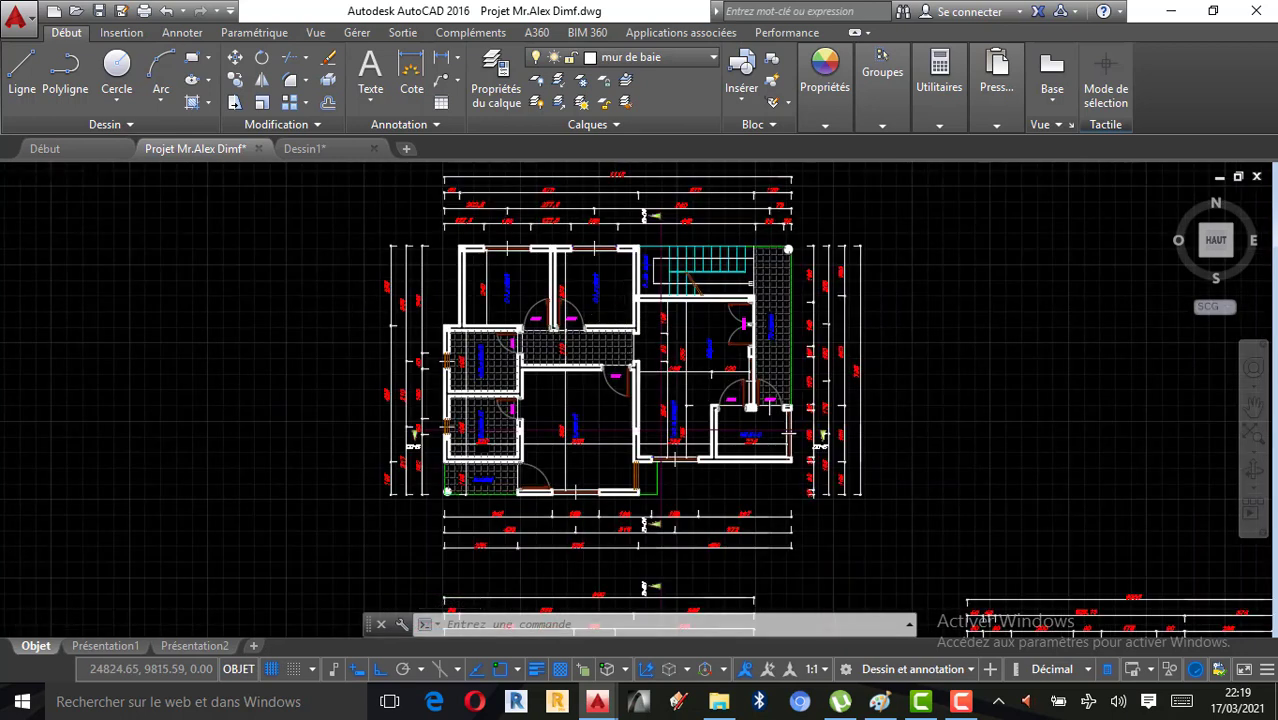
{"action": "scroll", "coordinate": [629, 311], "scroll_direction": "up", "scroll_amount": 2}
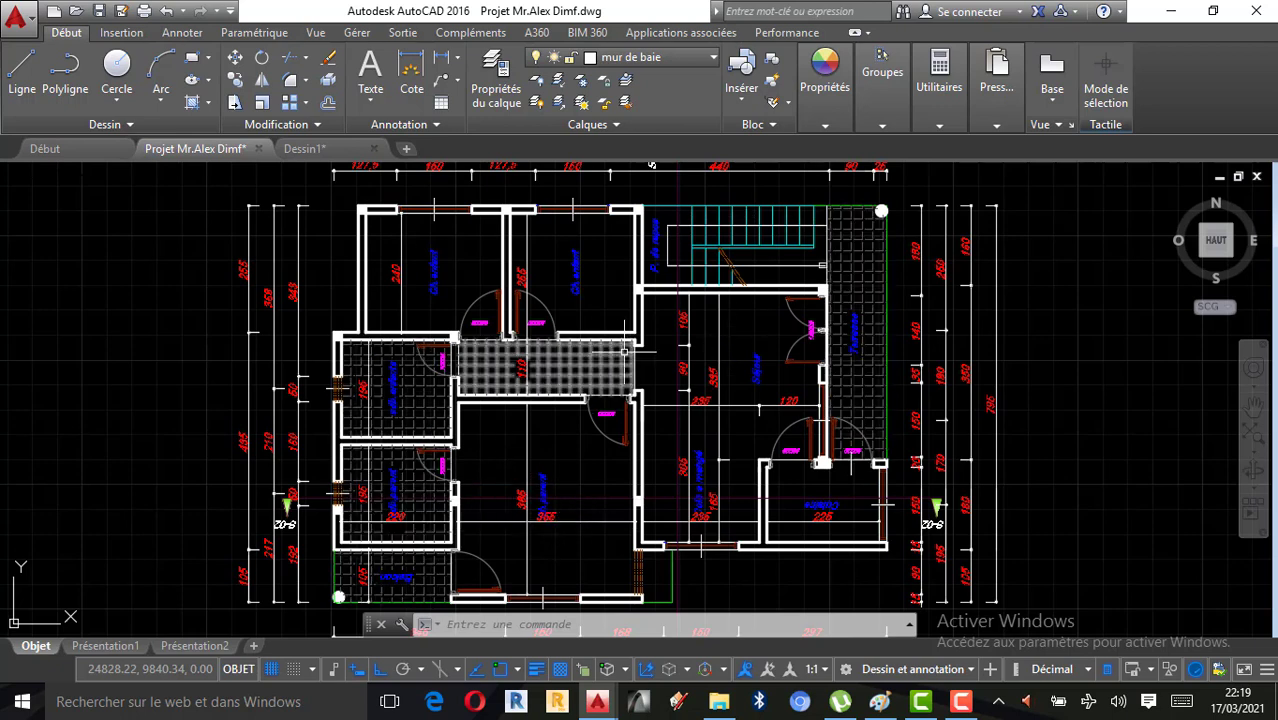
{"action": "left_click", "coordinate": [1253, 406]}
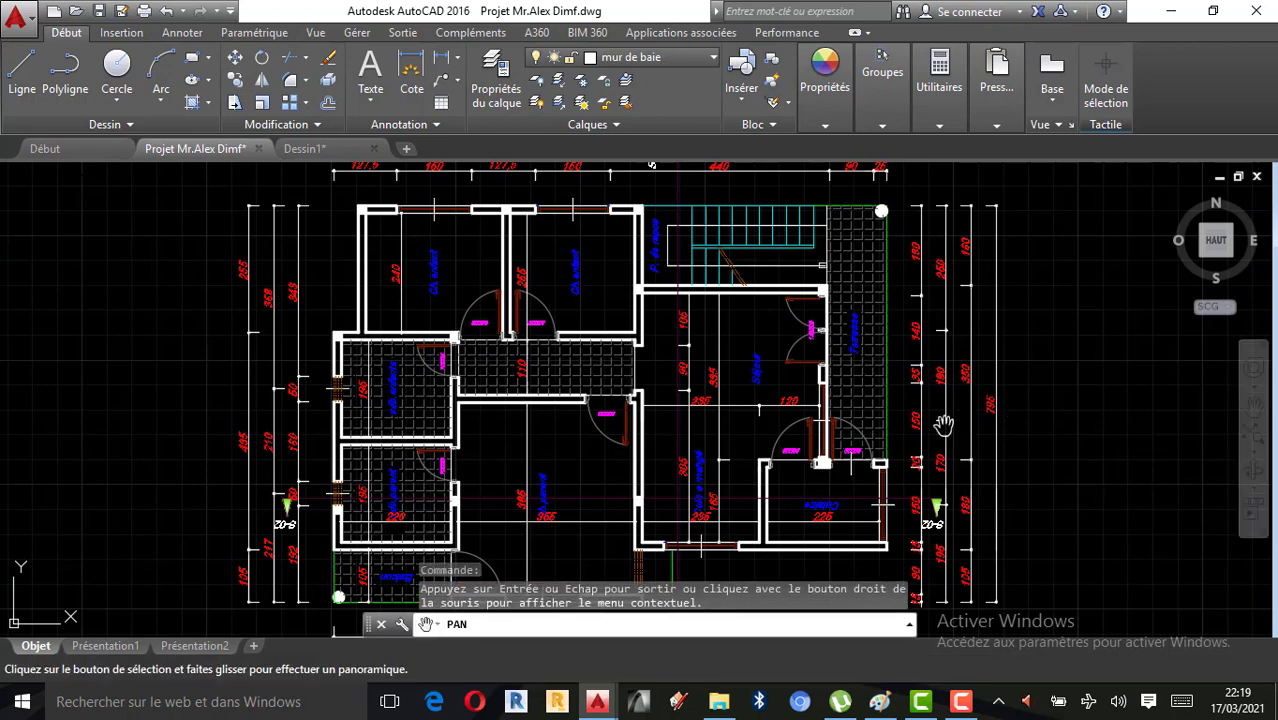
{"action": "left_click_drag", "start_coordinate": [716, 434], "coordinate": [695, 299]}
{"action": "mouse_move", "coordinate": [700, 520]}
{"action": "left_mouse_down"}
{"action": "mouse_move", "coordinate": [700, 259]}
{"action": "mouse_move", "coordinate": [700, 400]}
{"action": "left_mouse_up"}
{"action": "left_click_drag", "start_coordinate": [700, 490], "coordinate": [690, 358]}
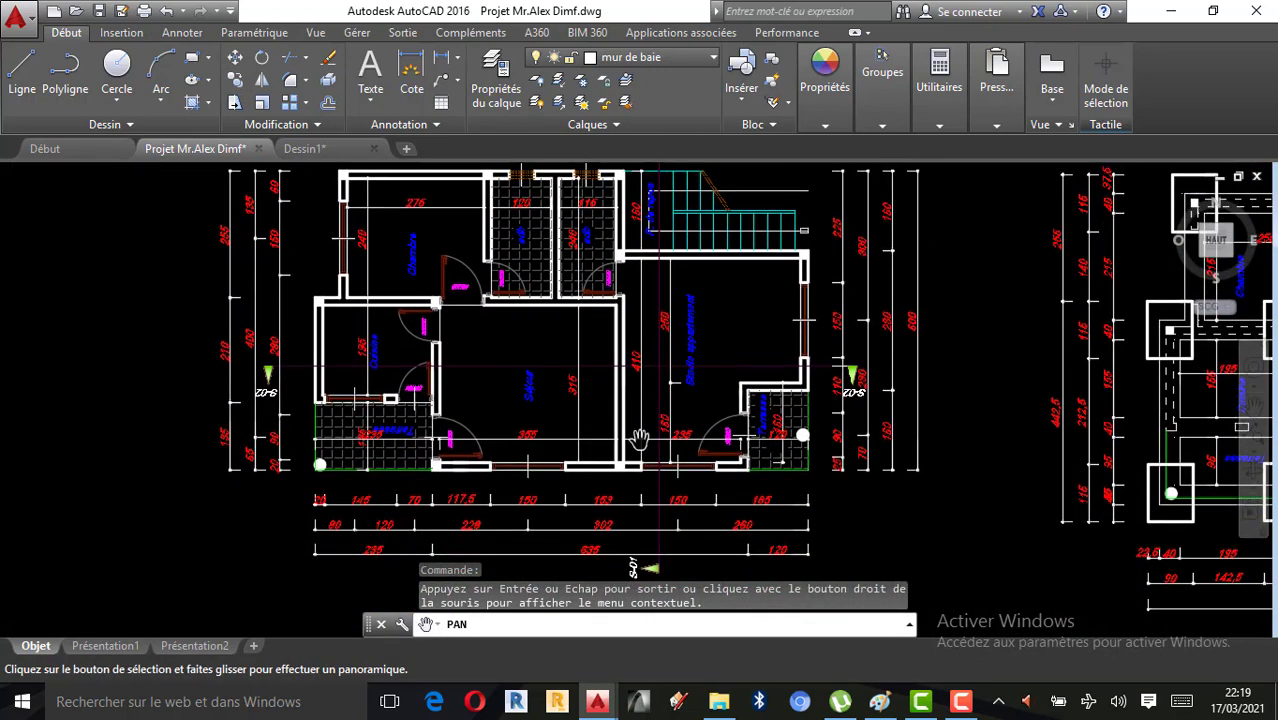
{"action": "left_click_drag", "start_coordinate": [641, 430], "coordinate": [640, 466]}
Examine the foundation plan beside the floor plans in the house project drawing
{"action": "left_click_drag", "start_coordinate": [796, 458], "coordinate": [538, 448]}
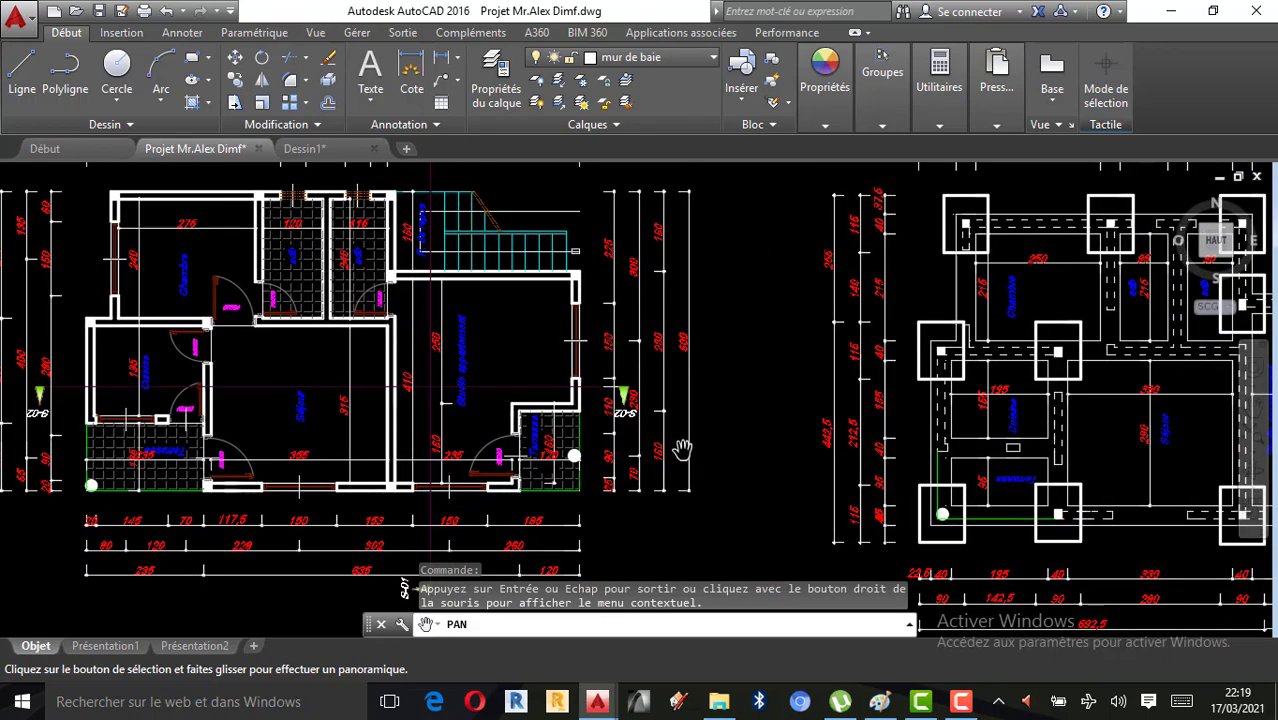
{"action": "left_click_drag", "start_coordinate": [700, 450], "coordinate": [569, 445]}
{"action": "left_click_drag", "start_coordinate": [650, 442], "coordinate": [593, 440]}
{"action": "left_click_drag", "start_coordinate": [735, 441], "coordinate": [490, 433]}
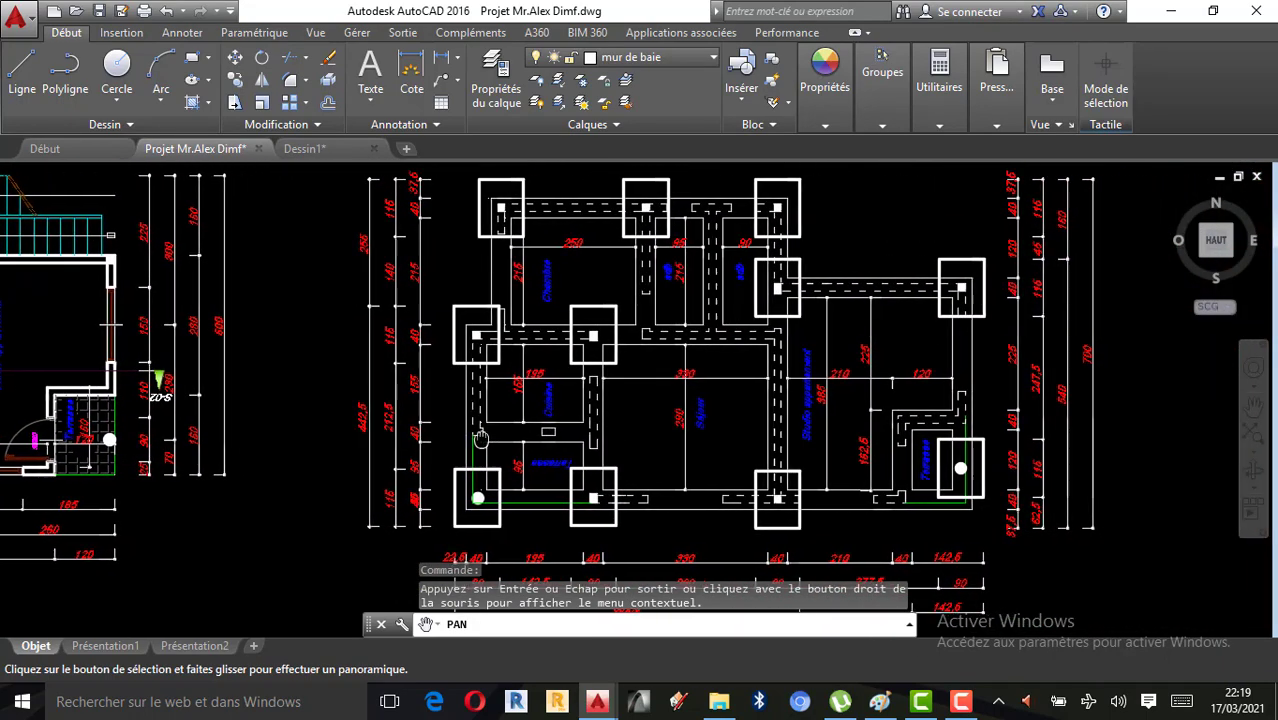
{"action": "left_click_drag", "start_coordinate": [640, 425], "coordinate": [599, 419]}
{"action": "scroll", "coordinate": [616, 413], "scroll_direction": "down", "scroll_amount": 2}
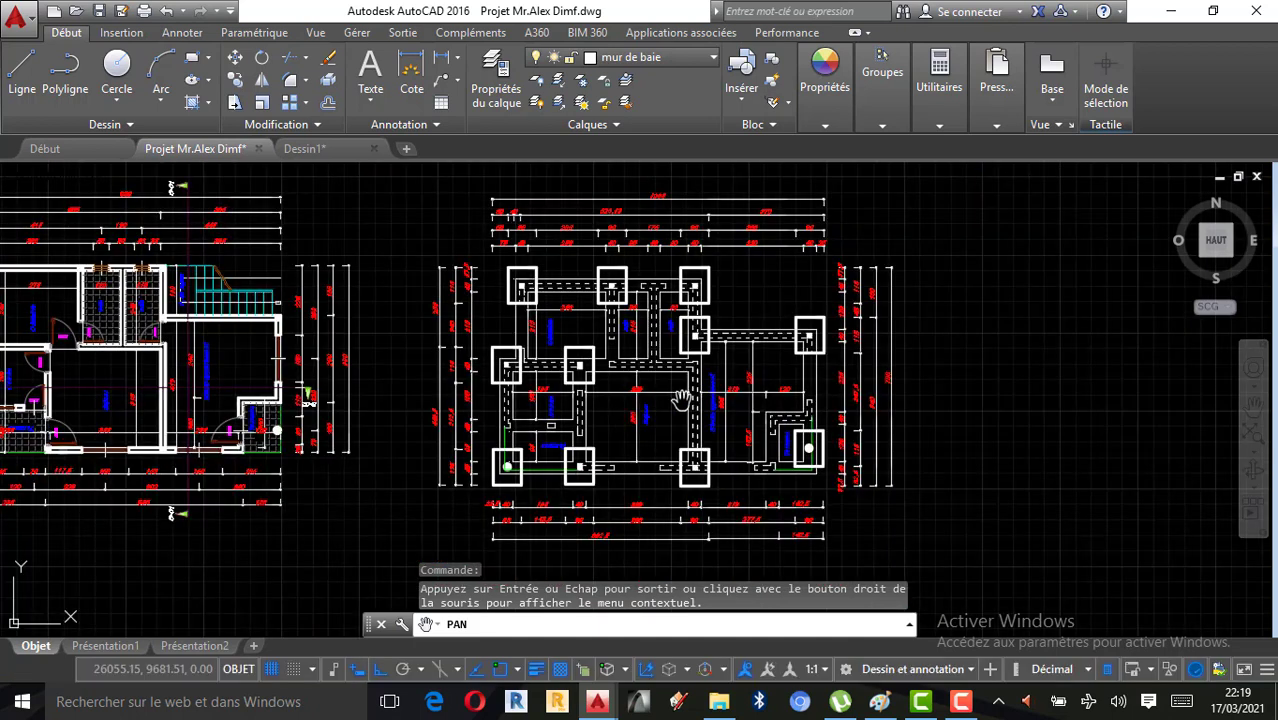
{"action": "scroll", "coordinate": [684, 388], "scroll_direction": "up", "scroll_amount": 2}
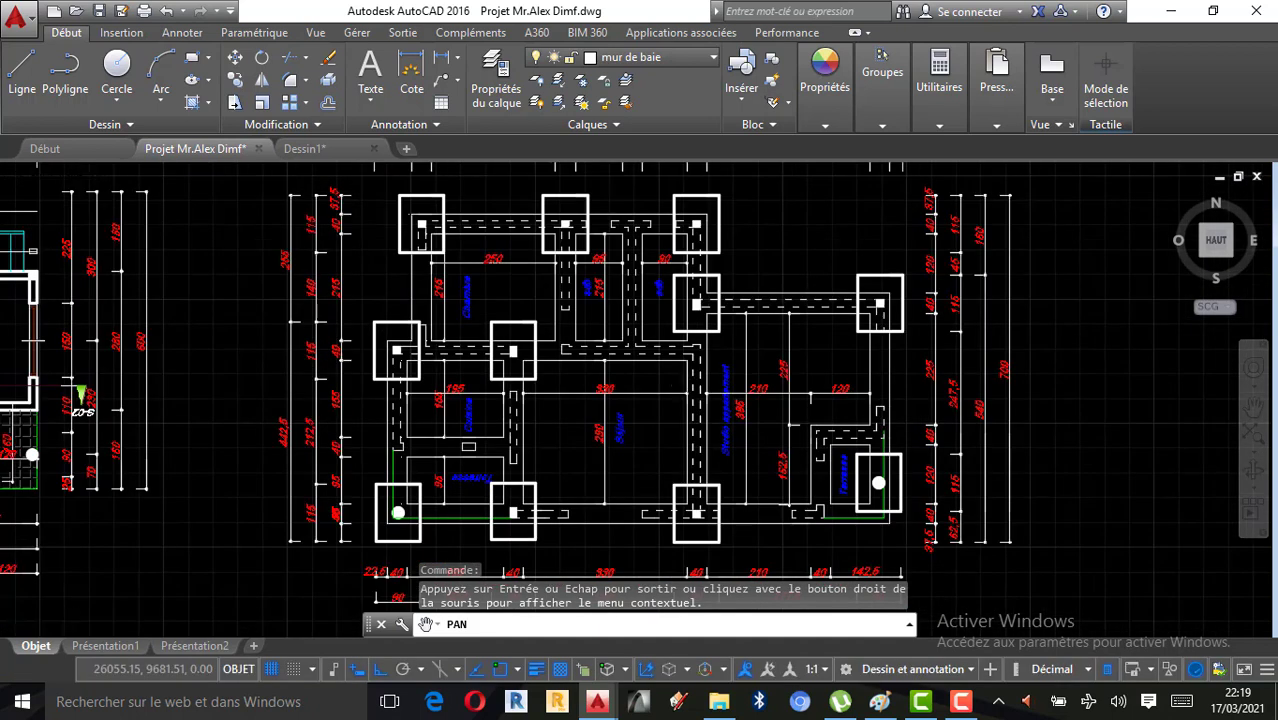
{"action": "scroll", "coordinate": [684, 385], "scroll_direction": "down", "scroll_amount": 2}
{"action": "scroll", "coordinate": [680, 375], "scroll_direction": "up", "scroll_amount": 2}
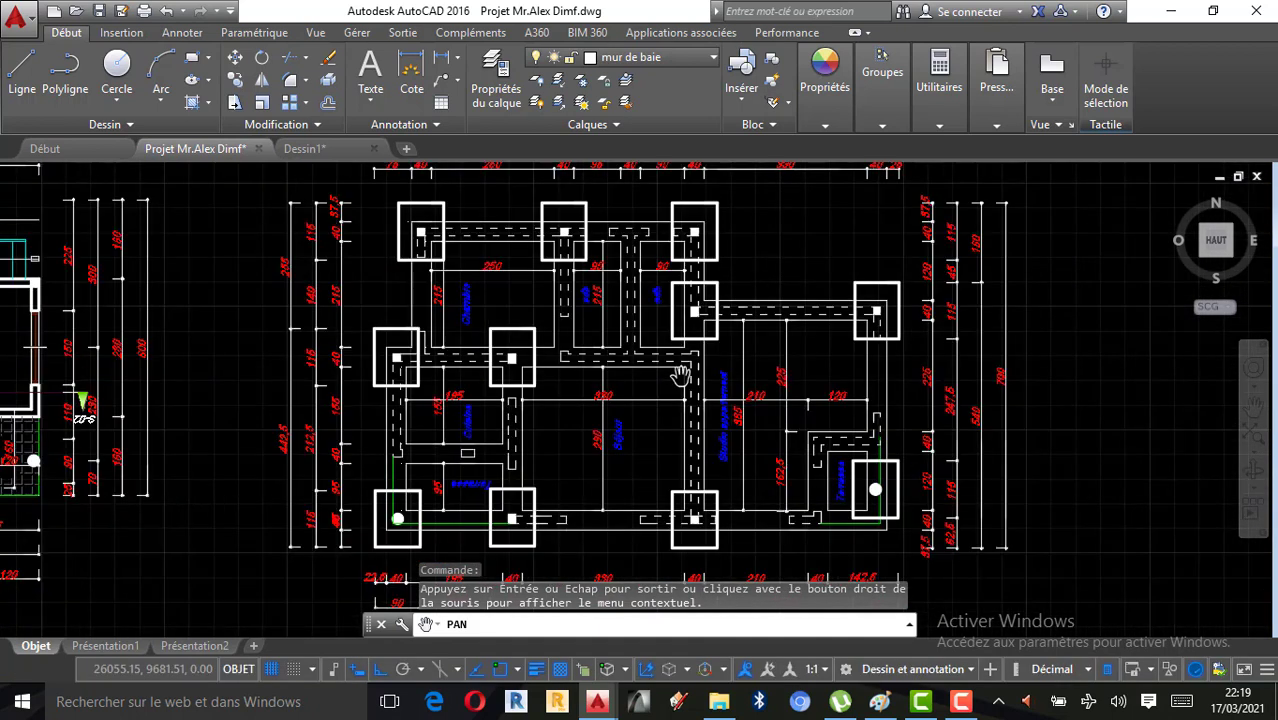
{"action": "scroll", "coordinate": [705, 380], "scroll_direction": "down", "scroll_amount": 2}
{"action": "scroll", "coordinate": [706, 372], "scroll_direction": "up", "scroll_amount": 2}
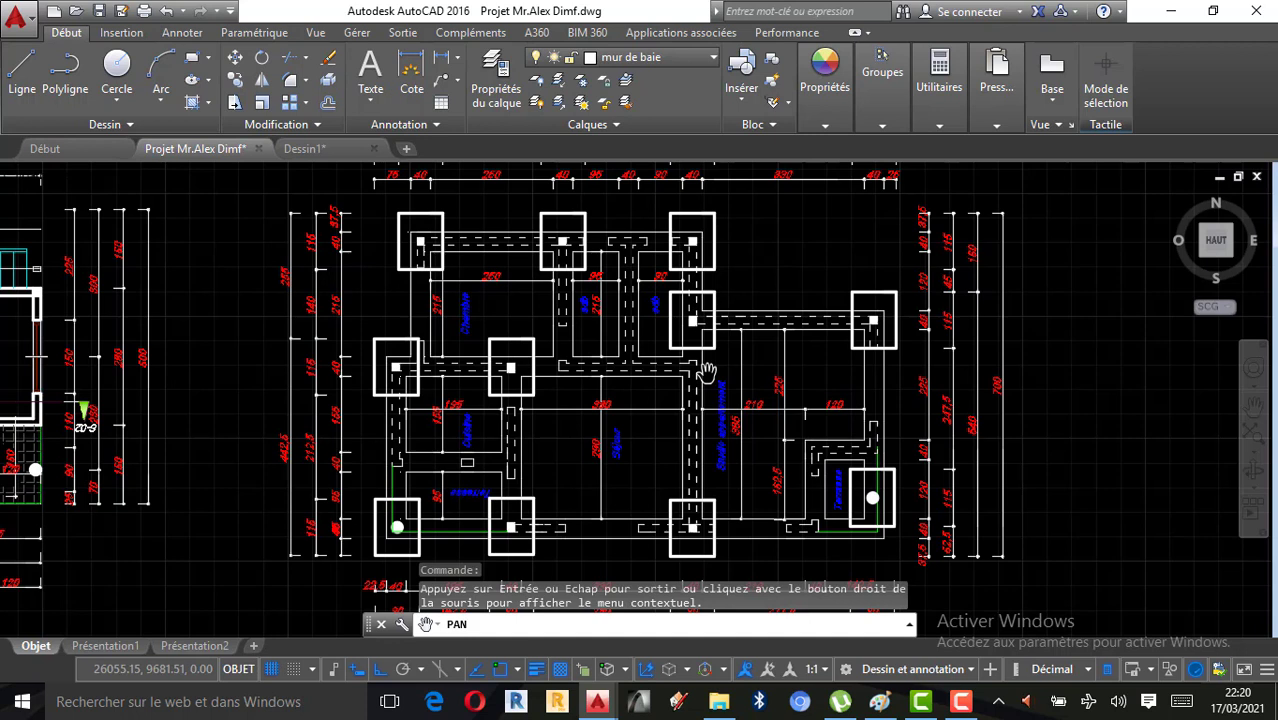
{"action": "left_click", "coordinate": [960, 701]}
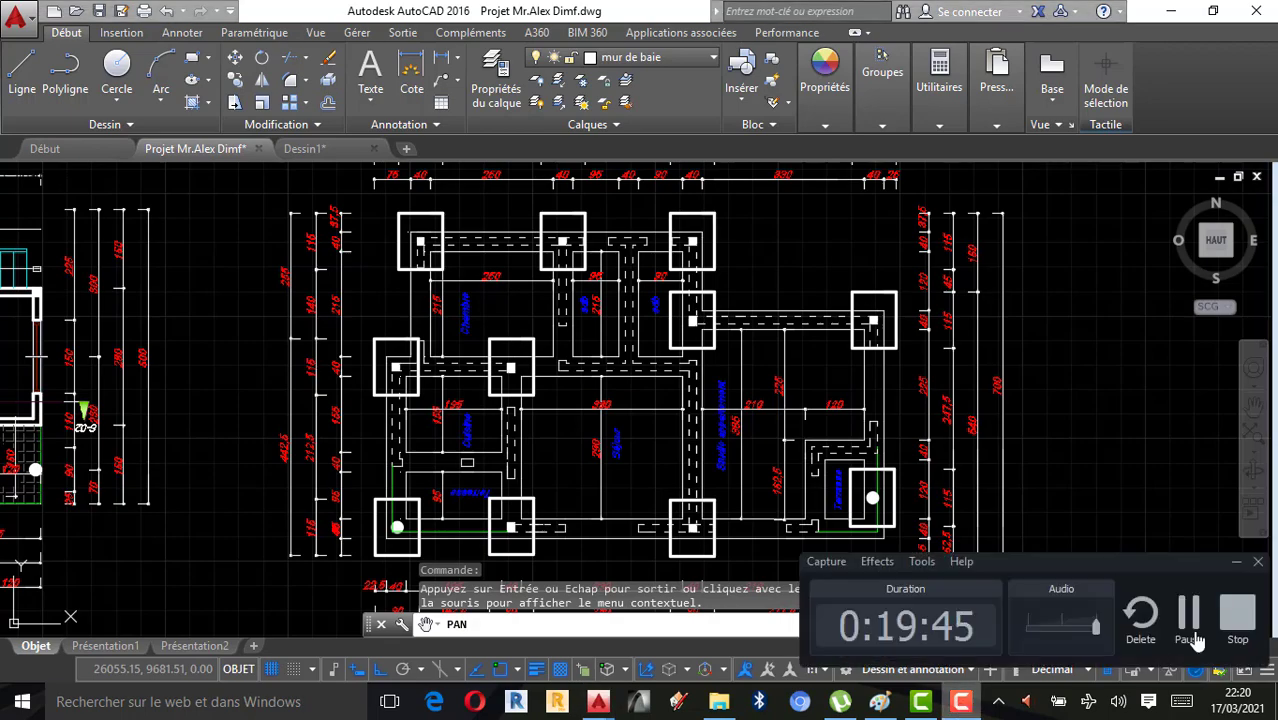
{"action": "left_click", "coordinate": [1240, 614]}
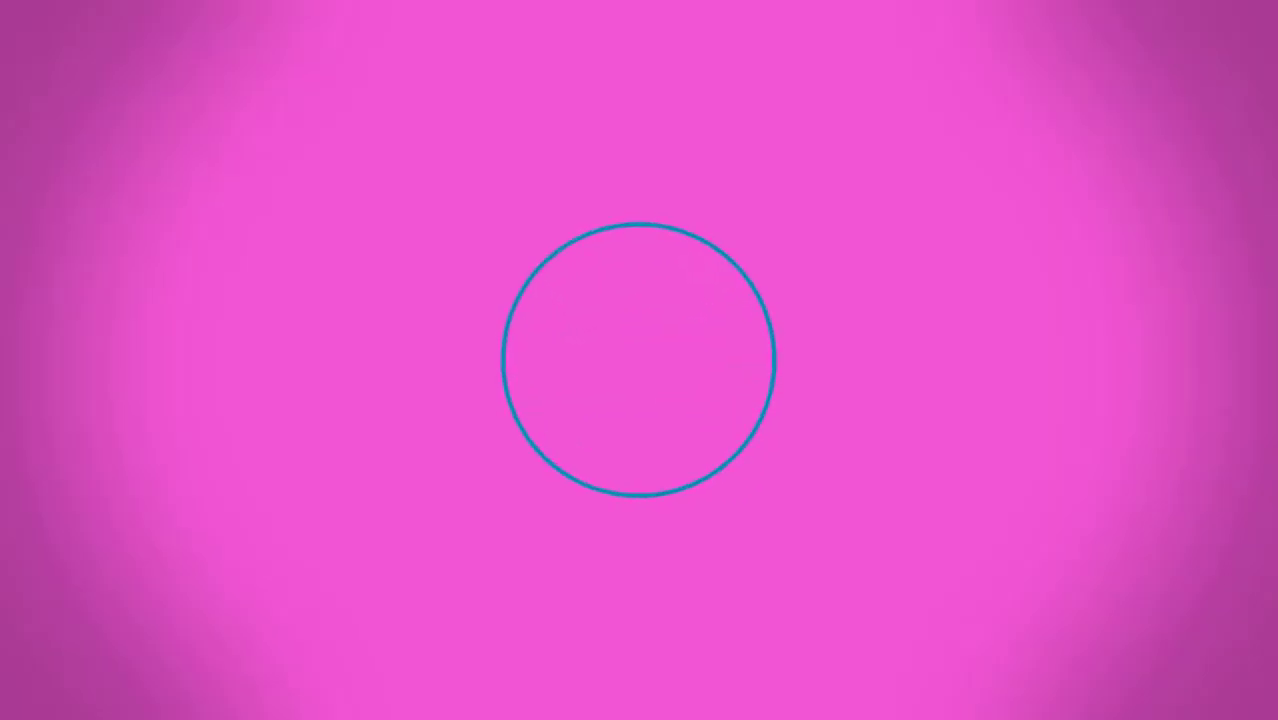